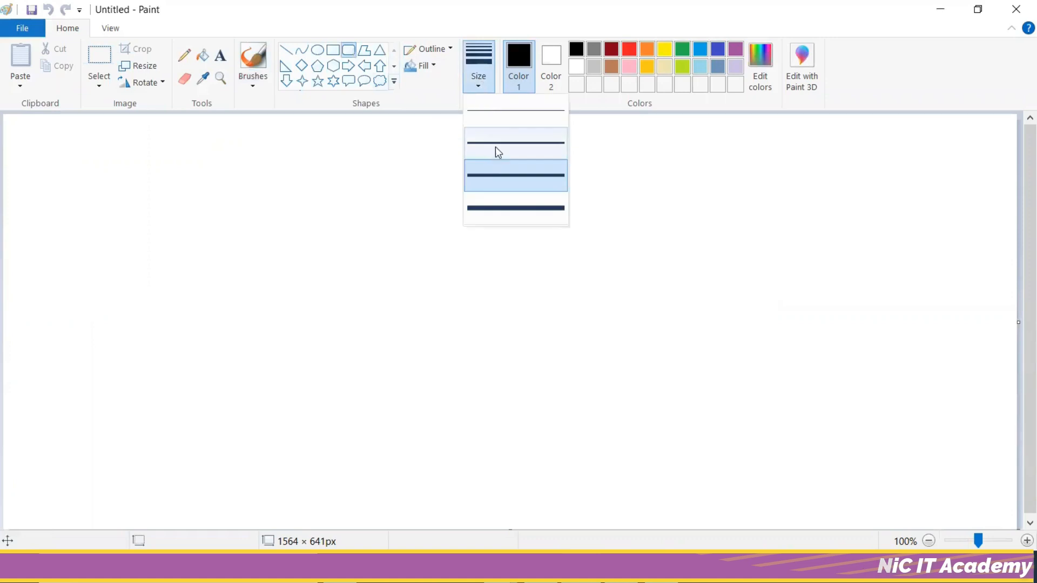
# Step: Draw a tall rounded rectangle mid-canvas, with a freehand pencil line entering its left side and another leaving its right side
pyautogui.moveTo(370, 193)
pyautogui.mouseDown()
pyautogui.moveTo(521, 392)
pyautogui.moveTo(536, 454)
pyautogui.mouseUp()
pyautogui.click(246, 289)
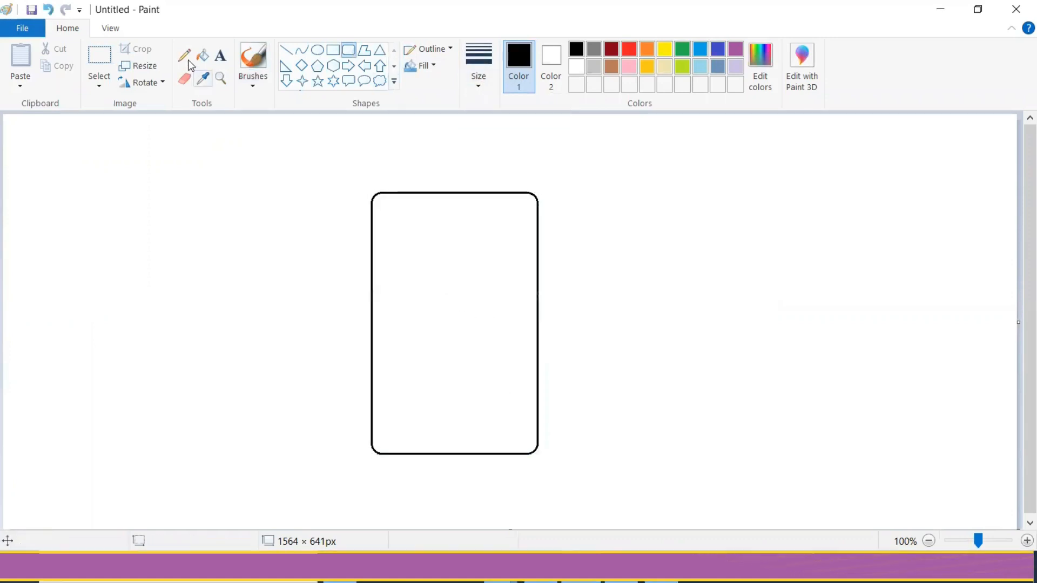
pyautogui.click(184, 56)
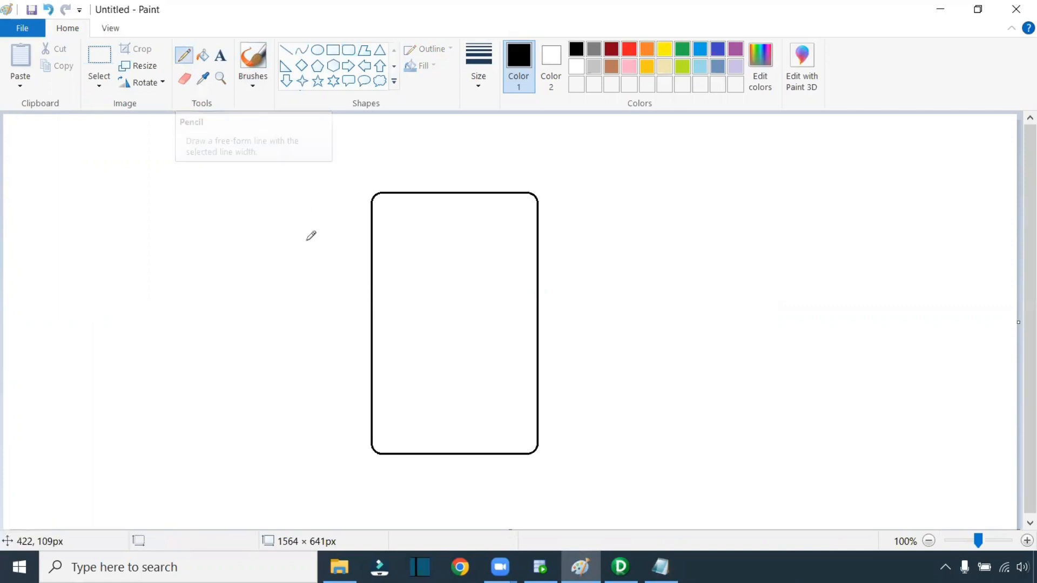
pyautogui.moveTo(248, 262); pyautogui.dragTo(373, 265)
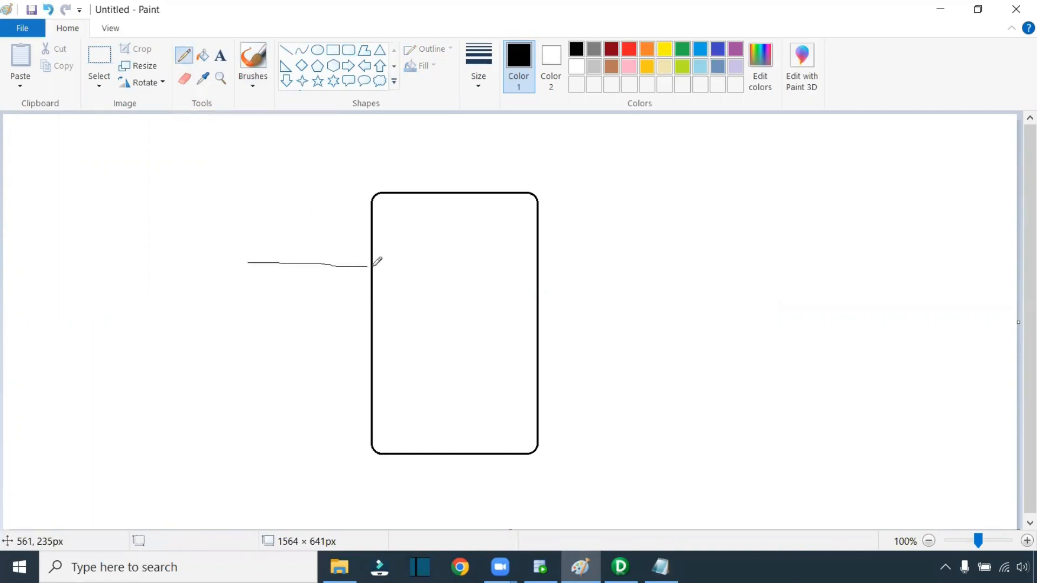
pyautogui.moveTo(539, 261); pyautogui.dragTo(628, 254)
# Step: Label the line on the rectangle's left side "input" and the line on its right side "output"
pyautogui.click(220, 55)
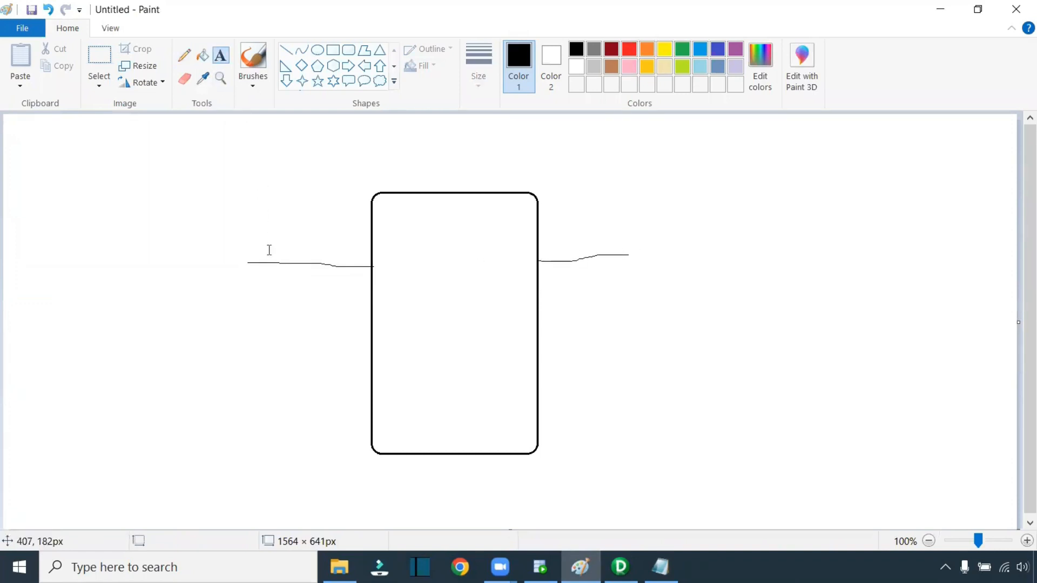
pyautogui.click(241, 248)
pyautogui.write('input')
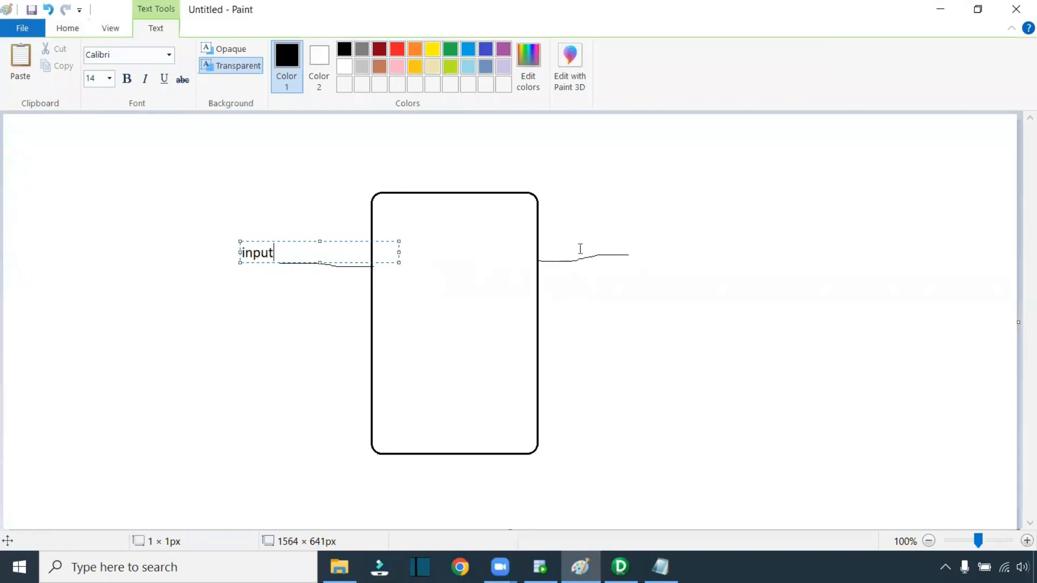
pyautogui.click(606, 240)
pyautogui.click(606, 238)
pyautogui.write('output')
pyautogui.click(256, 275)
pyautogui.click(256, 275)
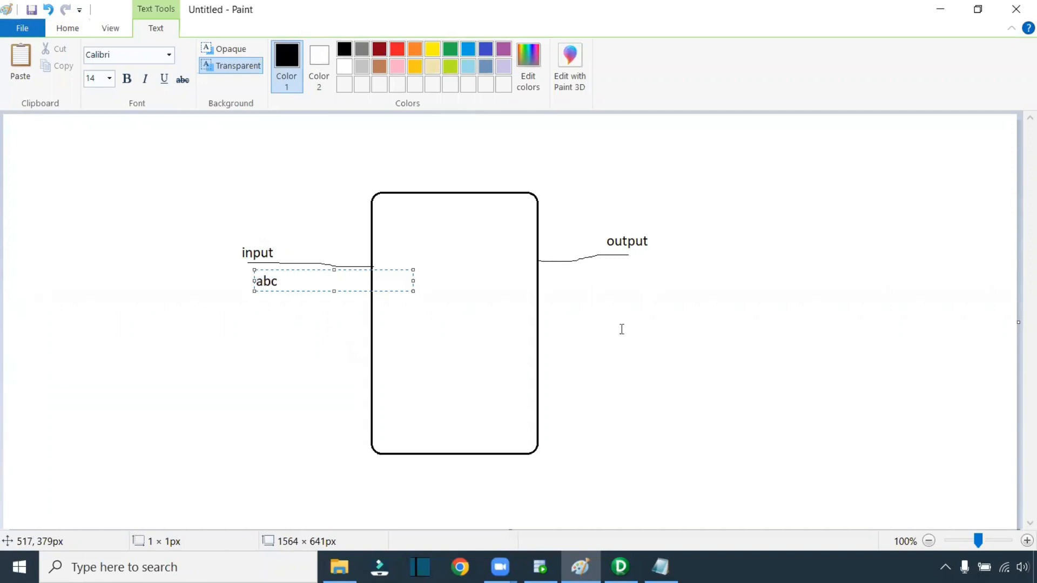
pyautogui.click(592, 269)
pyautogui.click(592, 268)
pyautogui.write('abc')
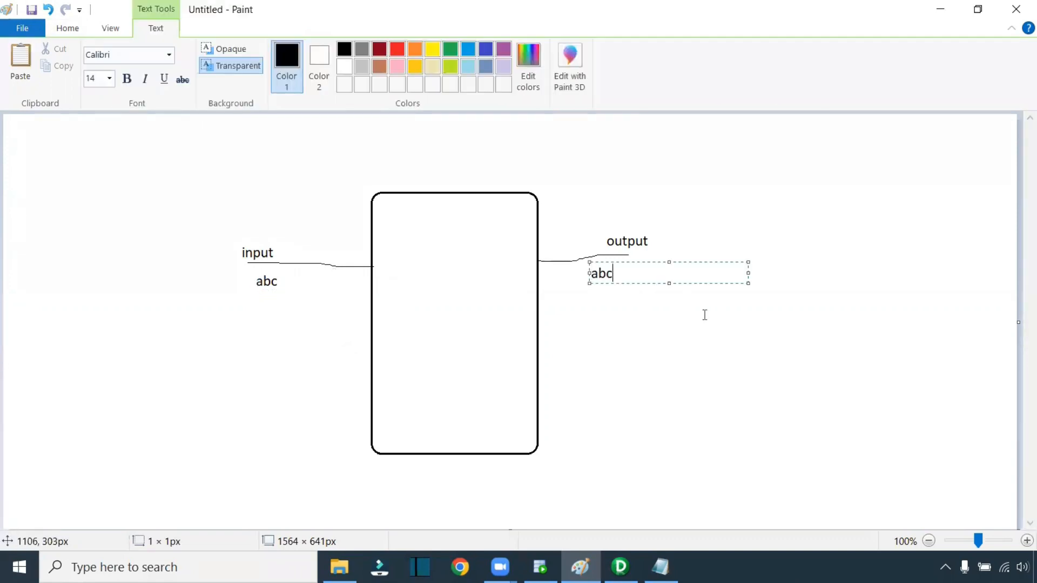
pyautogui.hotkey('ctrl', 'z')
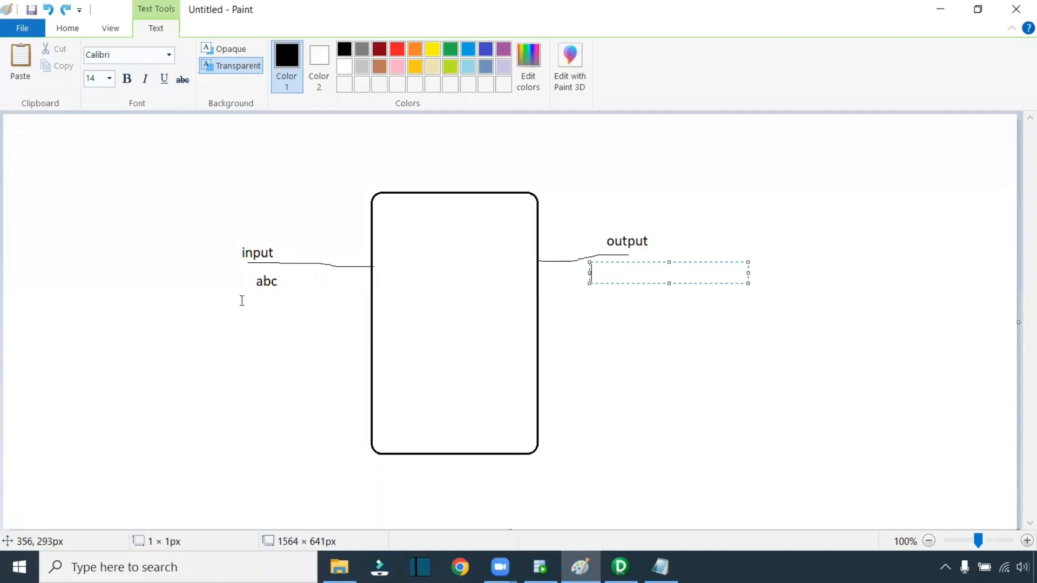
pyautogui.hotkey('ctrl', 'z')
pyautogui.hotkey('ctrl', 'z')
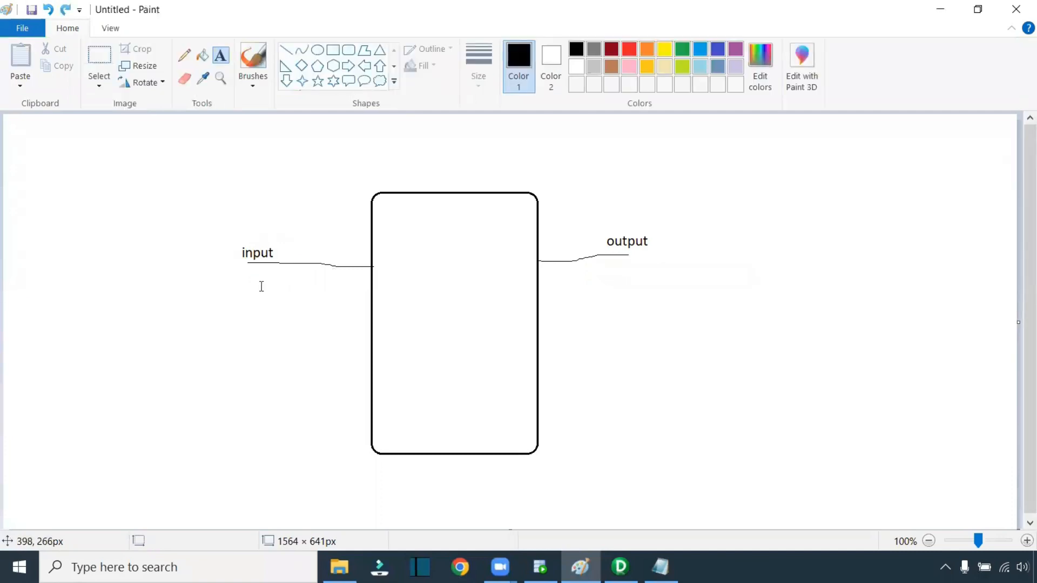
# Step: Write 10000 below both the input and output lines, and draw a second pencil line leaving the rectangle's right side beneath them
pyautogui.click(260, 269)
pyautogui.write('10000')
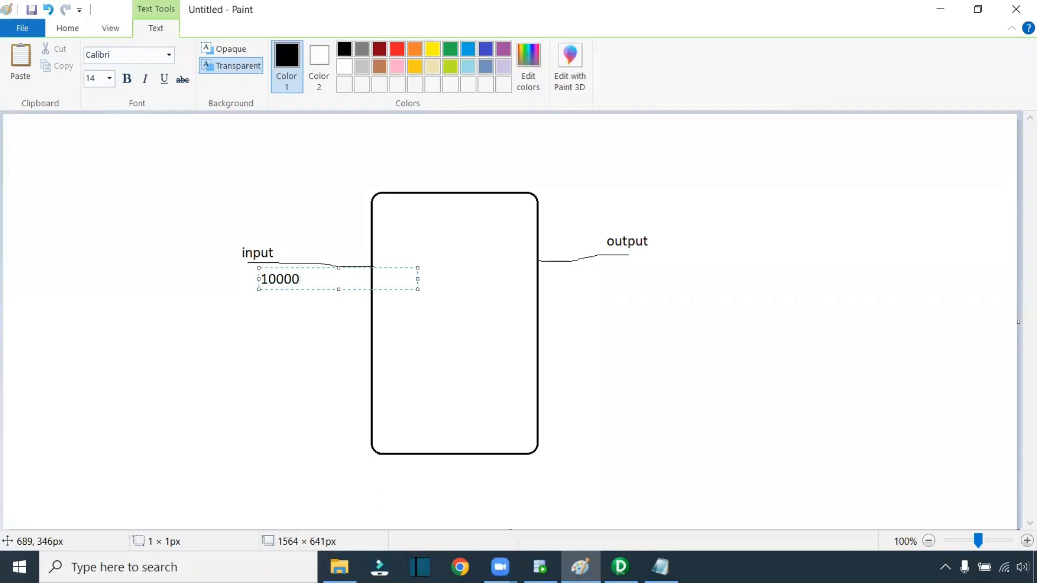
pyautogui.click(606, 264)
pyautogui.write('1000')
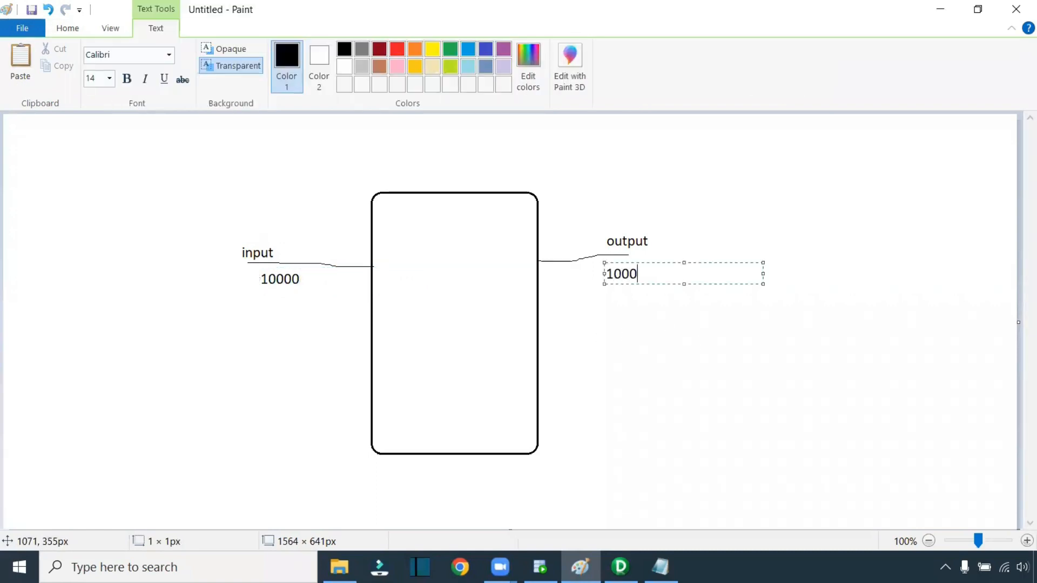
pyautogui.write('0')
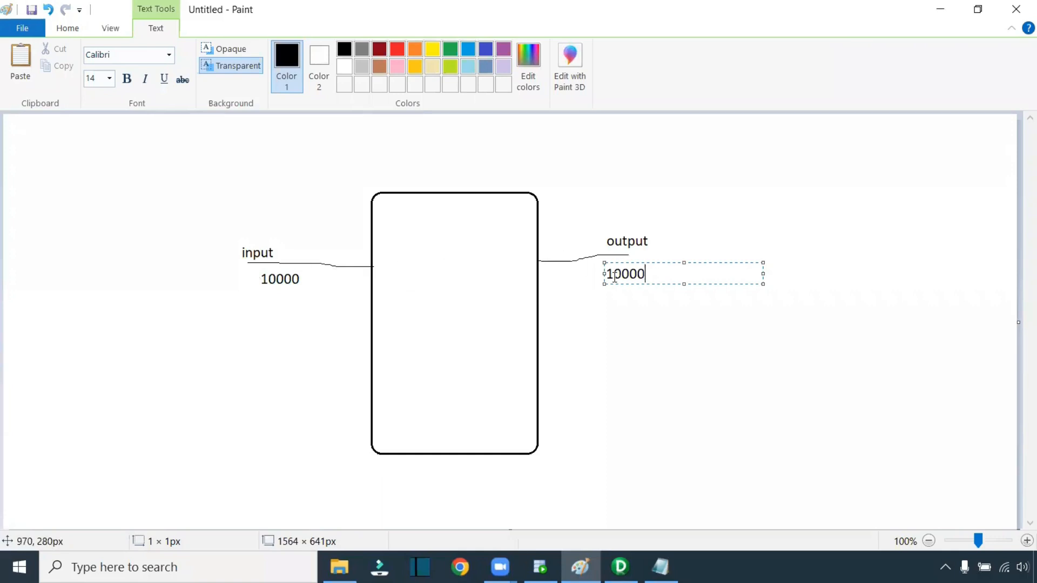
pyautogui.click(643, 298)
pyautogui.click(185, 56)
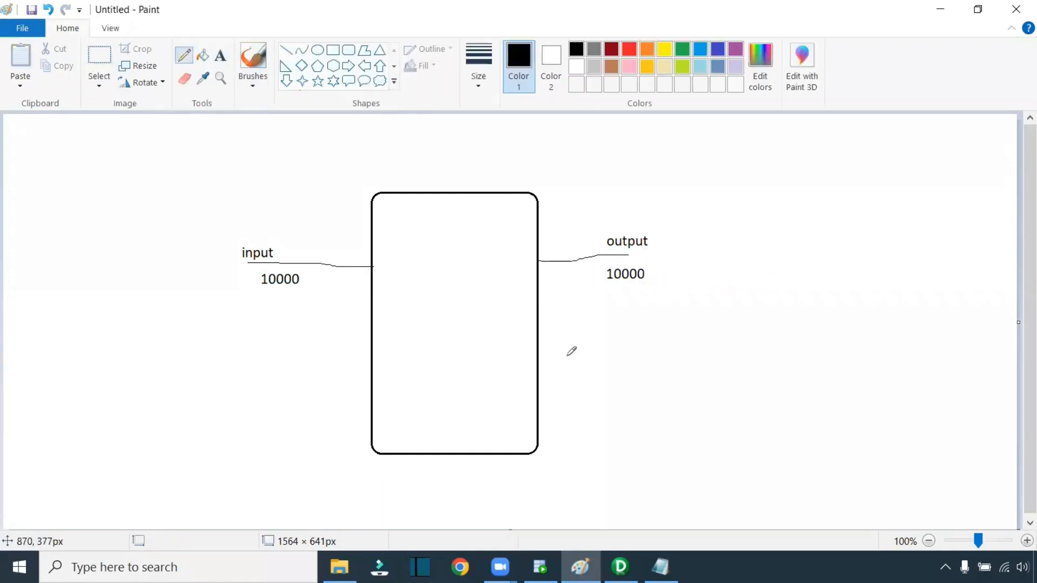
pyautogui.moveTo(538, 313); pyautogui.dragTo(637, 315)
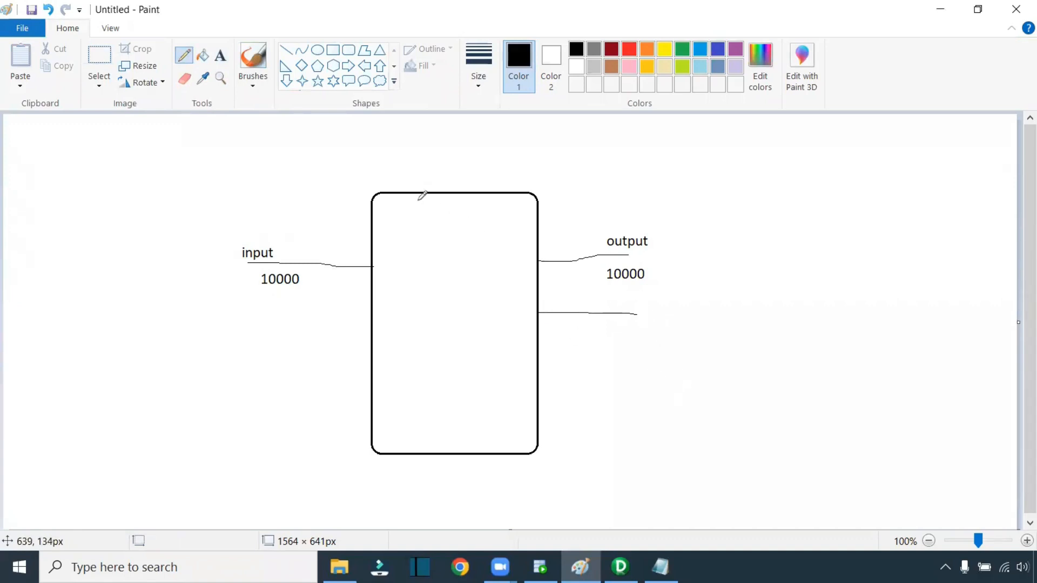
# Step: Add the title "expression Transformation" on one line, positioned just above the rectangle
pyautogui.click(220, 55)
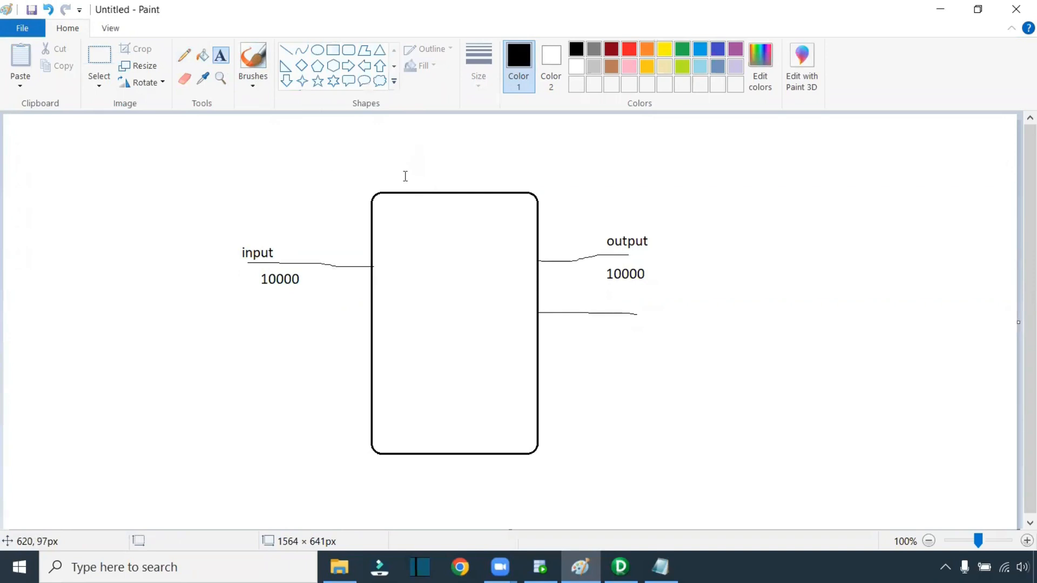
pyautogui.click(405, 167)
pyautogui.write('expression Transform')
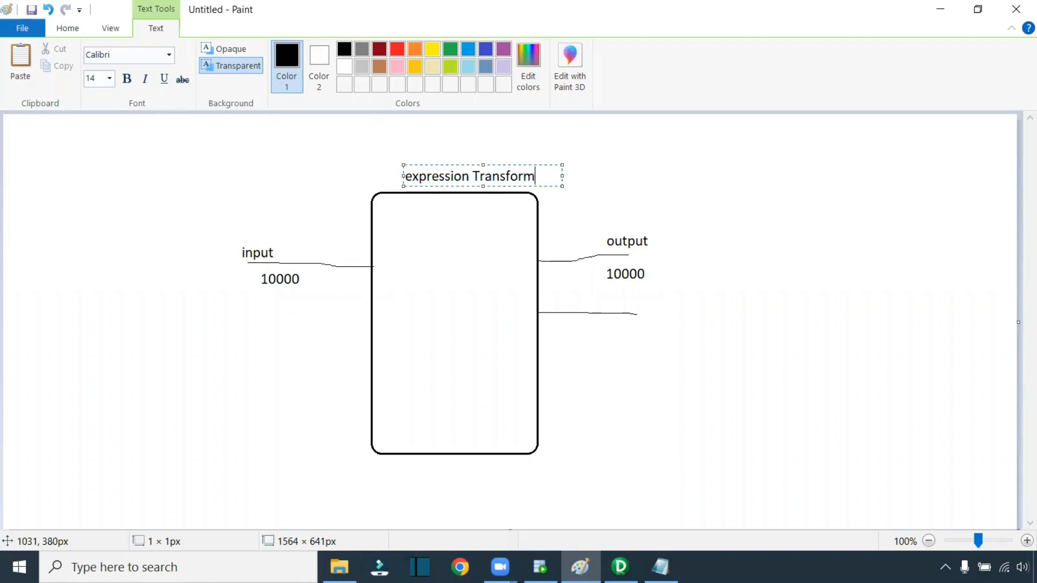
pyautogui.write('ation')
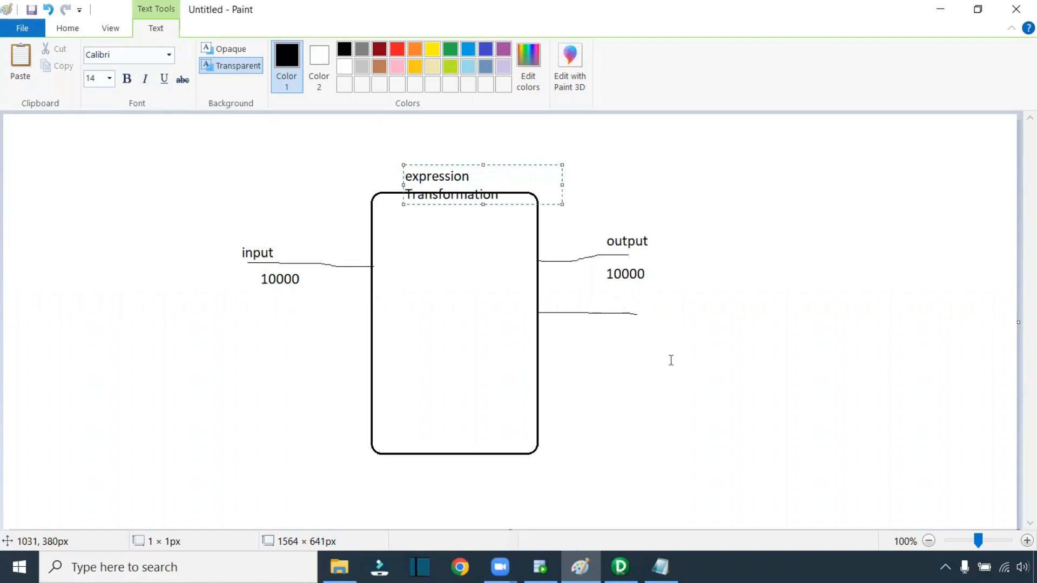
pyautogui.moveTo(561, 182); pyautogui.dragTo(619, 186)
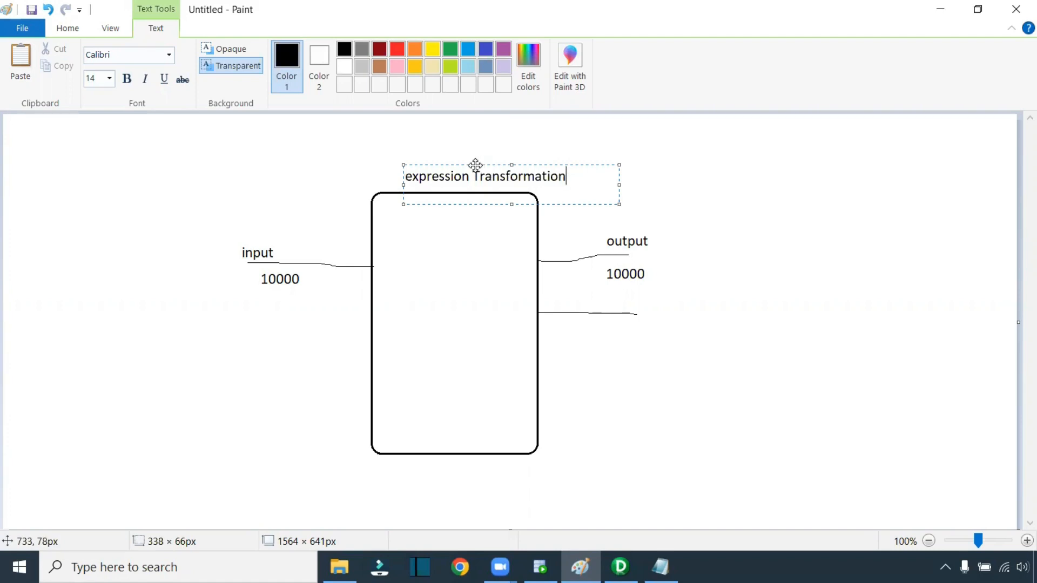
pyautogui.moveTo(475, 165); pyautogui.dragTo(449, 167)
pyautogui.click(484, 303)
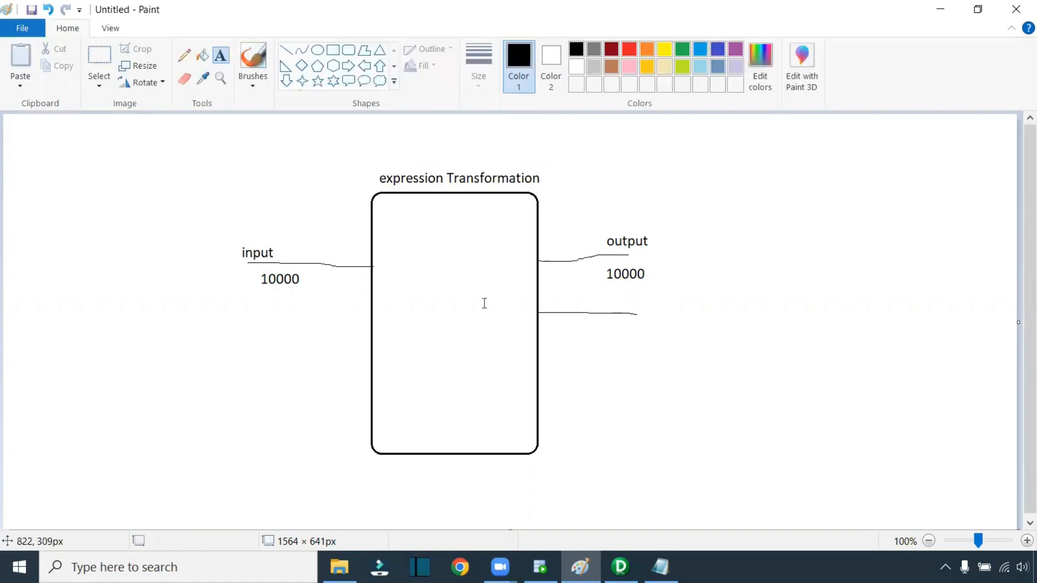
# Step: Inside the rectangle, write "salary" beside the input line and "incr_salary" beside the second output line
pyautogui.click(380, 267)
pyautogui.write('salary')
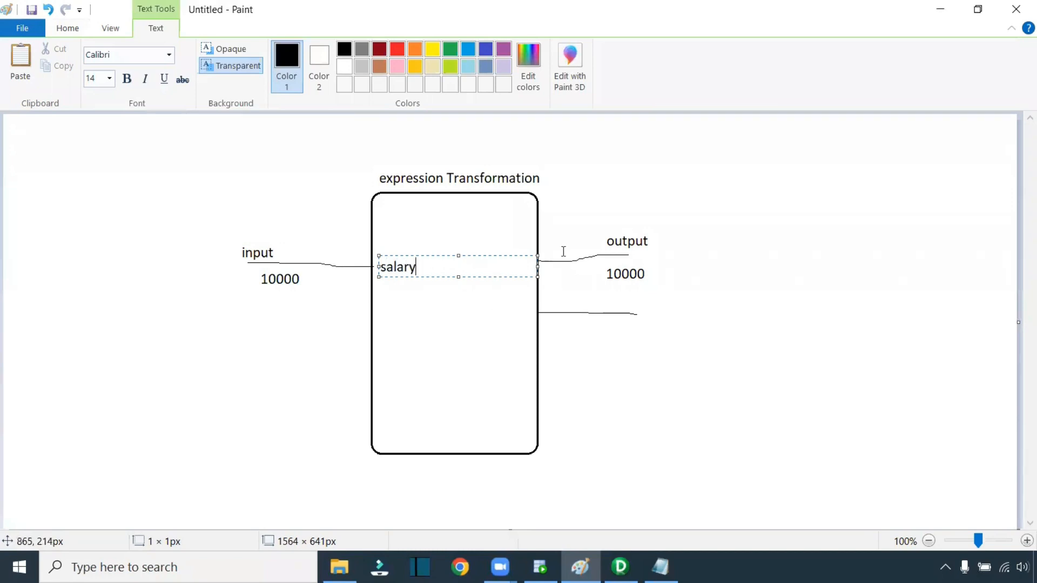
pyautogui.click(540, 289)
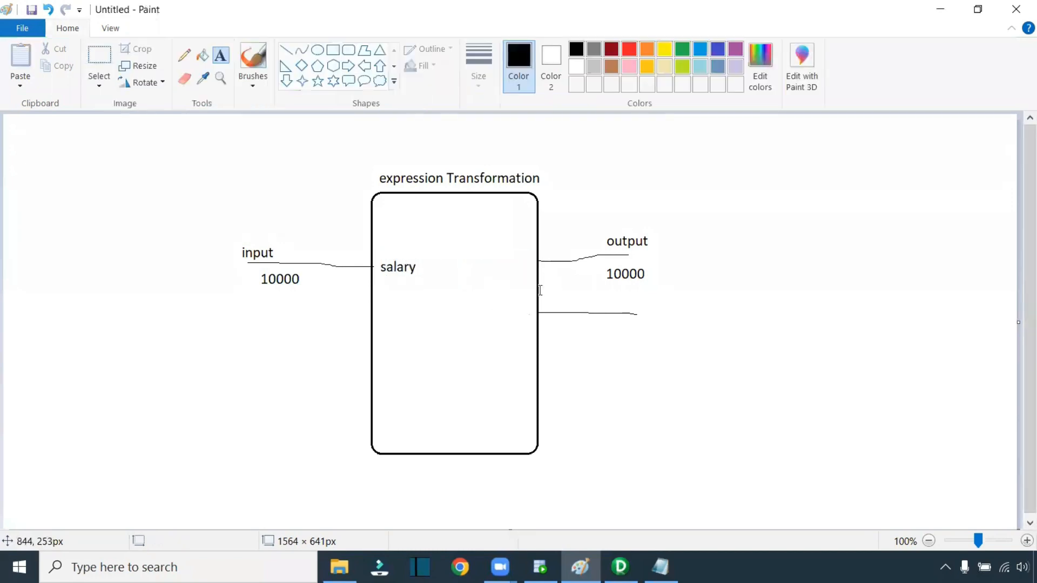
pyautogui.click(478, 305)
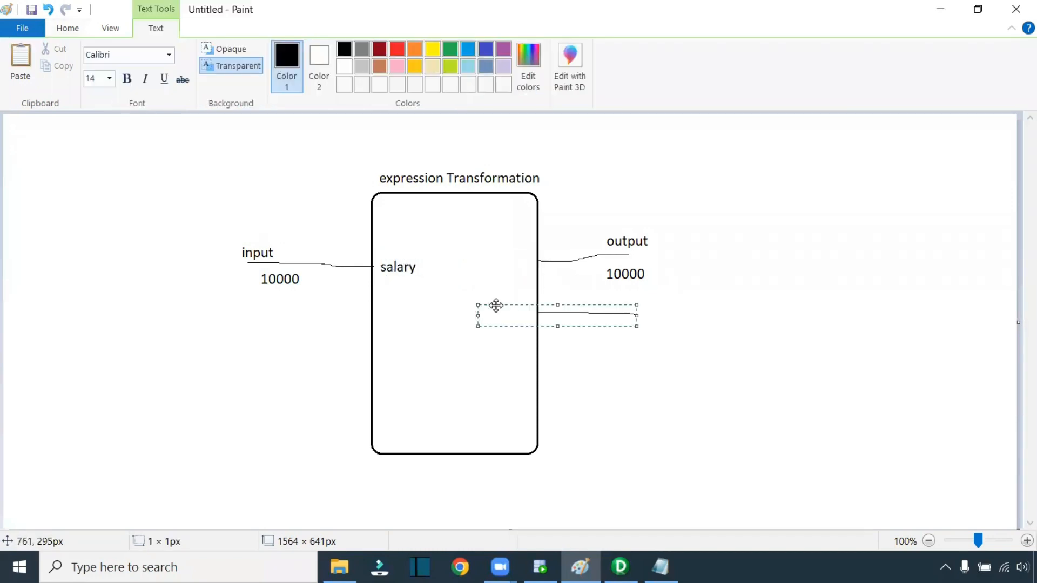
pyautogui.moveTo(495, 306); pyautogui.dragTo(470, 305)
pyautogui.write('inc')
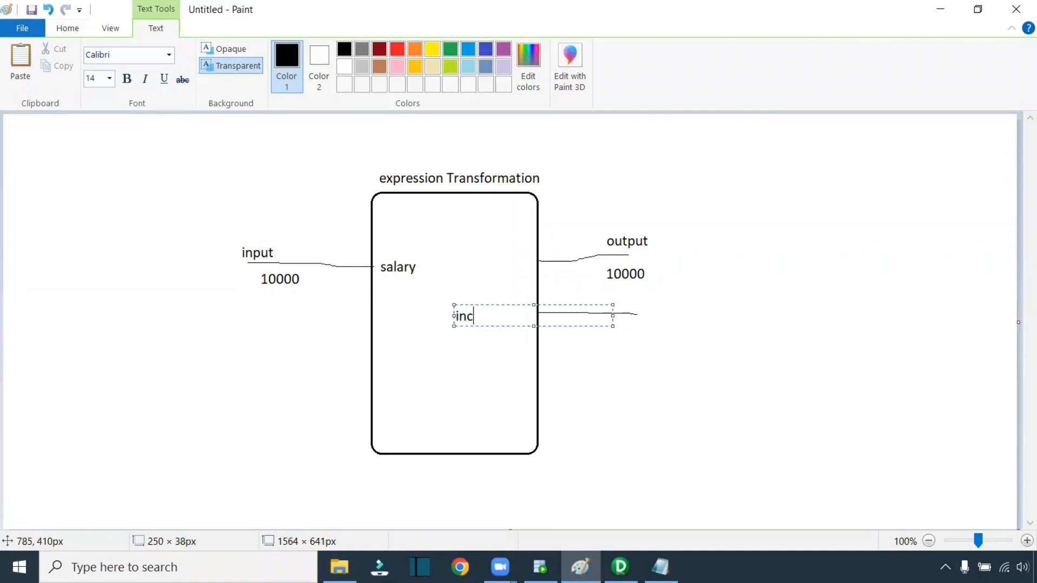
pyautogui.write('r_salary')
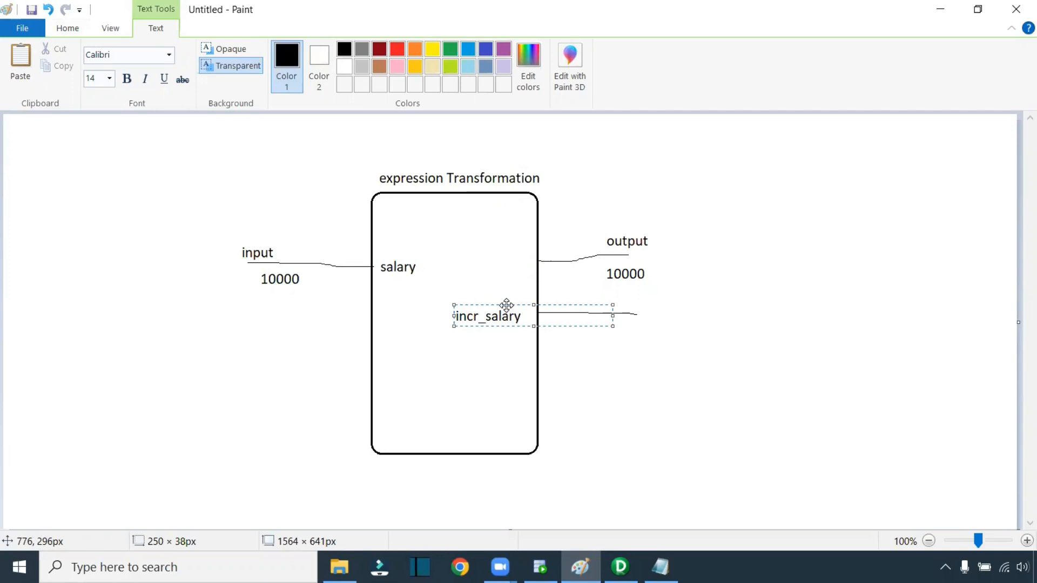
pyautogui.moveTo(508, 304); pyautogui.dragTo(511, 300)
pyautogui.click(653, 326)
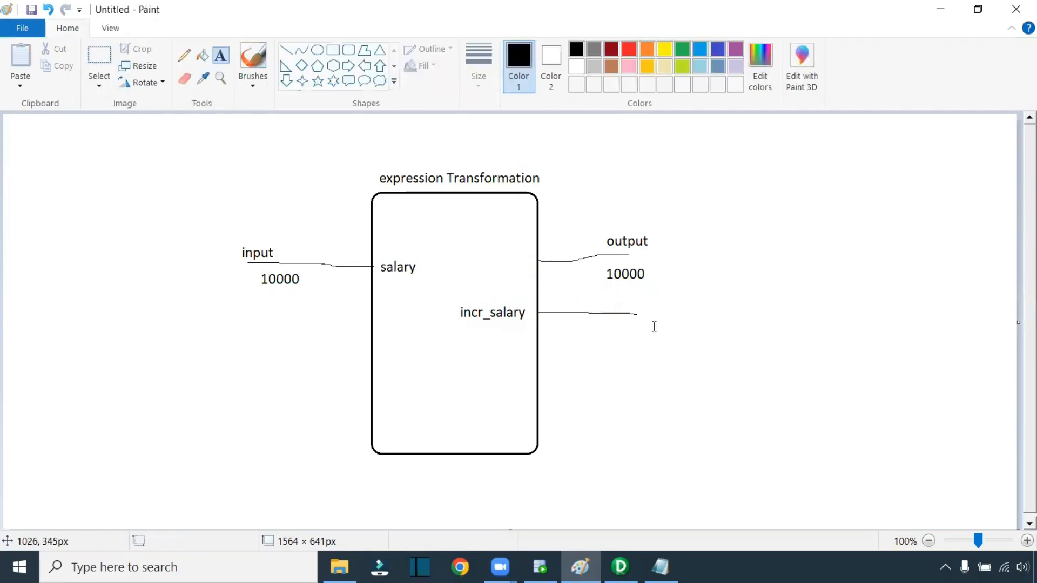
# Step: Write the formula "salary+(salary0.1)" above the second output line and the result 11000 below it
pyautogui.click(574, 300)
pyautogui.write('salary+(salary')
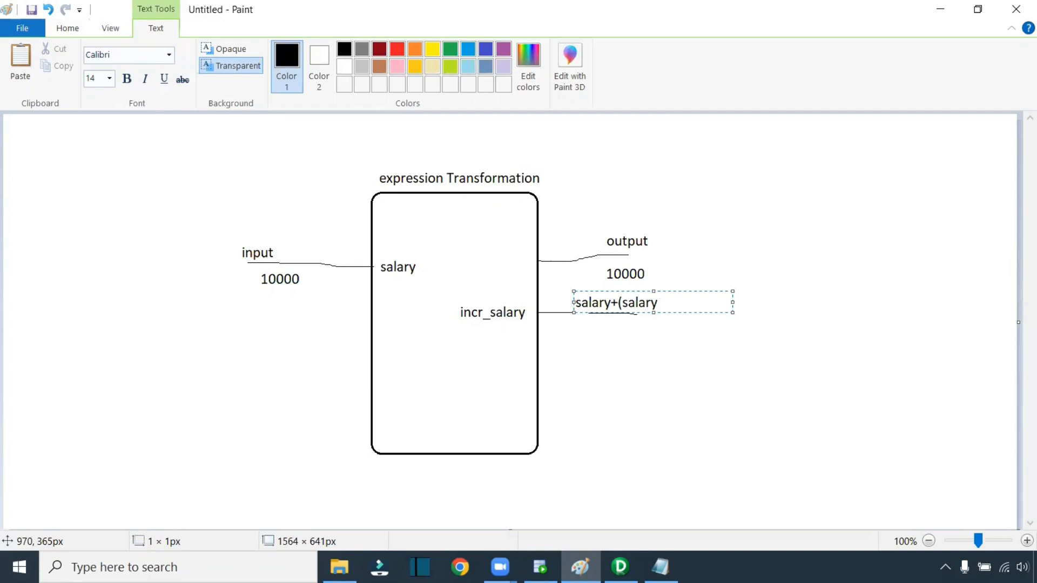
pyautogui.write('0.1)')
pyautogui.click(629, 343)
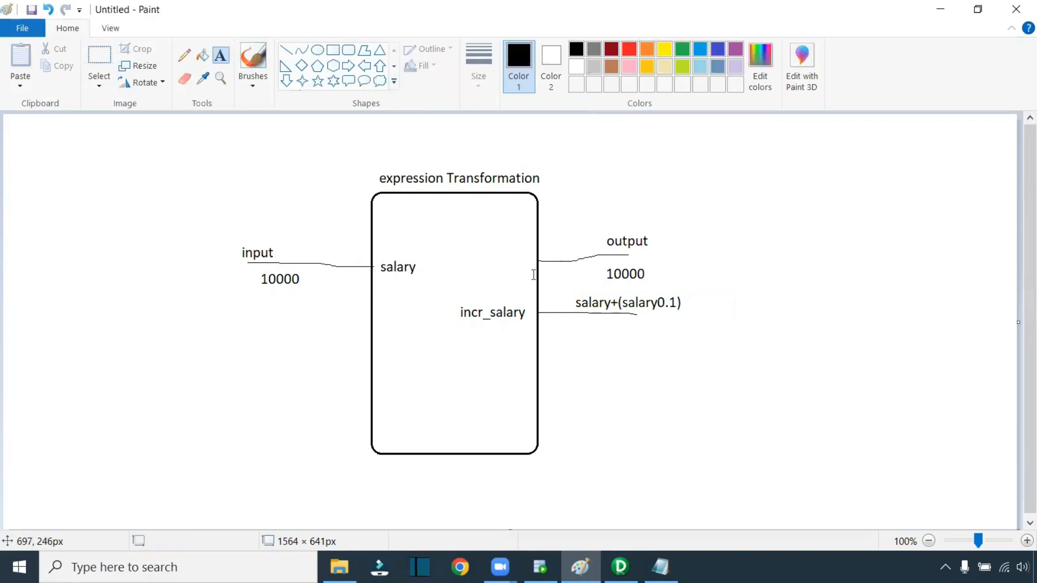
pyautogui.click(605, 327)
pyautogui.write('11000')
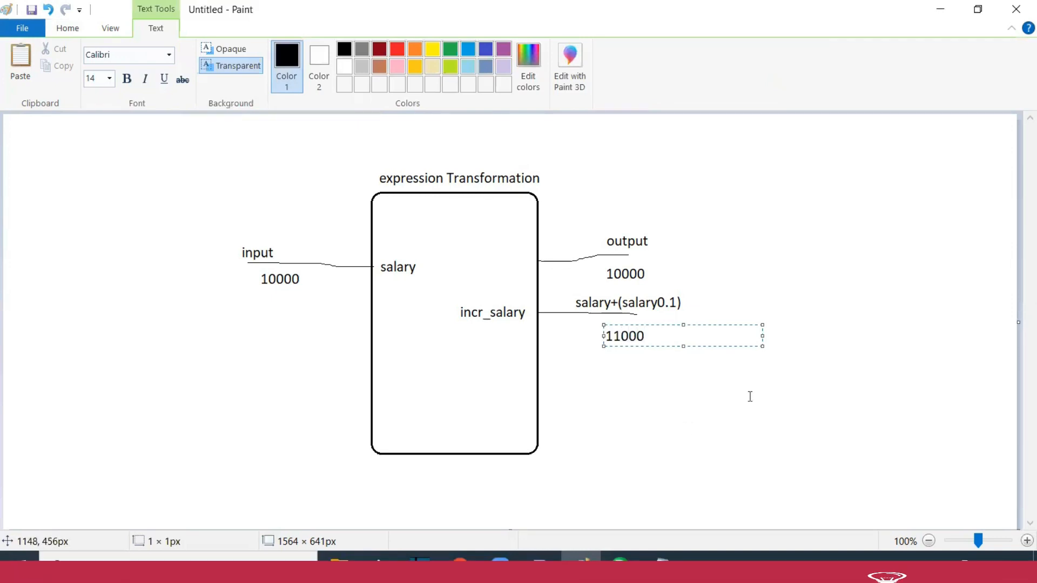
pyautogui.click(724, 365)
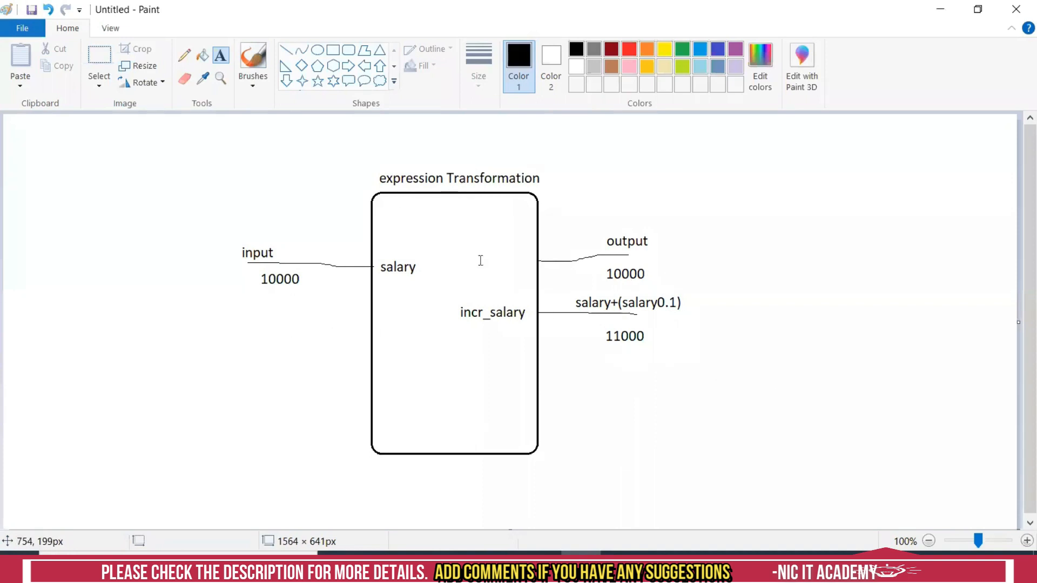
# Step: Switch to the Transformation Notes in Notepad and highlight the input and output marks in the salary row
pyautogui.click(661, 567)
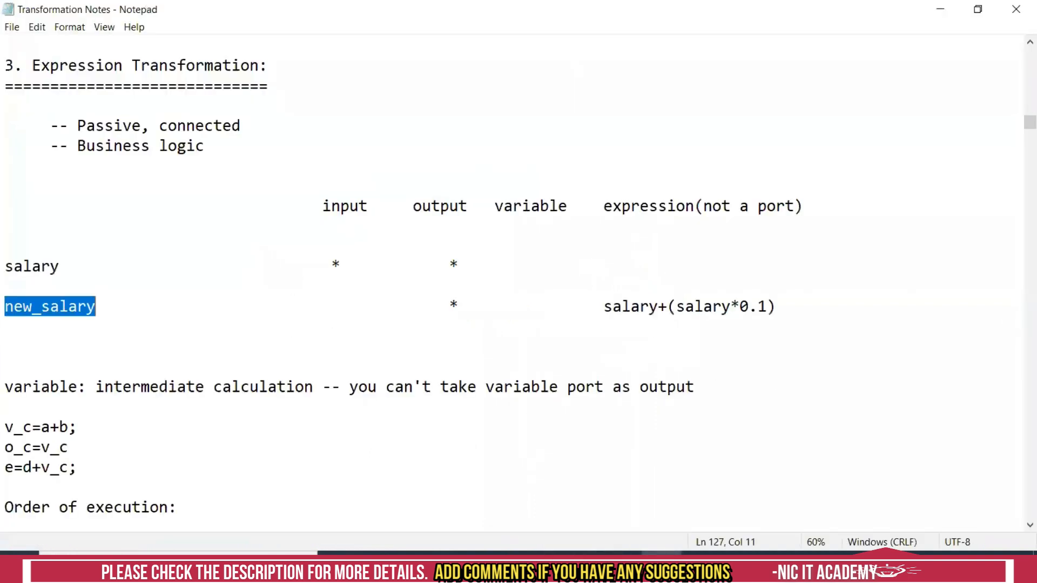
pyautogui.click(331, 264)
pyautogui.moveTo(331, 264); pyautogui.dragTo(340, 265)
pyautogui.moveTo(449, 264); pyautogui.dragTo(456, 266)
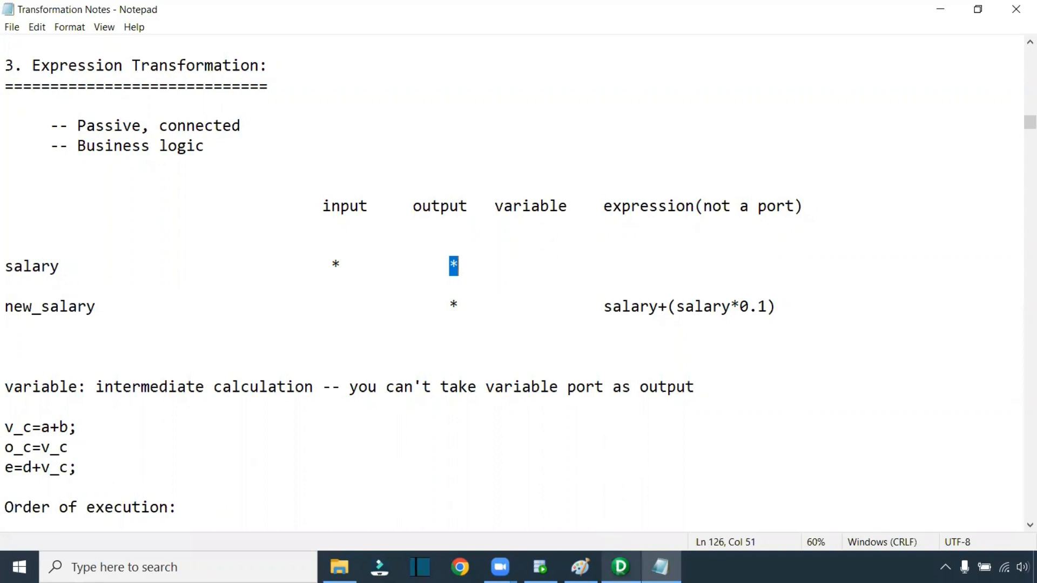
# Step: Revisit the Paint diagram, then return to the Notepad notes and view the variable port and order of execution sections
pyautogui.click(580, 567)
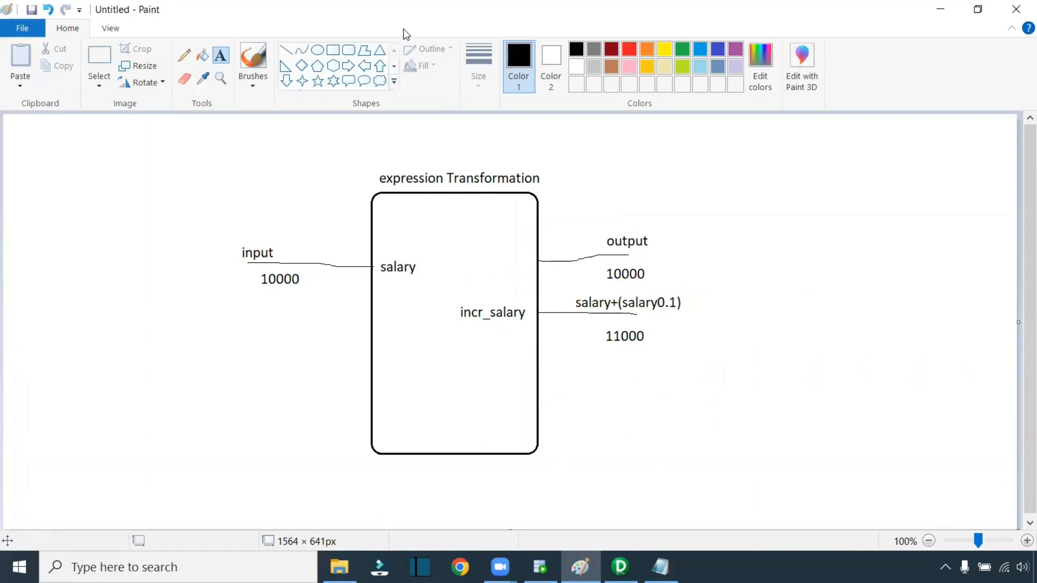
pyautogui.click(444, 39)
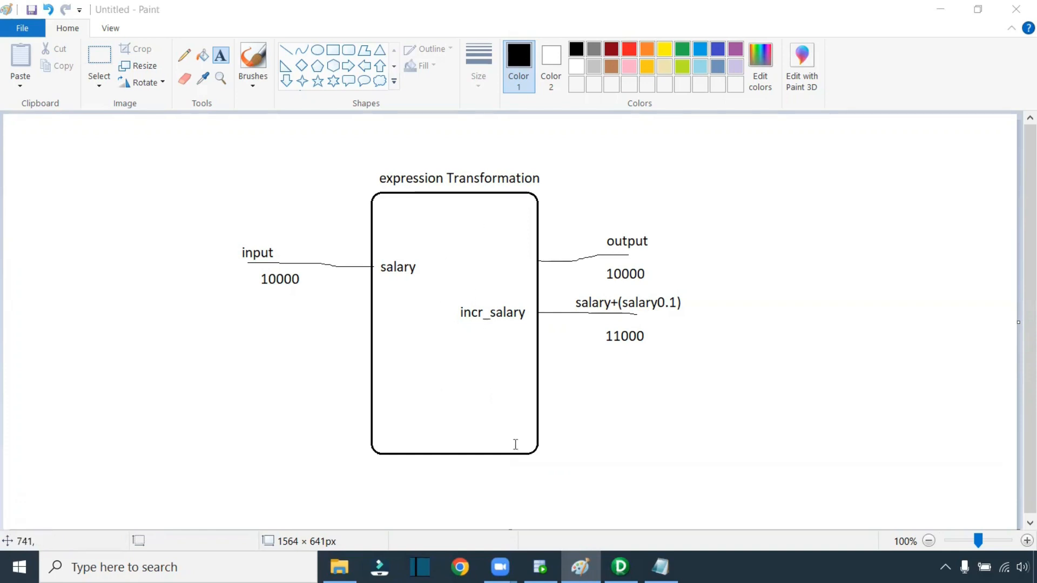
pyautogui.click(659, 567)
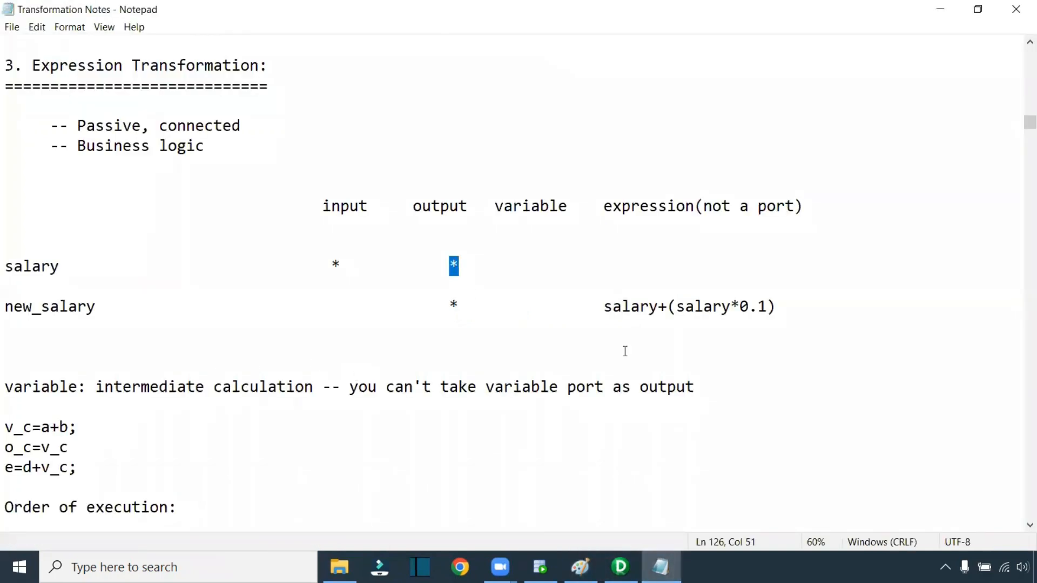
pyautogui.scroll(-3, 1019, 130)
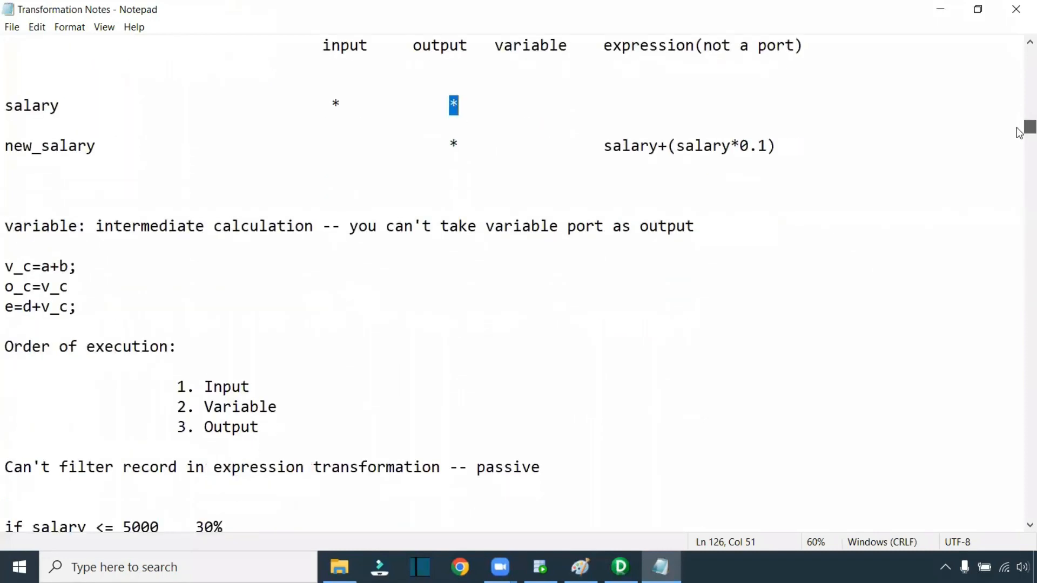
# Step: Highlight the variable port note and the v_c, o_c and e example formulas beneath it in the notes
pyautogui.moveTo(5, 226); pyautogui.dragTo(311, 228)
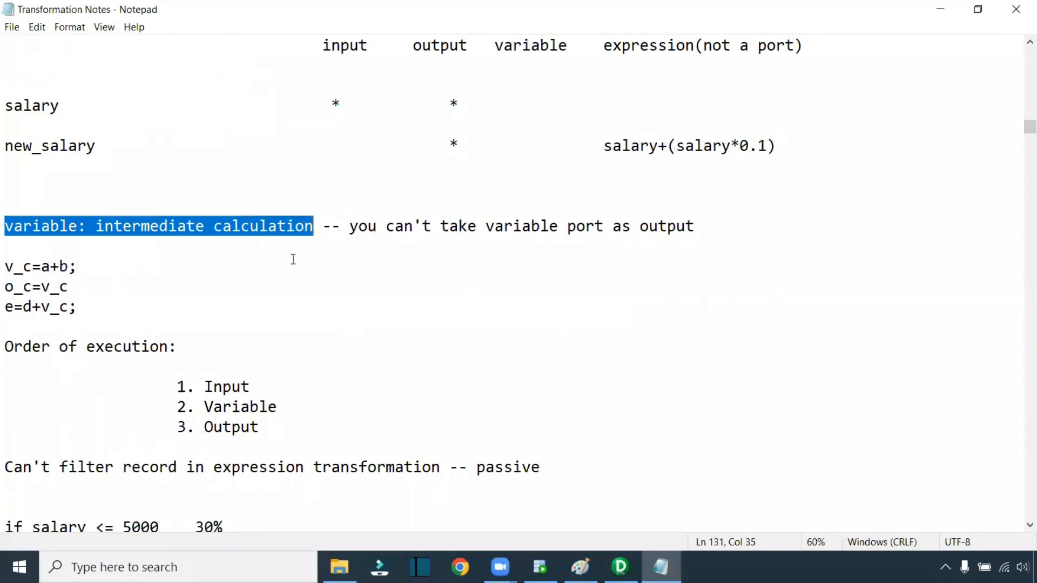
pyautogui.moveTo(349, 227); pyautogui.dragTo(709, 218)
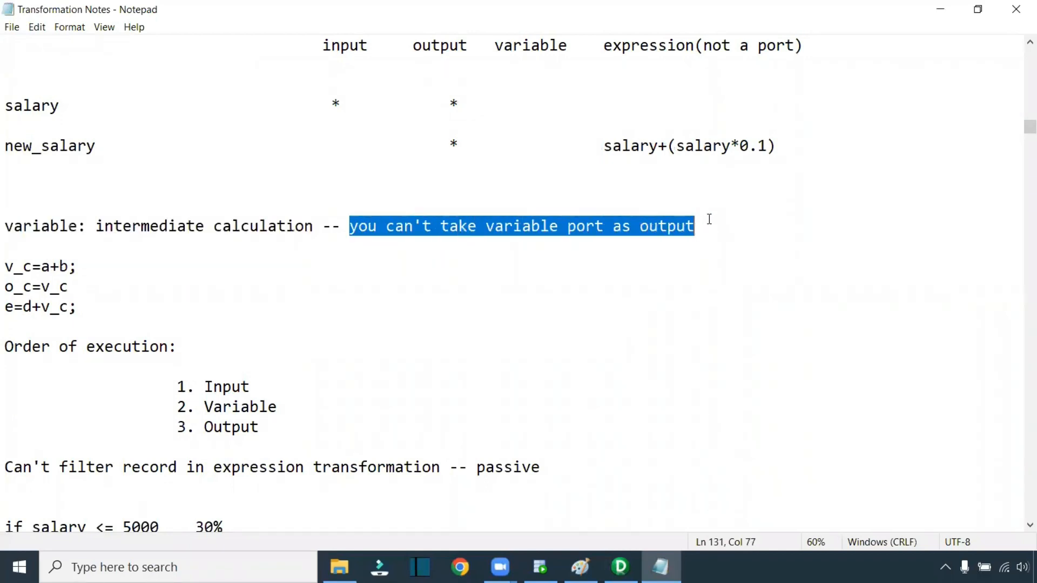
pyautogui.moveTo(5, 267); pyautogui.dragTo(65, 267)
pyautogui.moveTo(9, 287); pyautogui.dragTo(31, 288)
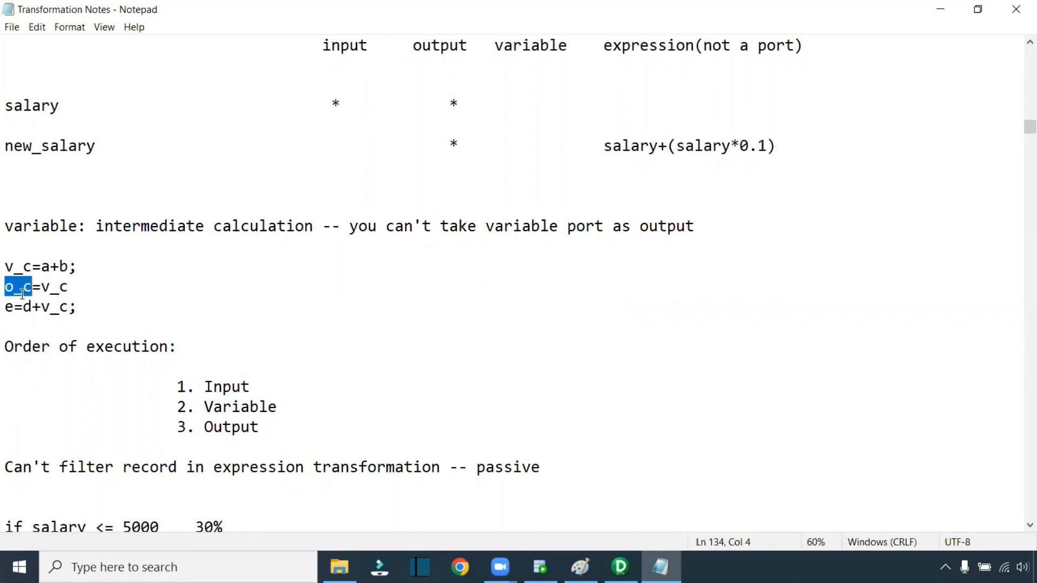
pyautogui.moveTo(5, 307); pyautogui.dragTo(11, 308)
pyautogui.moveTo(70, 308)
pyautogui.mouseDown()
pyautogui.moveTo(41, 308)
pyautogui.moveTo(43, 288)
pyautogui.moveTo(32, 290)
pyautogui.moveTo(70, 307)
pyautogui.mouseUp()
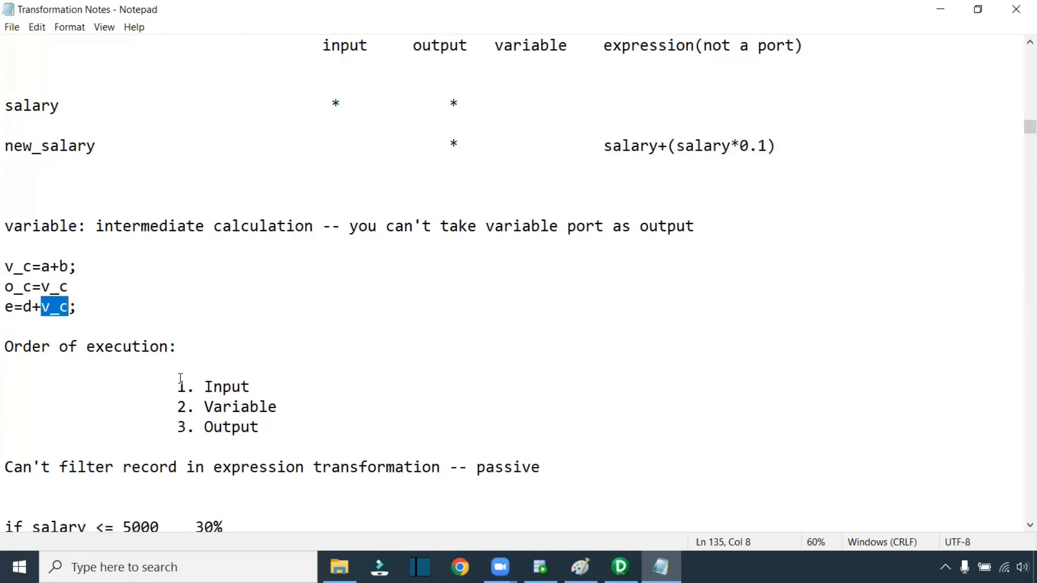
# Step: Highlight the order of execution list, followed by its Input and Output entries individually
pyautogui.moveTo(166, 387); pyautogui.dragTo(274, 434)
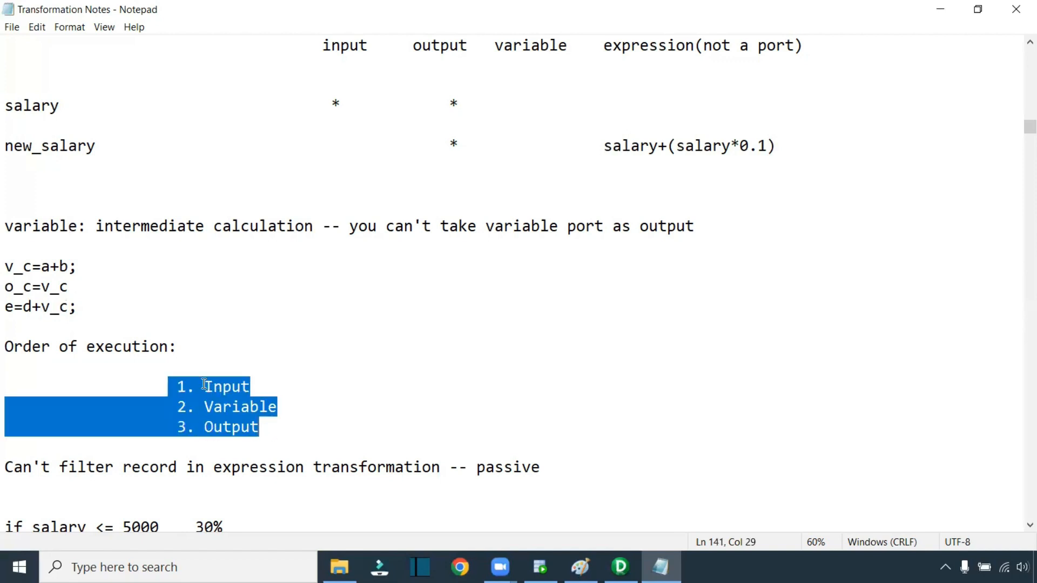
pyautogui.moveTo(205, 386); pyautogui.dragTo(256, 381)
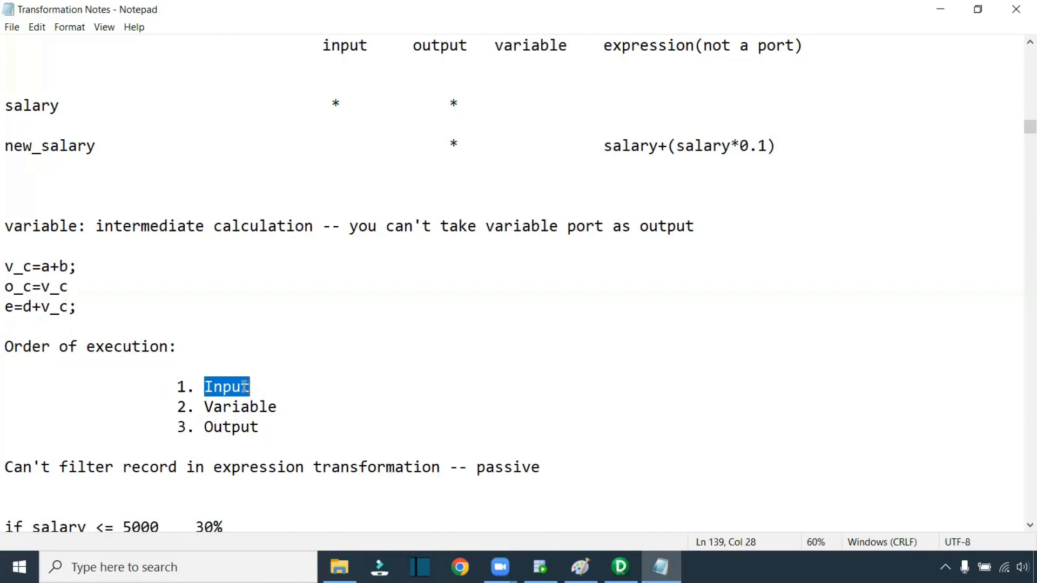
pyautogui.moveTo(261, 428); pyautogui.dragTo(208, 426)
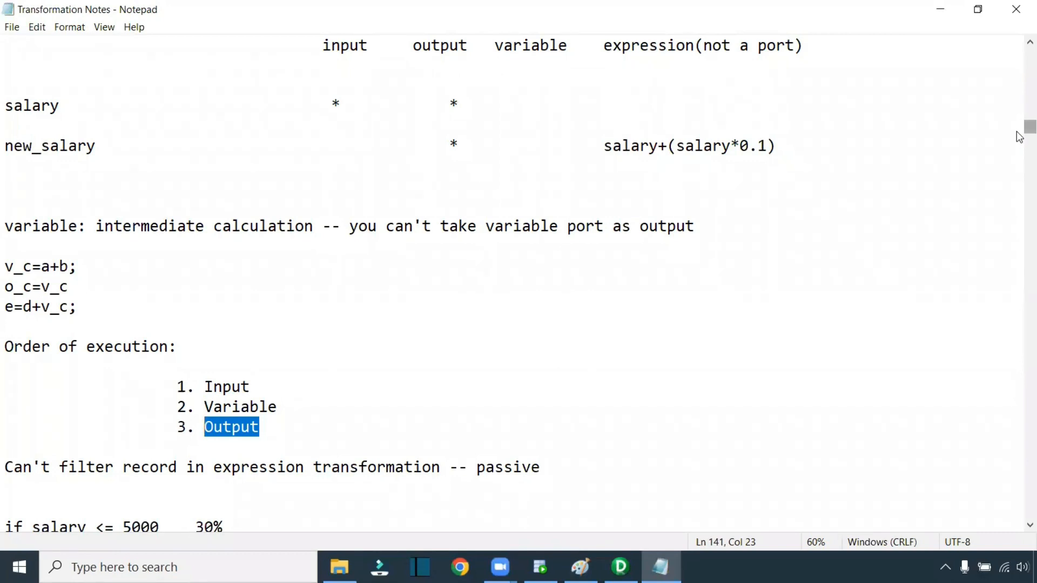
# Step: Highlight the note about the Expression transformation being passive and insert three blank lines beneath it
pyautogui.scroll(-2, 1019, 133)
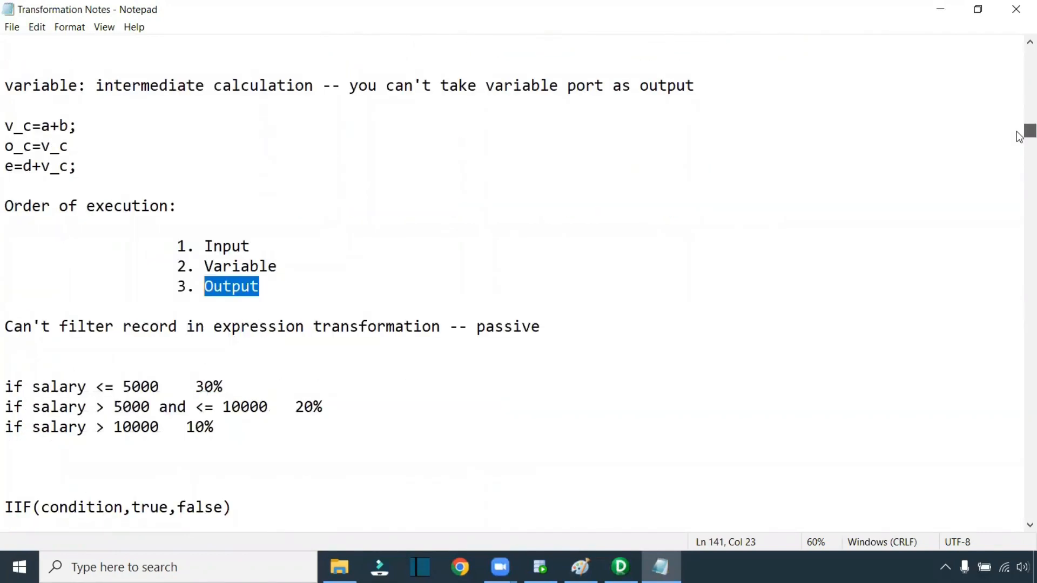
pyautogui.moveTo(542, 327); pyautogui.dragTo(477, 327)
pyautogui.moveTo(344, 333); pyautogui.dragTo(6, 333)
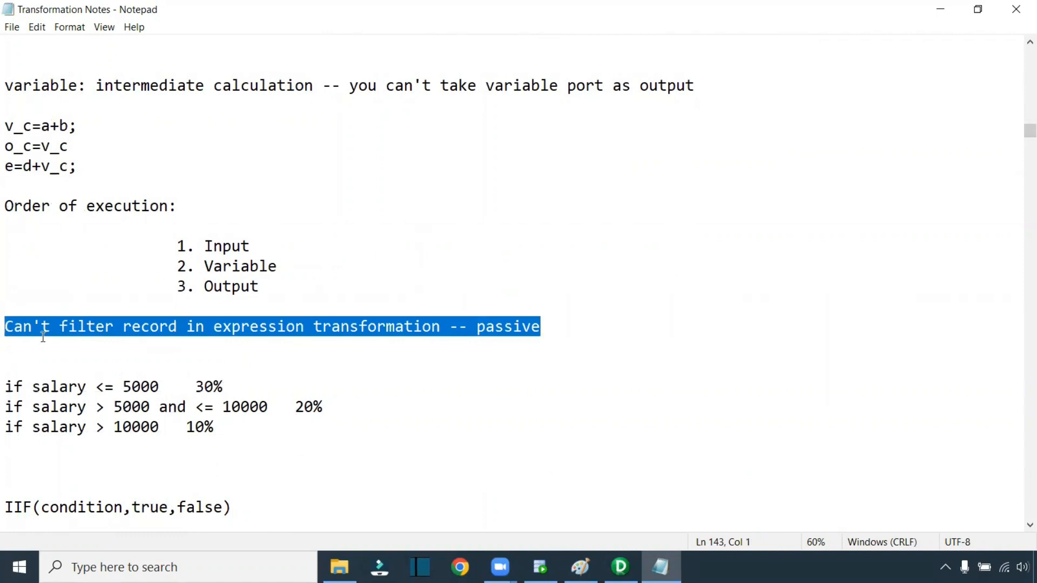
pyautogui.click(61, 343)
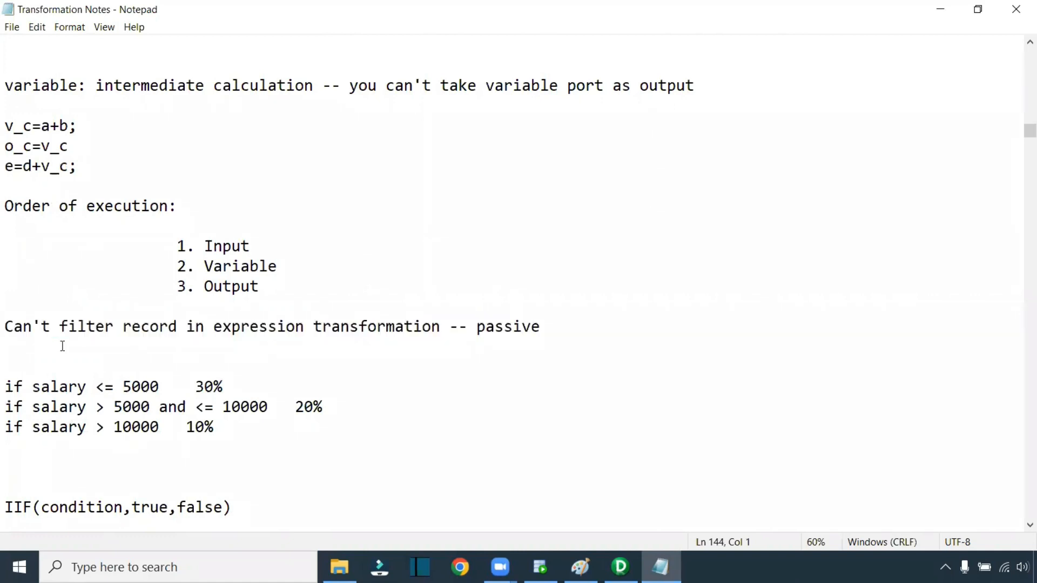
pyautogui.press('Return')
pyautogui.press('Return')
pyautogui.press('Return')
pyautogui.click(34, 364)
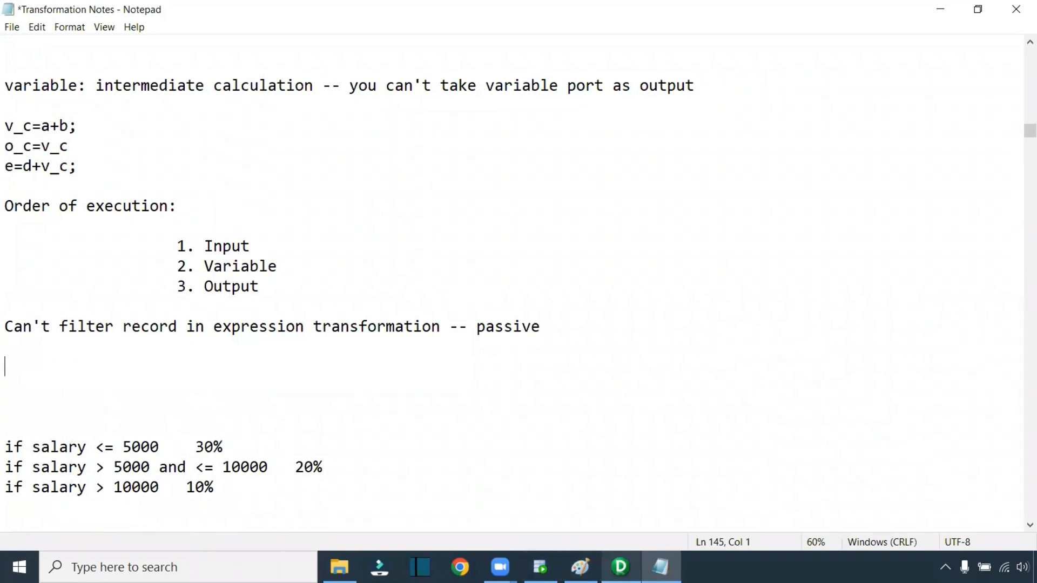
# Step: Switch to Informatica PowerCenter Designer, connect to the rep repository and open the Weekday_8_AM folder
pyautogui.click(620, 567)
pyautogui.click(67, 122)
pyautogui.doubleClick(68, 122)
pyautogui.click(614, 302)
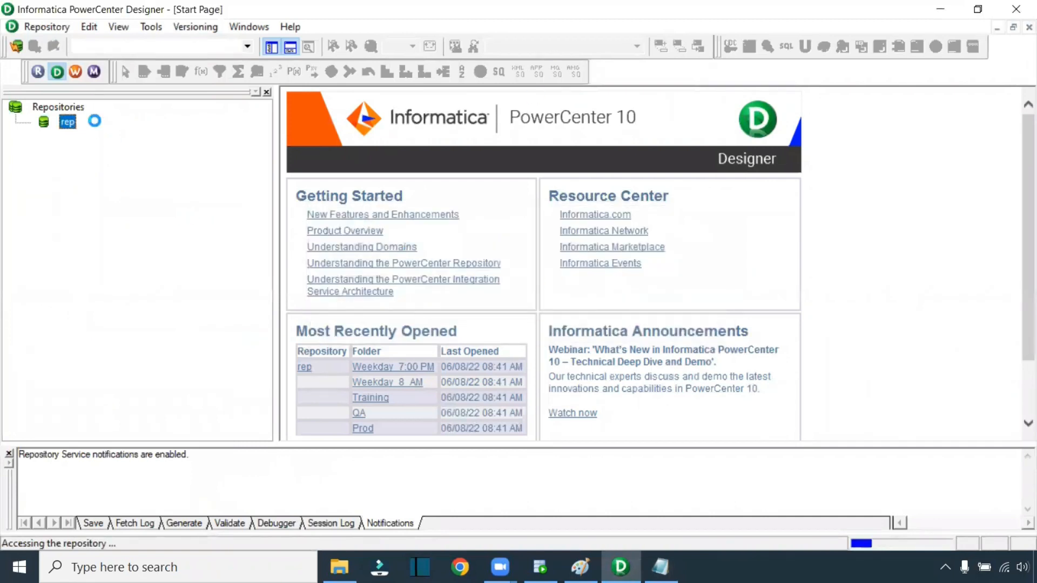
pyautogui.doubleClick(144, 227)
# Step: Create a new mapping named m_Expression_Transformation
pyautogui.click(292, 27)
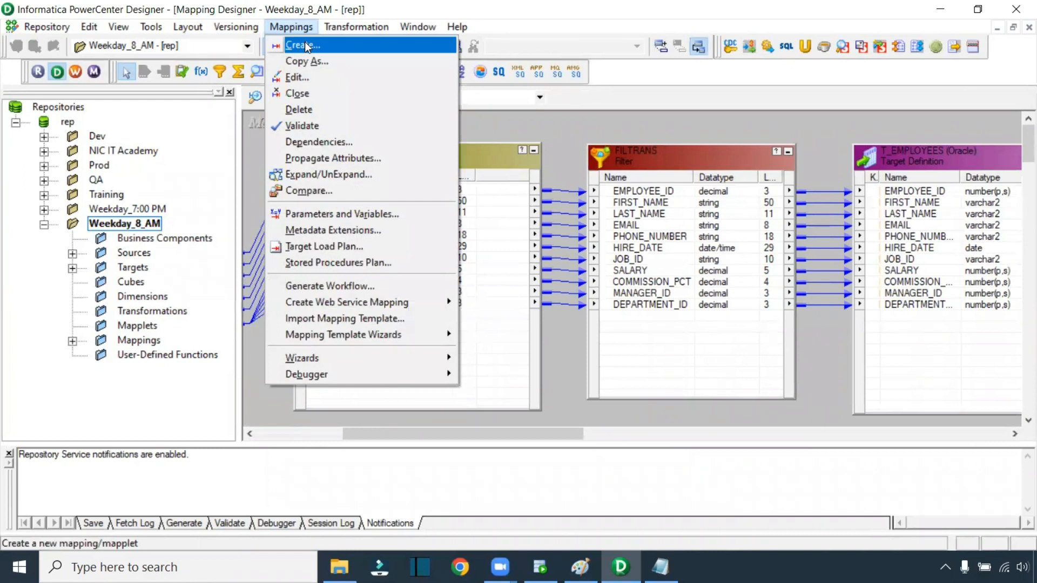
pyautogui.click(304, 45)
pyautogui.write('m_Expresss')
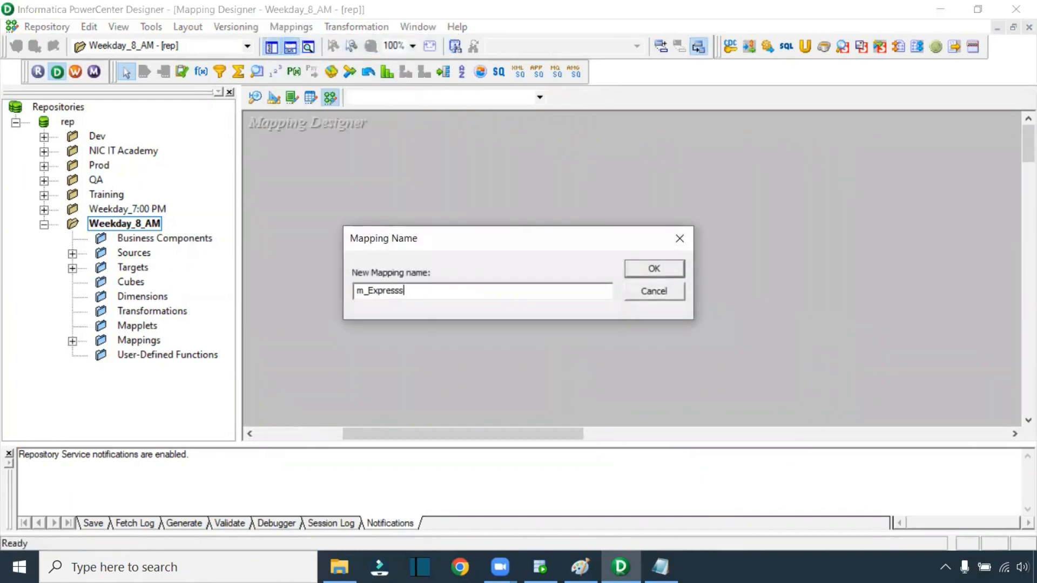
pyautogui.press('BackSpace')
pyautogui.write('ion_Transformation')
pyautogui.press('Return')
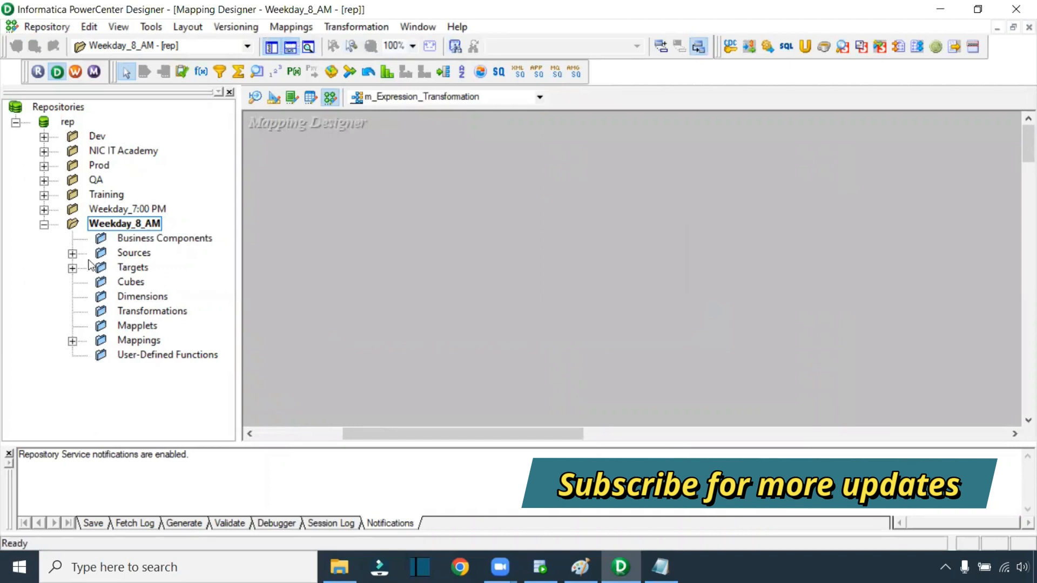
# Step: Add the EMPLOYEES source from Oracle_Src to the mapping
pyautogui.click(72, 253)
pyautogui.click(73, 299)
pyautogui.click(101, 282)
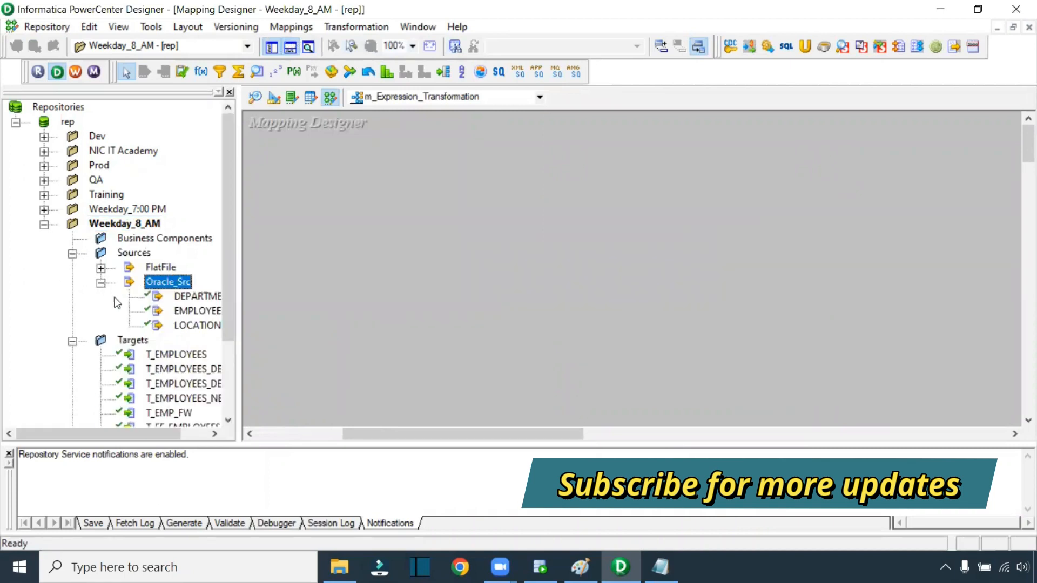
pyautogui.moveTo(135, 434); pyautogui.dragTo(197, 405)
pyautogui.moveTo(233, 310); pyautogui.dragTo(227, 380)
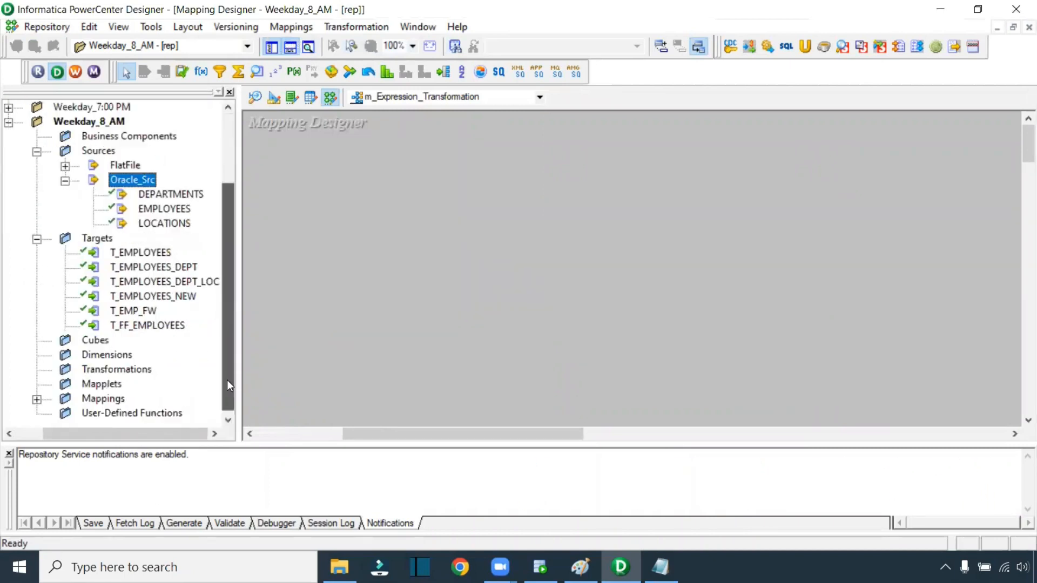
pyautogui.moveTo(178, 210); pyautogui.dragTo(268, 201)
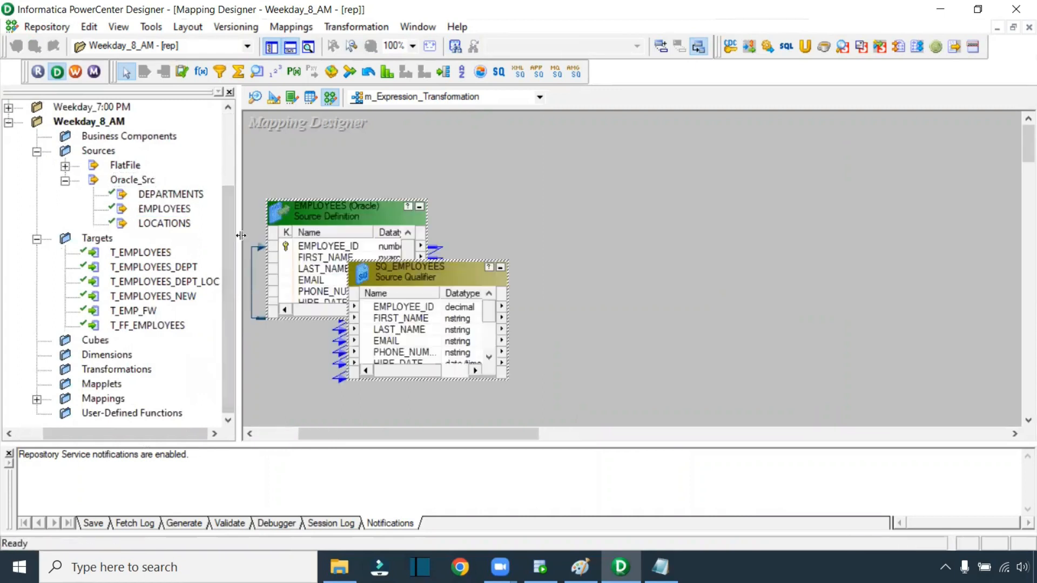
# Step: Add the T_EMPLOYEES target to the mapping, then reposition and enlarge the source qualifier and target to show their ports
pyautogui.click(136, 253)
pyautogui.moveTo(136, 255); pyautogui.dragTo(896, 202)
pyautogui.moveTo(473, 263); pyautogui.dragTo(473, 157)
pyautogui.moveTo(411, 167); pyautogui.dragTo(451, 167)
pyautogui.moveTo(858, 215); pyautogui.dragTo(864, 187)
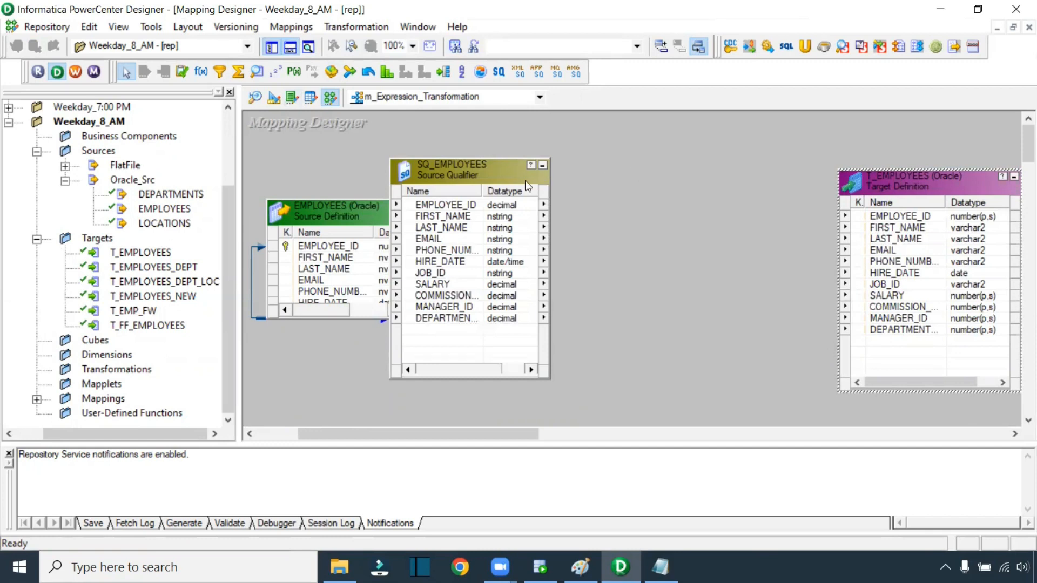
# Step: Add an Expression transformation between SQ_EMPLOYEES and the target, and link all source qualifier ports into it
pyautogui.click(203, 76)
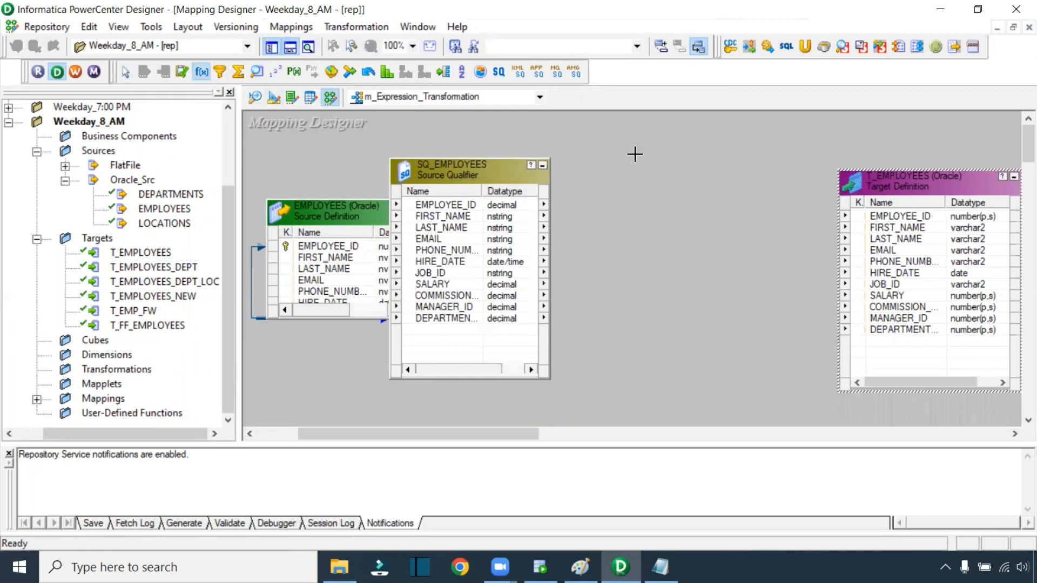
pyautogui.moveTo(609, 142); pyautogui.dragTo(787, 421)
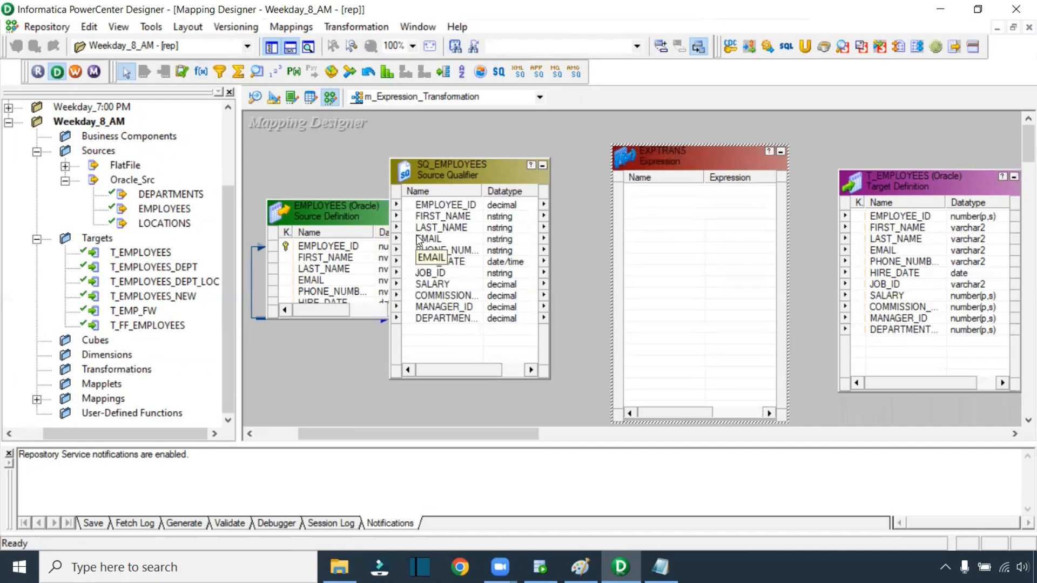
pyautogui.rightClick(448, 208)
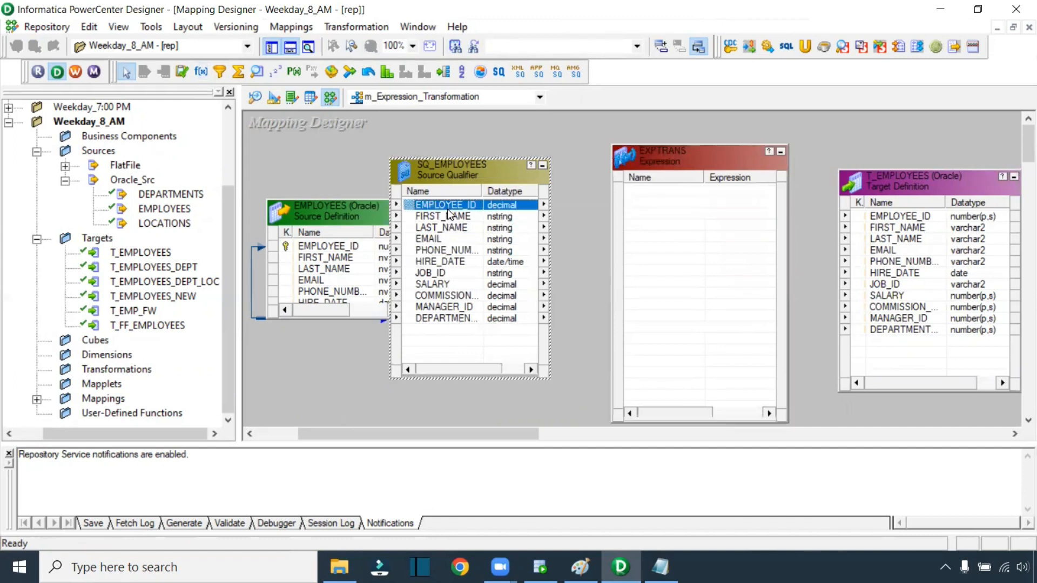
pyautogui.click(506, 221)
pyautogui.moveTo(447, 202); pyautogui.dragTo(654, 196)
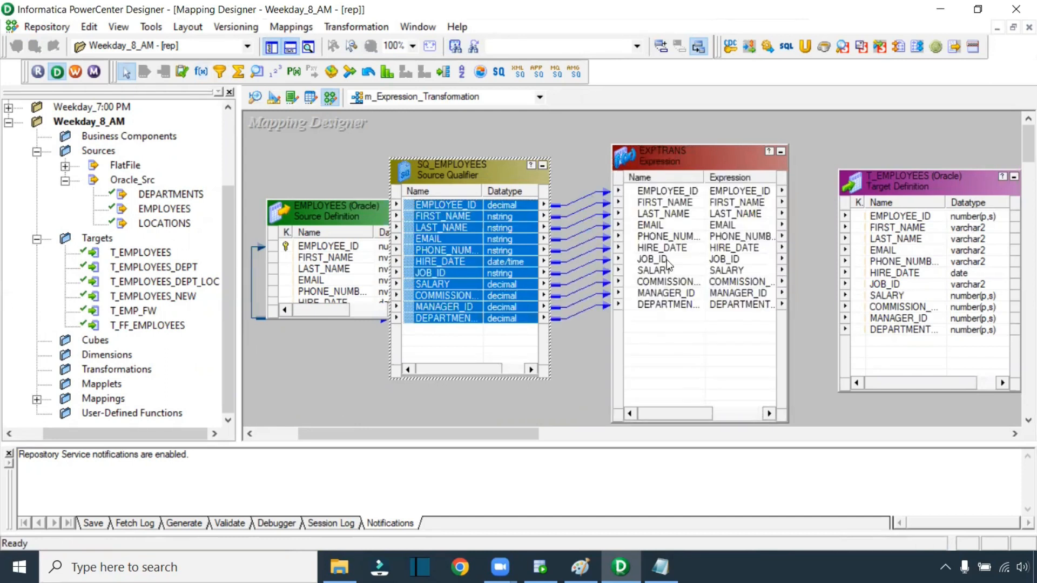
# Step: Add a new port named incr_SALARY directly below SALARY in the Expression transformation
pyautogui.doubleClick(656, 250)
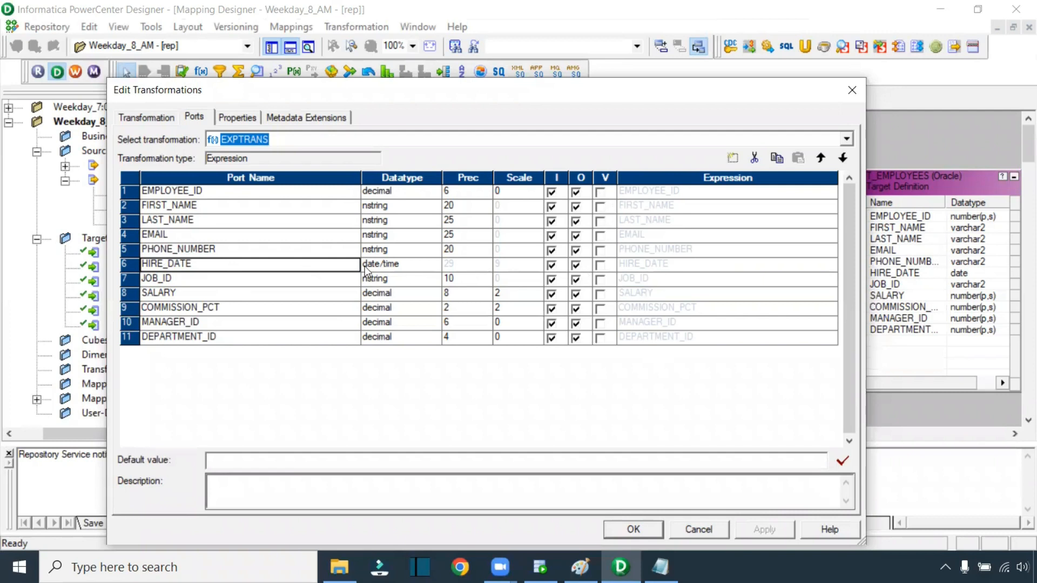
pyautogui.click(176, 295)
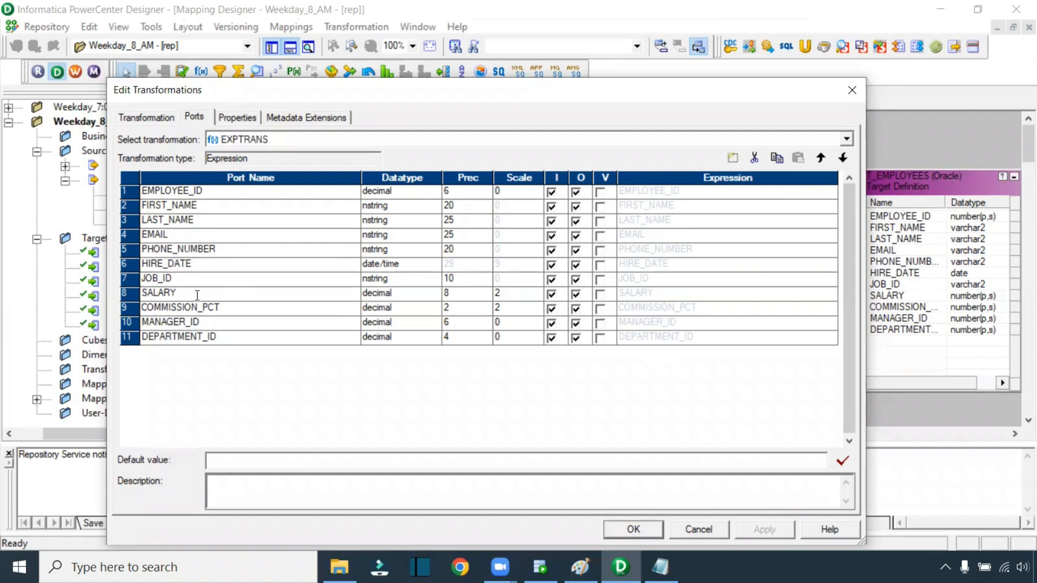
pyautogui.click(172, 294)
pyautogui.click(176, 292)
pyautogui.click(733, 159)
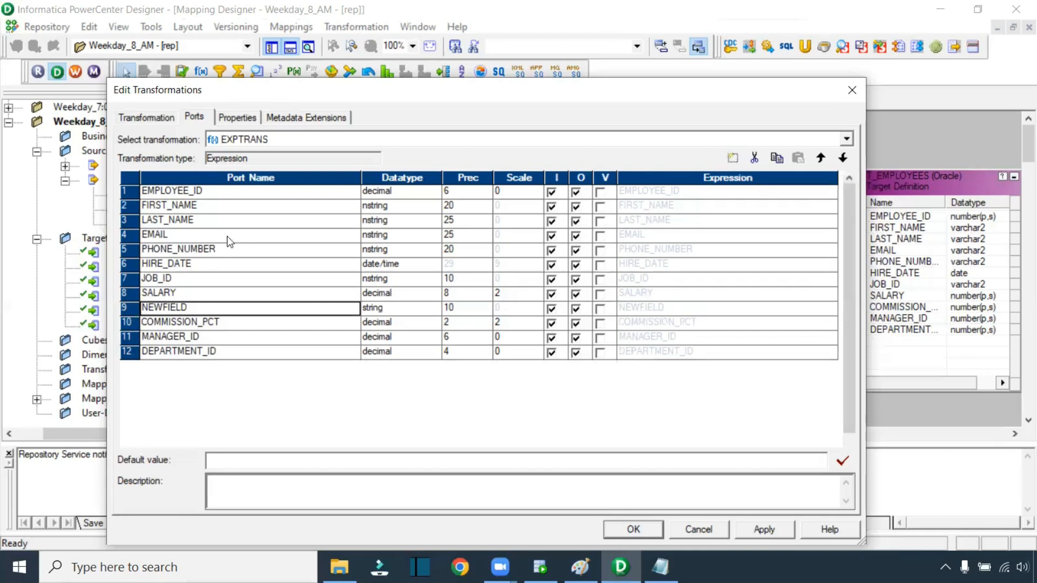
pyautogui.doubleClick(190, 304)
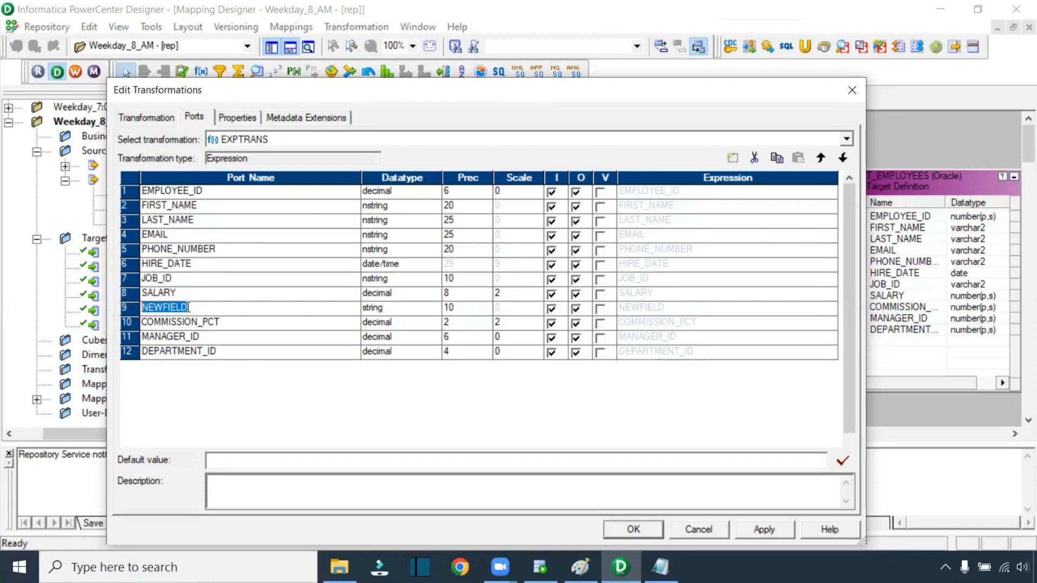
pyautogui.press('BackSpace')
pyautogui.write('incr_SALARY')
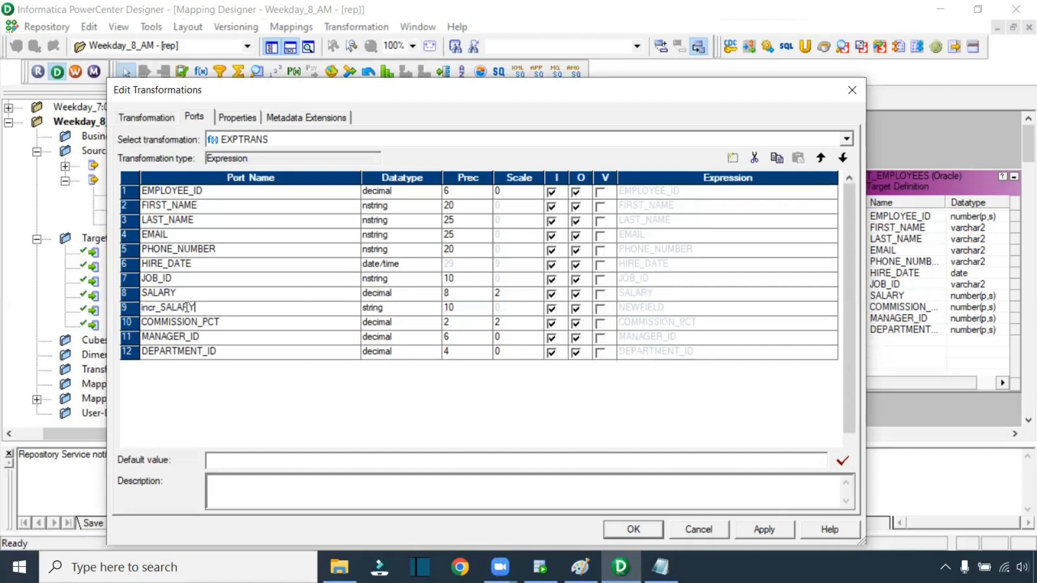
# Step: Set the incr_SALARY port's datatype to decimal and its scale to 2
pyautogui.click(401, 304)
pyautogui.click(404, 307)
pyautogui.click(381, 353)
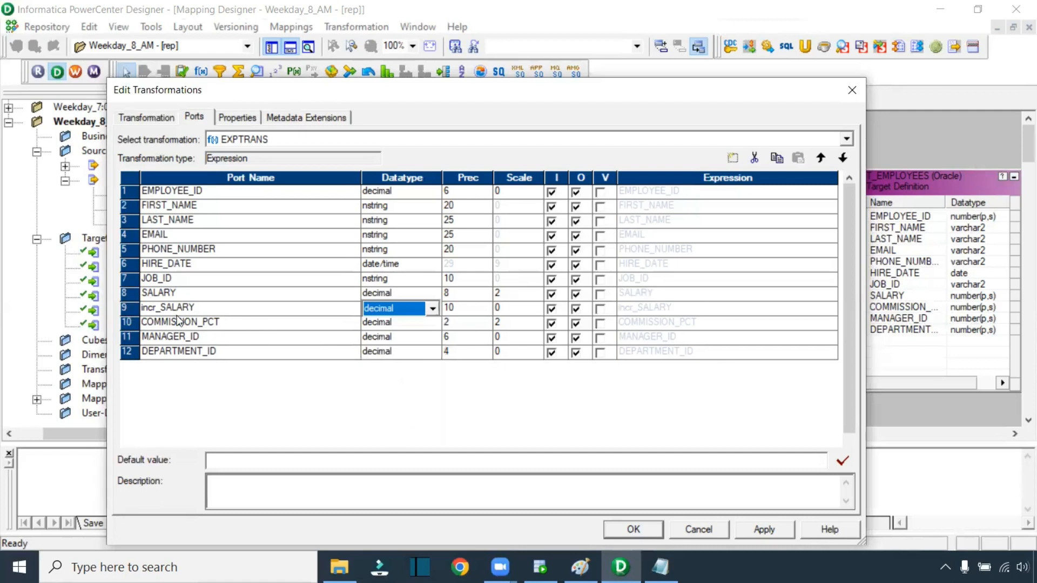
pyautogui.click(531, 307)
pyautogui.click(538, 306)
pyautogui.click(537, 306)
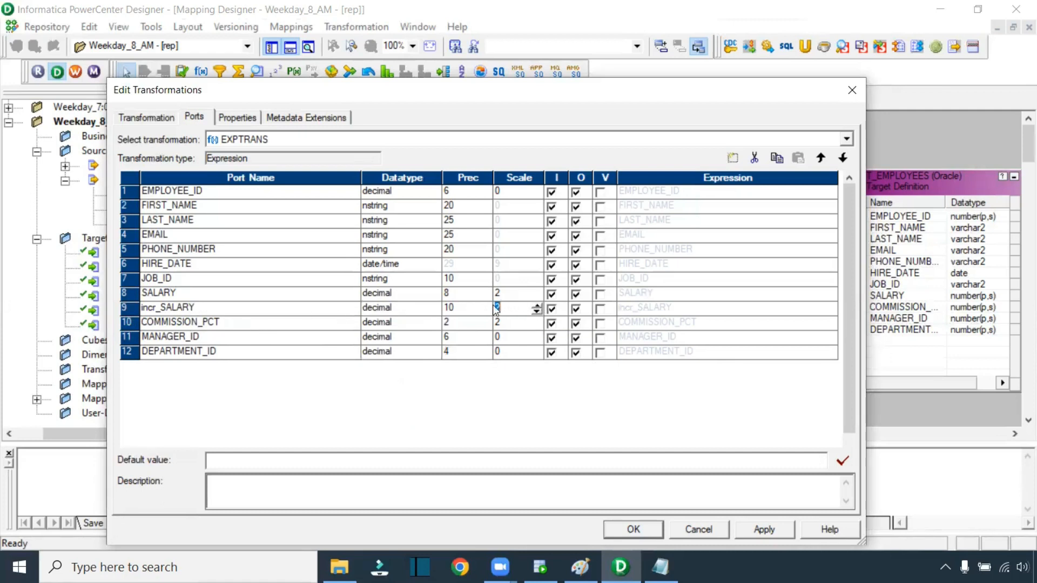
# Step: Make incr_SALARY an output-only port, trying the variable option before restoring output
pyautogui.click(551, 309)
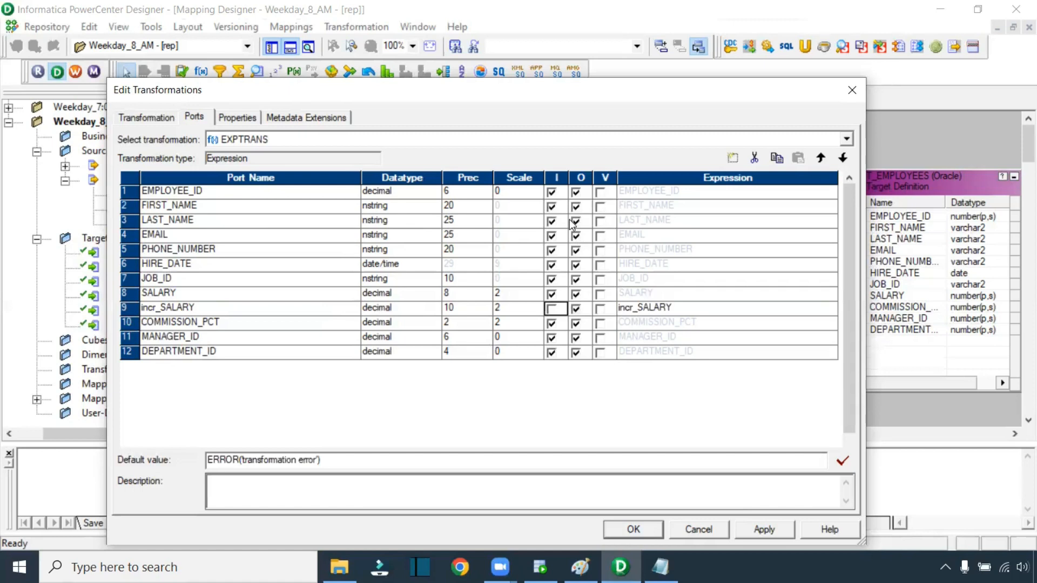
pyautogui.click(600, 310)
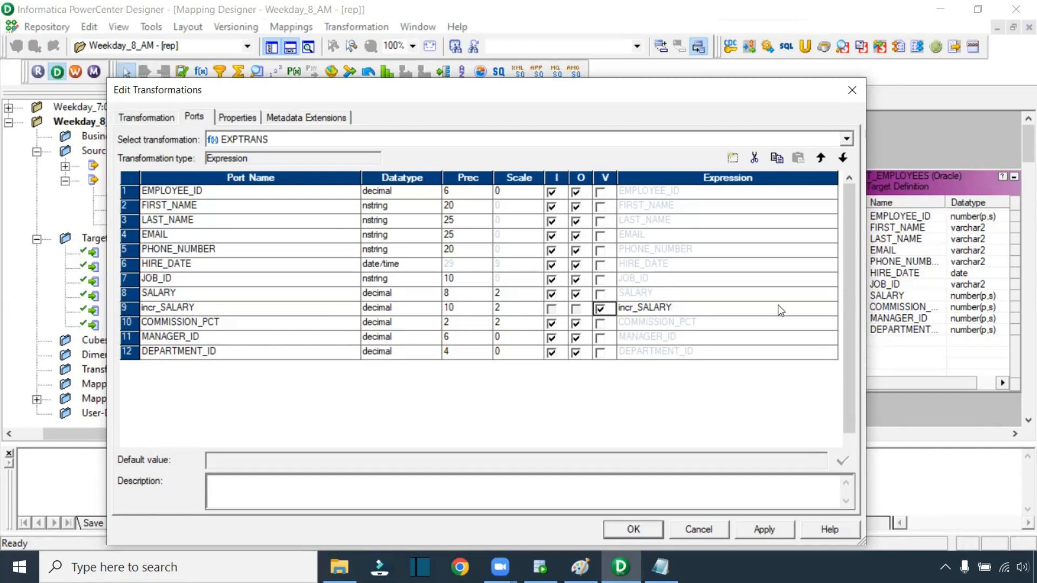
pyautogui.click(579, 310)
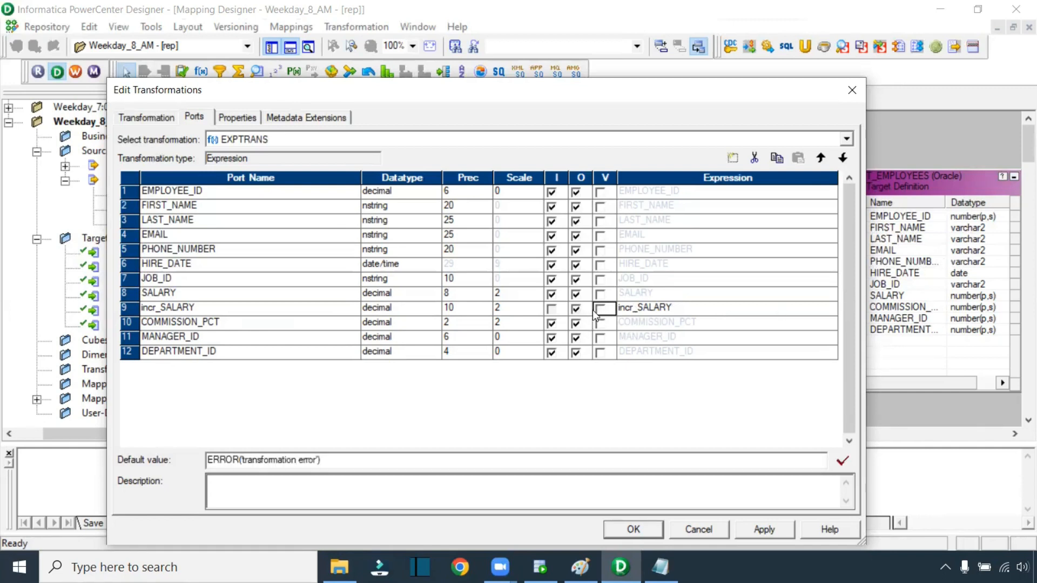
pyautogui.click(172, 292)
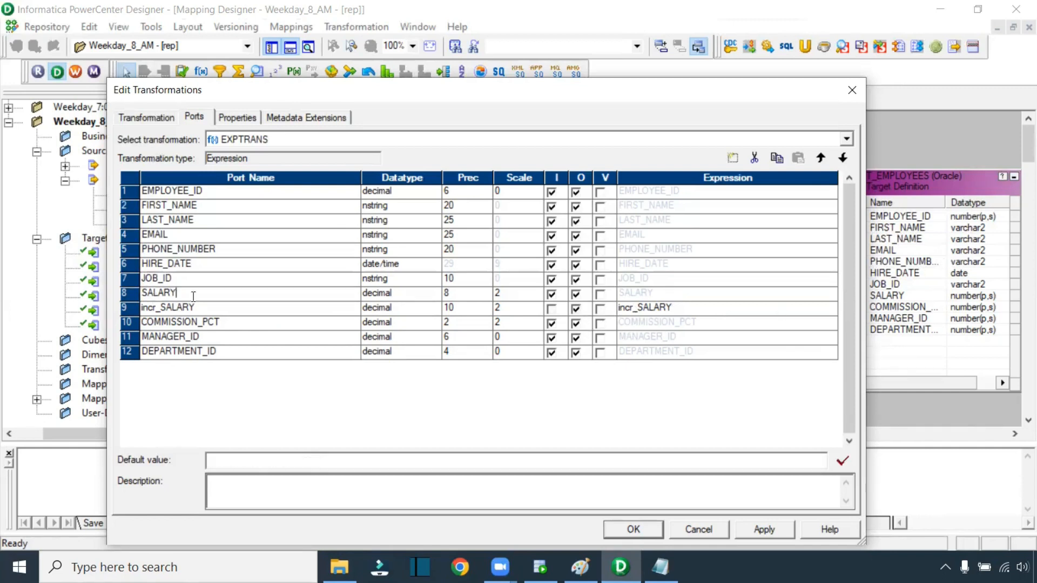
pyautogui.click(575, 294)
# Step: Make the SALARY port input-only and set the incr_SALARY port's expression to SALARY+(SALARY*0.1)
pyautogui.click(835, 309)
pyautogui.click(834, 309)
pyautogui.scroll(3, 423, 158)
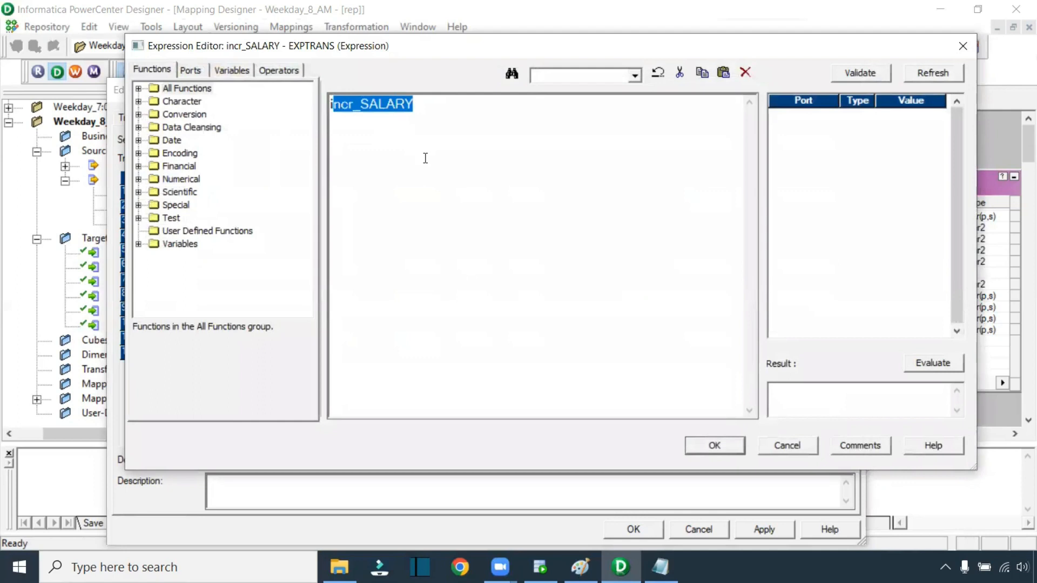
pyautogui.click(377, 112)
pyautogui.press('BackSpace')
pyautogui.press('BackSpace')
pyautogui.press('BackSpace')
pyautogui.press('BackSpace')
pyautogui.press('BackSpace')
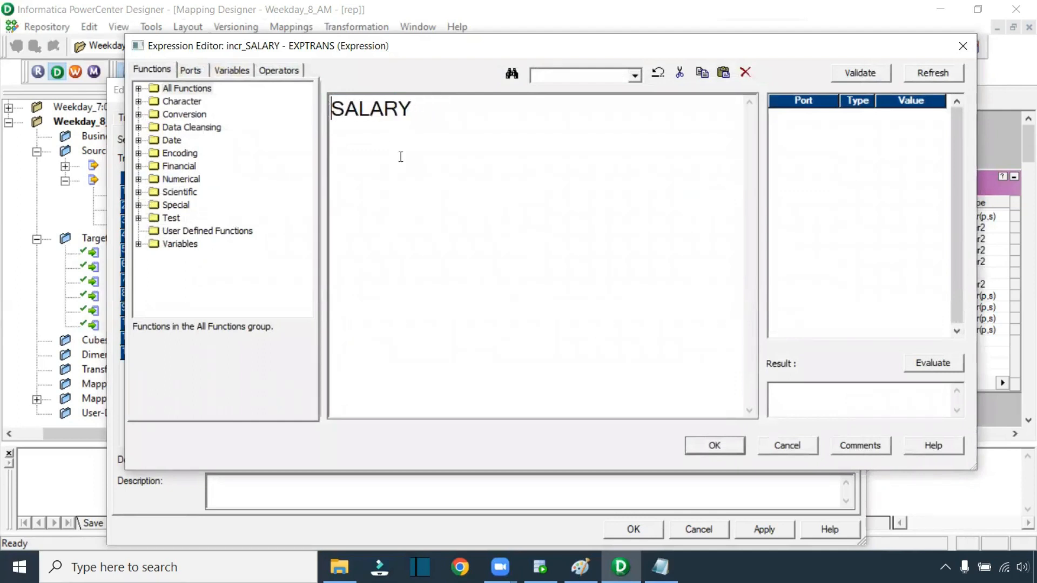
pyautogui.click(435, 115)
pyautogui.write('+(')
pyautogui.click(190, 70)
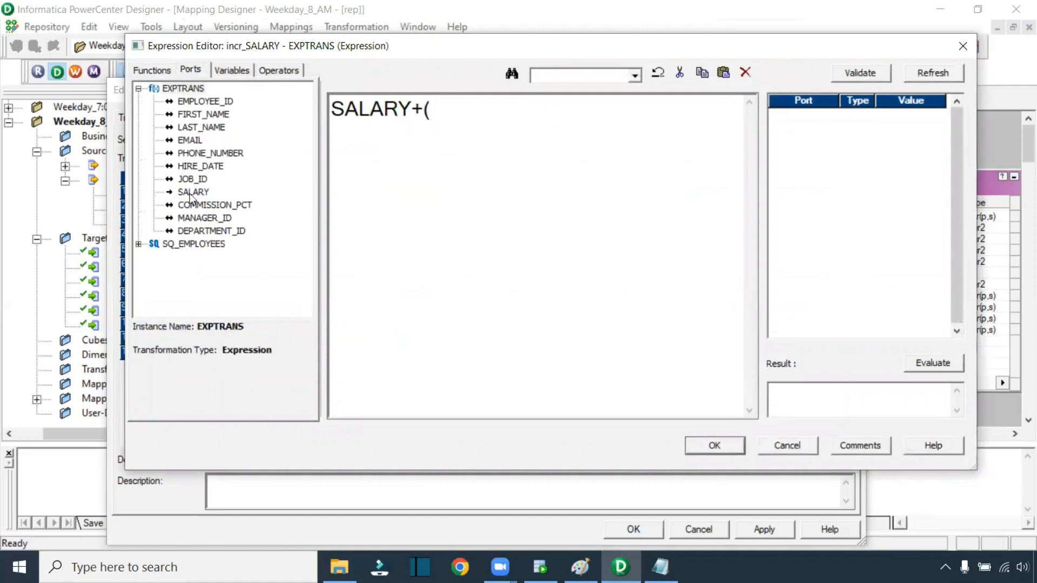
pyautogui.doubleClick(193, 192)
pyautogui.write('*0.1)')
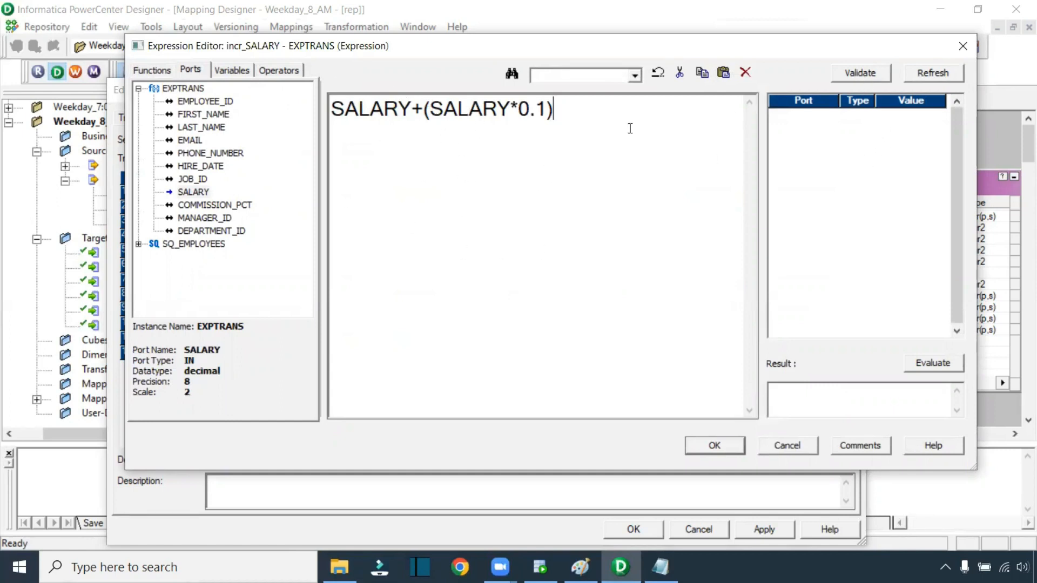
# Step: Validate the incr_SALARY expression and apply the changes to the Expression transformation
pyautogui.click(850, 77)
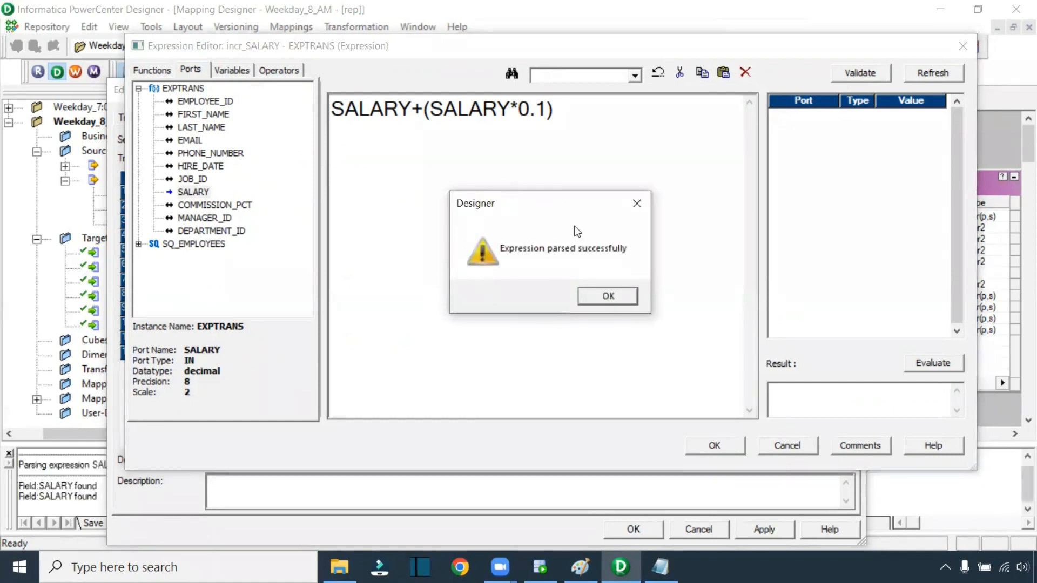
pyautogui.click(589, 296)
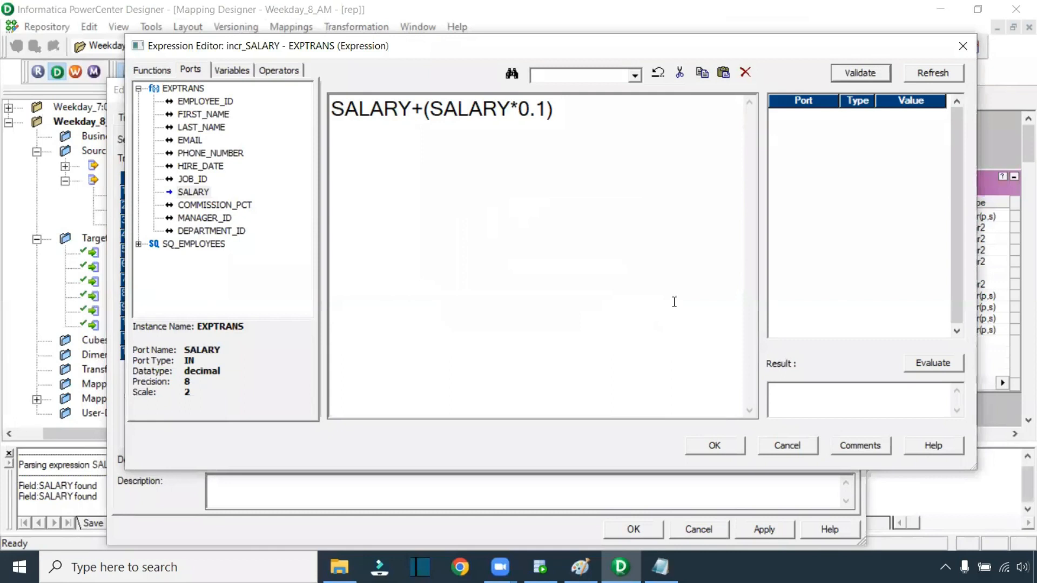
pyautogui.click(731, 446)
pyautogui.click(766, 531)
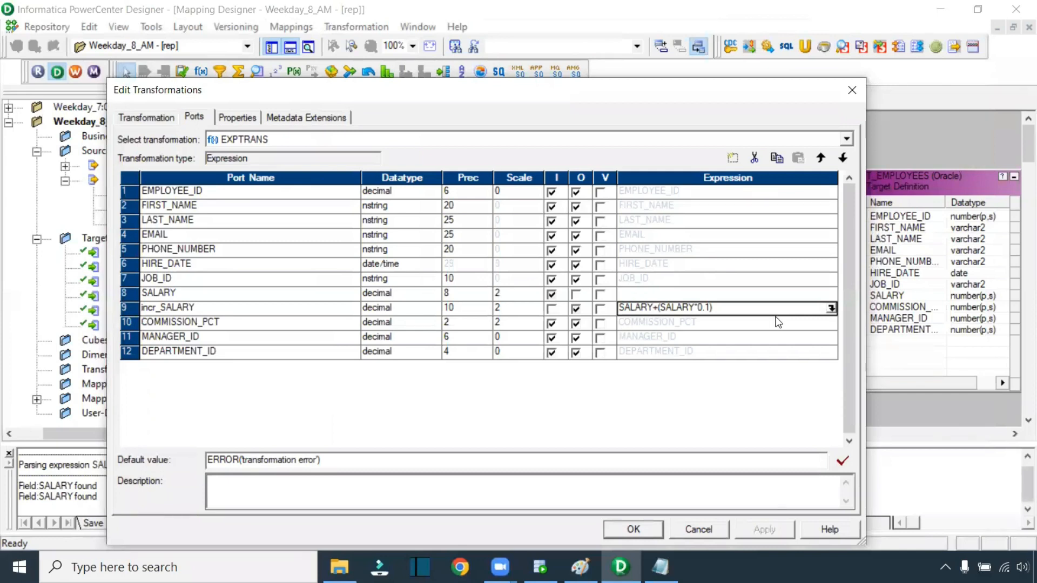
pyautogui.click(641, 531)
# Step: Space the Expression transformation and the T_EMPLOYEES target apart on the canvas and select the incoming SALARY link
pyautogui.moveTo(508, 436); pyautogui.dragTo(571, 435)
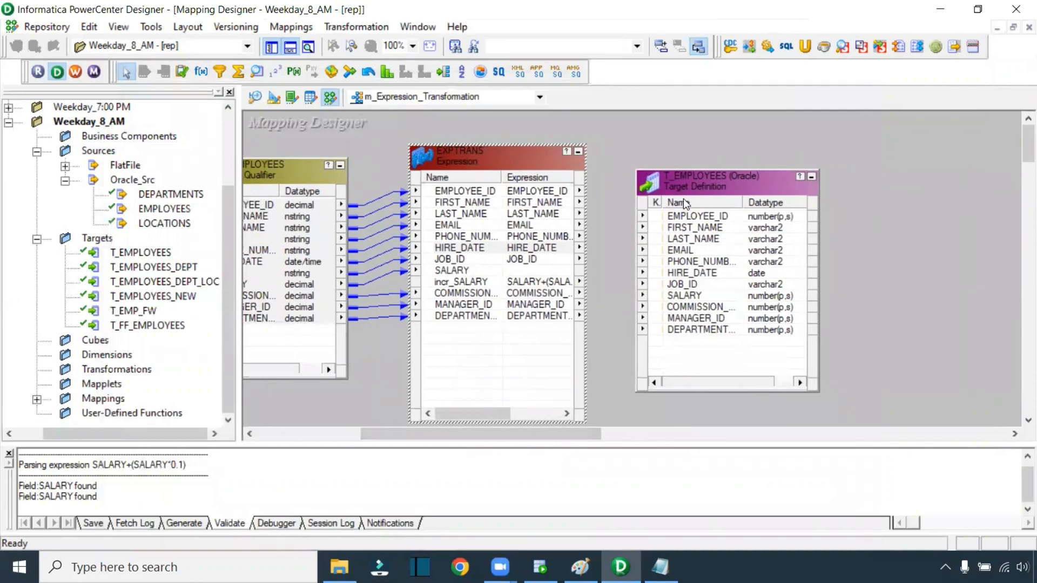
pyautogui.moveTo(701, 186); pyautogui.dragTo(784, 159)
pyautogui.moveTo(459, 154); pyautogui.dragTo(491, 137)
pyautogui.click(419, 254)
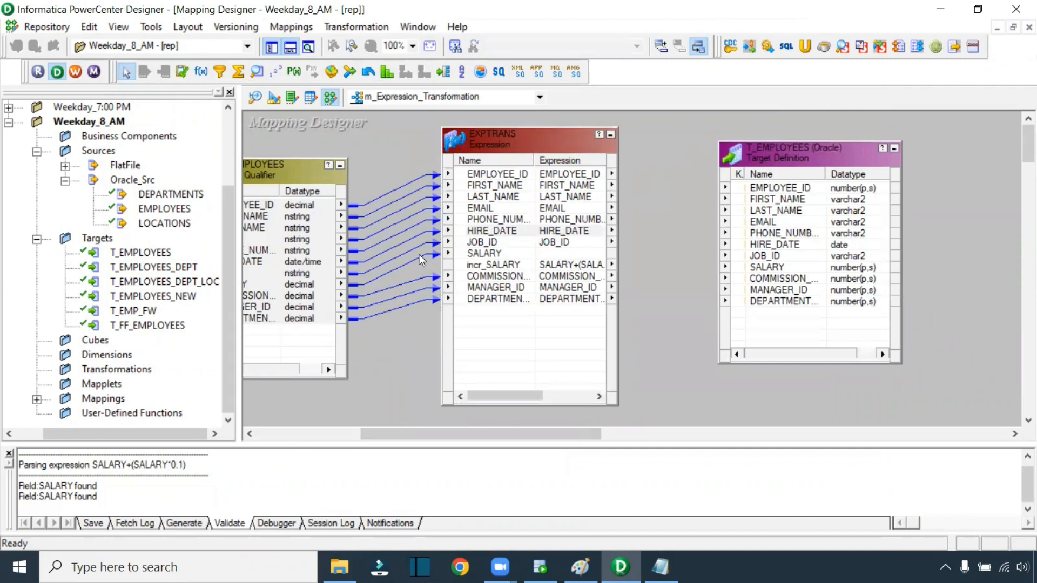
pyautogui.moveTo(356, 284); pyautogui.dragTo(449, 255)
# Step: Link the Expression transformation's EMPLOYEE_ID through JOB_ID ports to the matching T_EMPLOYEES columns
pyautogui.click(475, 267)
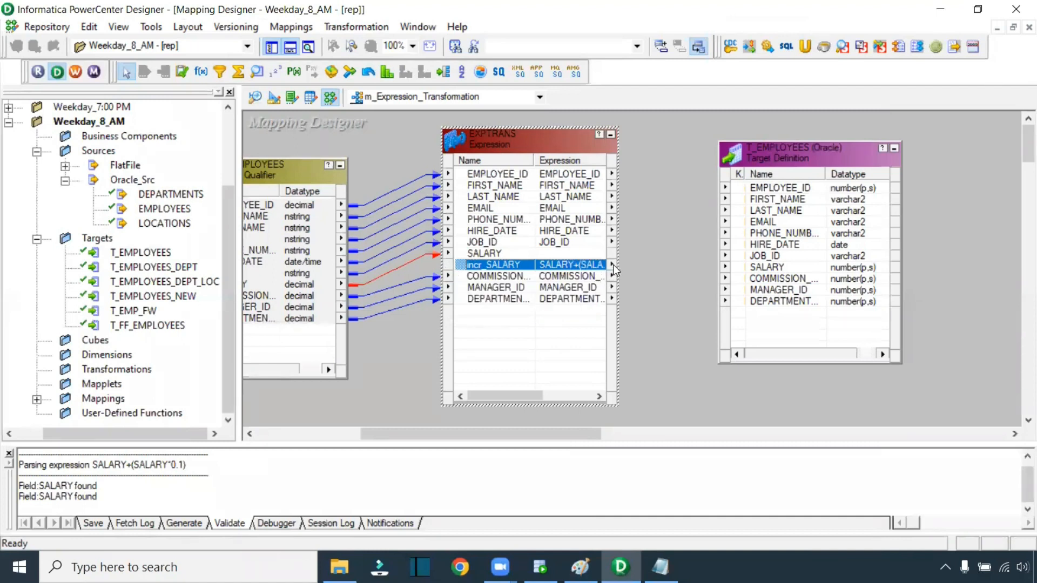
pyautogui.keyDown('shift'); pyautogui.click(501, 298); pyautogui.keyUp('shift')
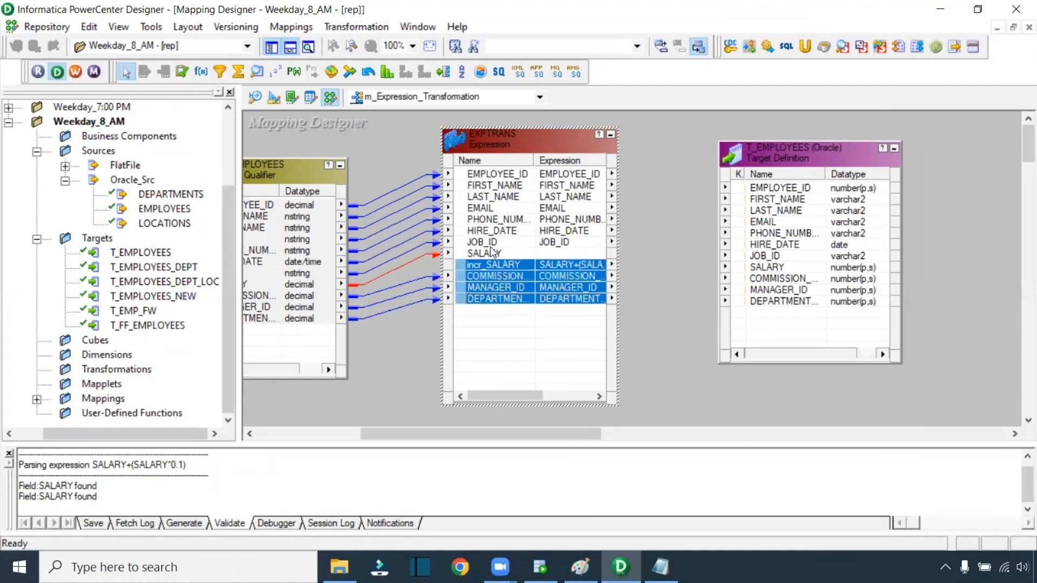
pyautogui.click(492, 243)
pyautogui.keyDown('shift'); pyautogui.click(496, 174); pyautogui.keyUp('shift')
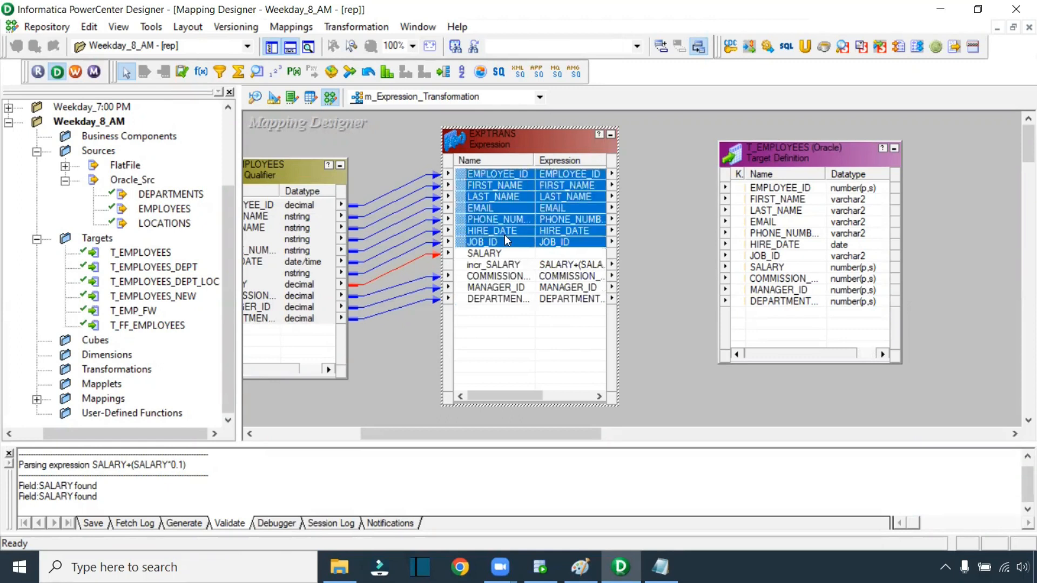
pyautogui.moveTo(461, 170); pyautogui.dragTo(815, 188)
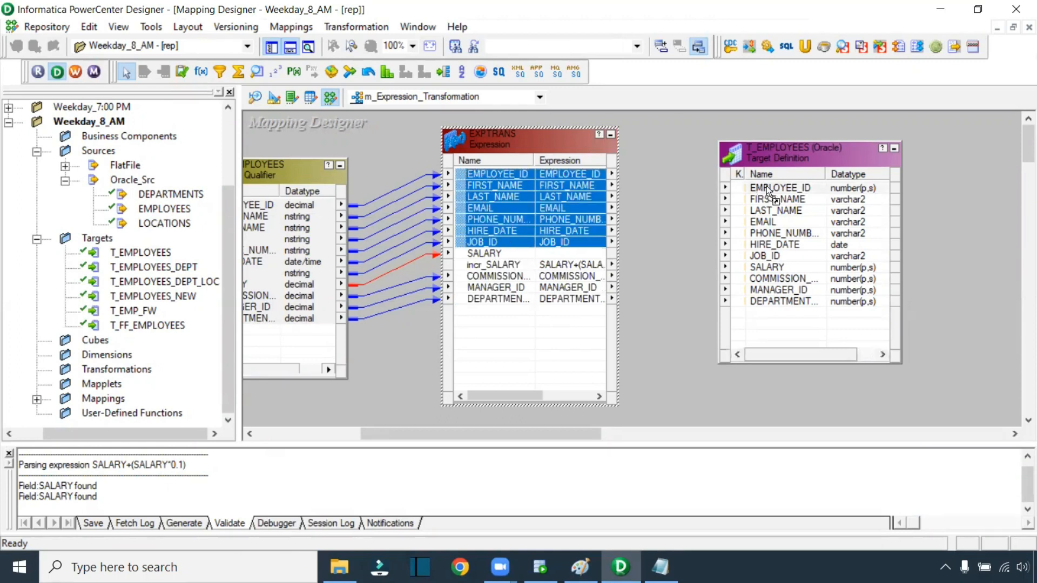
# Step: Link incr_SALARY to the target's SALARY column, and the commission, manager and department ports to their matching columns
pyautogui.click(498, 265)
pyautogui.keyDown('shift'); pyautogui.click(499, 299); pyautogui.keyUp('shift')
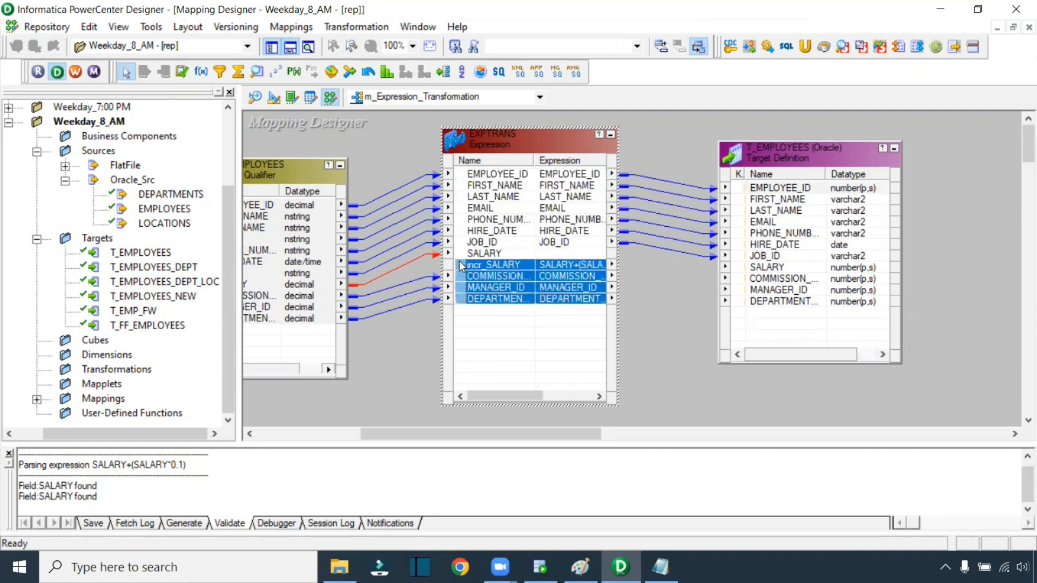
pyautogui.moveTo(461, 270); pyautogui.dragTo(768, 267)
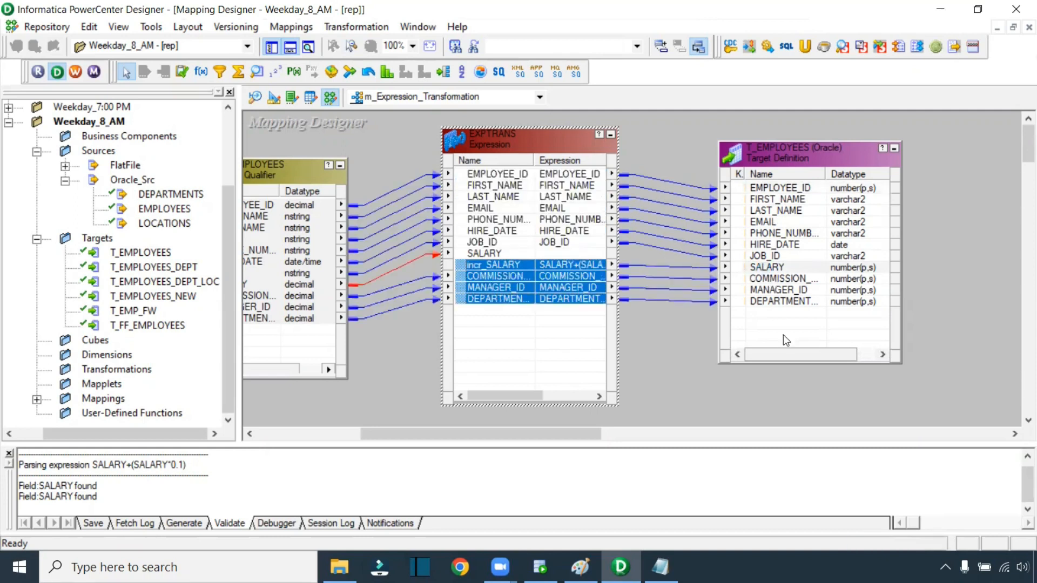
# Step: Save the mapping and enlarge the output area to check its validation status
pyautogui.click(785, 397)
pyautogui.hotkey('ctrl', 's')
pyautogui.moveTo(261, 465); pyautogui.dragTo(39, 464)
pyautogui.moveTo(345, 445); pyautogui.dragTo(357, 402)
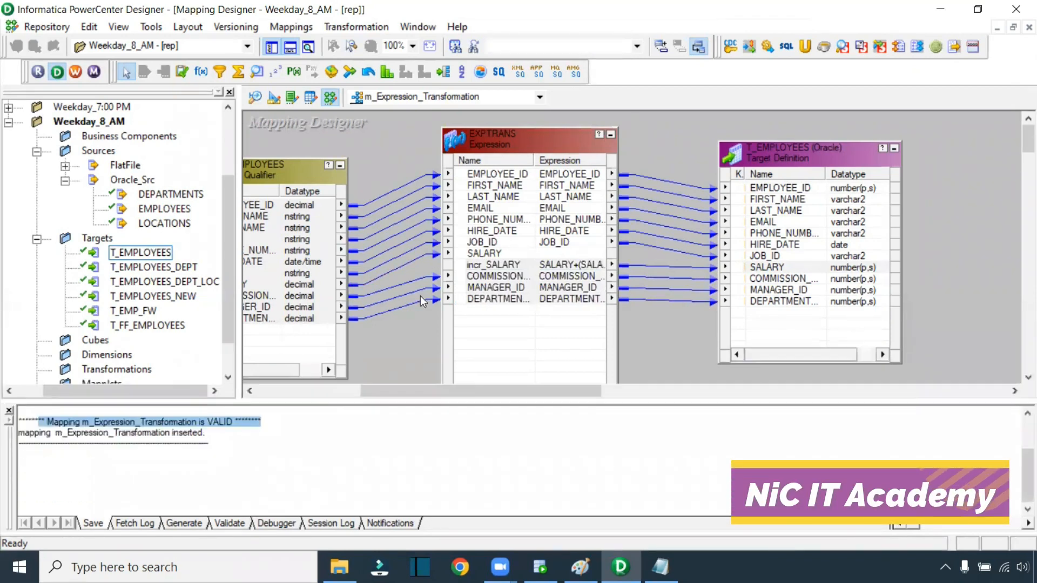
pyautogui.click(491, 265)
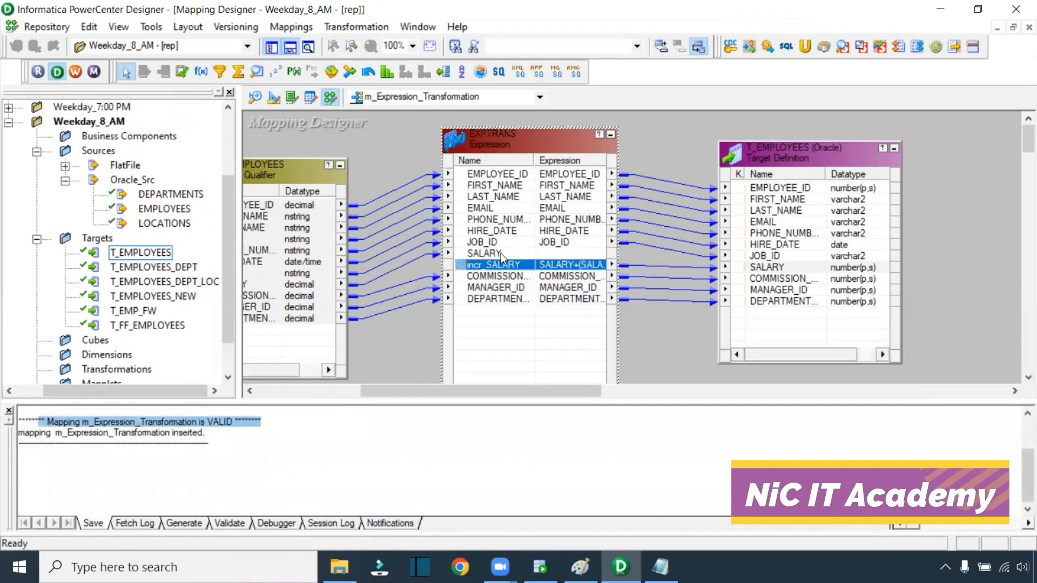
pyautogui.click(505, 253)
pyautogui.click(503, 264)
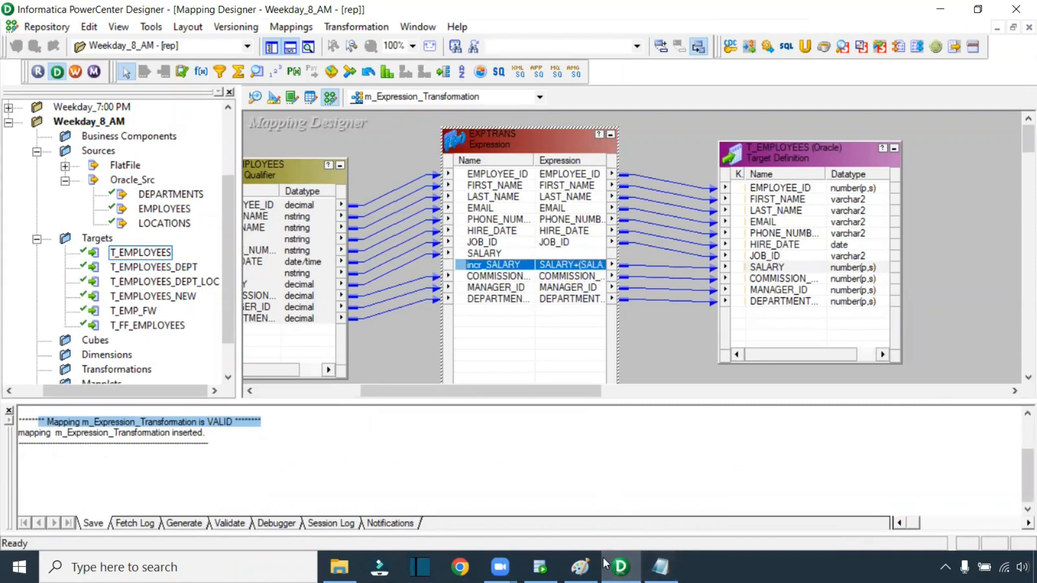
# Step: Switch to PowerCenter Workflow Manager with the Weekday_8_AM folder open in the Workflow Designer, and maximize its window
pyautogui.click(82, 77)
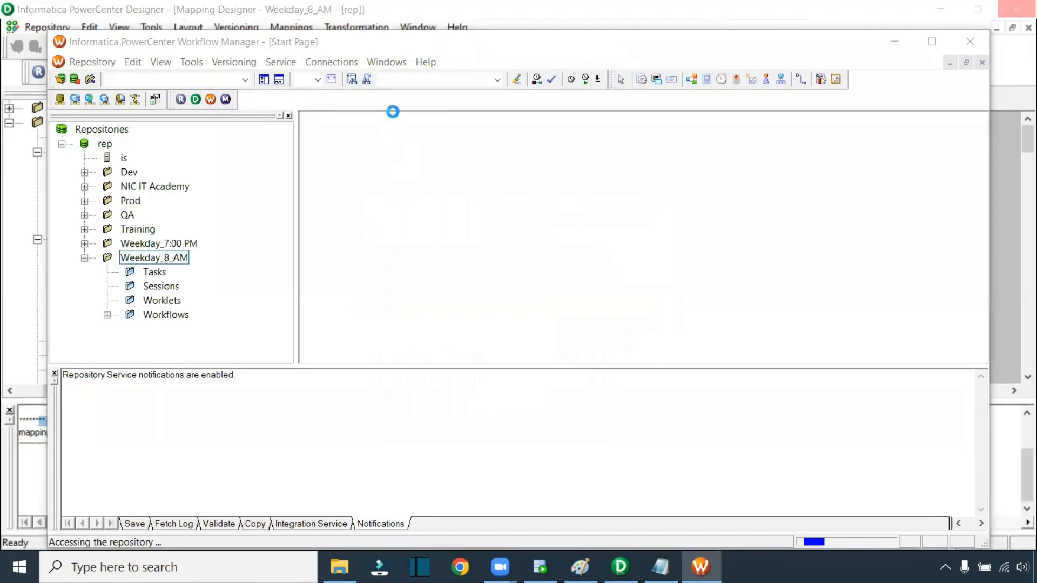
pyautogui.click(620, 234)
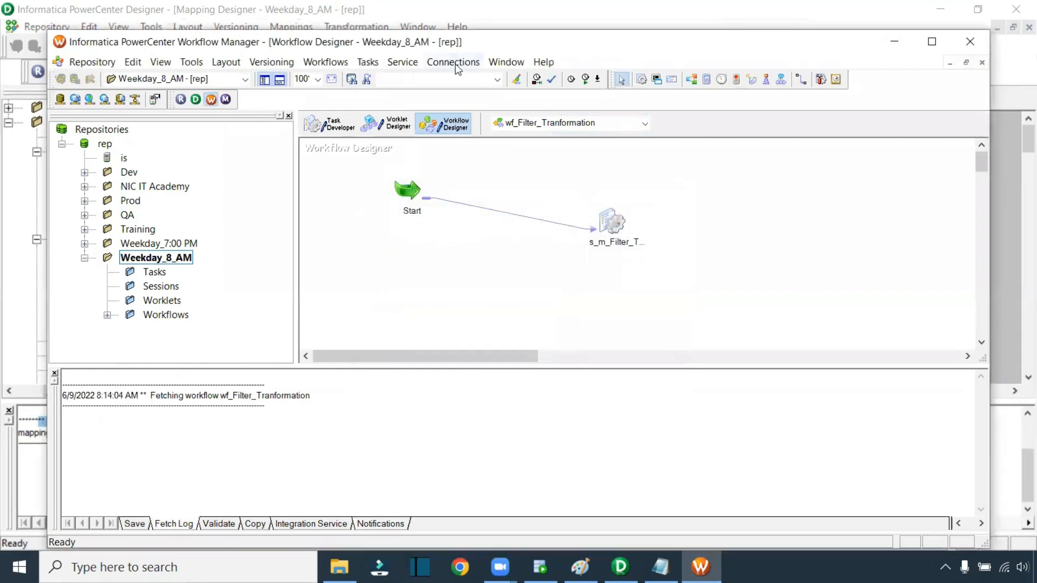
pyautogui.doubleClick(490, 47)
# Step: Create a new workflow named wf_Expression_Transformation
pyautogui.click(278, 27)
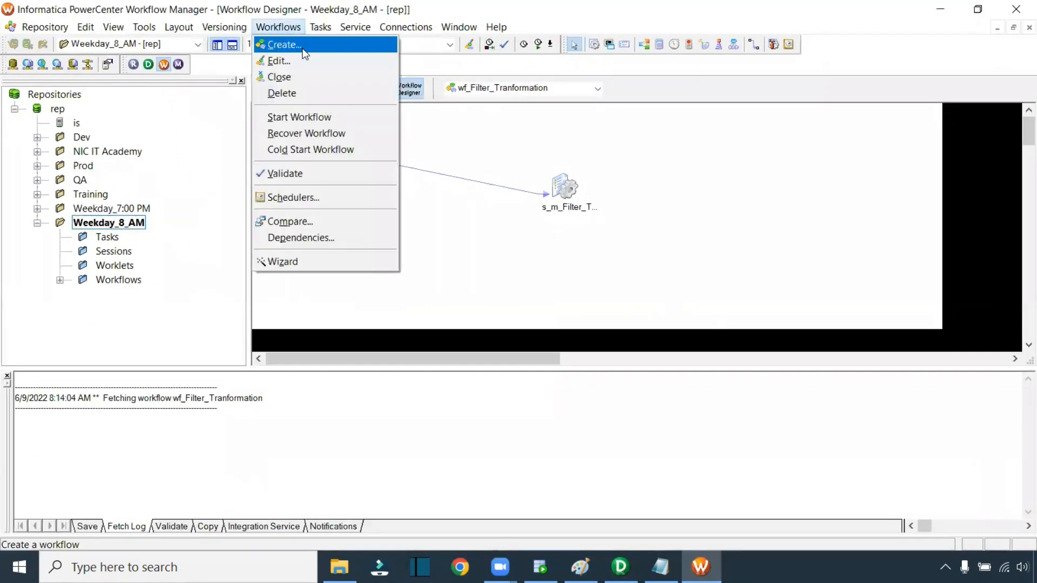
pyautogui.click(296, 45)
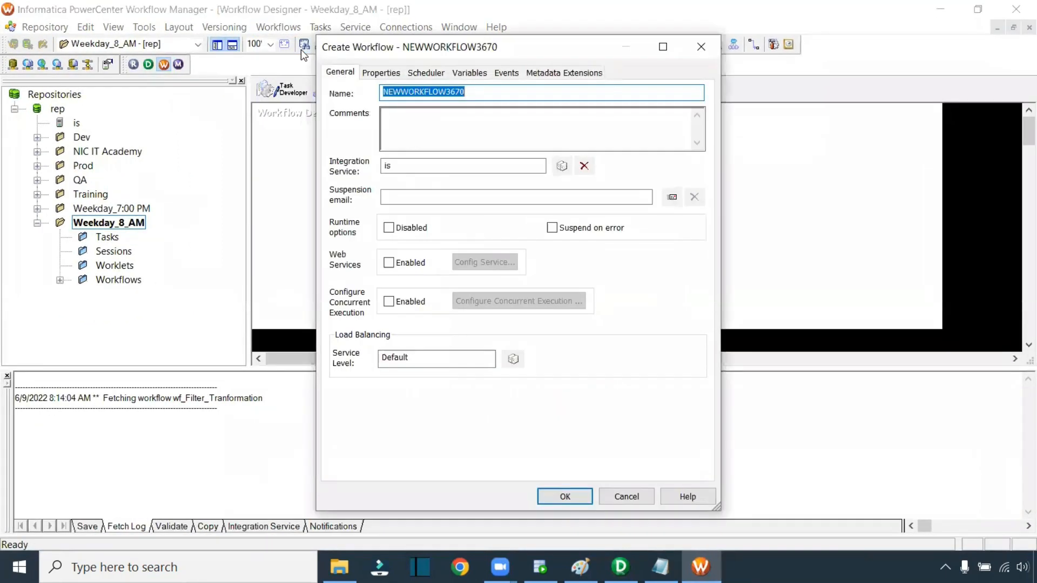
pyautogui.write('wf_Expression_Trans')
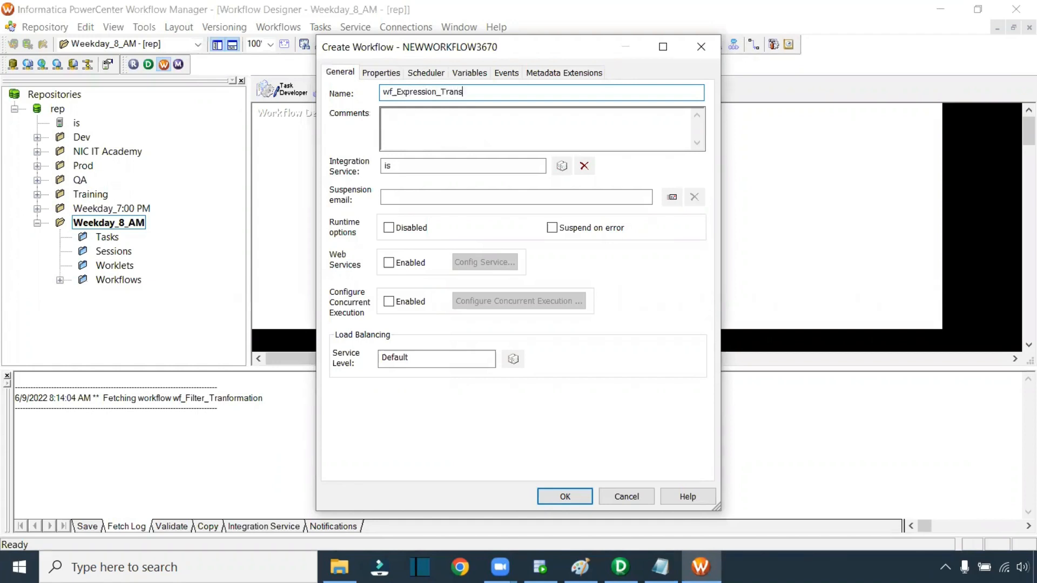
pyautogui.write('formation')
pyautogui.press('Return')
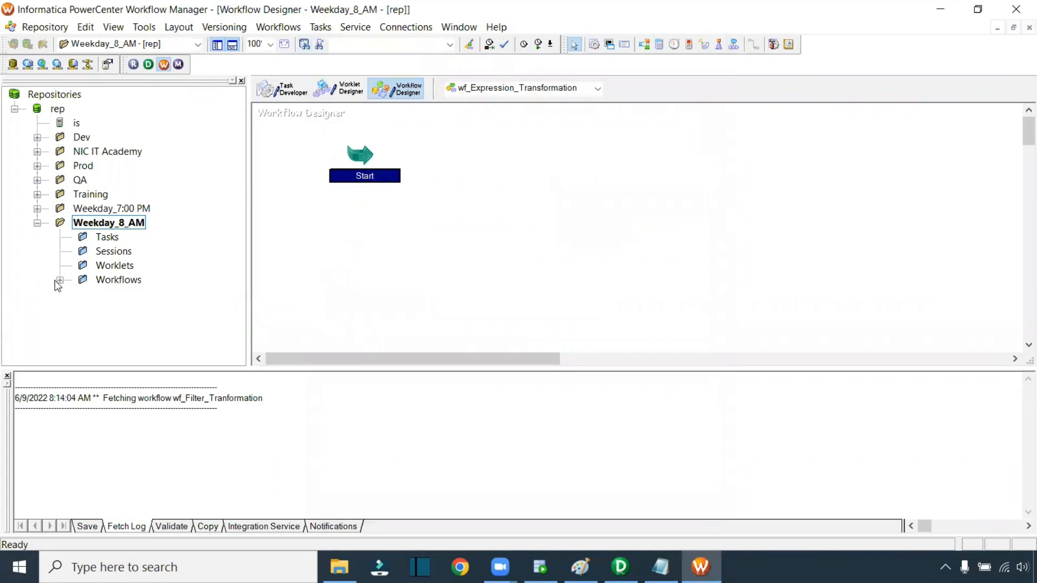
# Step: Add a session task for the m_Expression_Transformation mapping and link the Start task to it
pyautogui.click(60, 280)
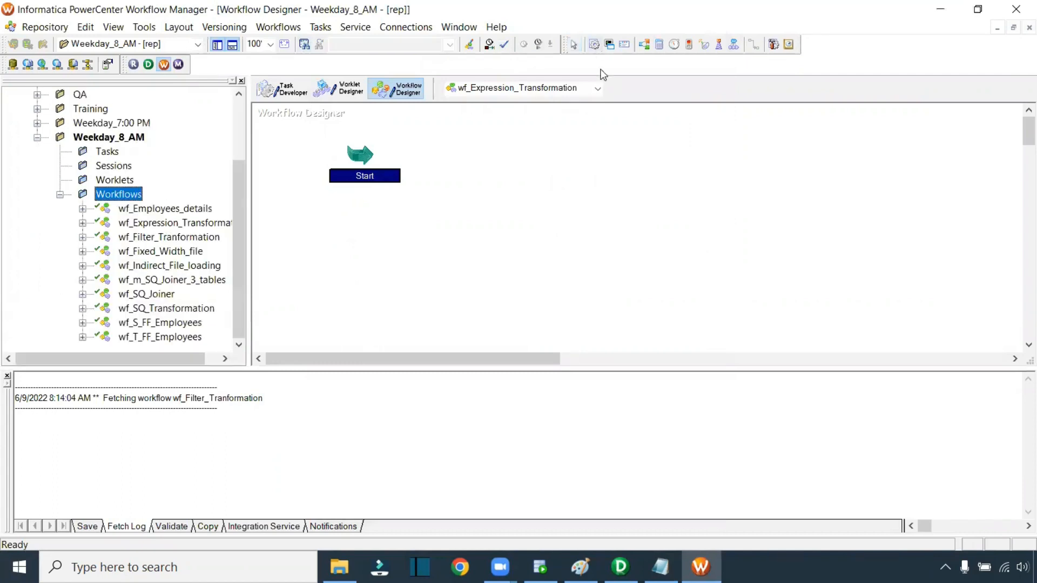
pyautogui.click(560, 157)
pyautogui.click(421, 227)
pyautogui.click(660, 218)
pyautogui.click(754, 48)
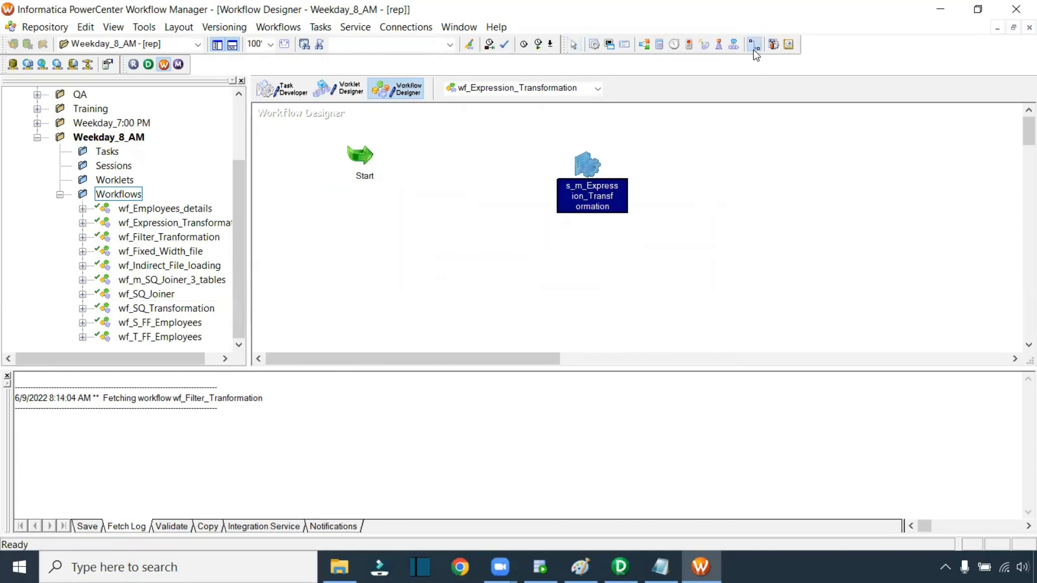
pyautogui.moveTo(360, 155)
pyautogui.mouseDown()
pyautogui.moveTo(576, 175)
pyautogui.moveTo(589, 161)
pyautogui.mouseUp()
# Step: Set the session's T_EMPLOYEES target connection to Oracle_Tgt
pyautogui.doubleClick(590, 160)
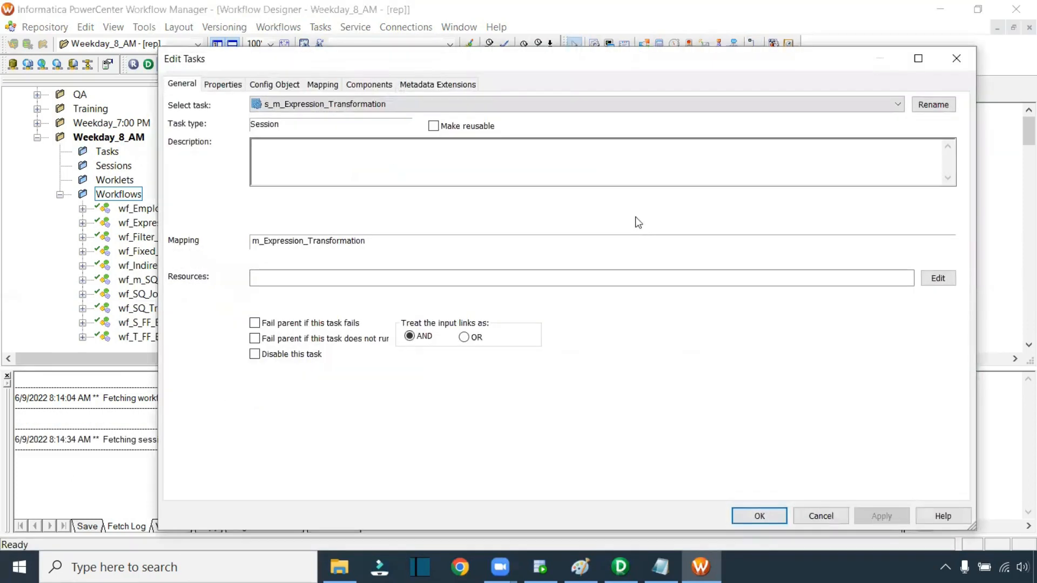
pyautogui.click(322, 84)
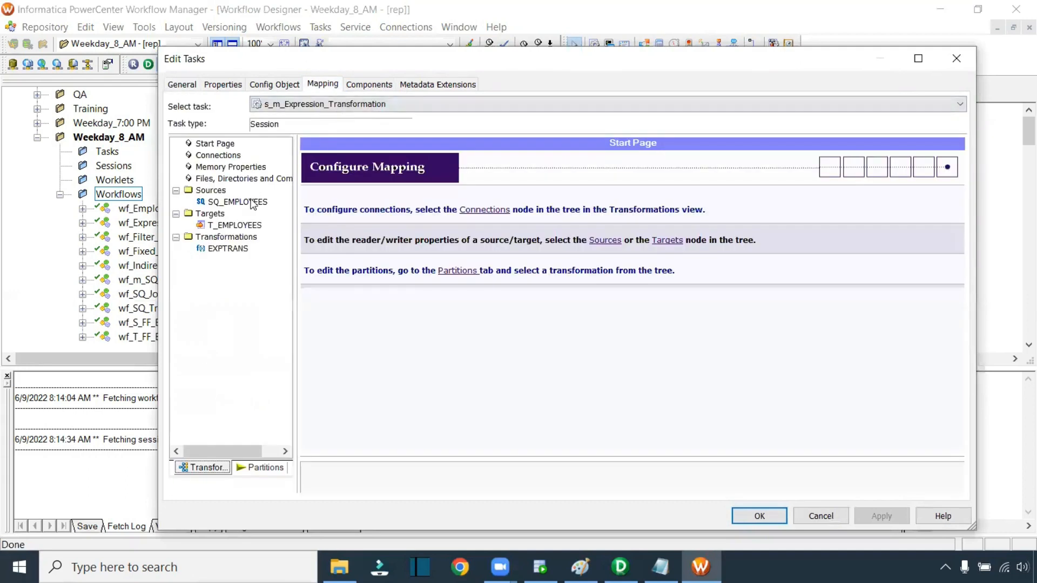
pyautogui.click(251, 202)
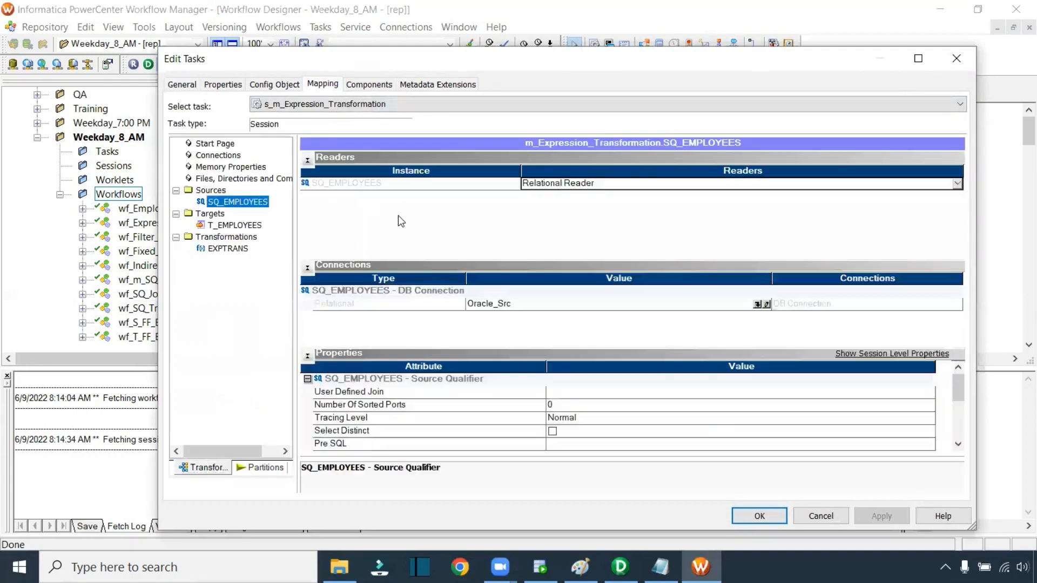
pyautogui.click(249, 225)
pyautogui.click(762, 292)
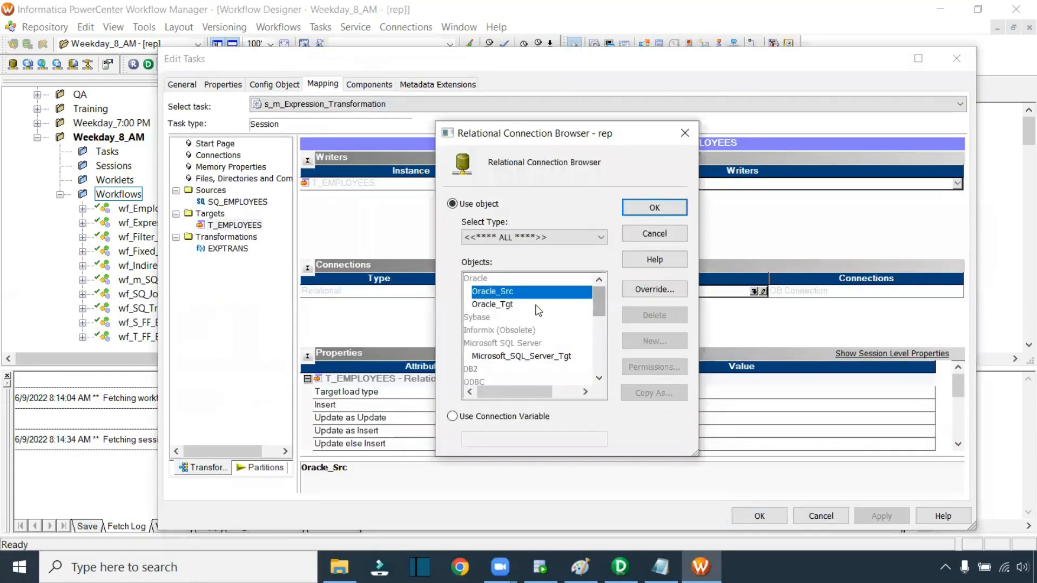
pyautogui.click(492, 304)
pyautogui.click(654, 207)
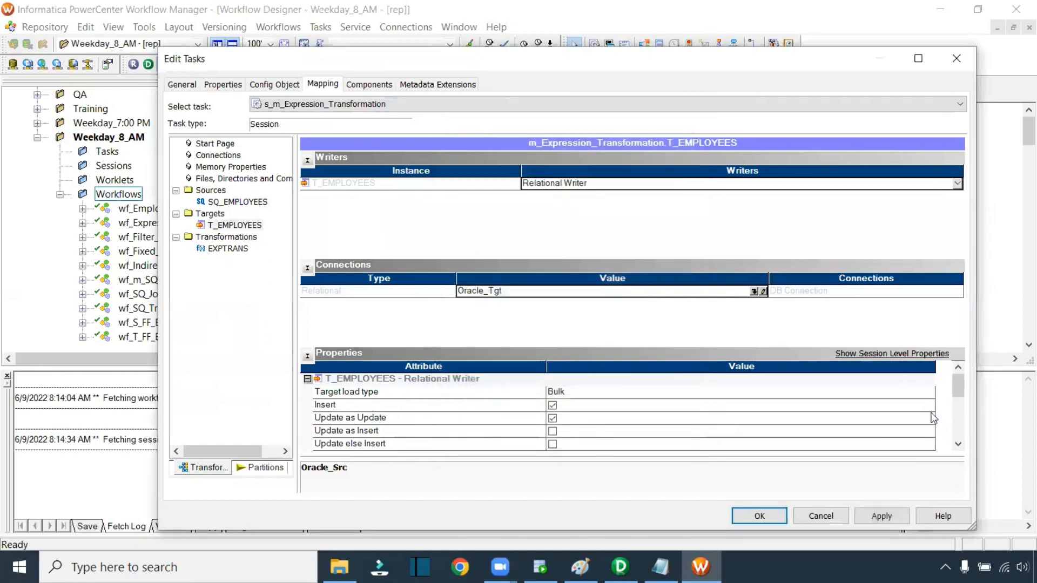
# Step: Enable the truncate target table option for the session's T_EMPLOYEES target
pyautogui.click(958, 444)
pyautogui.click(958, 444)
pyautogui.click(958, 444)
pyautogui.click(957, 443)
pyautogui.click(957, 444)
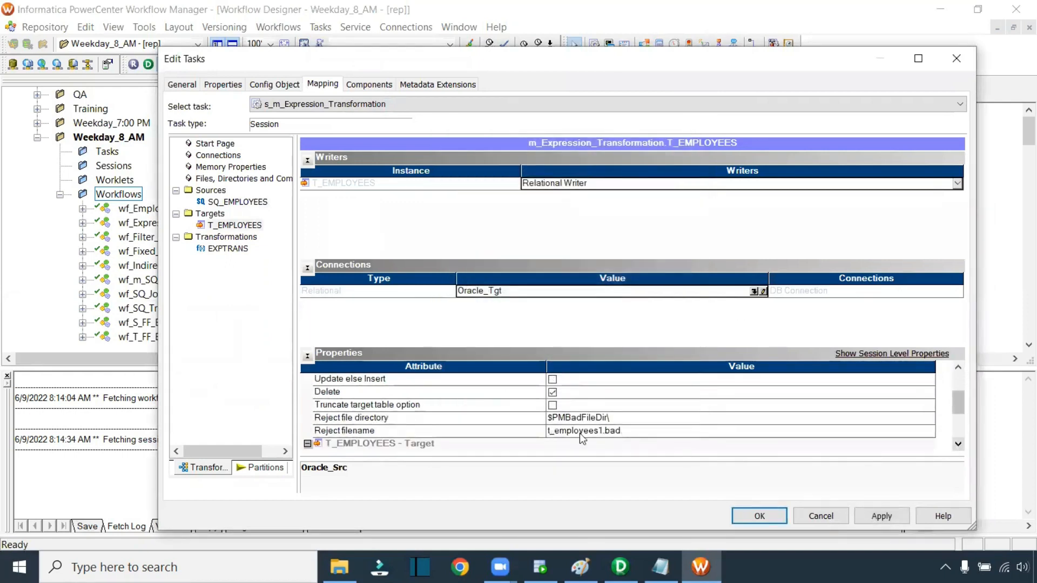
pyautogui.click(553, 405)
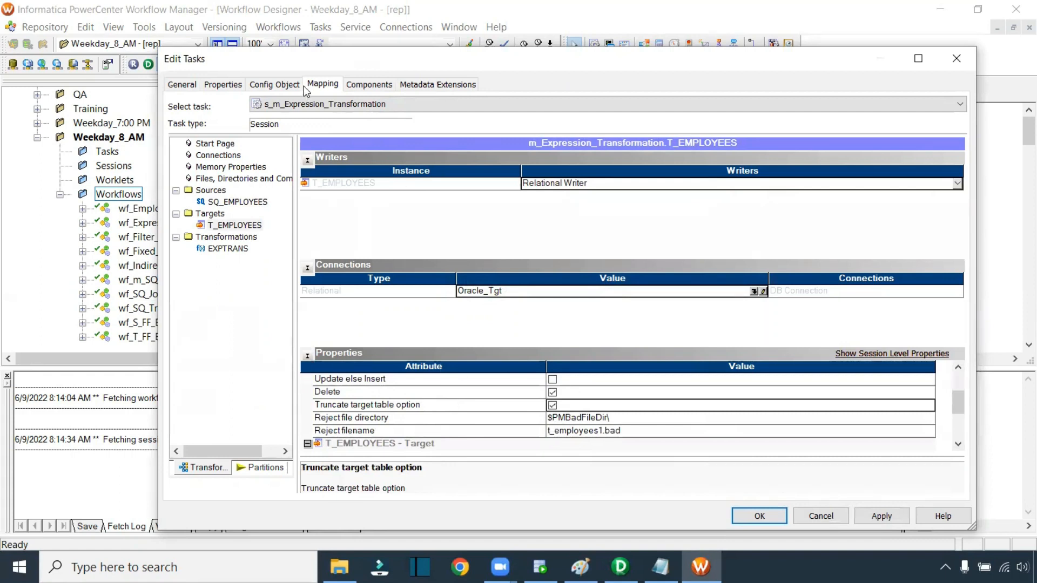
# Step: Set the session to stop on 1 error and to fail its parent if the task fails
pyautogui.click(284, 86)
pyautogui.moveTo(957, 274); pyautogui.dragTo(961, 365)
pyautogui.click(458, 277)
pyautogui.write('1')
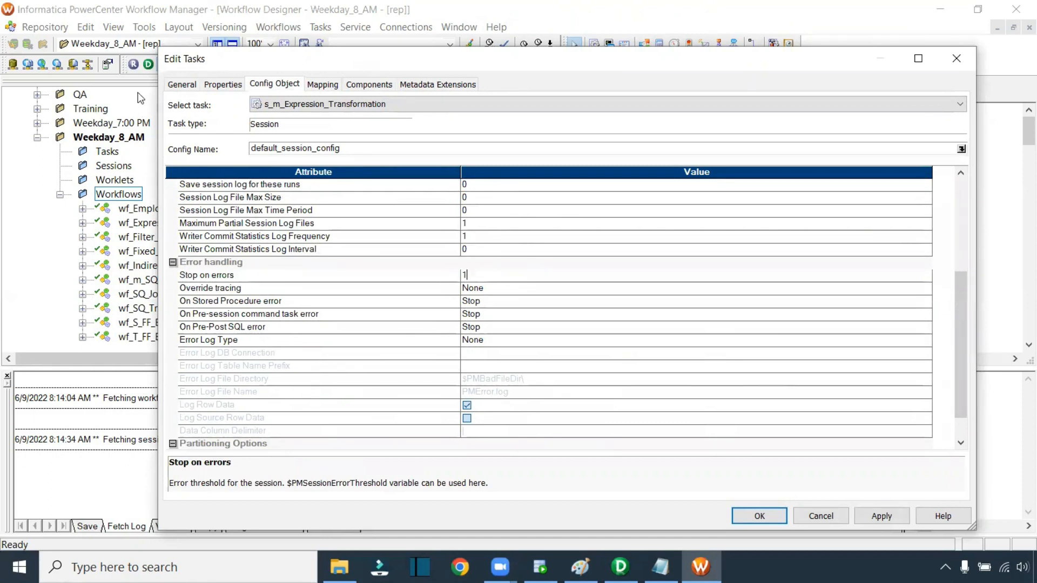
pyautogui.click(183, 85)
pyautogui.click(267, 324)
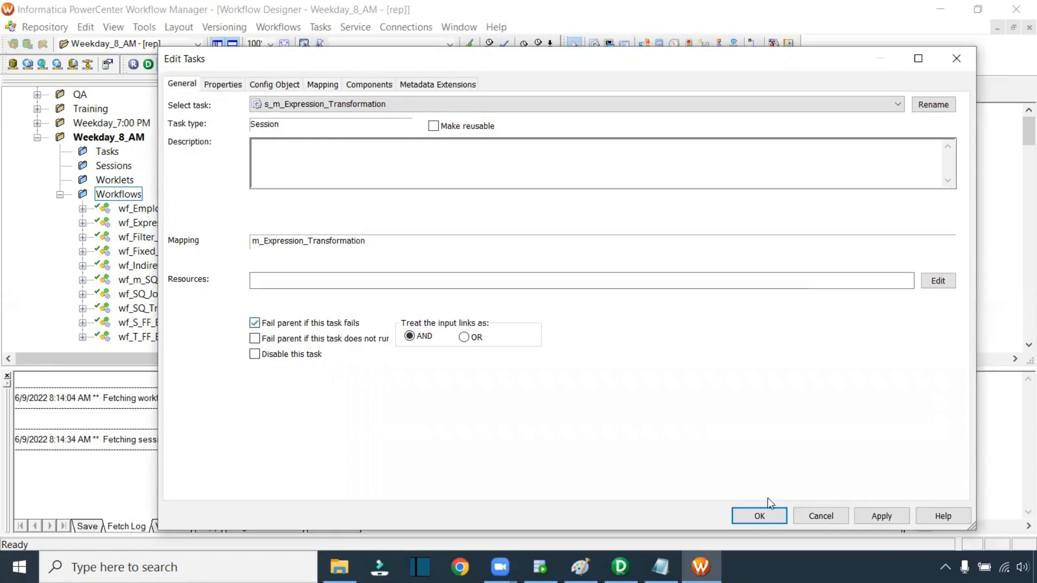
# Step: Apply the session settings, then save the wf_Expression_Transformation workflow and start it
pyautogui.click(881, 515)
pyautogui.click(759, 515)
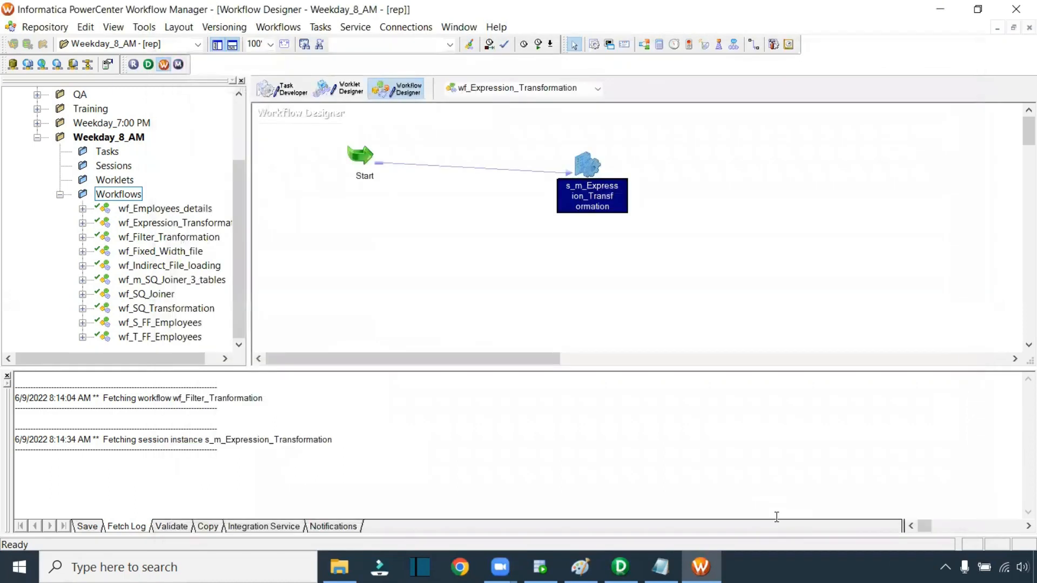
pyautogui.hotkey('ctrl', 's')
pyautogui.moveTo(263, 460); pyautogui.dragTo(43, 457)
pyautogui.rightClick(452, 227)
pyautogui.click(518, 411)
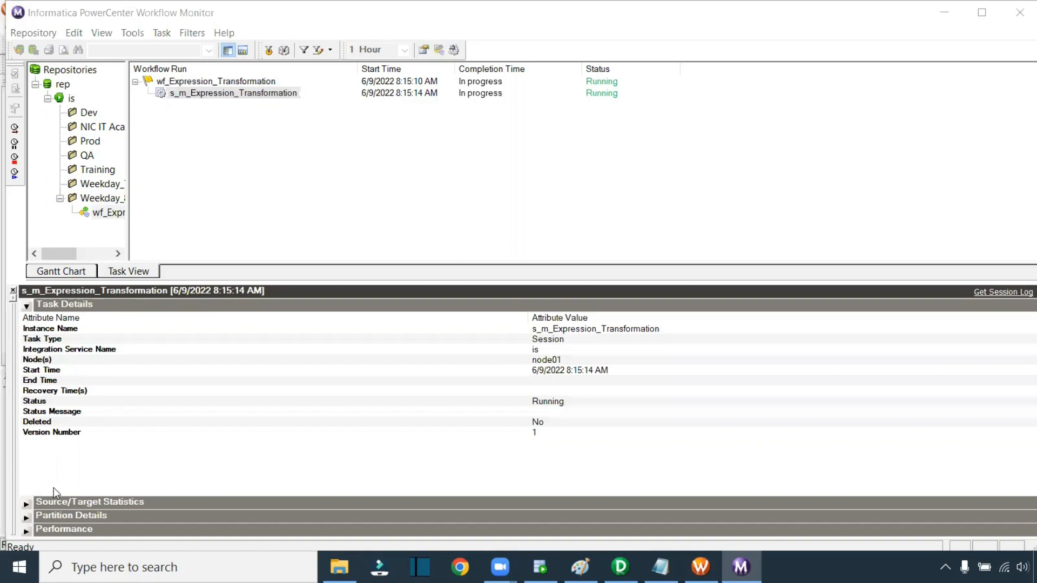
# Step: Examine the source and target statistics of the s_m_Expression_Transformation run, checking the SQ_EMPLOYEES and T_EMPLOYEES rows
pyautogui.click(54, 502)
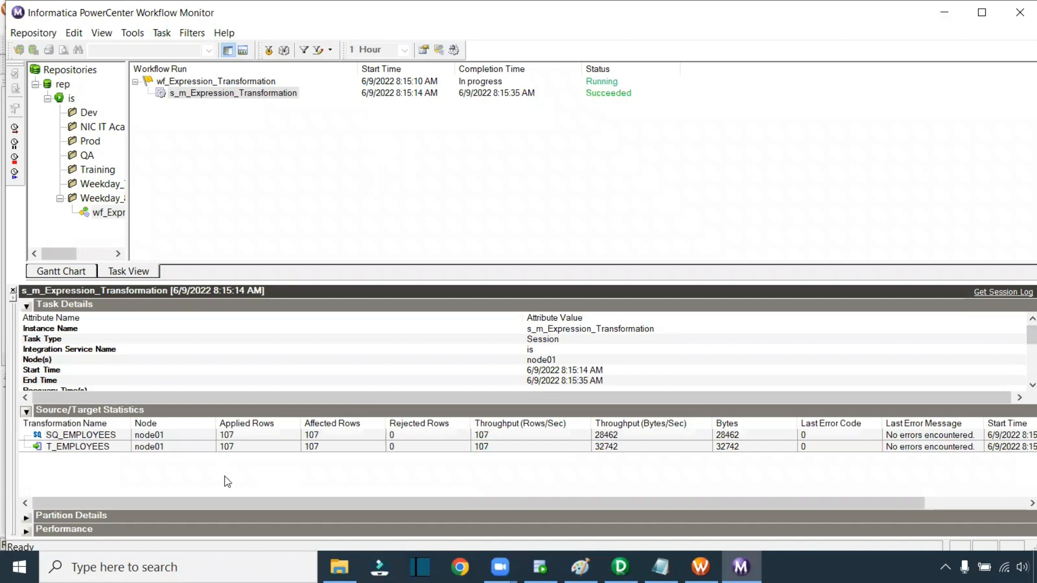
pyautogui.click(234, 435)
pyautogui.click(233, 447)
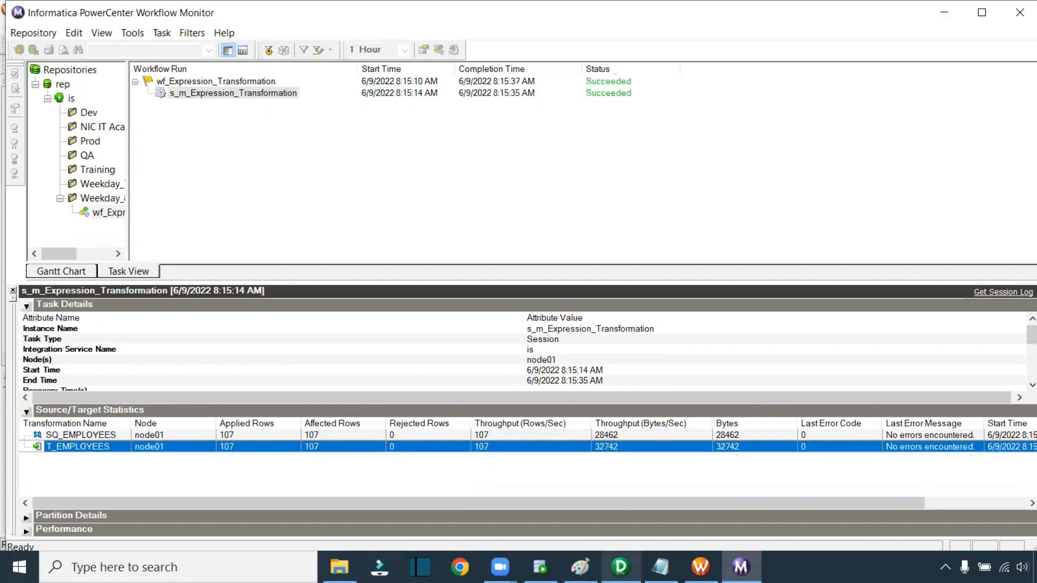
# Step: Switch to Oracle SQL Developer and run "select * From t_employees;" in the CORE worksheet to check the loaded salaries
pyautogui.click(540, 567)
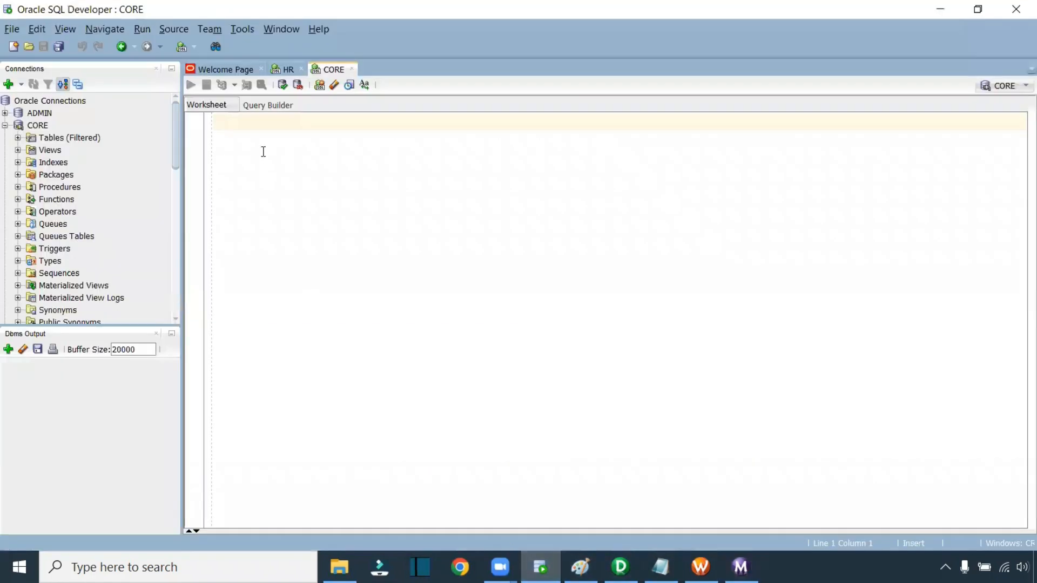
pyautogui.click(261, 69)
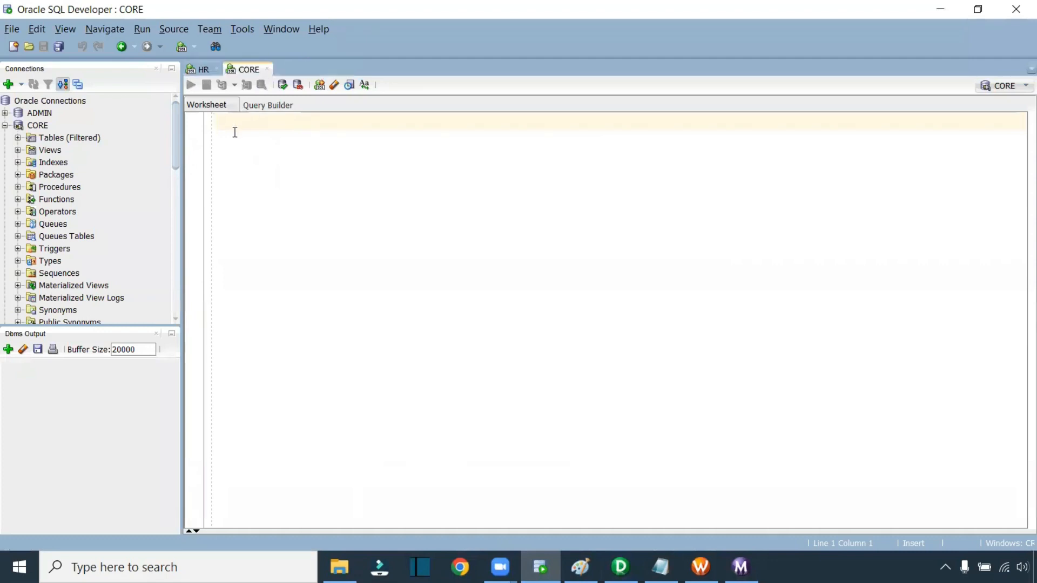
pyautogui.write('select * From t_employees;')
pyautogui.hotkey('ctrl', 'a')
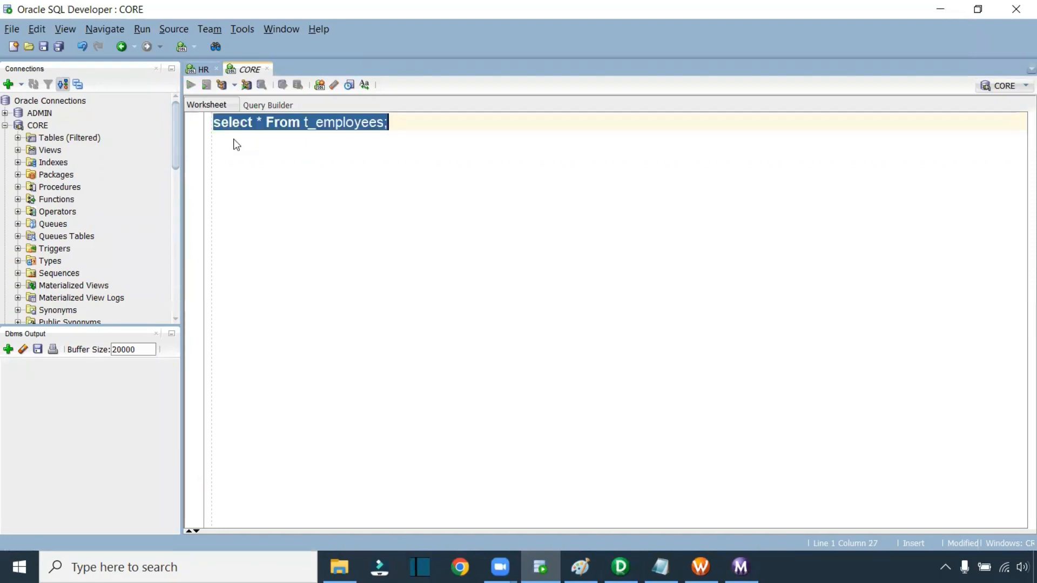
pyautogui.hotkey('ctrl', 'Return')
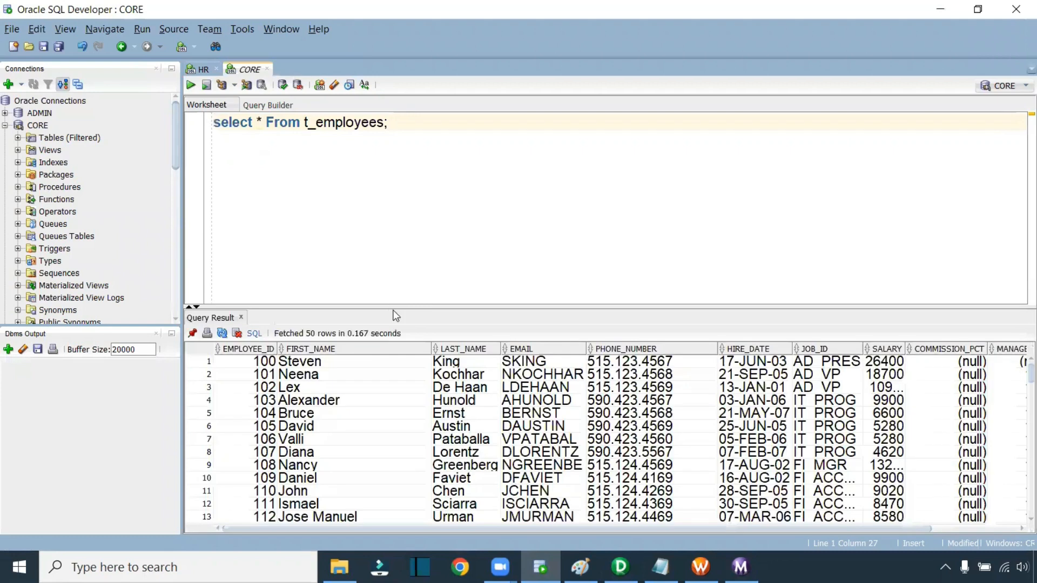
pyautogui.moveTo(391, 306); pyautogui.dragTo(392, 247)
pyautogui.click(889, 305)
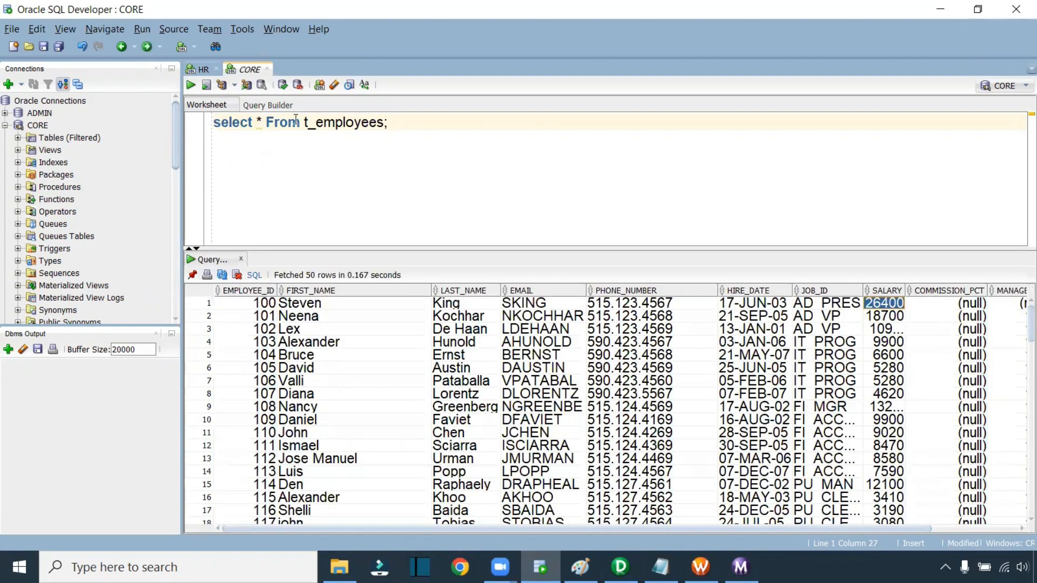
# Step: Copy the query into the HR worksheet, change its table to employees, and run it to check the source salaries
pyautogui.moveTo(397, 122); pyautogui.dragTo(164, 123)
pyautogui.hotkey('ctrl', 'c')
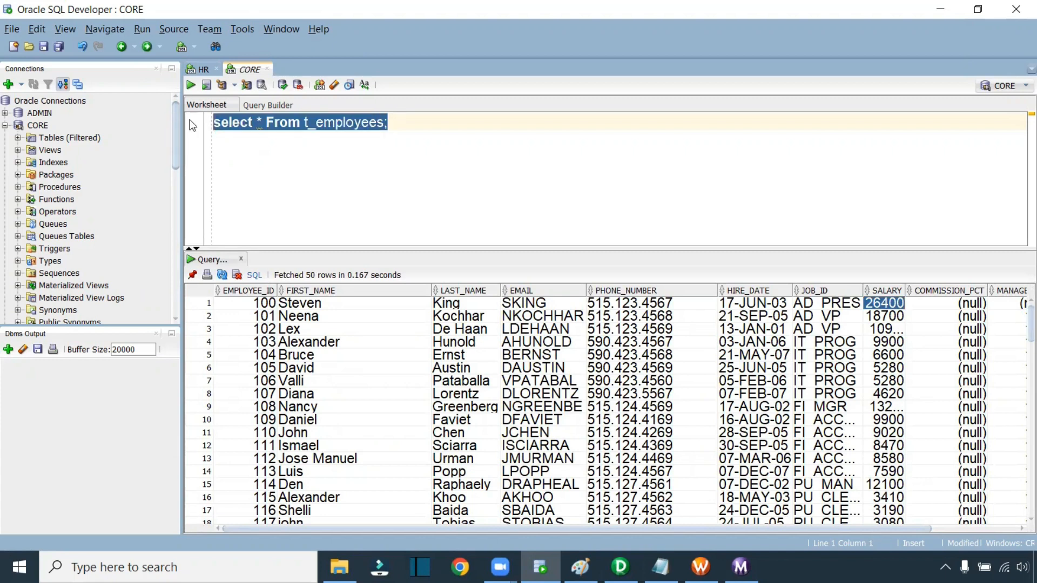
pyautogui.click(201, 69)
pyautogui.hotkey('ctrl', 'v')
pyautogui.click(316, 125)
pyautogui.press('BackSpace')
pyautogui.press('BackSpace')
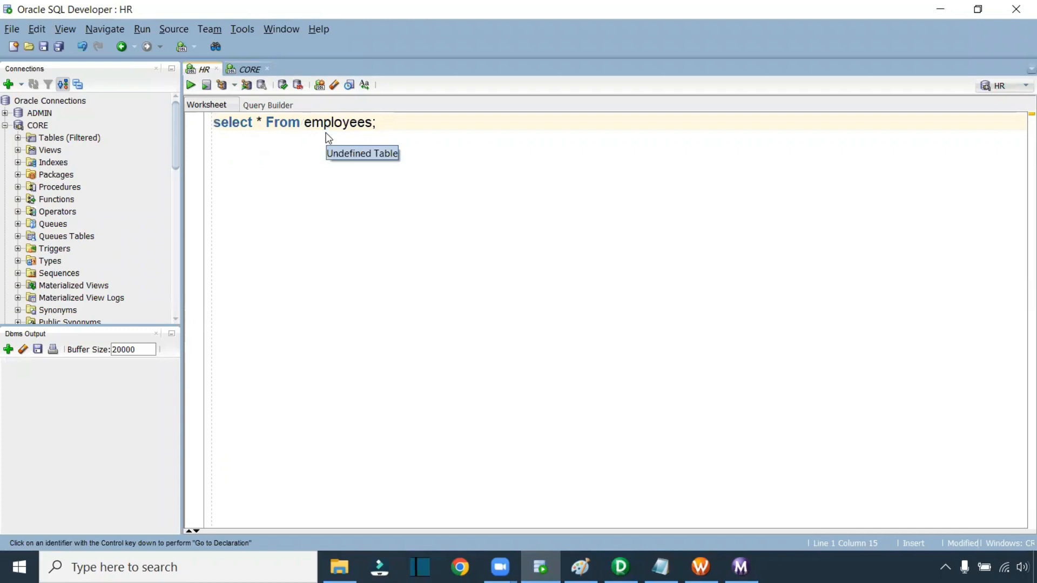
pyautogui.hotkey('ctrl', 'Return')
pyautogui.click(858, 366)
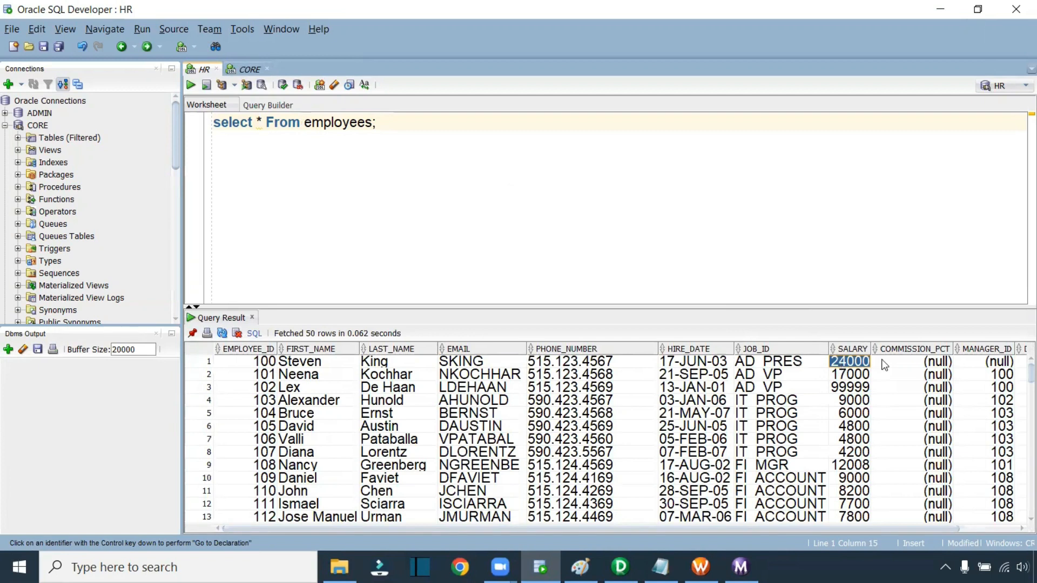
# Step: Compare the T_EMPLOYEES salaries in the CORE results with the expression transformation diagram in Paint
pyautogui.click(239, 70)
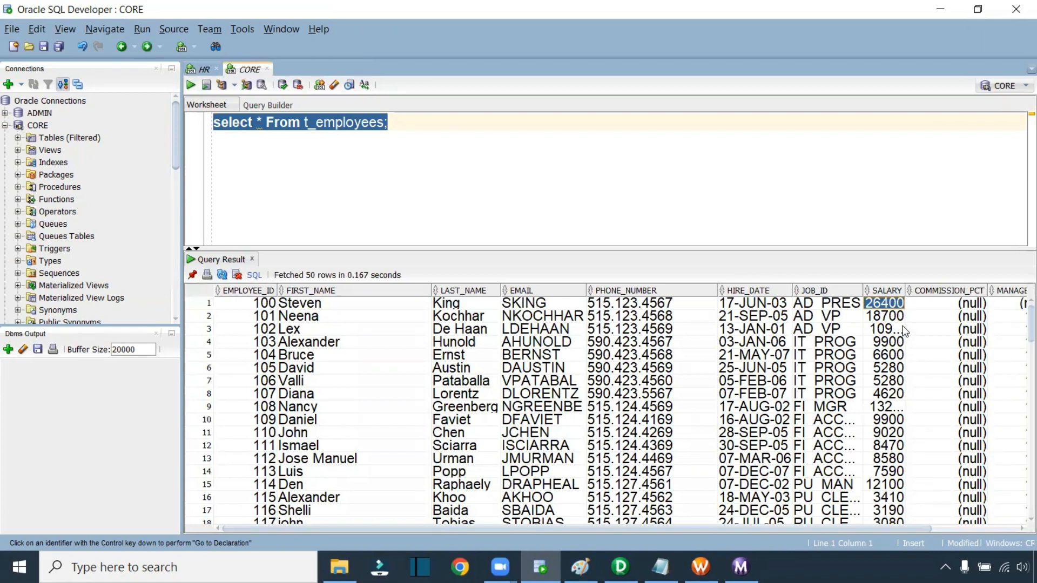
pyautogui.click(405, 156)
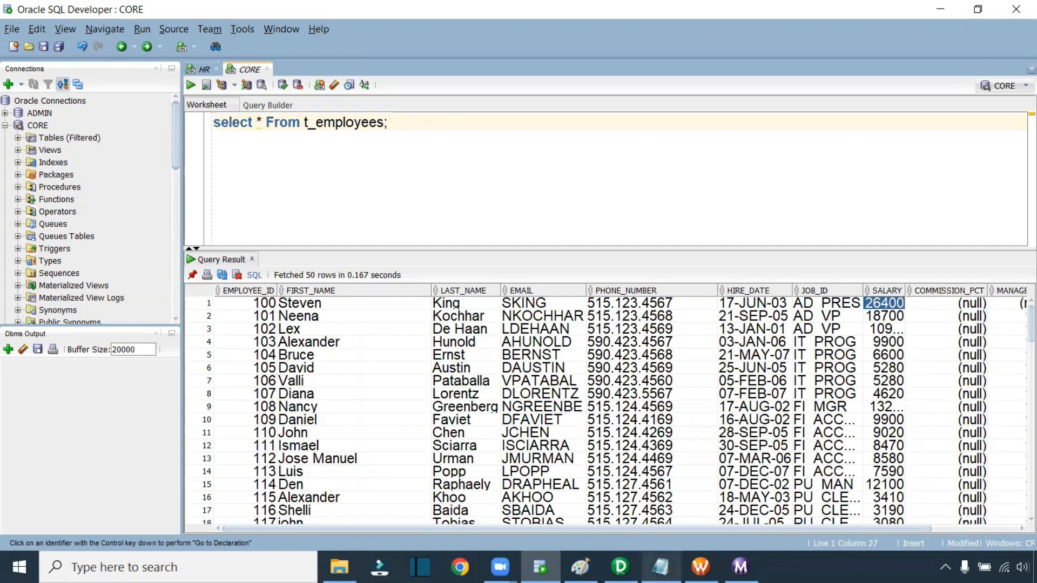
pyautogui.click(586, 475)
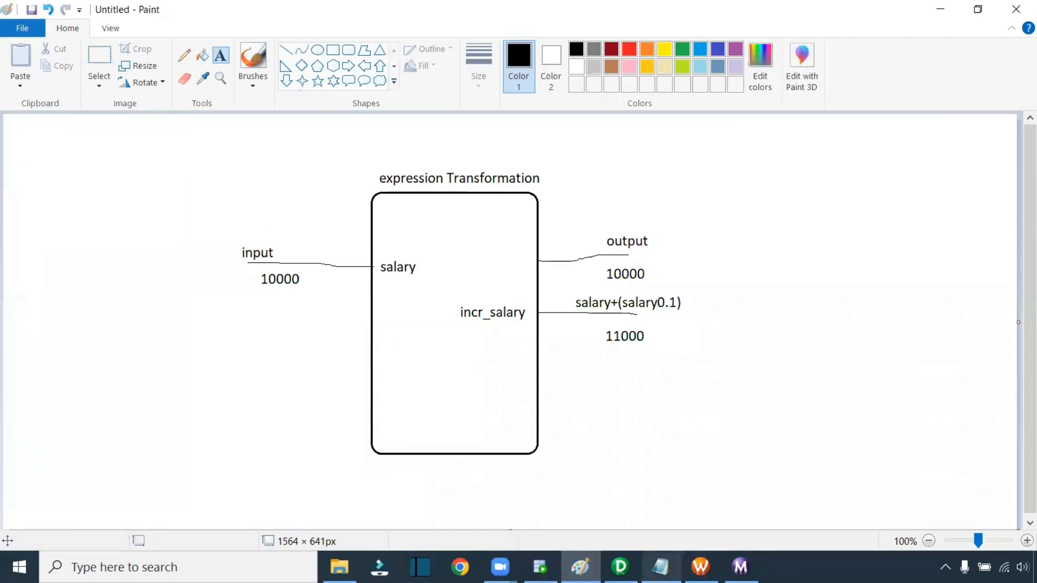
pyautogui.click(540, 567)
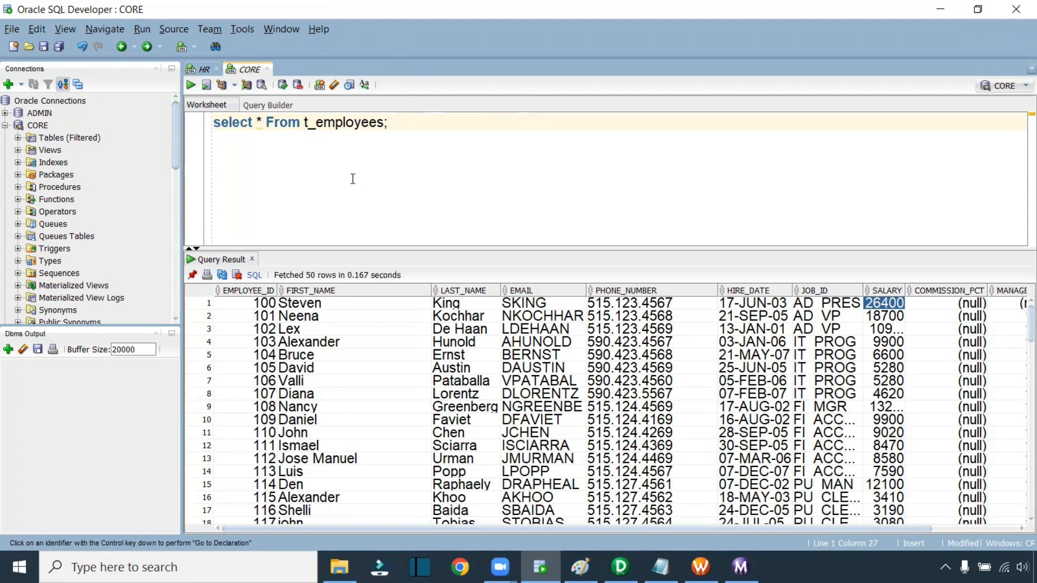
# Step: In Paint, draw two blue rounded rectangles below the diagram, the second about 122 × 160 px, and a smaller one between them
pyautogui.click(579, 567)
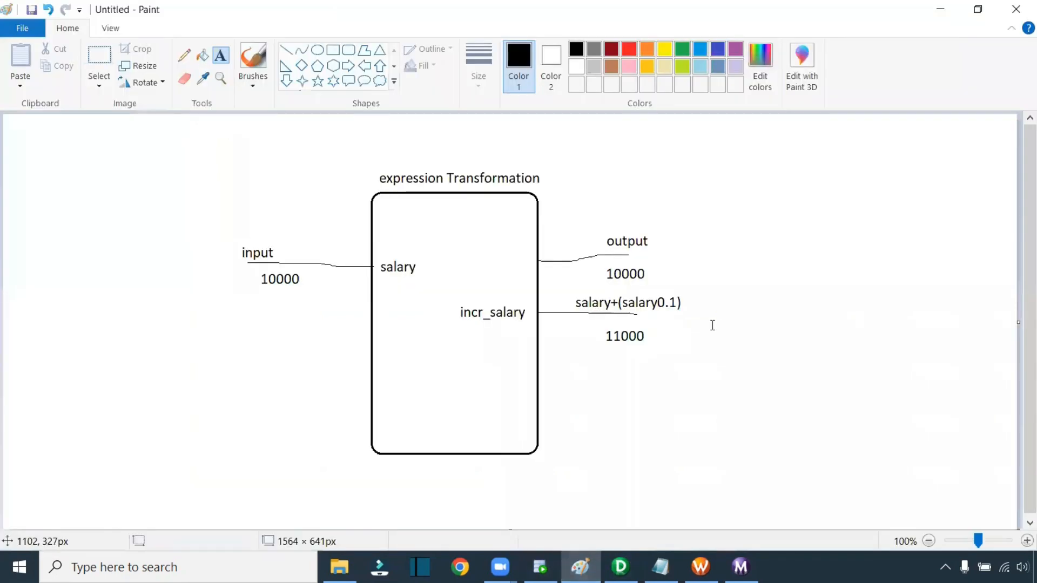
pyautogui.click(348, 49)
pyautogui.click(699, 49)
pyautogui.moveTo(646, 412); pyautogui.dragTo(729, 511)
pyautogui.moveTo(912, 409); pyautogui.dragTo(991, 518)
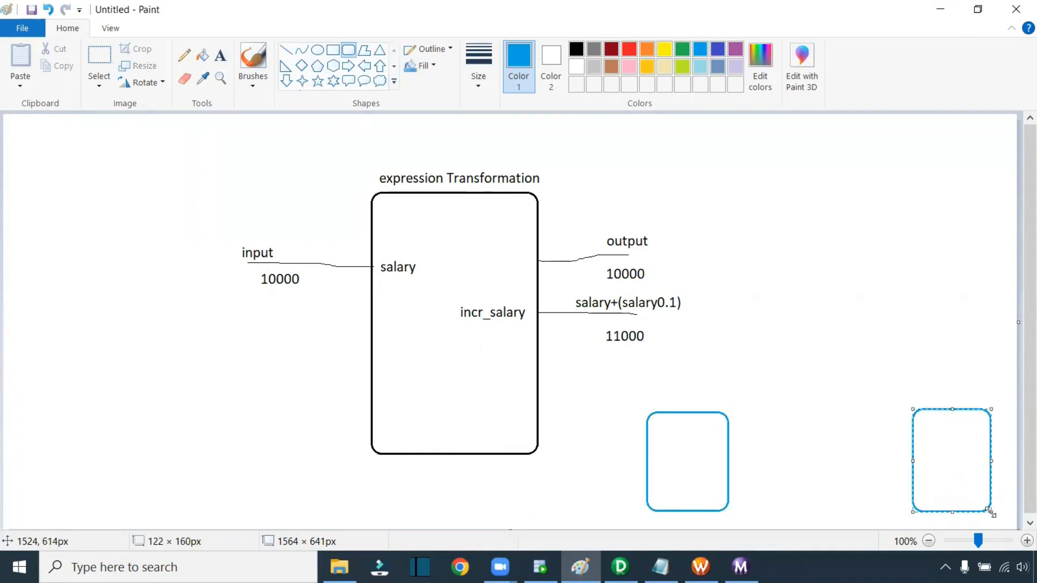
pyautogui.moveTo(969, 481); pyautogui.dragTo(967, 476)
pyautogui.click(879, 443)
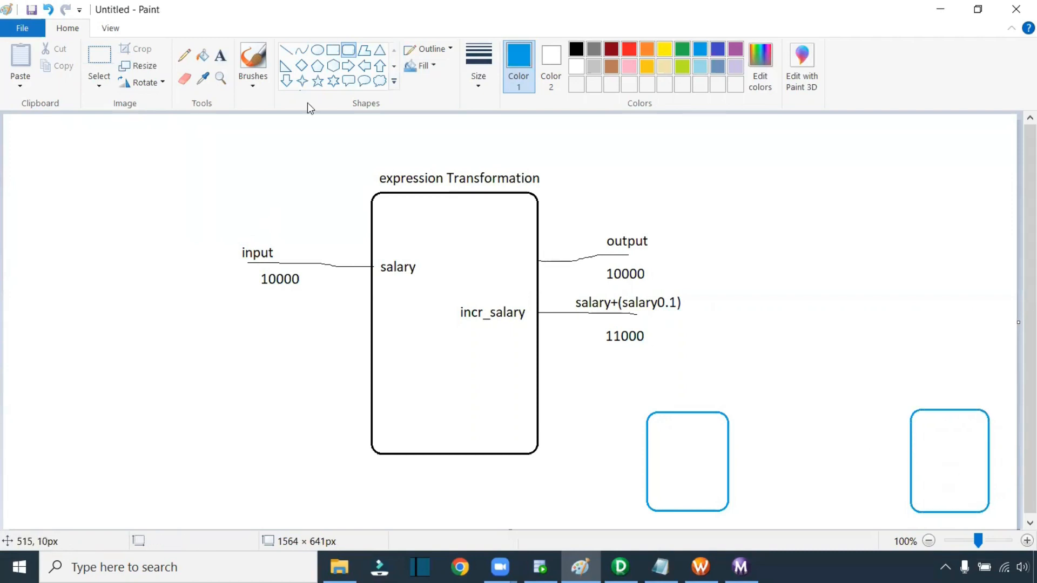
pyautogui.moveTo(797, 441); pyautogui.dragTo(838, 489)
pyautogui.click(788, 399)
# Step: Place a text box with black text inside the first large blue rectangle
pyautogui.click(220, 55)
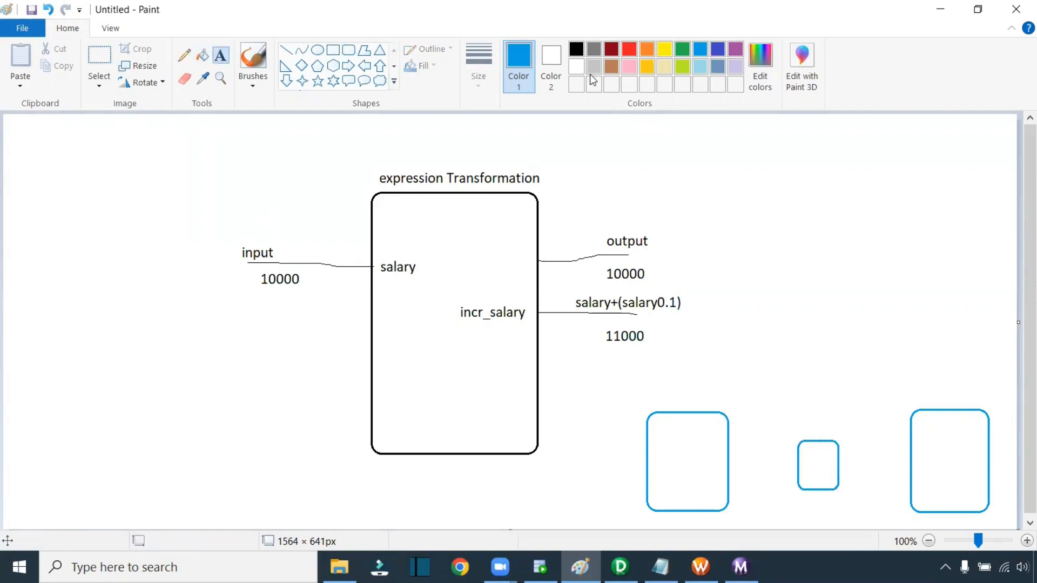
pyautogui.click(577, 49)
pyautogui.click(662, 450)
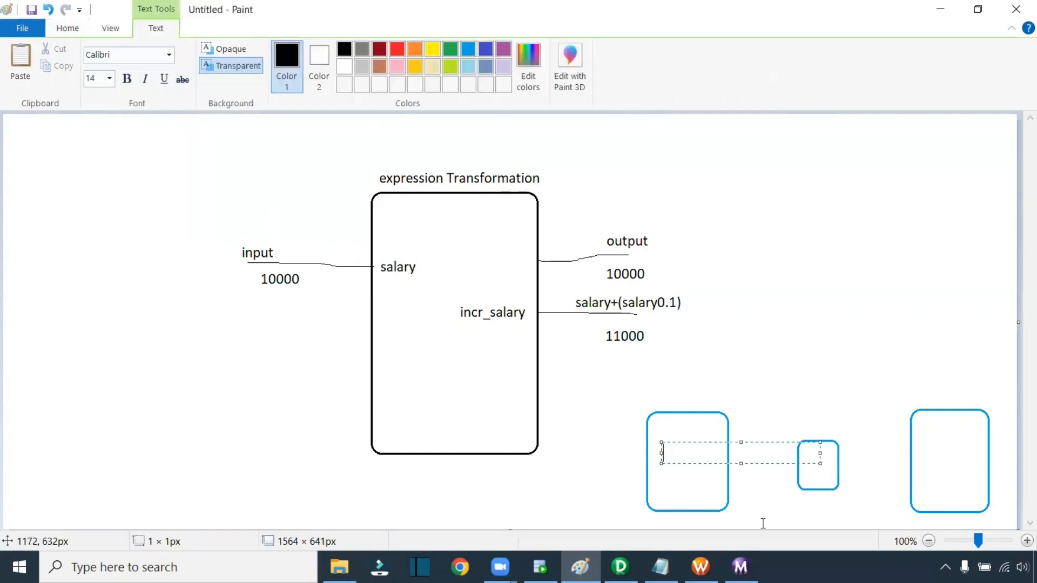
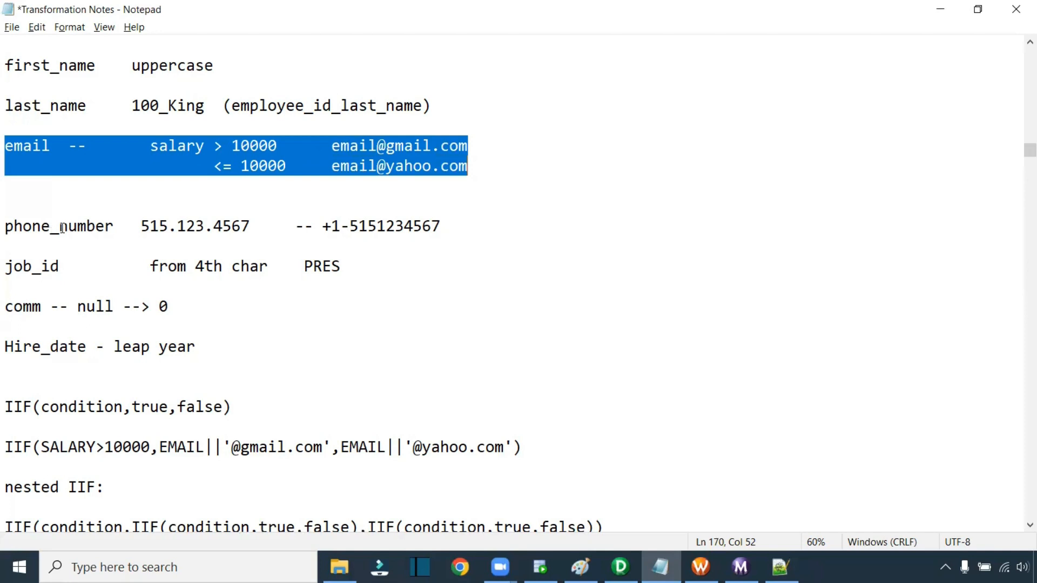
# Step: Review the phone_number, job_id, comm and Hire_date transformation rules in the Transformation Notes file in Notepad
pyautogui.moveTo(169, 225); pyautogui.dragTo(177, 226)
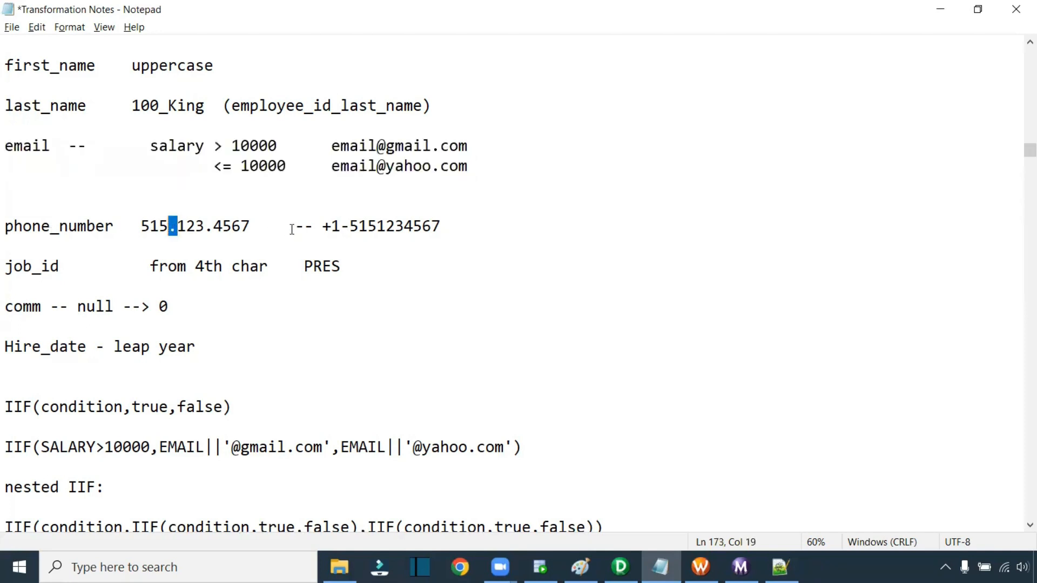
pyautogui.moveTo(341, 226); pyautogui.dragTo(322, 226)
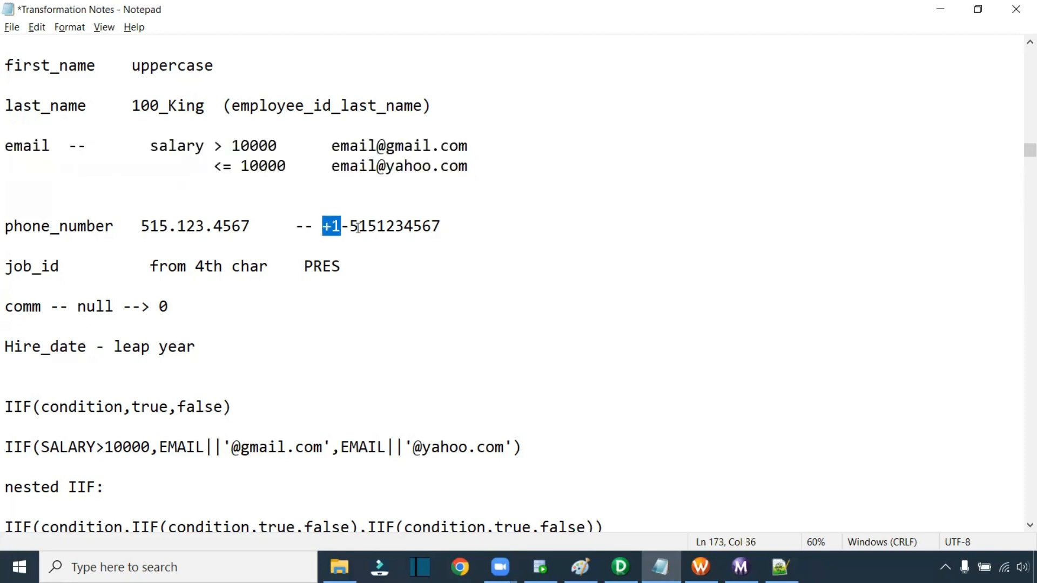
pyautogui.moveTo(60, 267); pyautogui.dragTo(5, 267)
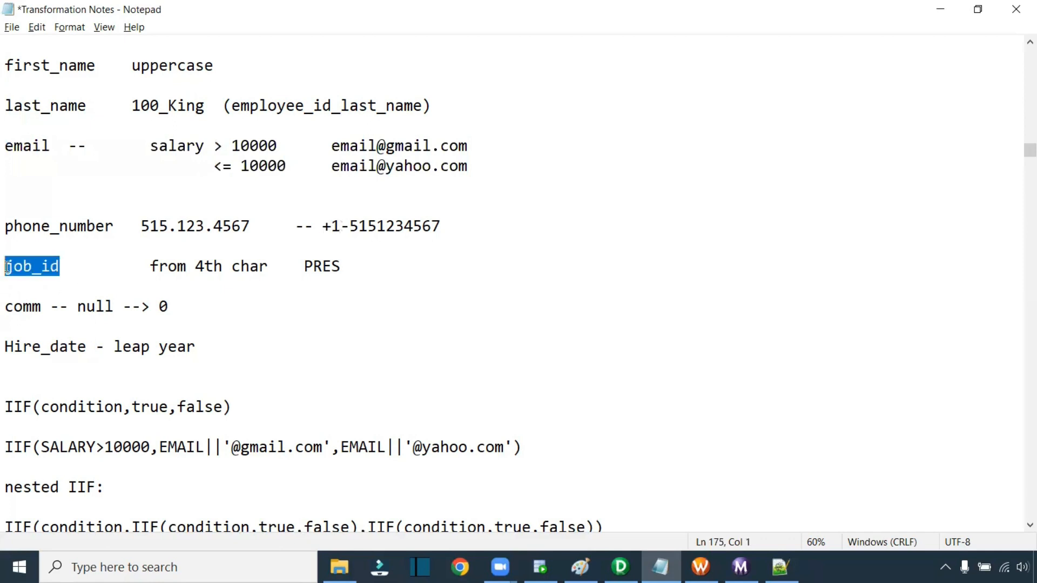
pyautogui.moveTo(153, 265); pyautogui.dragTo(279, 268)
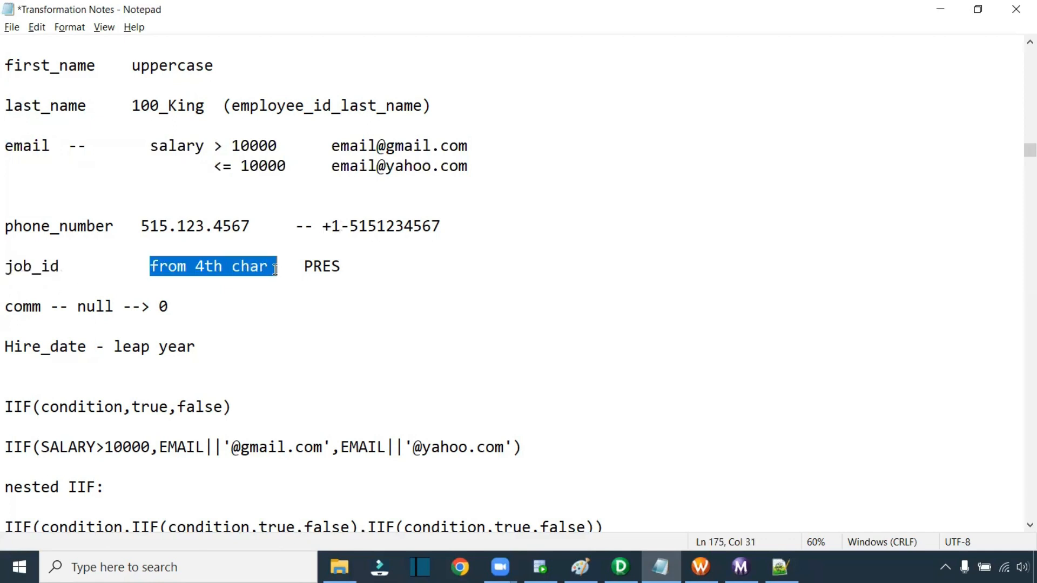
pyautogui.moveTo(5, 307); pyautogui.dragTo(61, 303)
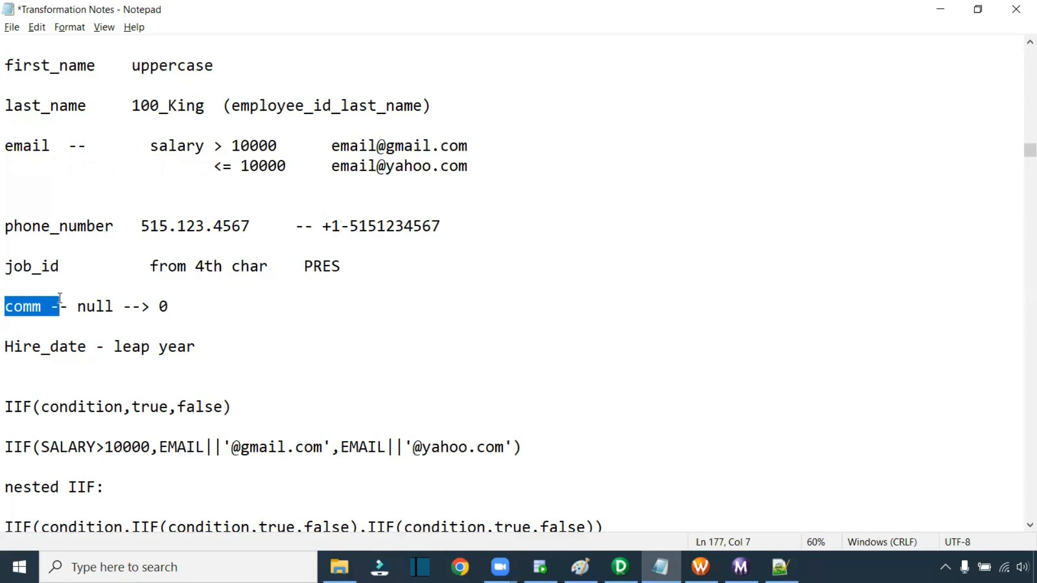
pyautogui.moveTo(169, 306); pyautogui.dragTo(159, 308)
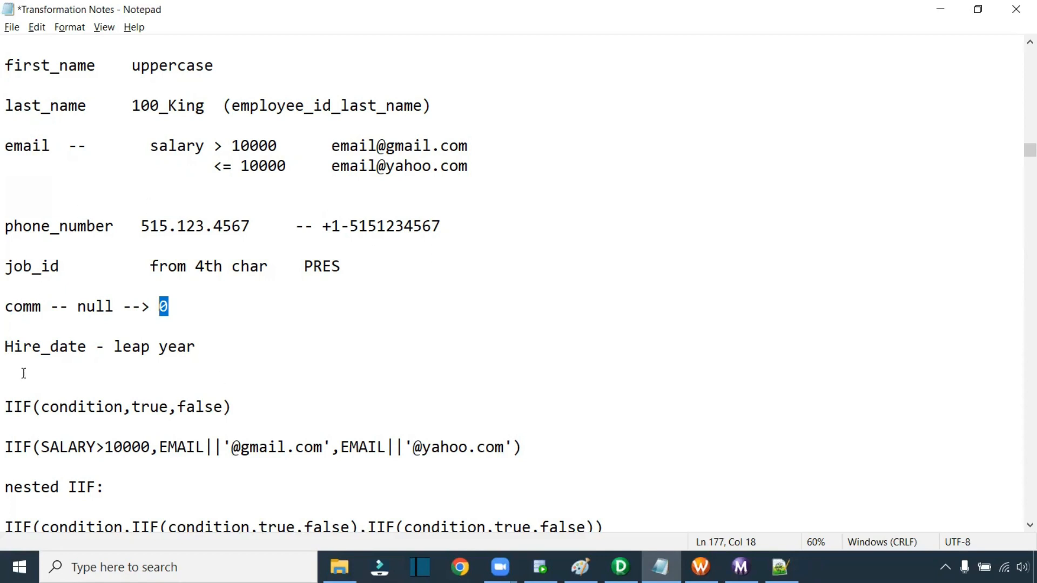
pyautogui.moveTo(4, 349); pyautogui.dragTo(192, 351)
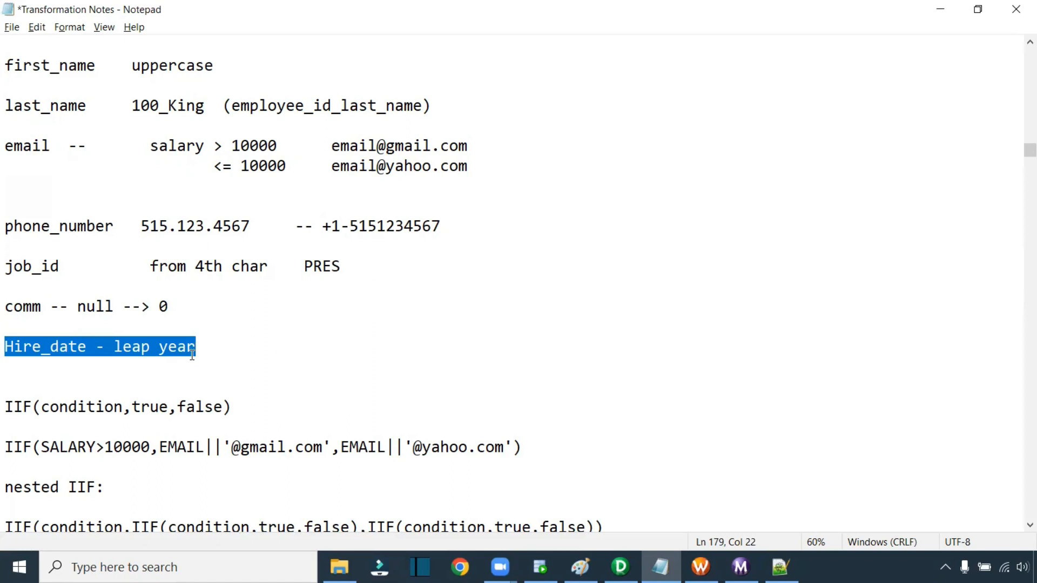
# Step: Prefix the job_id rule in the notes with "--" and review the leap year rule for Hire_date
pyautogui.click(6, 268)
pyautogui.write('--')
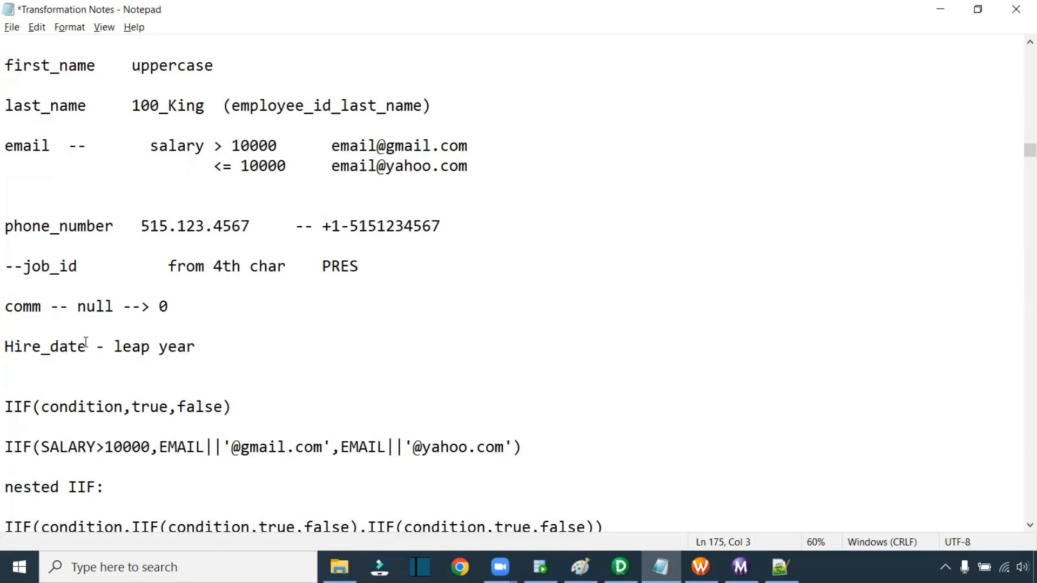
pyautogui.moveTo(206, 346); pyautogui.dragTo(114, 347)
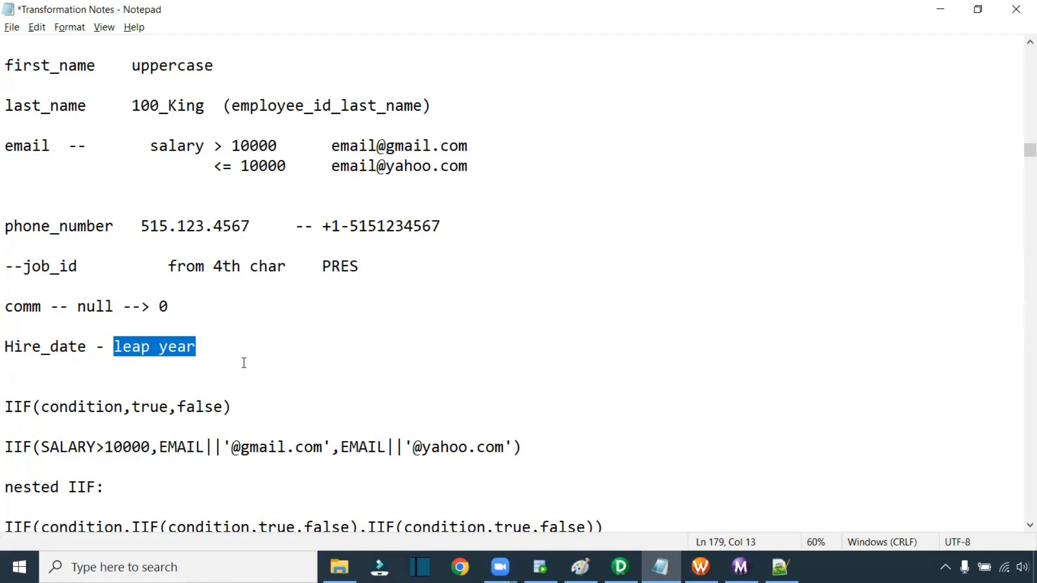
# Step: Switch to PowerCenter Designer, open the EXPTRANS expression for editing, and disable the output of its FIRST_NAME port
pyautogui.hotkey('alt', 'Tab')
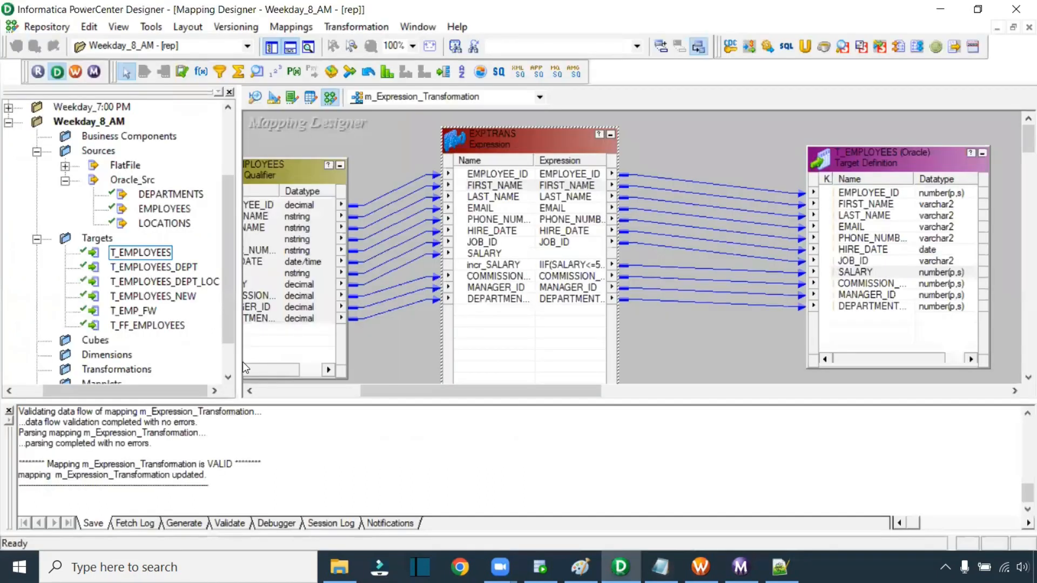
pyautogui.doubleClick(512, 183)
pyautogui.click(576, 206)
# Step: Add an output-only string port named o_FIRST_NAME with precision 20 directly below FIRST_NAME in EXPTRANS
pyautogui.click(225, 212)
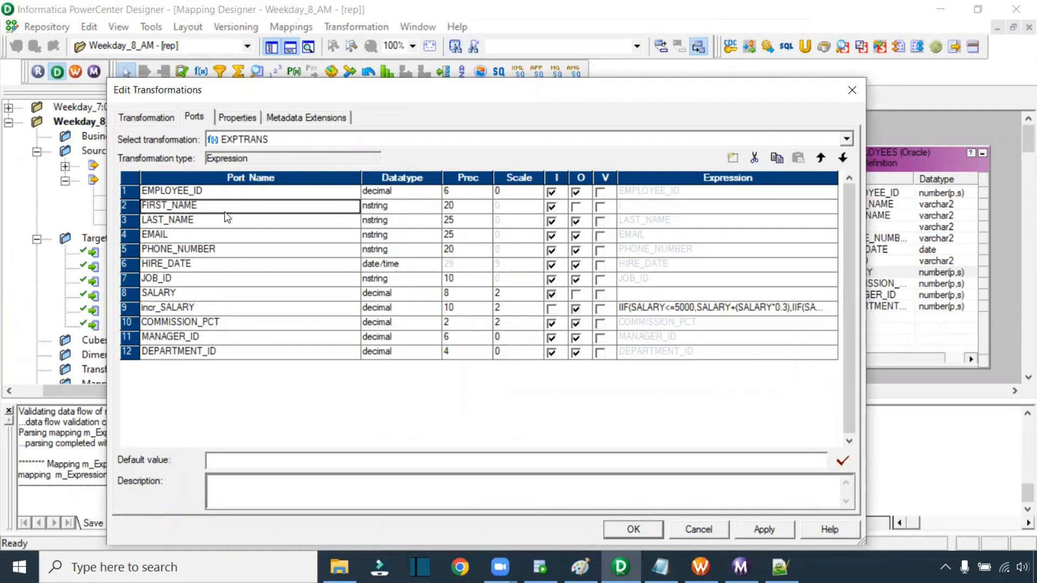
pyautogui.click(732, 158)
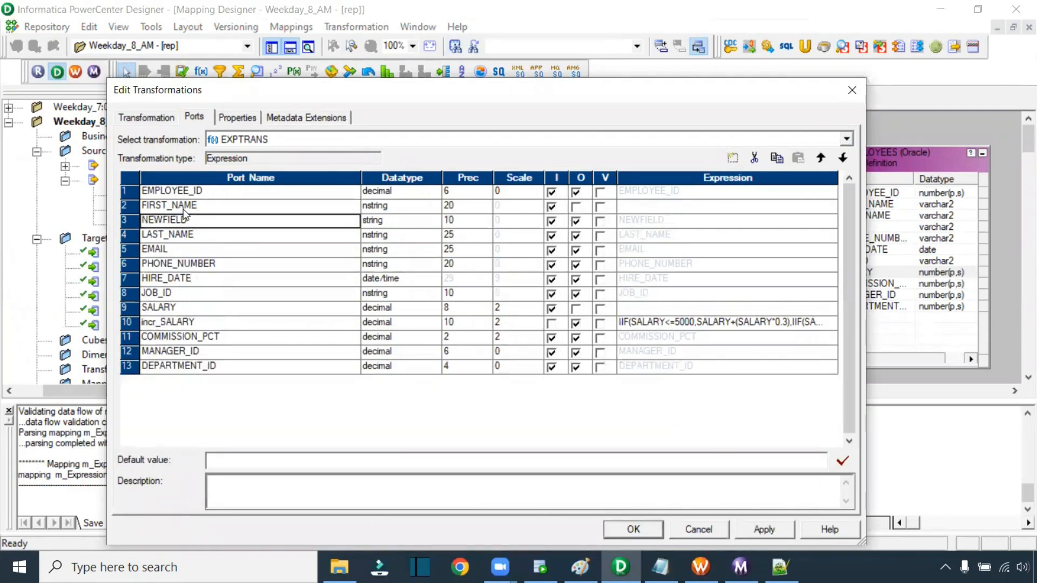
pyautogui.write('o')
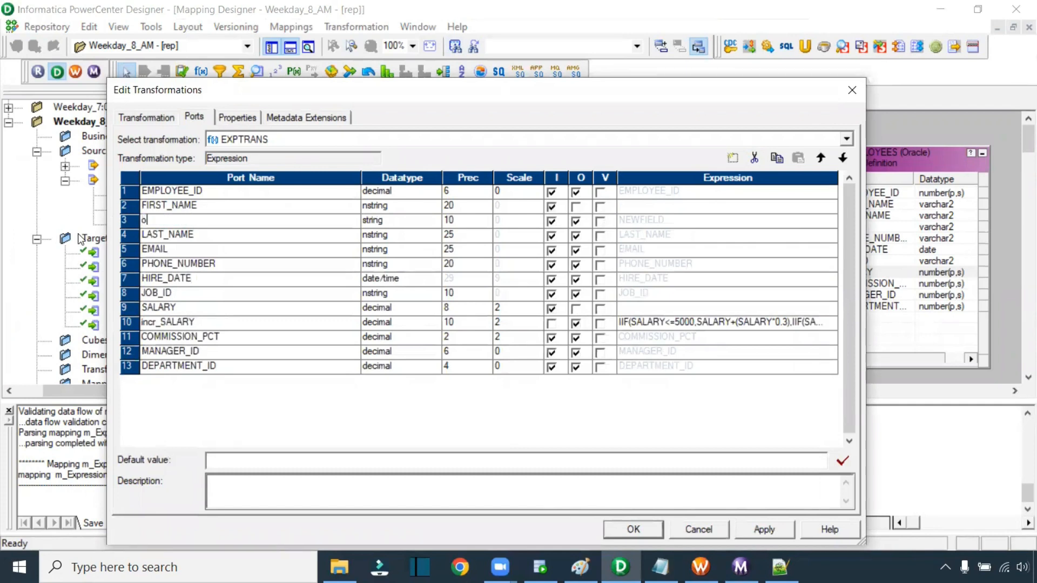
pyautogui.write('_FIRST_NAME')
pyautogui.click(451, 221)
pyautogui.doubleClick(455, 220)
pyautogui.write('20')
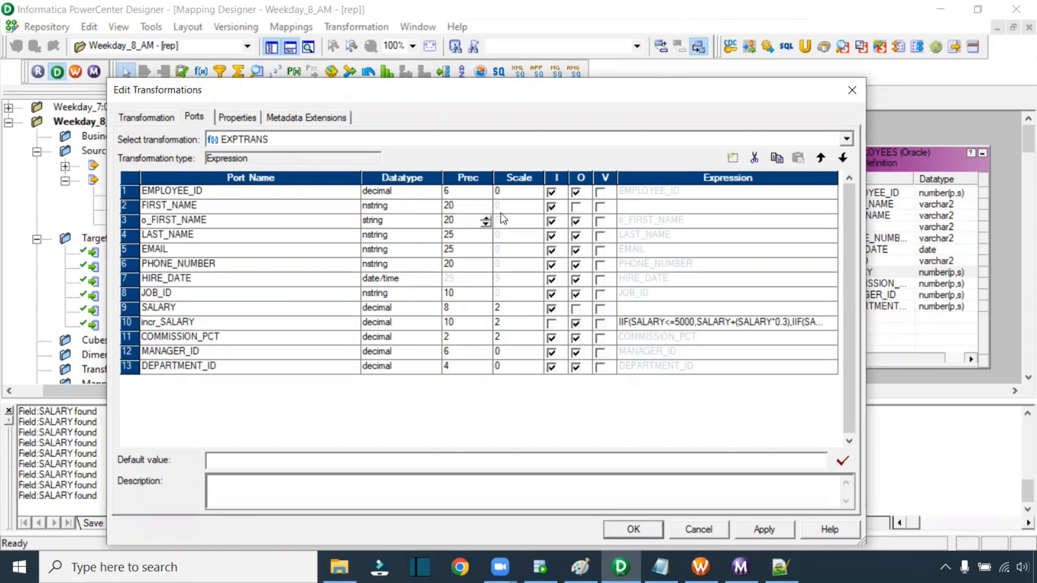
pyautogui.click(551, 221)
# Step: Replace the expression of the o_FIRST_NAME port with upper(FIRST_NAME)
pyautogui.click(829, 222)
pyautogui.click(831, 221)
pyautogui.click(342, 102)
pyautogui.press('BackSpace')
pyautogui.press('BackSpace')
pyautogui.write('upper(')
pyautogui.click(459, 111)
pyautogui.scroll(3, 506, 186)
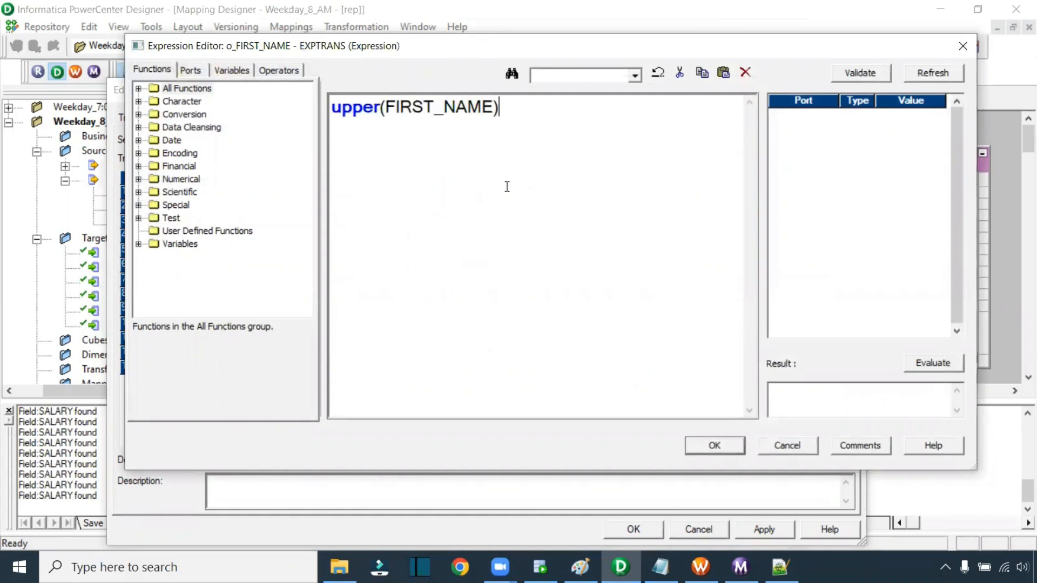
# Step: Look through the available functions, then validate and accept the o_FIRST_NAME expression
pyautogui.doubleClick(171, 89)
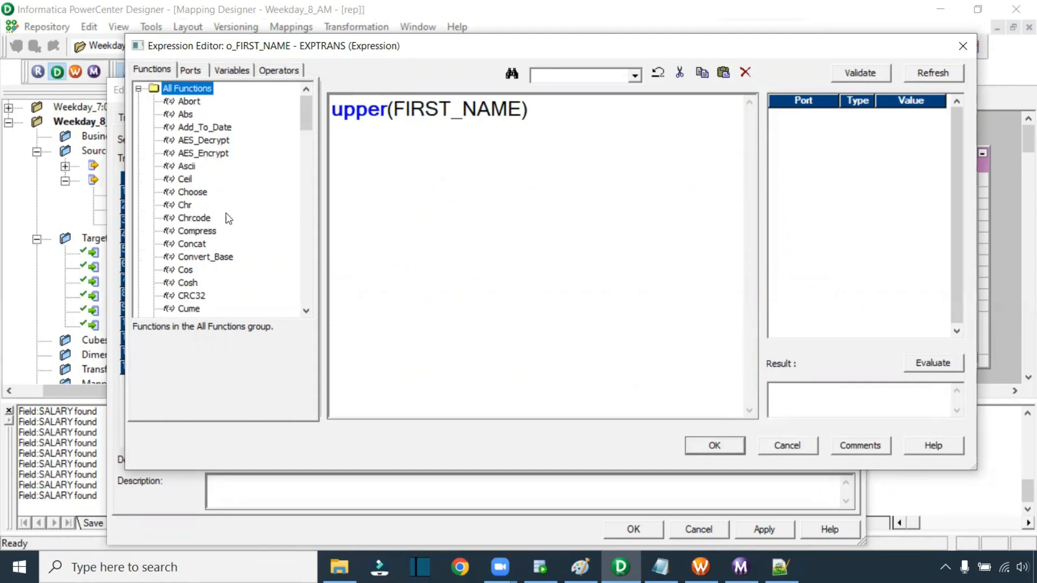
pyautogui.doubleClick(342, 114)
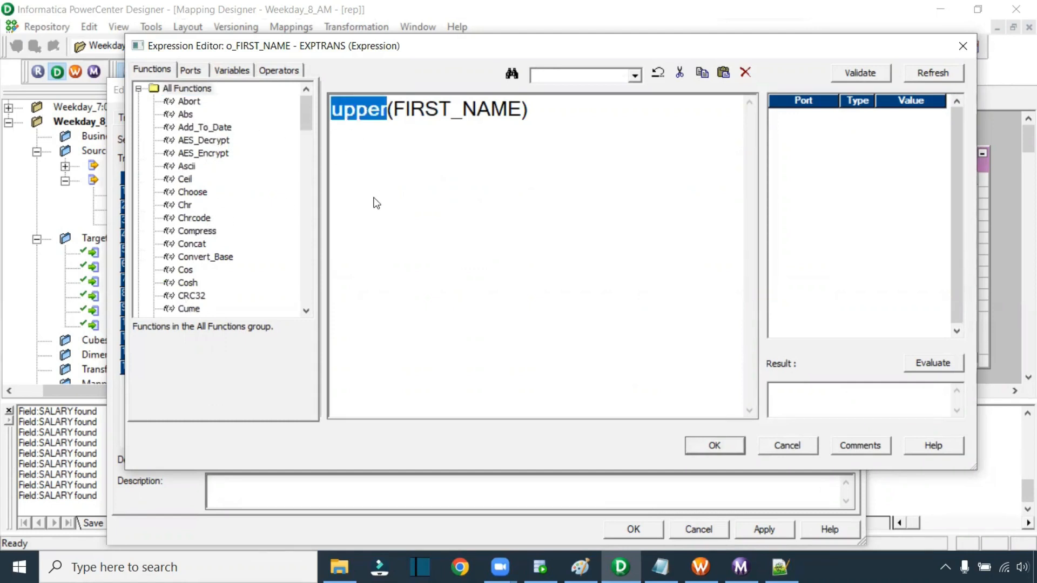
pyautogui.click(867, 77)
pyautogui.click(614, 291)
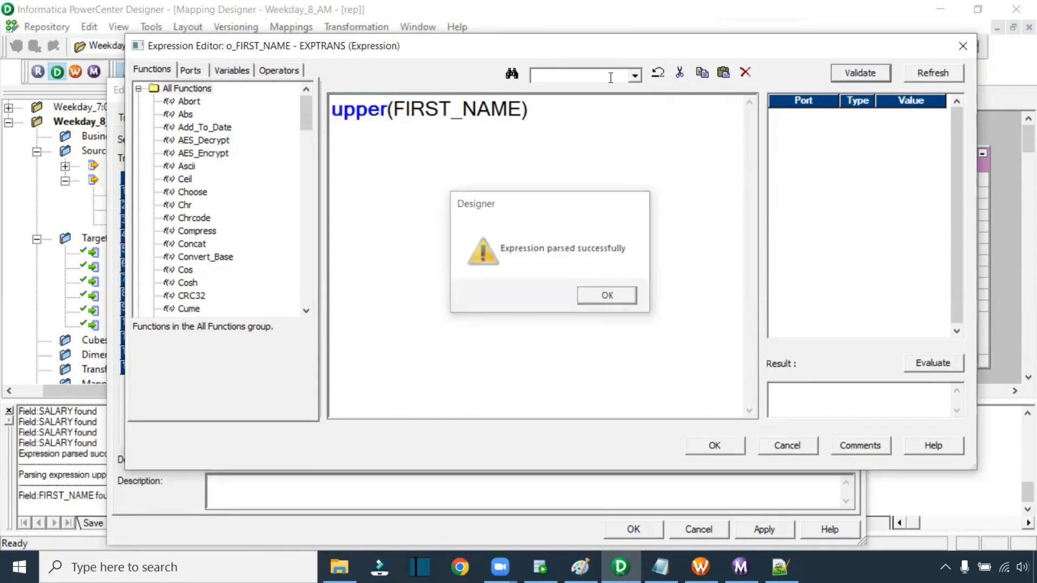
pyautogui.click(714, 445)
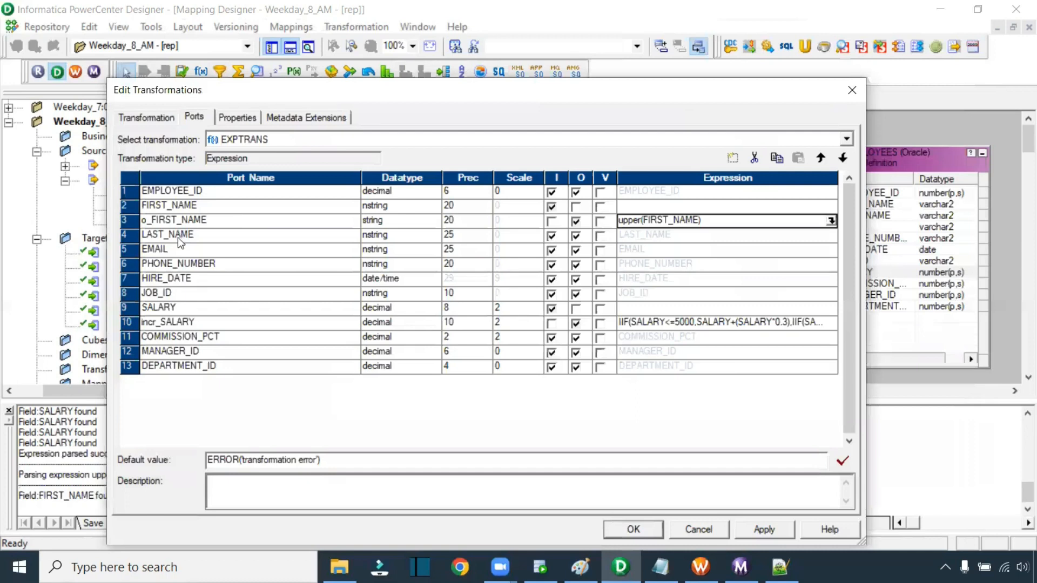
# Step: Disable the output of LAST_NAME and add an output-only string port o_LAST_NAME with precision 30 below it
pyautogui.click(177, 237)
pyautogui.click(199, 238)
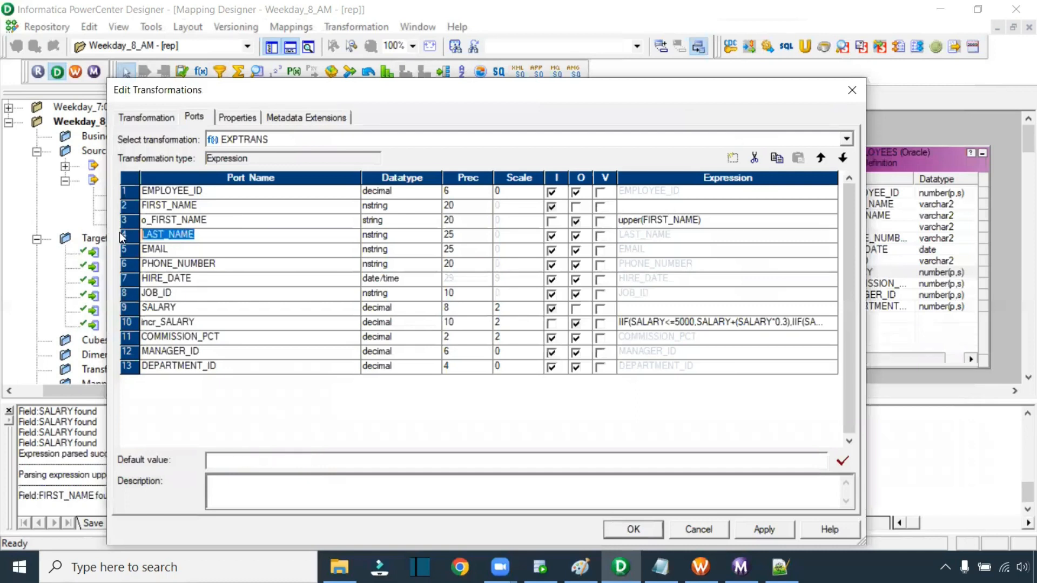
pyautogui.click(575, 236)
pyautogui.click(195, 239)
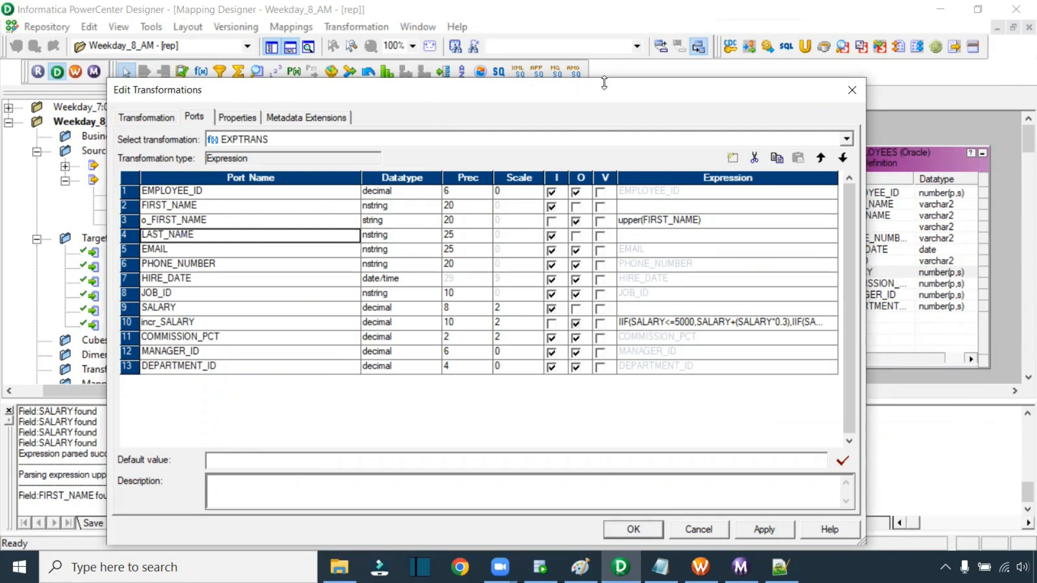
pyautogui.click(732, 158)
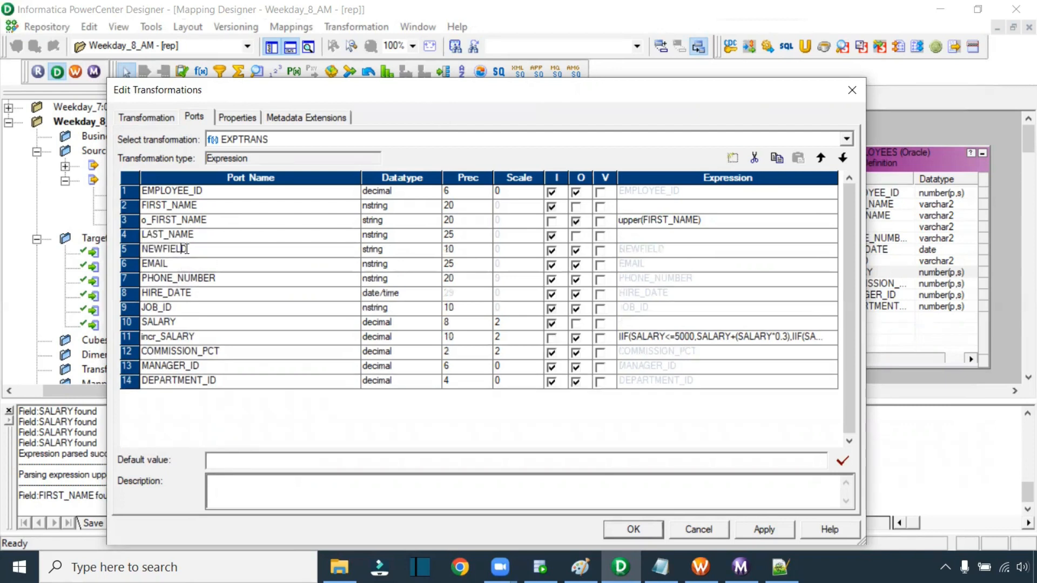
pyautogui.write('o_LAST_NAME')
pyautogui.click(452, 250)
pyautogui.write('30')
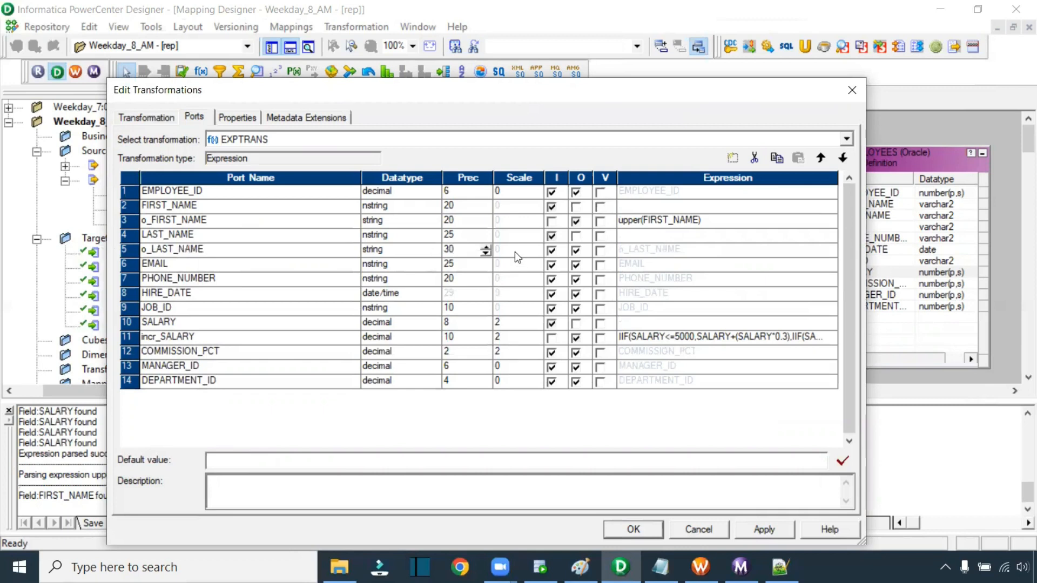
pyautogui.click(550, 250)
# Step: Write the o_LAST_NAME expression as EMPLOYEE_ID||'_'||LAST_NAME
pyautogui.click(829, 253)
pyautogui.click(831, 252)
pyautogui.scroll(10, 412, 165)
pyautogui.moveTo(357, 112); pyautogui.dragTo(327, 108)
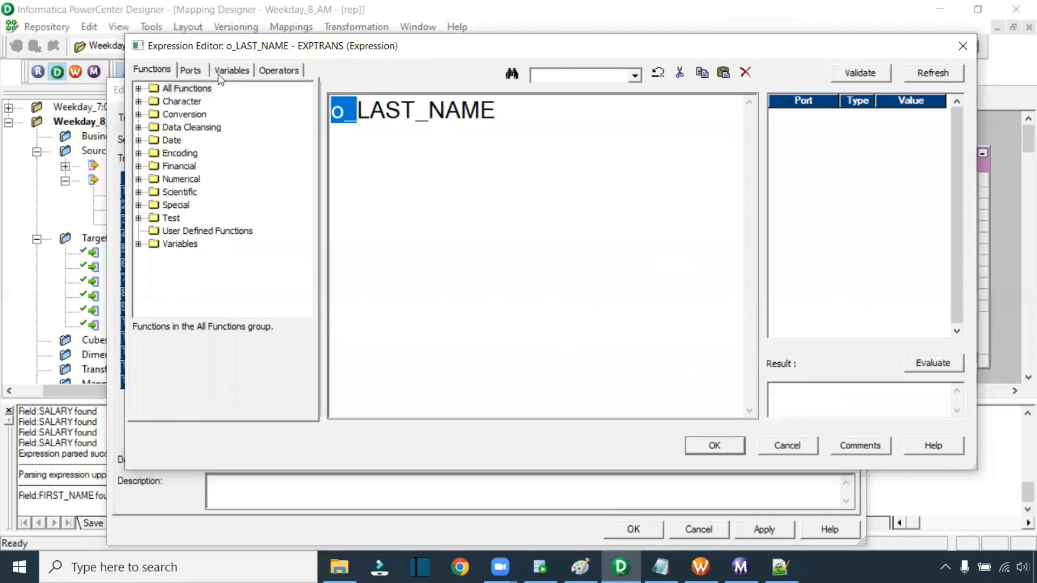
pyautogui.click(188, 74)
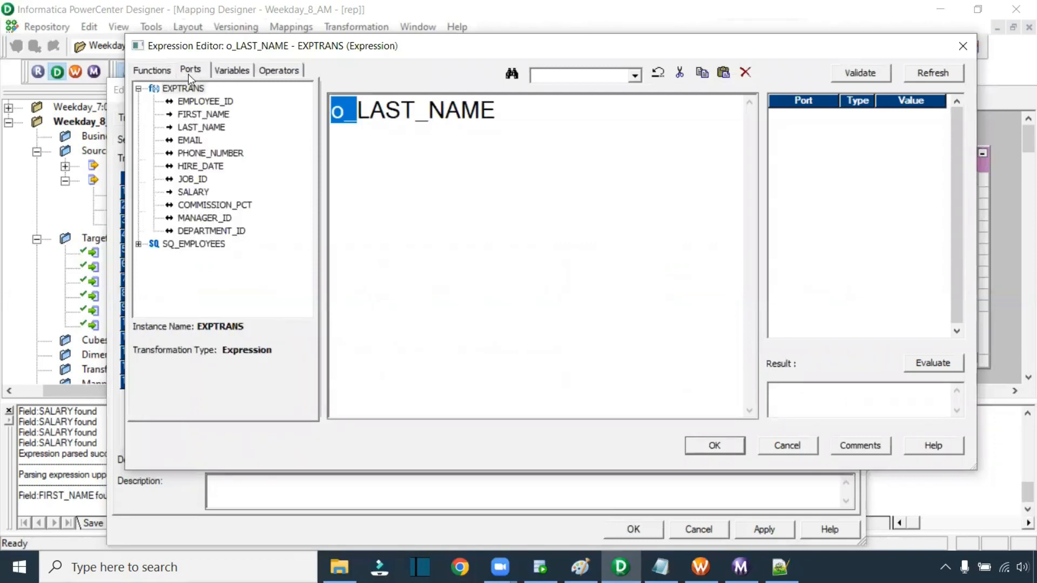
pyautogui.doubleClick(200, 101)
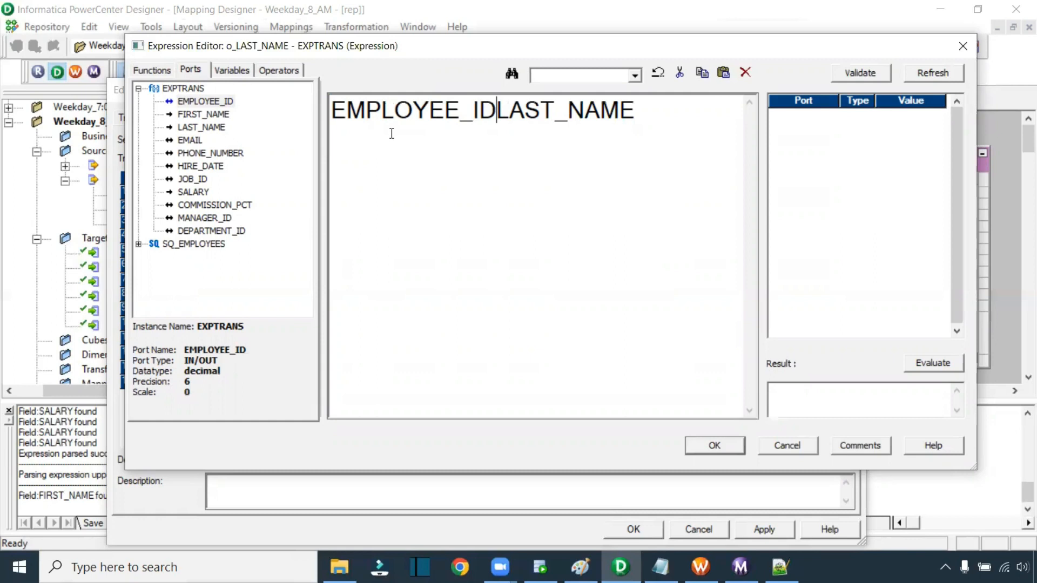
pyautogui.write('||')
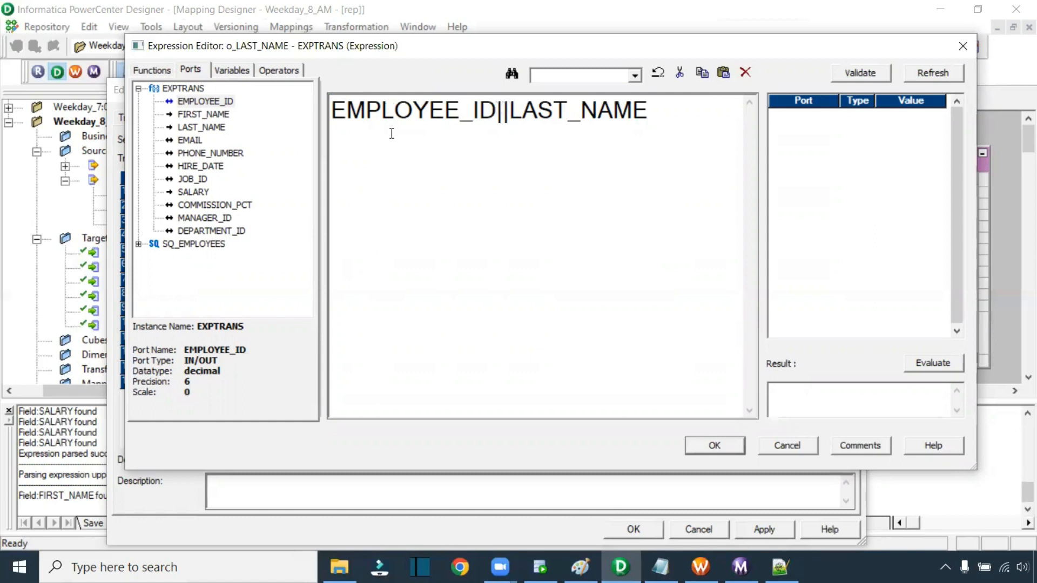
pyautogui.write("'")
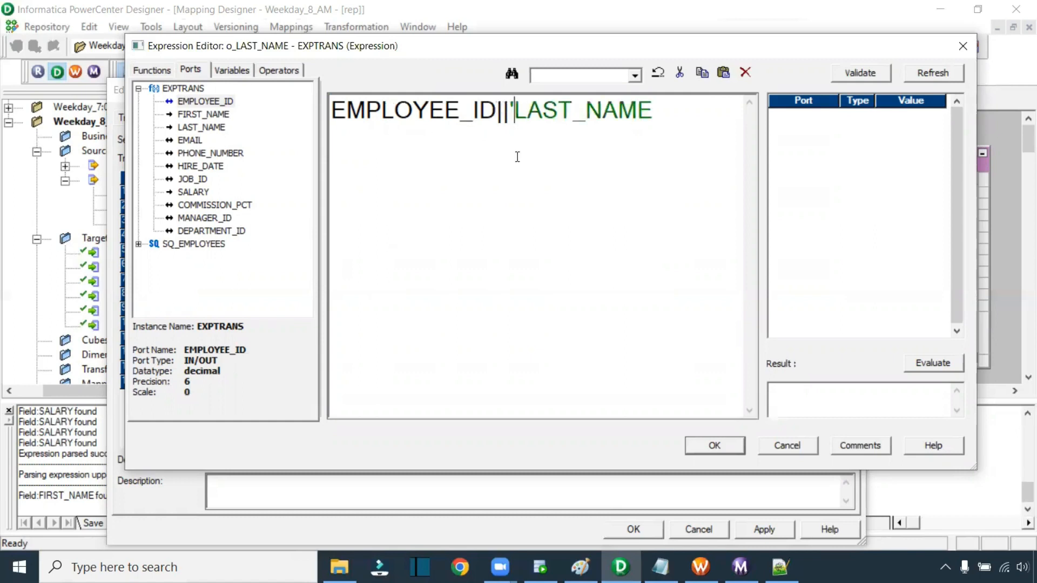
pyautogui.write('_')
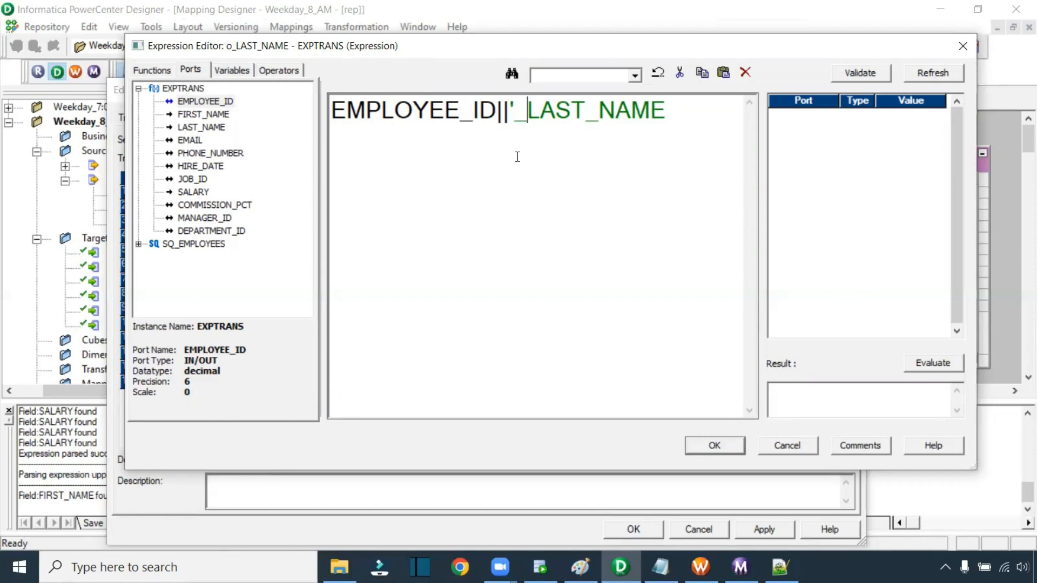
pyautogui.write("'")
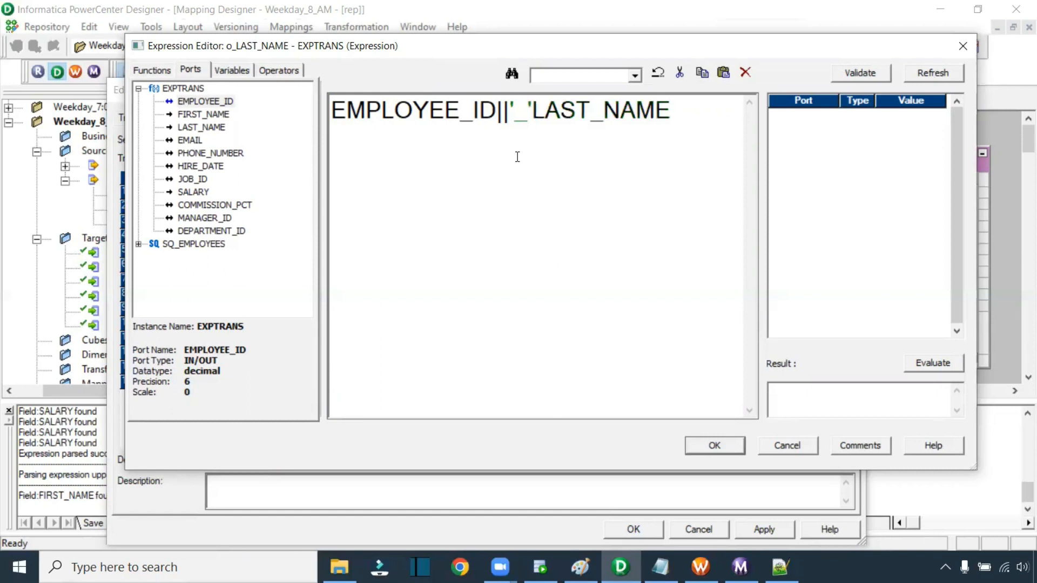
pyautogui.write('||')
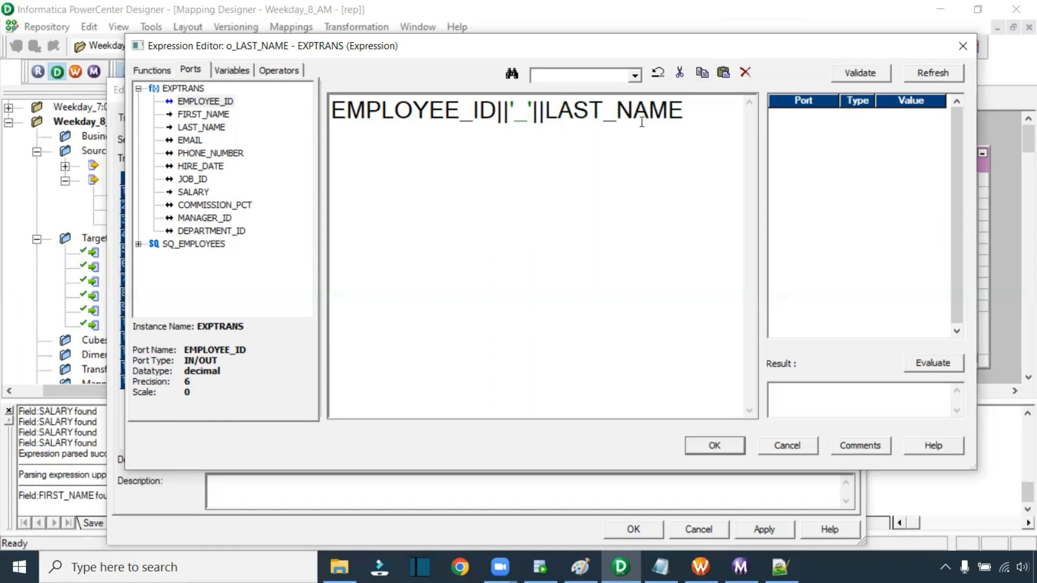
# Step: Validate the o_LAST_NAME expression and accept it
pyautogui.click(858, 74)
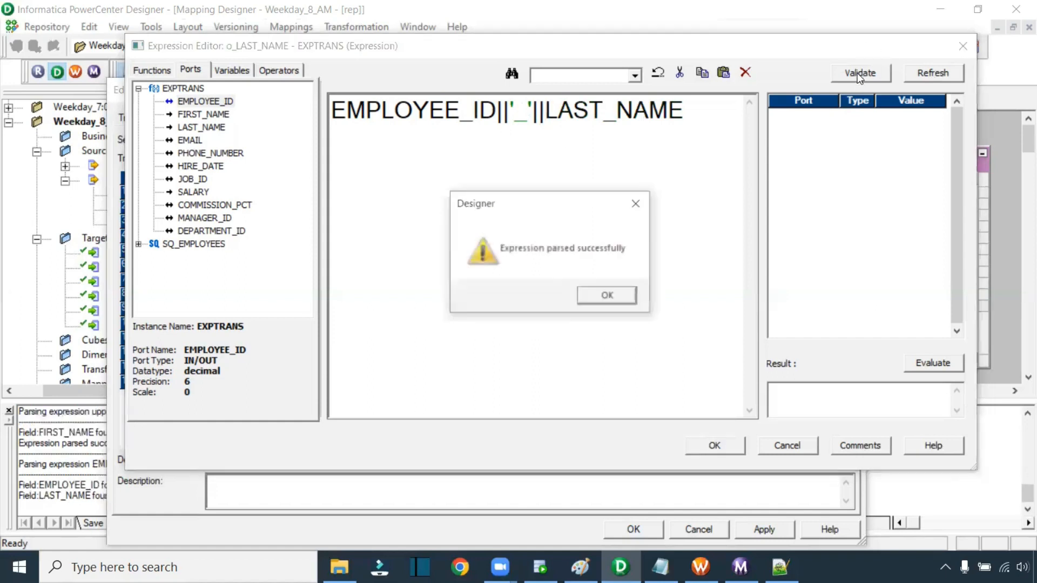
pyautogui.click(609, 296)
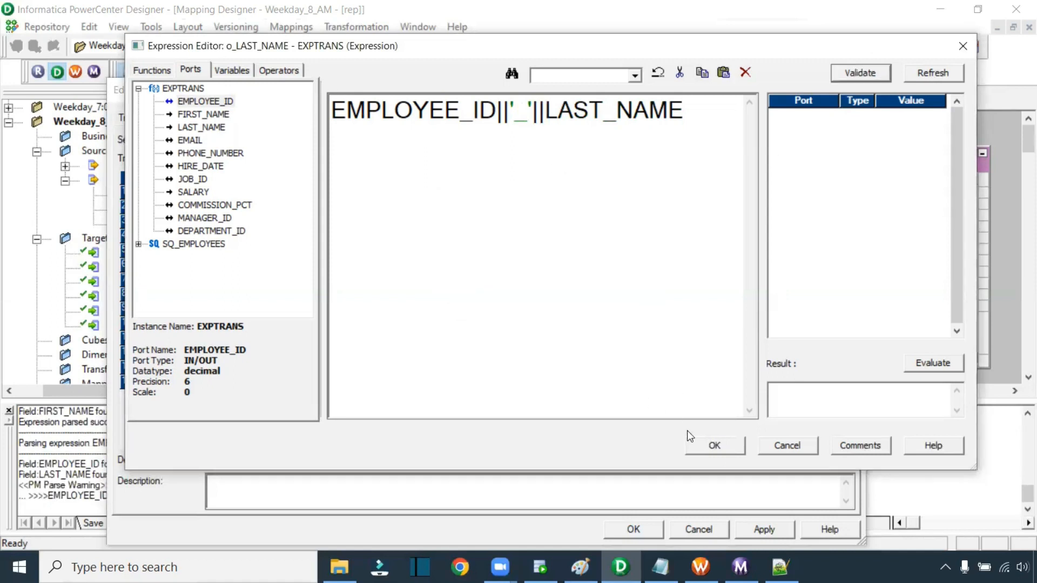
pyautogui.click(732, 453)
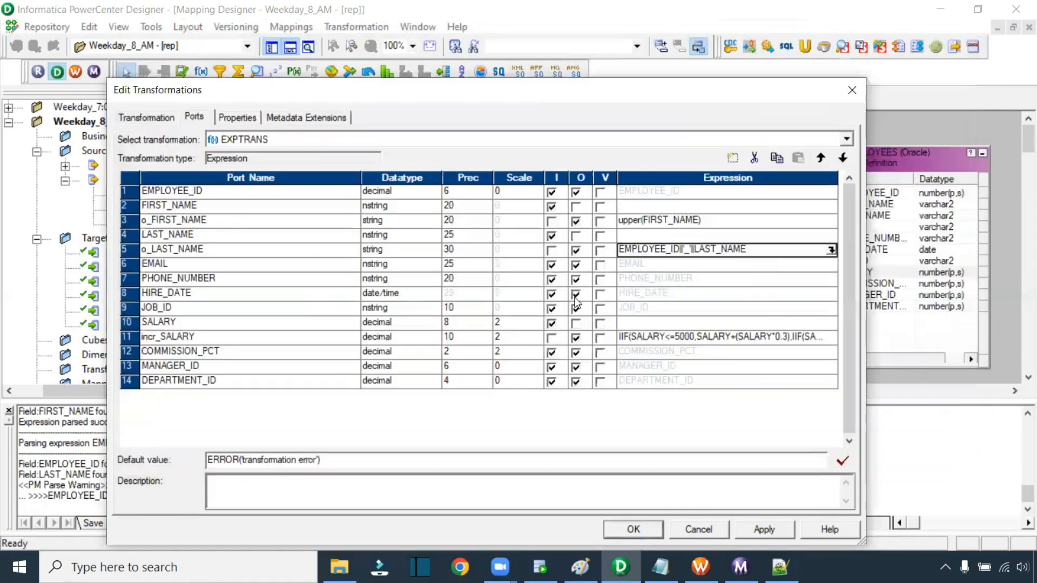
# Step: Disable the output of EMAIL and add an output-only string port o_EMAIL with precision 25 below it
pyautogui.click(184, 265)
pyautogui.click(576, 264)
pyautogui.click(230, 265)
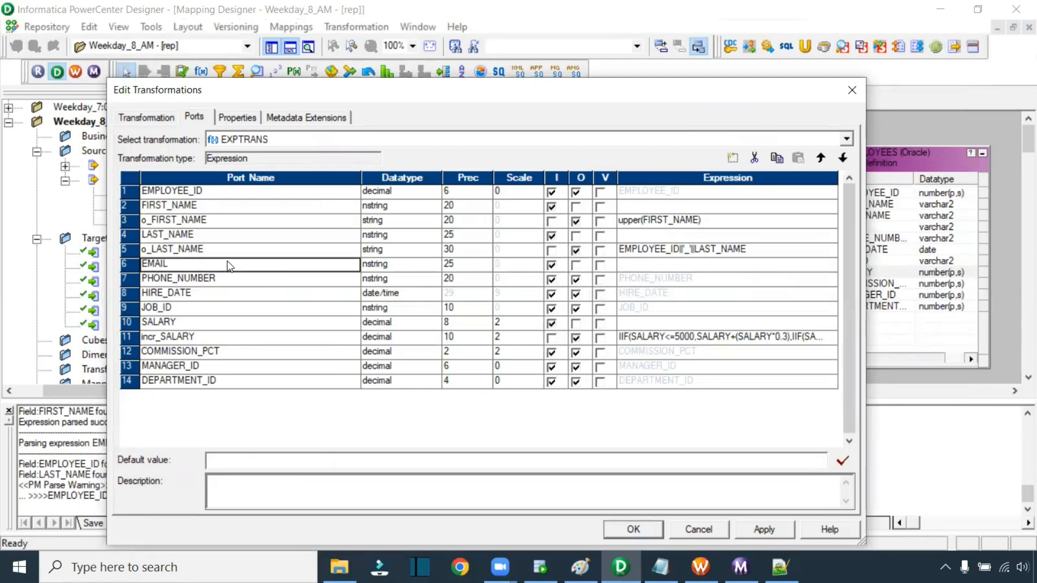
pyautogui.click(732, 156)
pyautogui.click(183, 278)
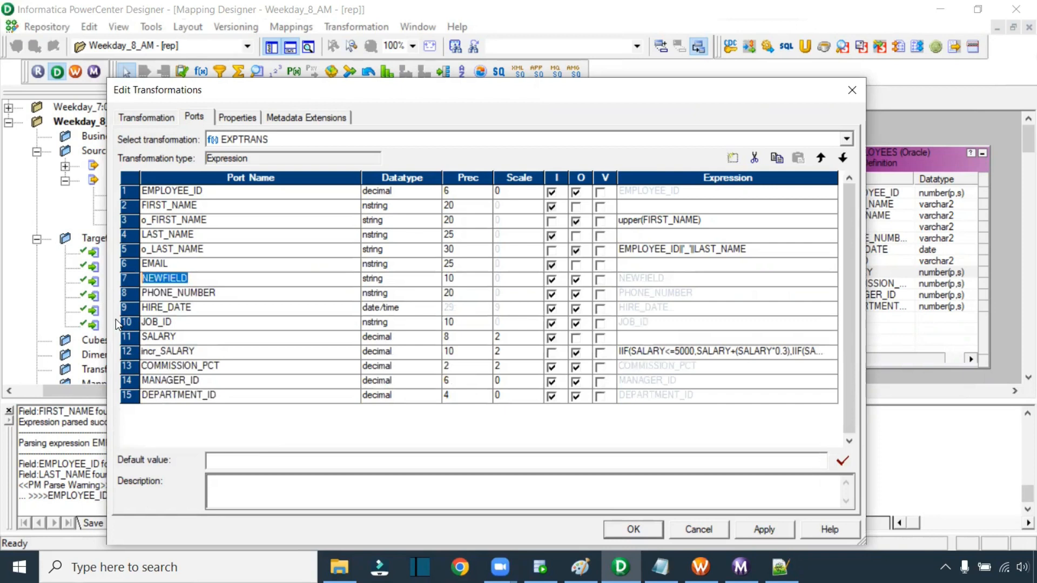
pyautogui.write('o_EMAIL')
pyautogui.click(449, 280)
pyautogui.write('25')
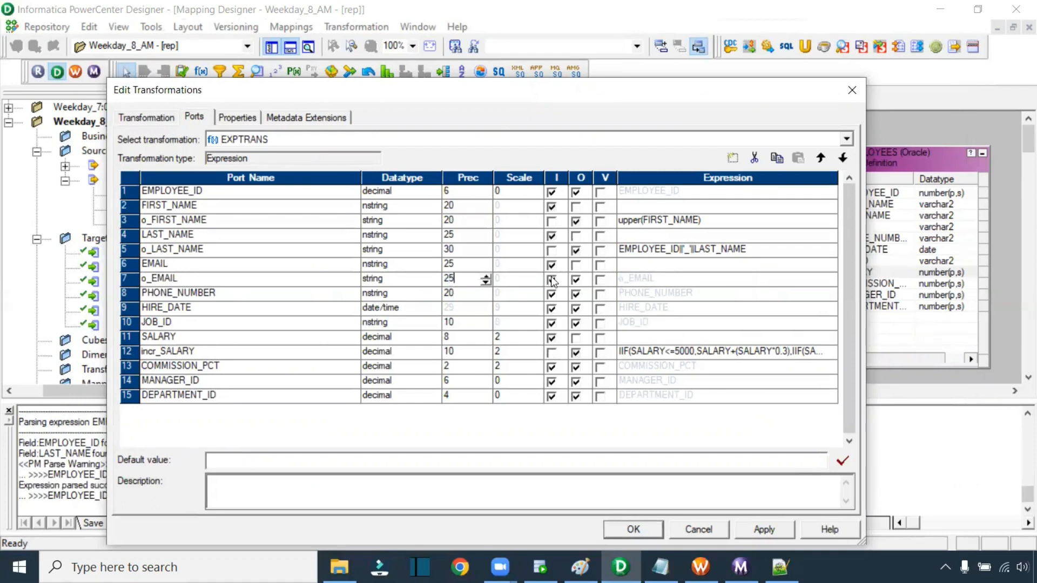
pyautogui.click(552, 280)
# Step: Begin the o_EMAIL expression as an IIF function with the condition SALARY>10000 in front of EMAIL
pyautogui.click(830, 281)
pyautogui.click(831, 279)
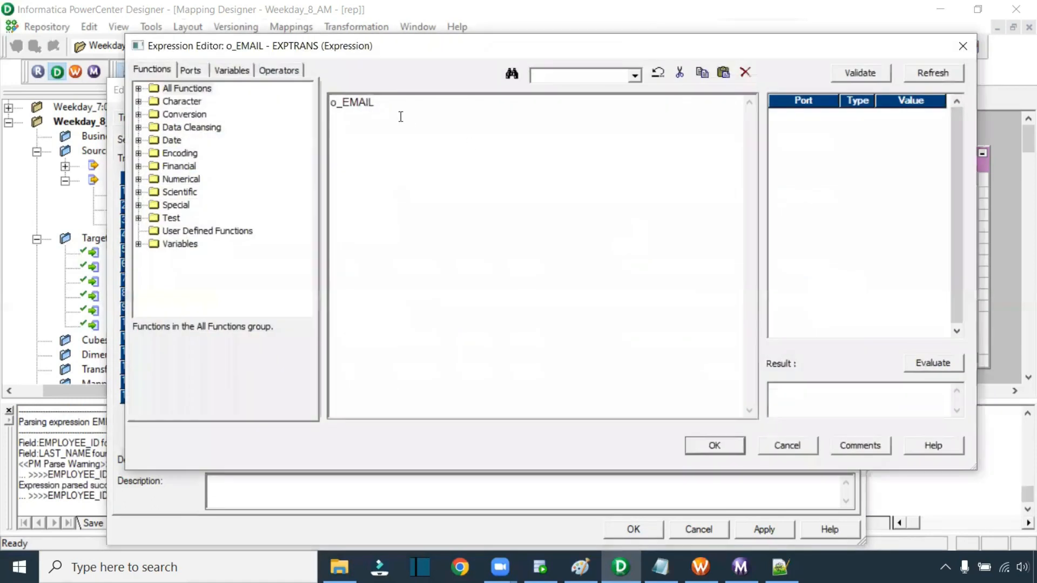
pyautogui.moveTo(342, 102); pyautogui.dragTo(307, 106)
pyautogui.press('BackSpace')
pyautogui.write('IIF')
pyautogui.keyDown('ctrl'); pyautogui.scroll(5, 492, 171); pyautogui.keyUp('ctrl')
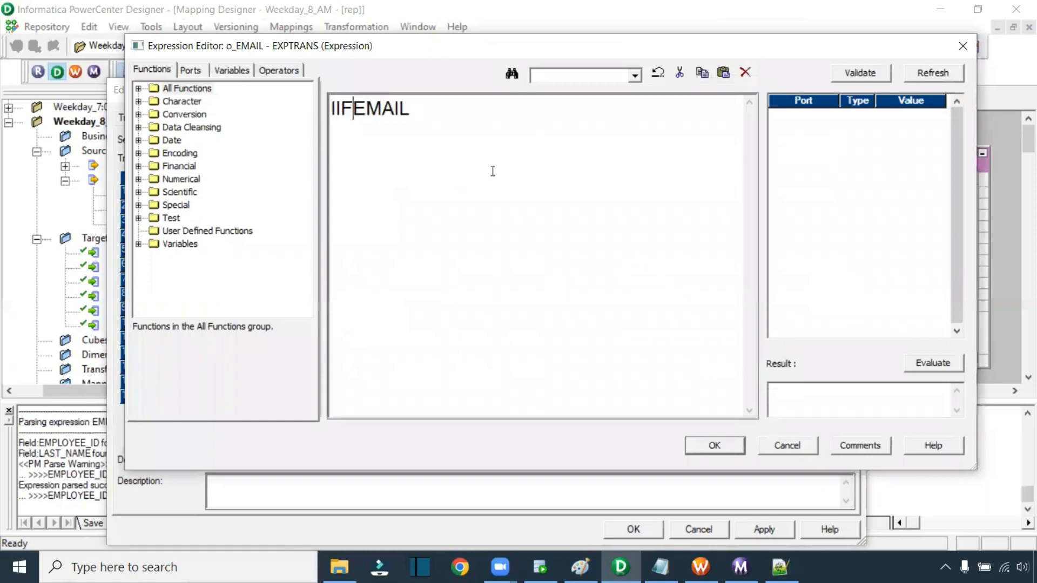
pyautogui.write('(')
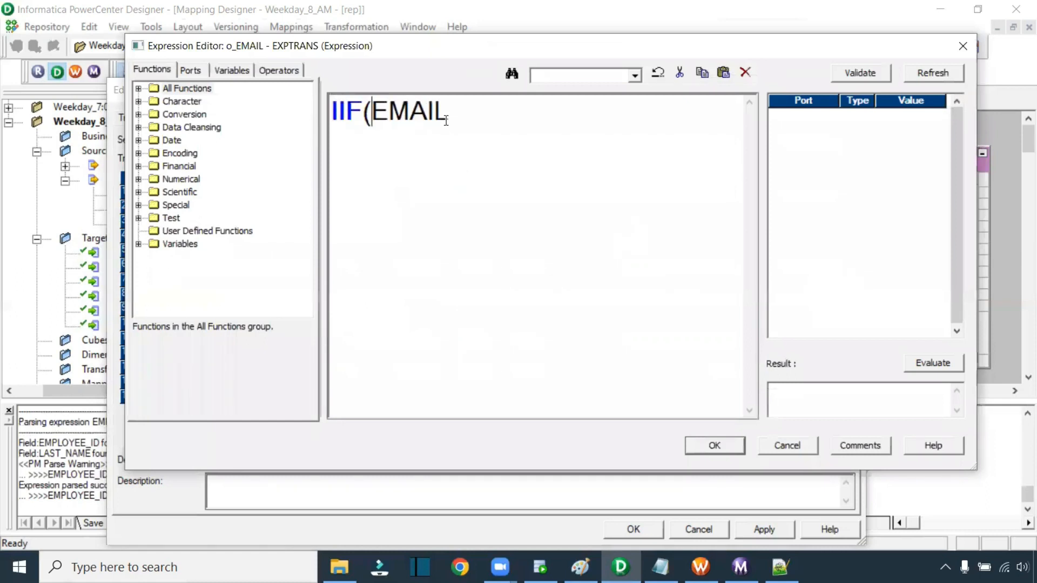
pyautogui.write('sa')
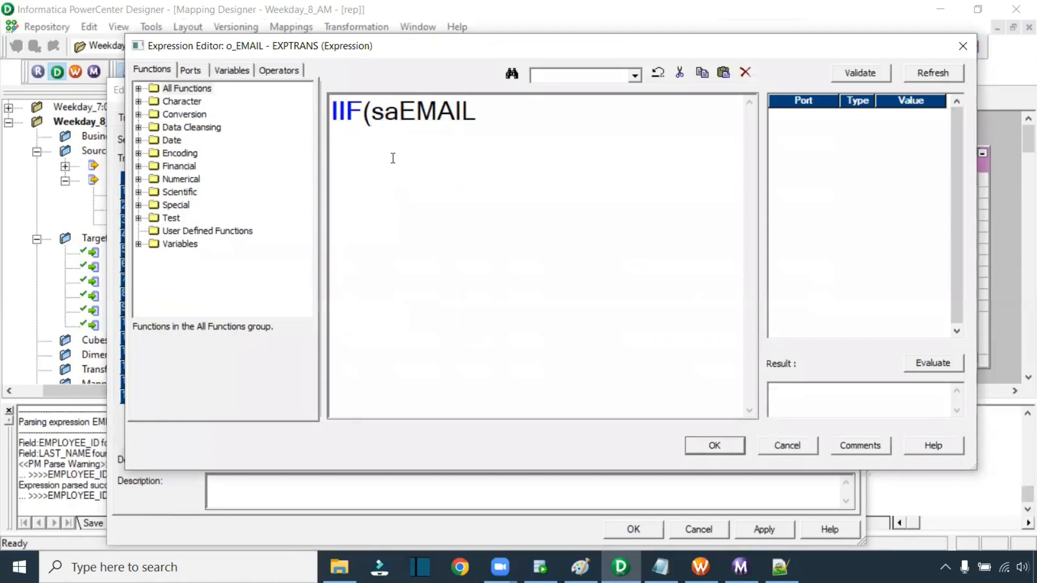
pyautogui.press('BackSpace')
pyautogui.press('BackSpace')
pyautogui.click(189, 70)
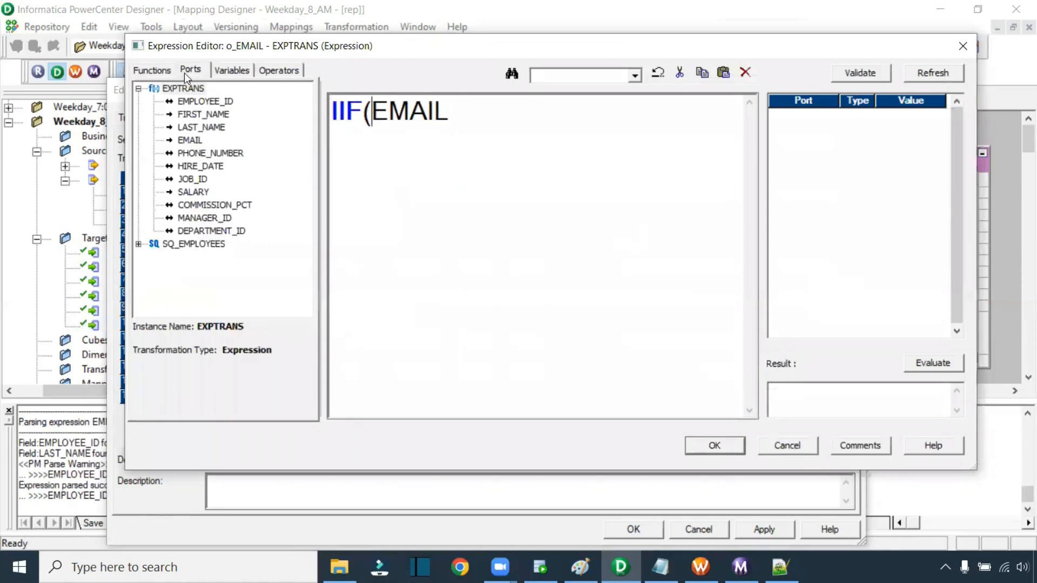
pyautogui.doubleClick(194, 192)
pyautogui.write('> 10000')
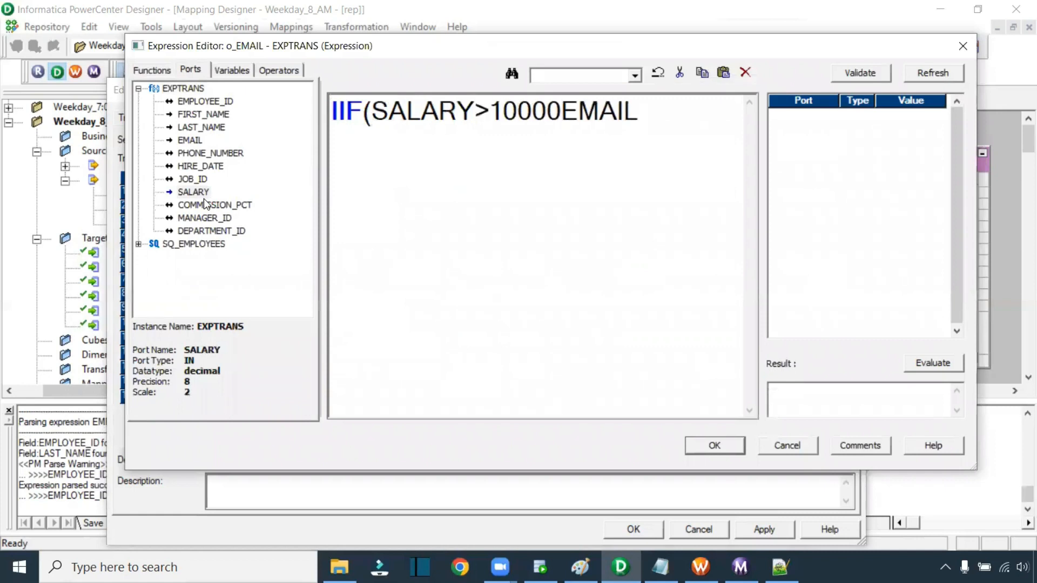
pyautogui.write(',EMAIL')
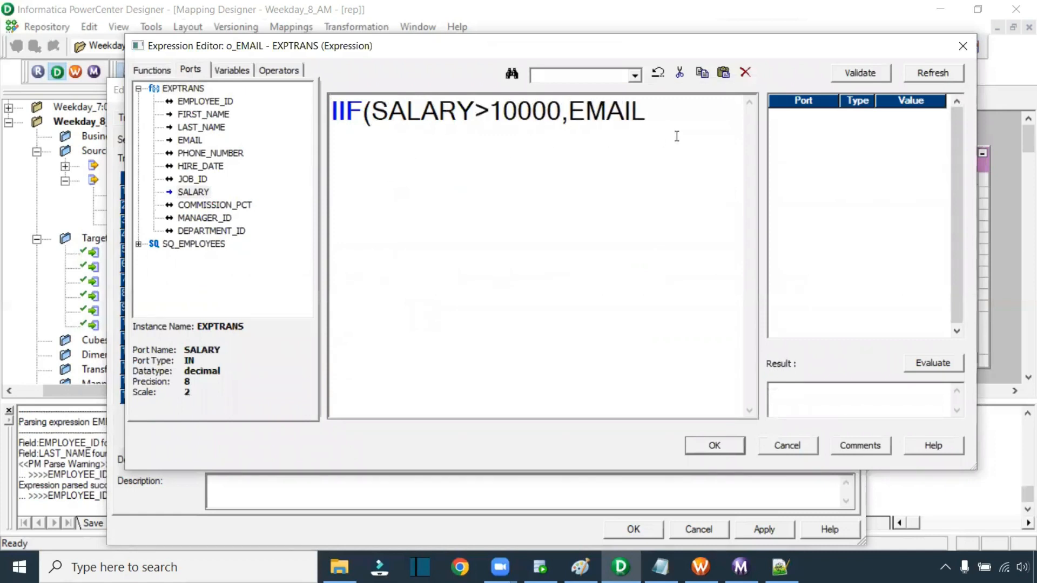
pyautogui.write("||'@gmail.com',")
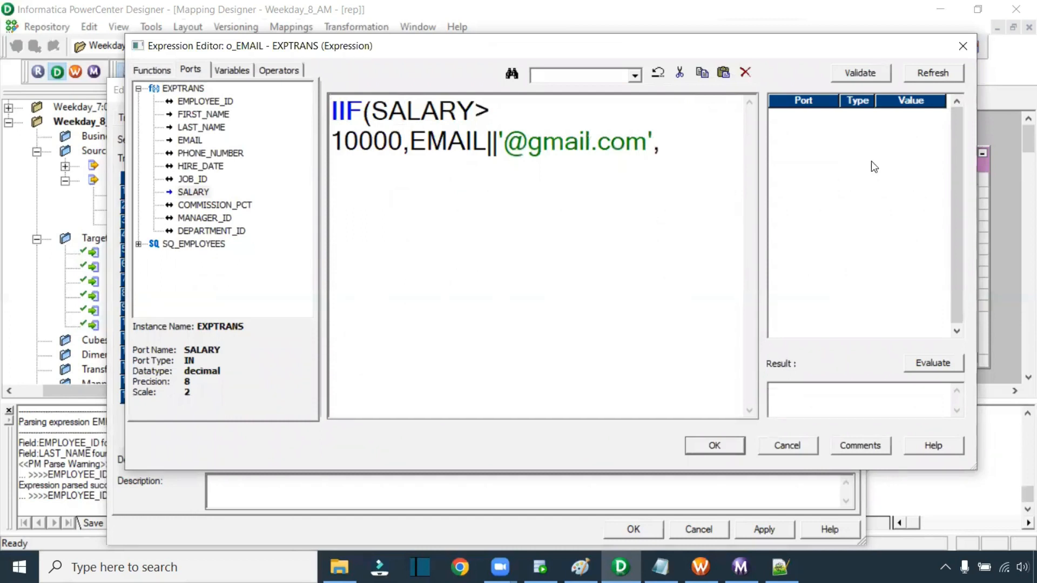
pyautogui.moveTo(652, 146); pyautogui.dragTo(418, 153)
pyautogui.hotkey('ctrl', 'c')
pyautogui.click(565, 168)
pyautogui.hotkey('ctrl', 'v')
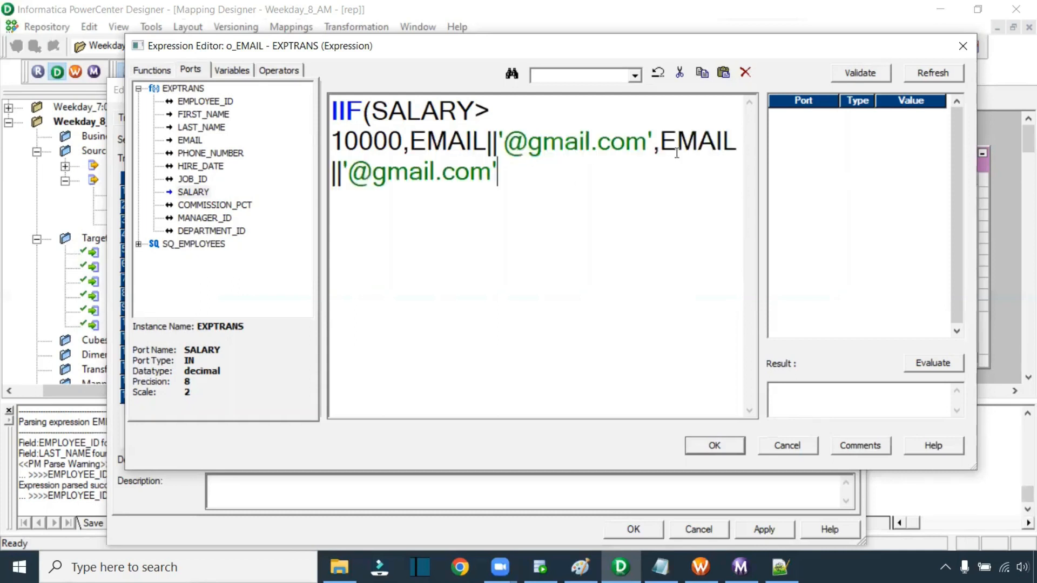
pyautogui.moveTo(434, 174); pyautogui.dragTo(365, 173)
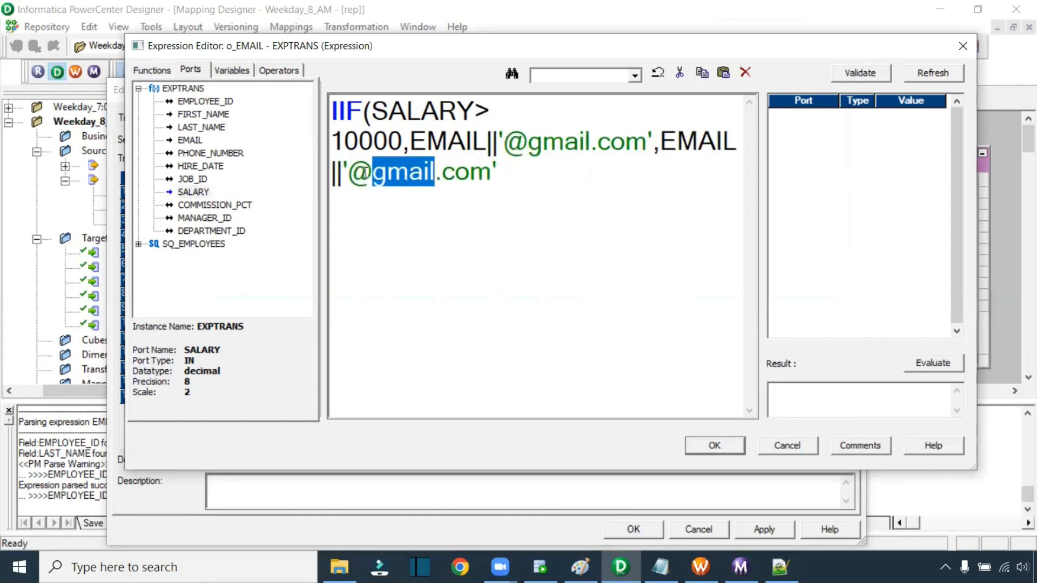
pyautogui.write('yahoo')
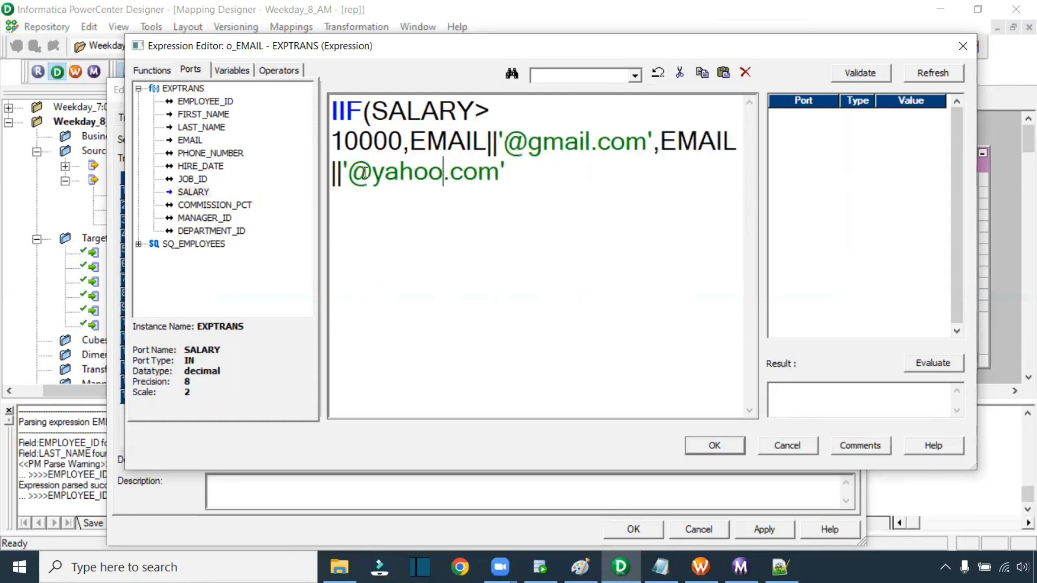
pyautogui.click(511, 173)
pyautogui.write(')')
# Step: Validate the o_EMAIL expression and accept it
pyautogui.click(368, 112)
pyautogui.doubleClick(367, 112)
pyautogui.click(879, 81)
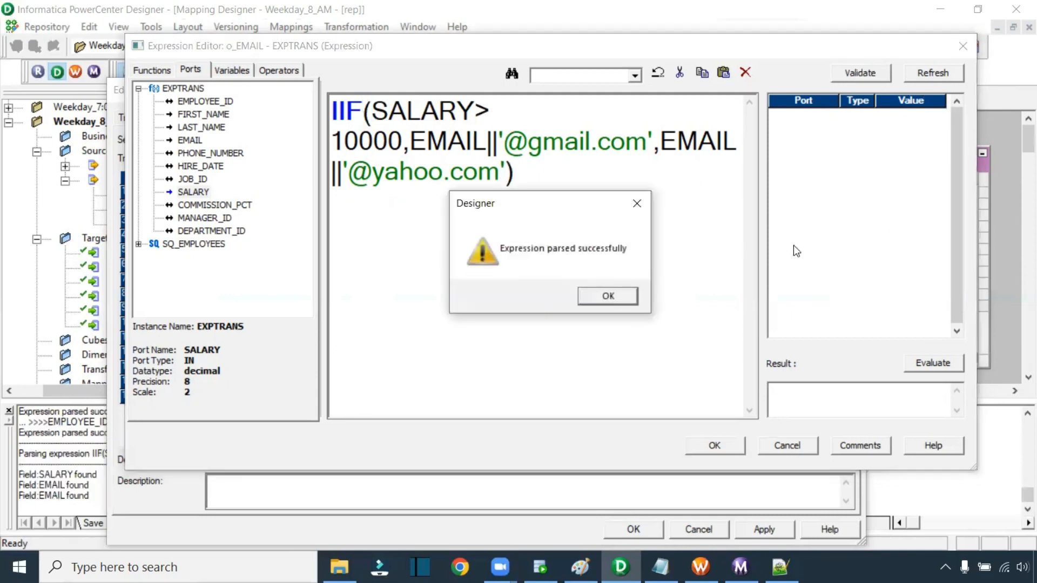
pyautogui.click(606, 294)
pyautogui.click(496, 136)
pyautogui.moveTo(654, 139); pyautogui.dragTo(501, 133)
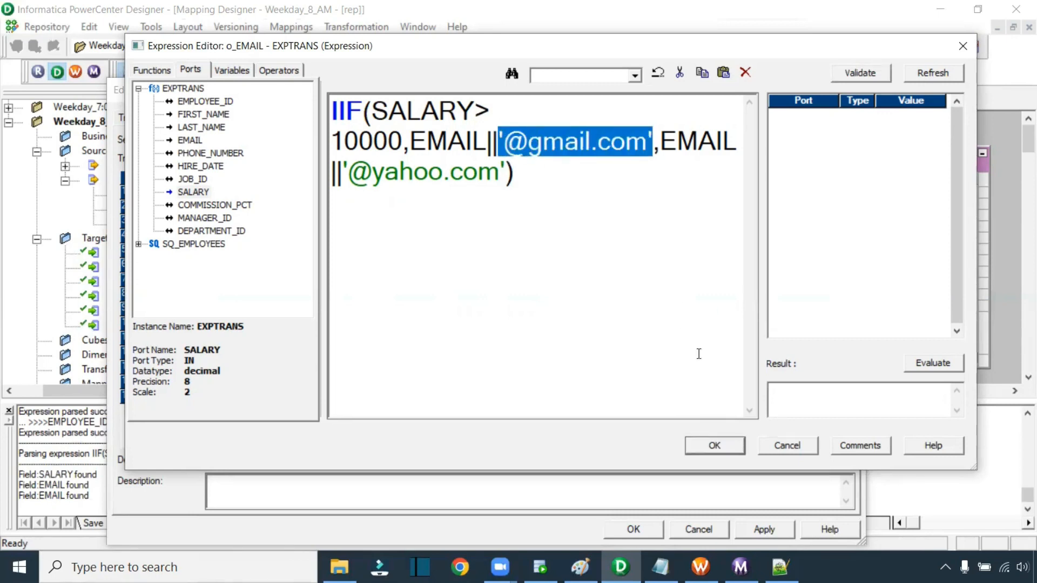
pyautogui.click(731, 442)
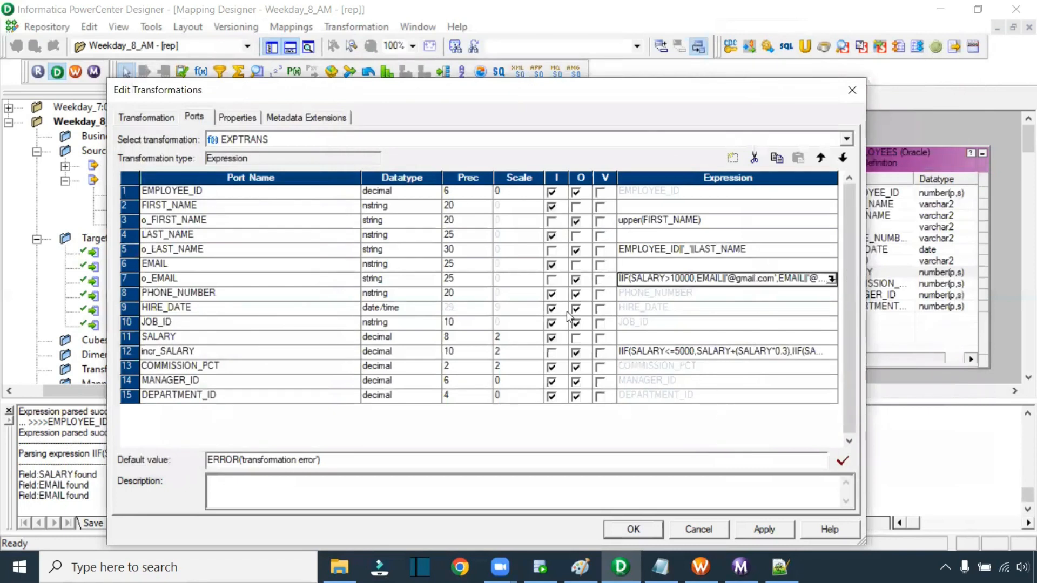
# Step: Disable the output of PHONE_NUMBER and add an output-only string port o_PH_NO with precision 25 below it
pyautogui.click(217, 294)
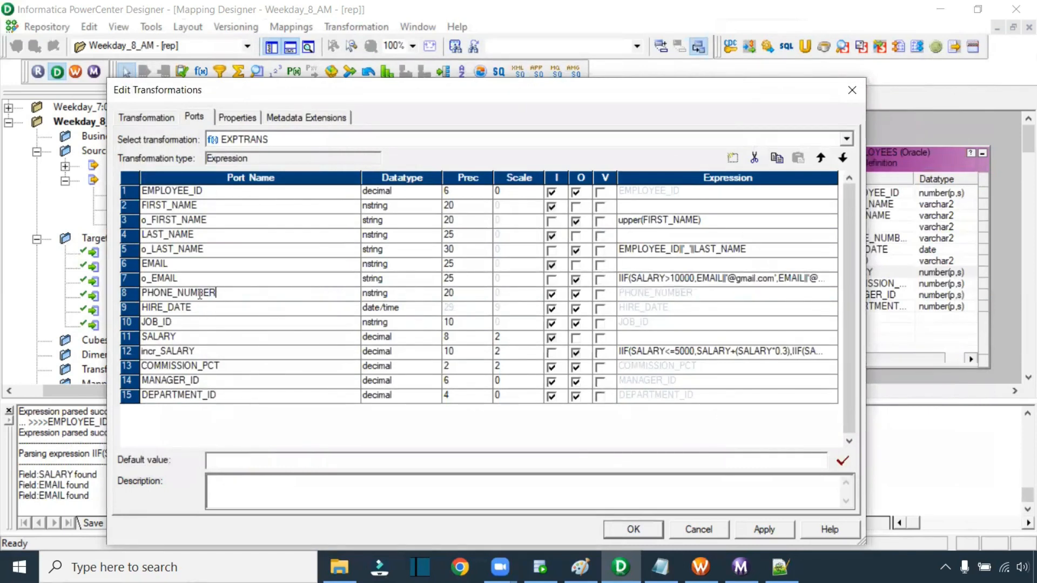
pyautogui.moveTo(218, 294); pyautogui.dragTo(91, 295)
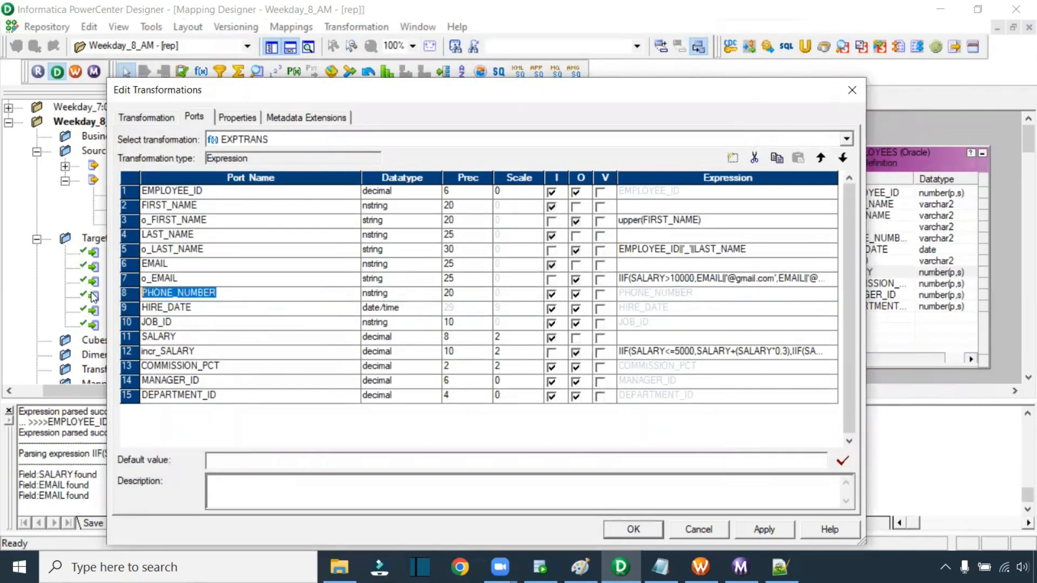
pyautogui.click(575, 295)
pyautogui.click(216, 292)
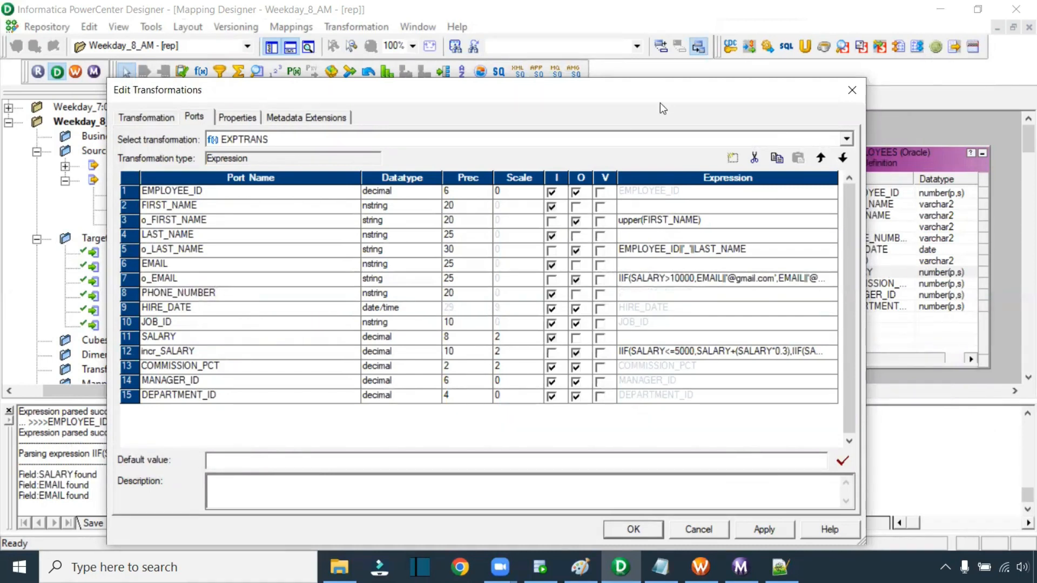
pyautogui.click(733, 157)
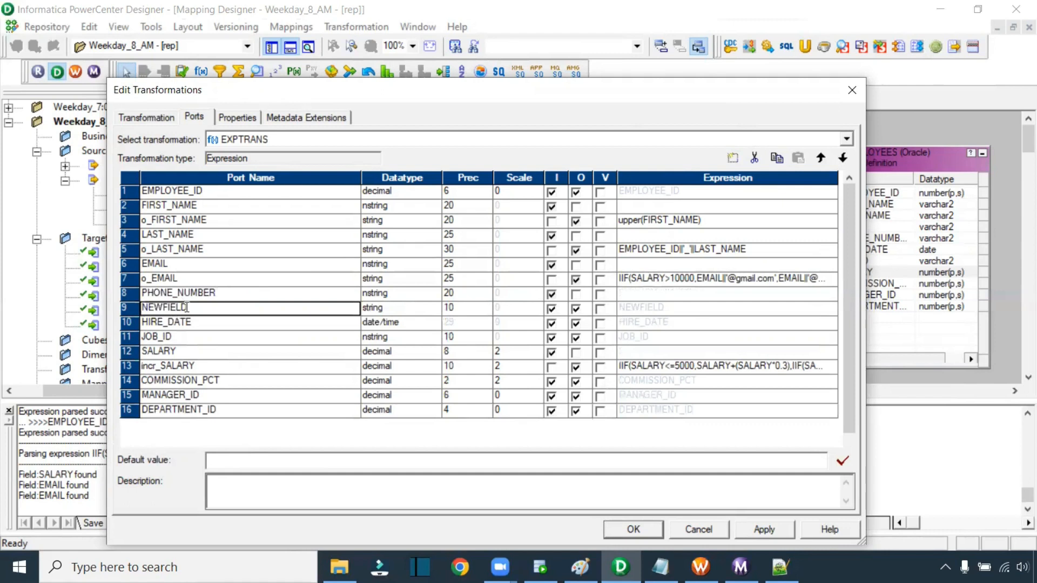
pyautogui.write('o_')
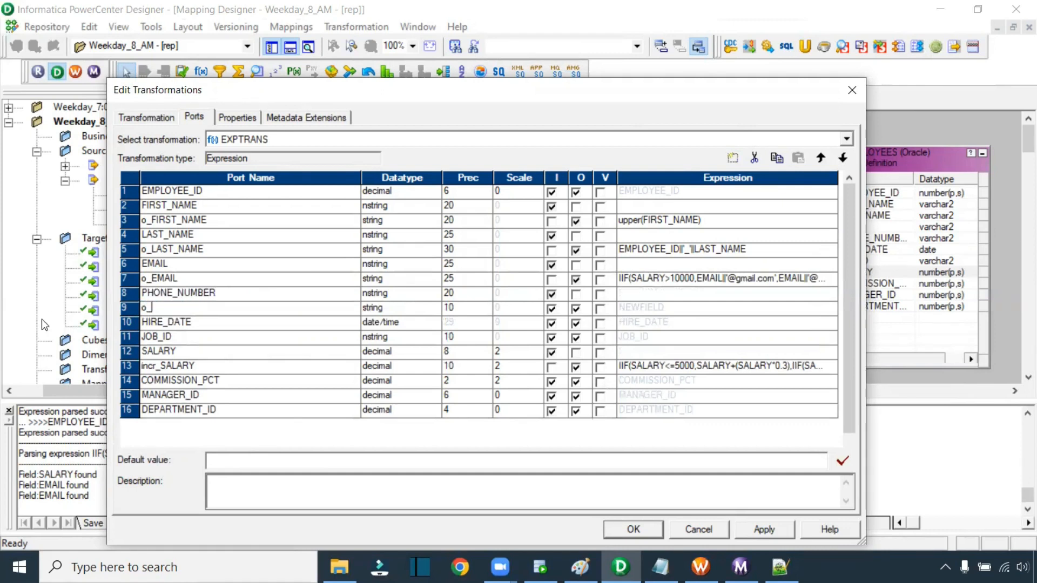
pyautogui.write('PH_NO')
pyautogui.click(452, 307)
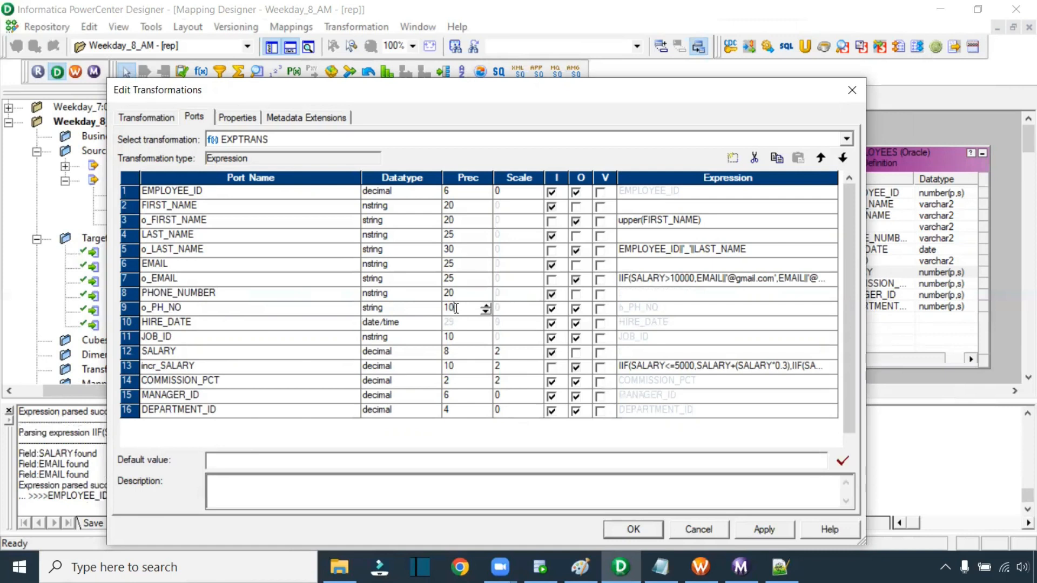
pyautogui.write('25')
pyautogui.click(551, 309)
# Step: Replace the default o_PH_NO expression with the prefix '+1-' followed by the concatenation operator ||
pyautogui.click(783, 309)
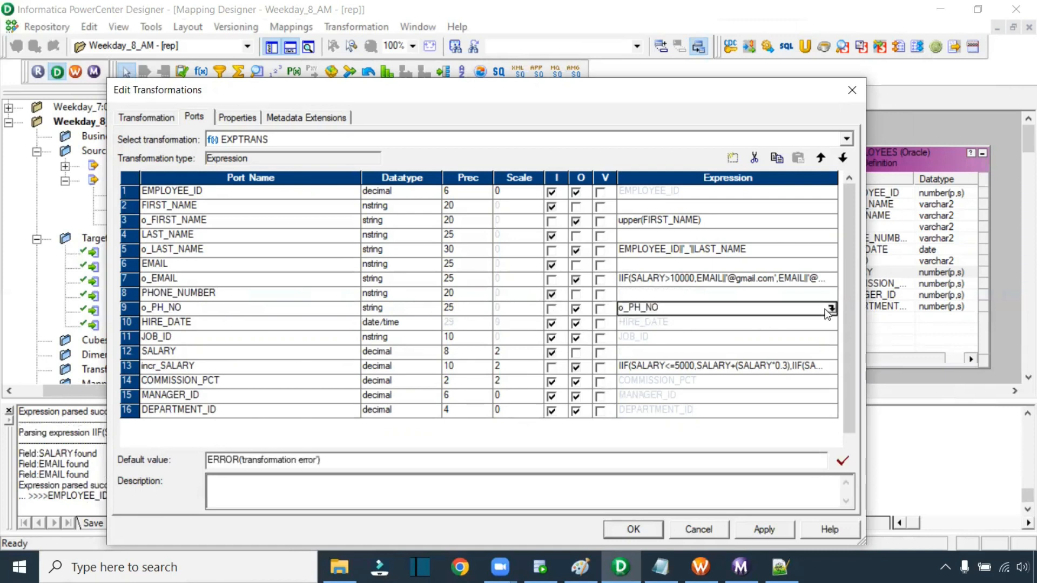
pyautogui.click(830, 306)
pyautogui.moveTo(403, 101); pyautogui.dragTo(274, 144)
pyautogui.scroll(5, 457, 188)
pyautogui.press('Delete')
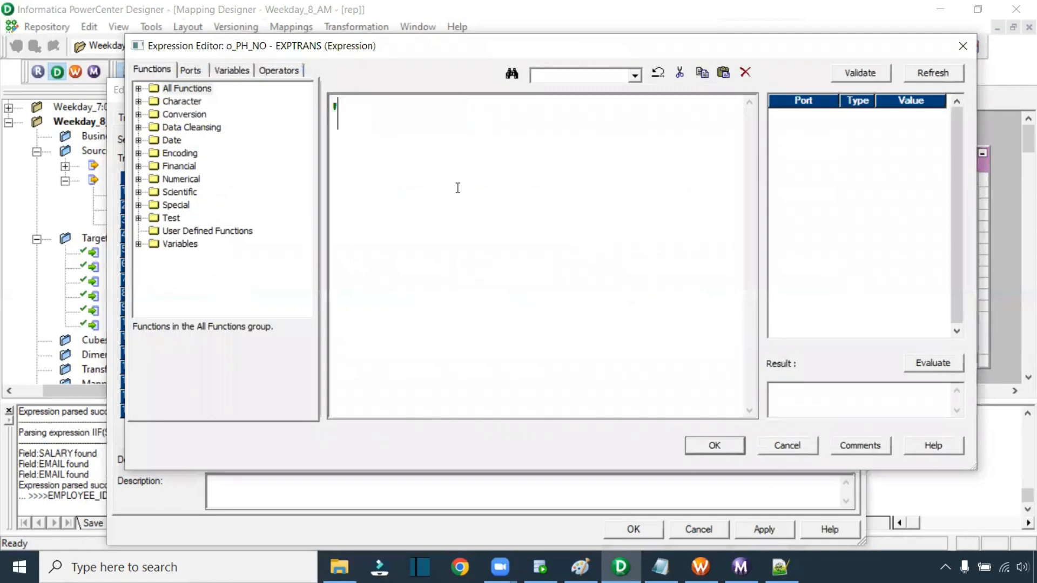
pyautogui.write("'+1-'||")
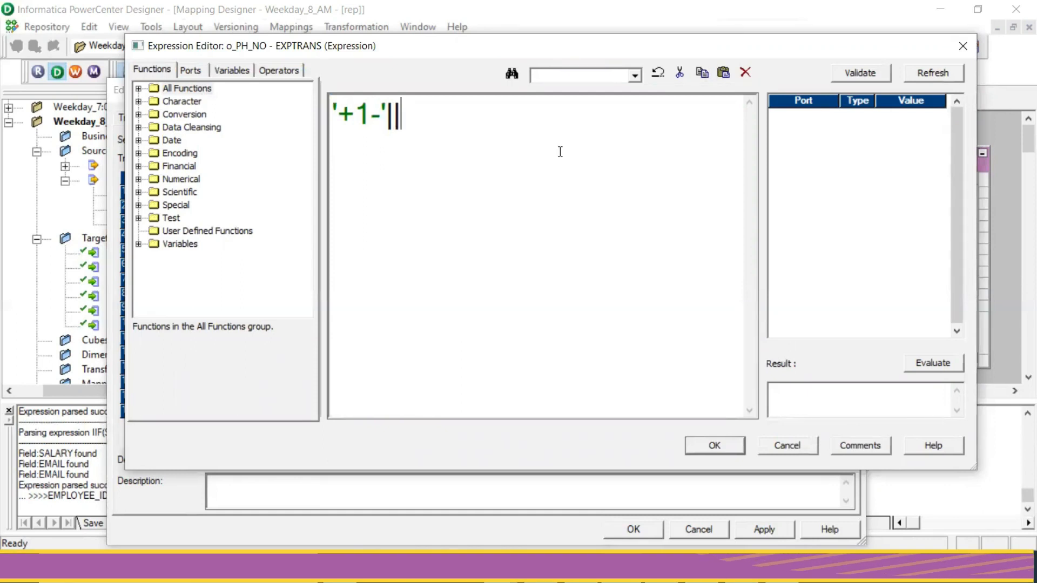
# Step: Check the phone_number rule in the Transformation Notes in Notepad and return to the o_PH_NO expression
pyautogui.click(613, 568)
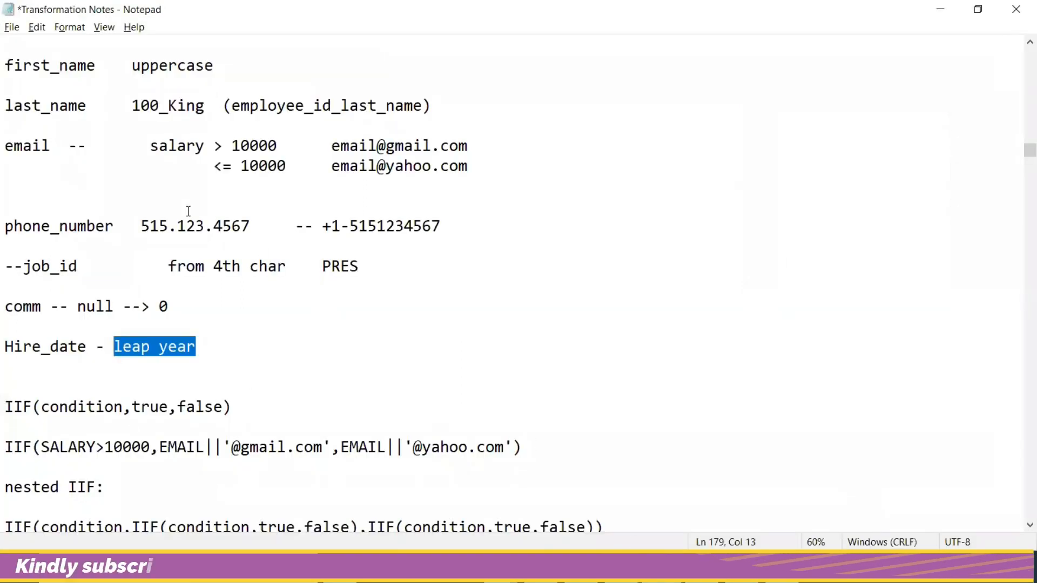
pyautogui.moveTo(176, 232); pyautogui.dragTo(168, 232)
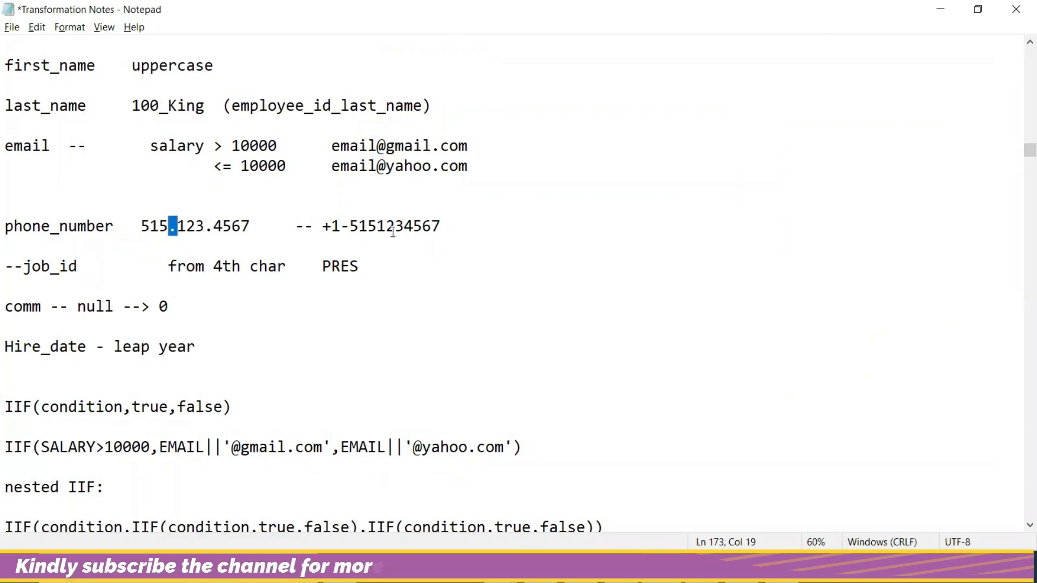
pyautogui.hotkey('alt', 'Tab')
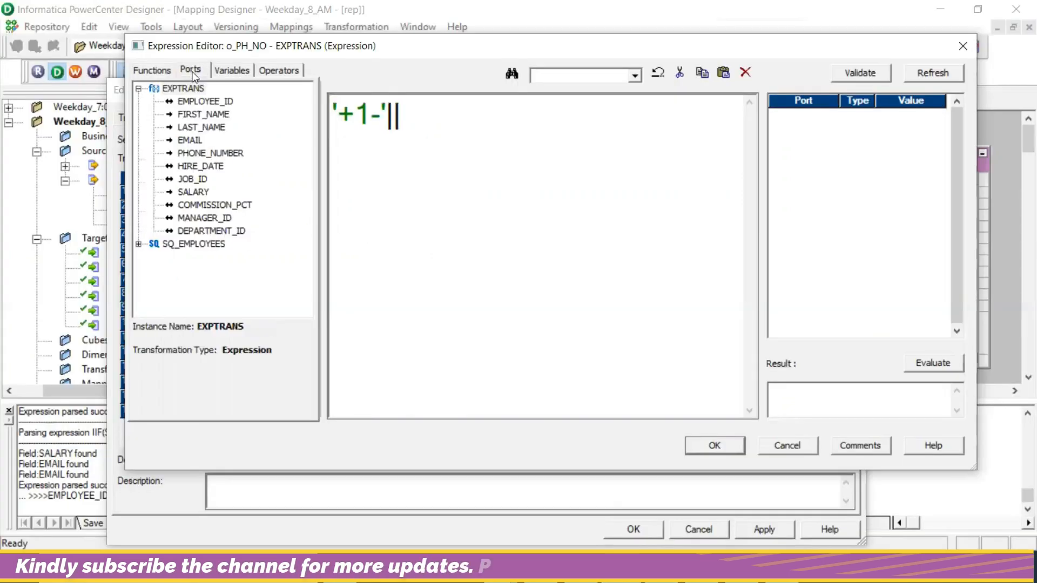
# Step: Compare the descriptions of the ReplaceChr and ReplaceStr character functions
pyautogui.click(151, 71)
pyautogui.click(138, 102)
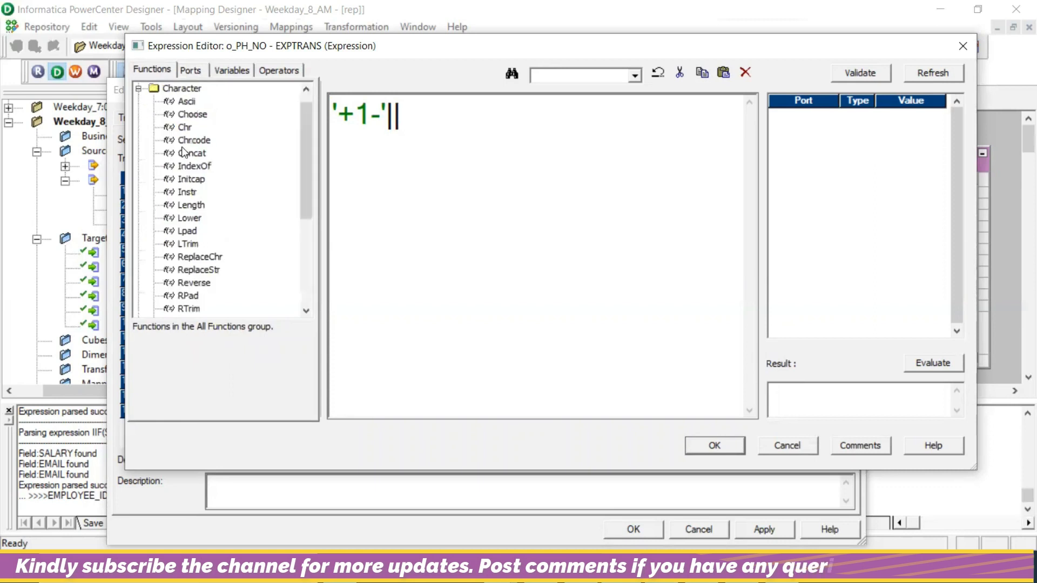
pyautogui.click(197, 269)
pyautogui.moveTo(309, 160); pyautogui.dragTo(304, 190)
pyautogui.click(218, 192)
pyautogui.click(216, 208)
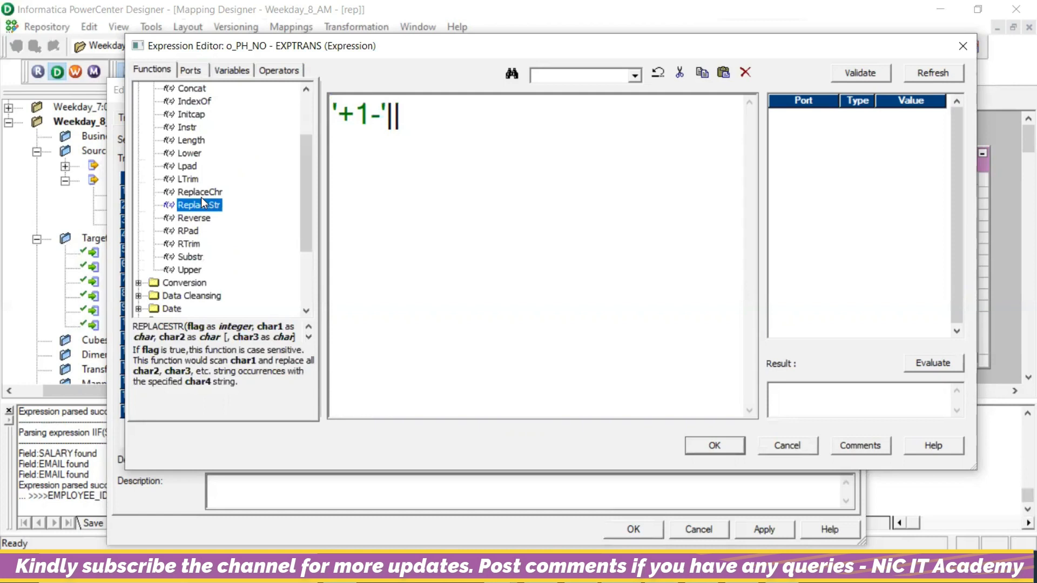
pyautogui.click(201, 196)
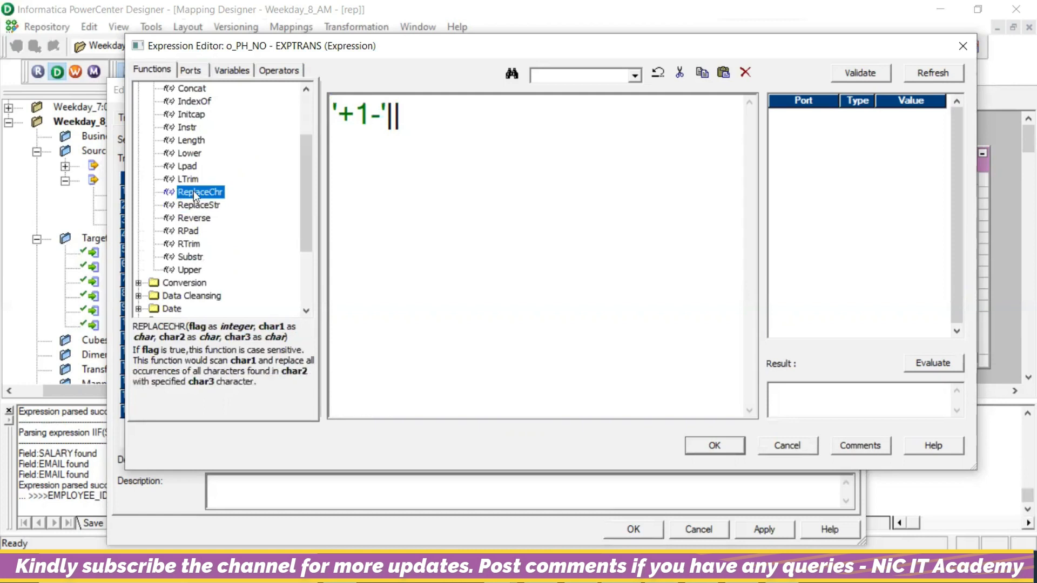
pyautogui.click(203, 207)
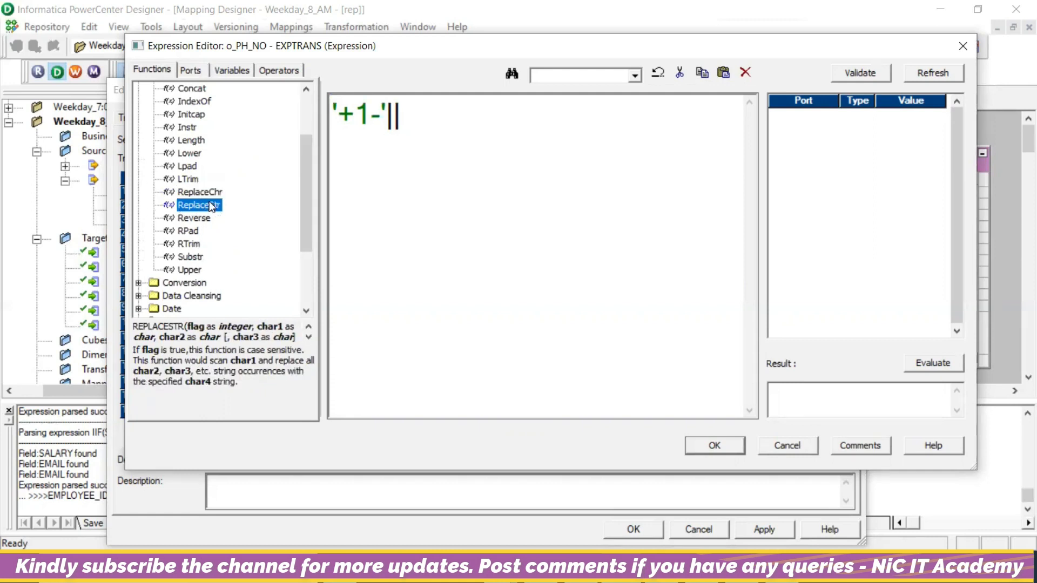
pyautogui.click(203, 193)
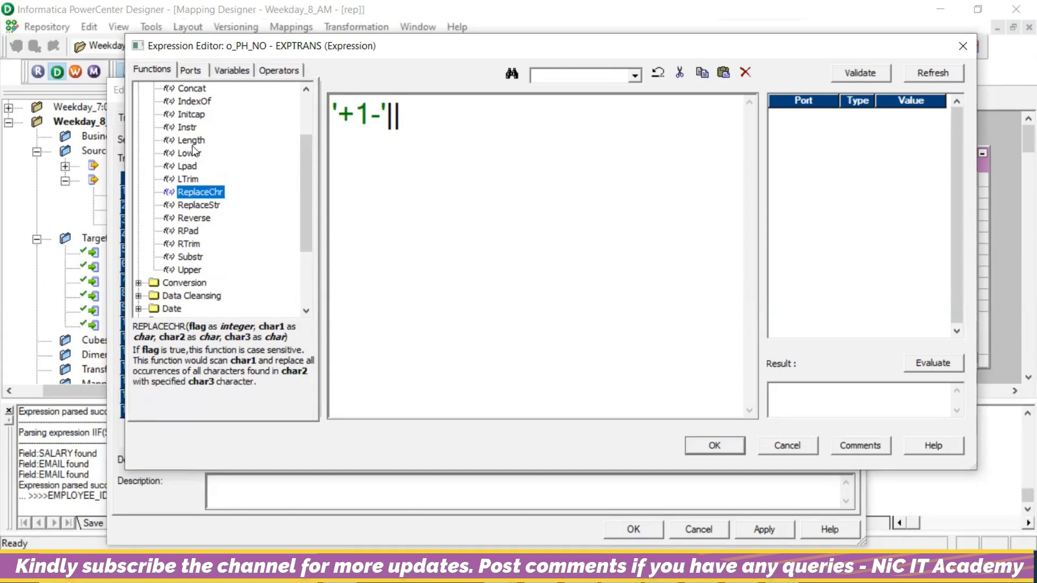
# Step: Examine the argument list of REPLACECHR, focusing on the flag and char1 arguments
pyautogui.click(183, 326)
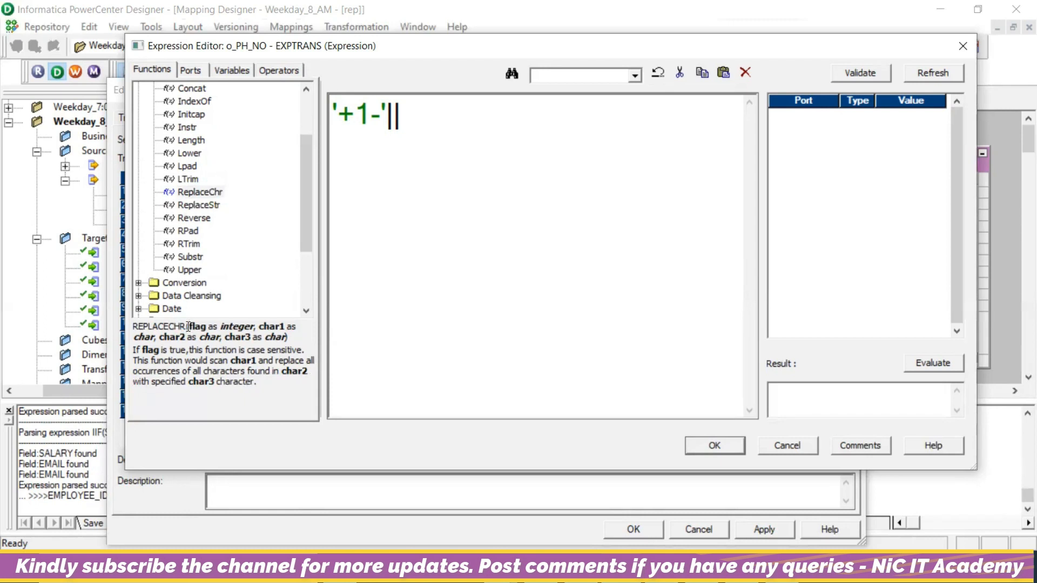
pyautogui.moveTo(188, 326); pyautogui.dragTo(300, 337)
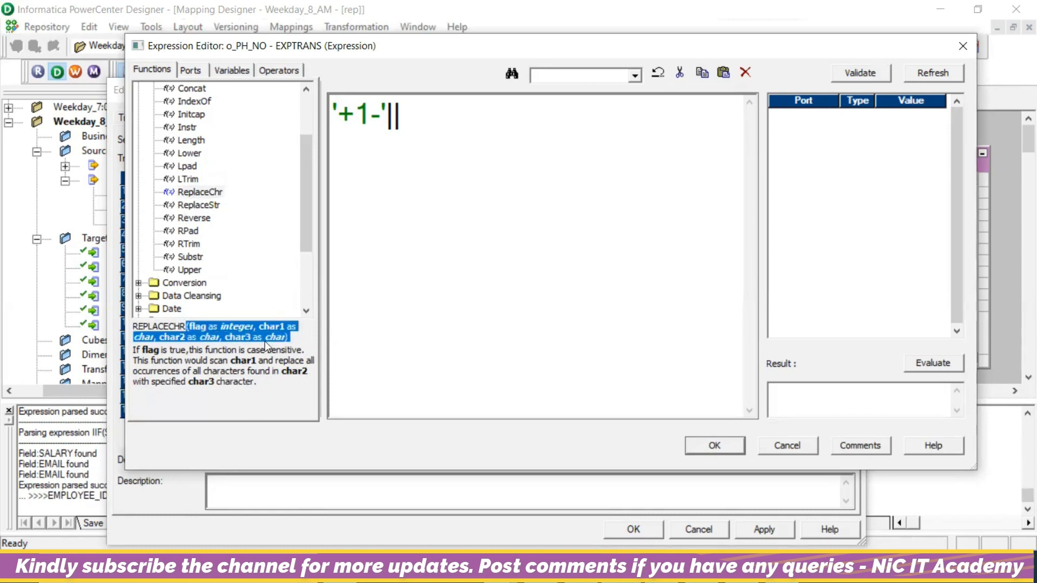
pyautogui.click(226, 327)
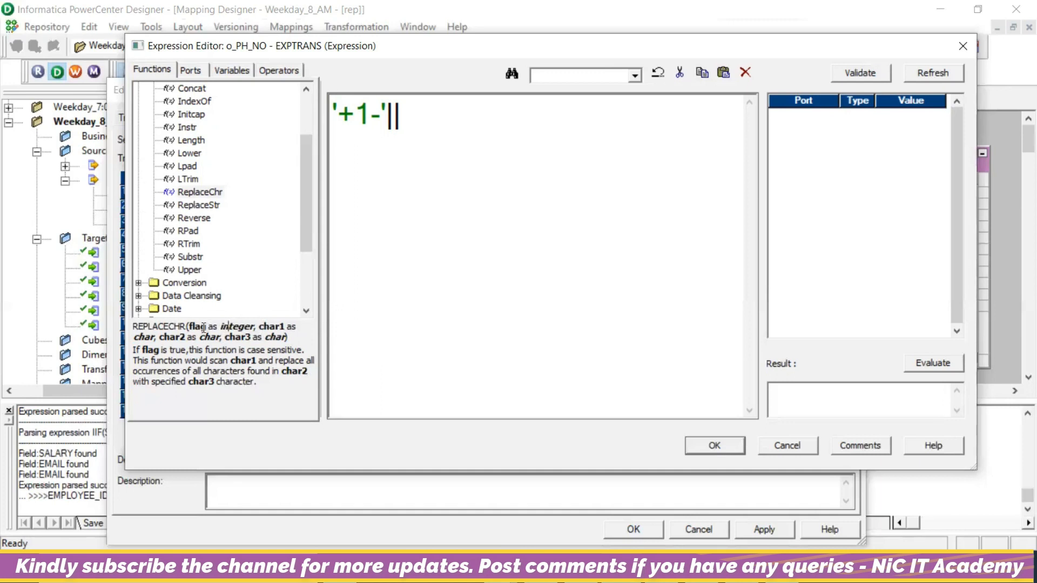
pyautogui.moveTo(192, 327); pyautogui.dragTo(285, 326)
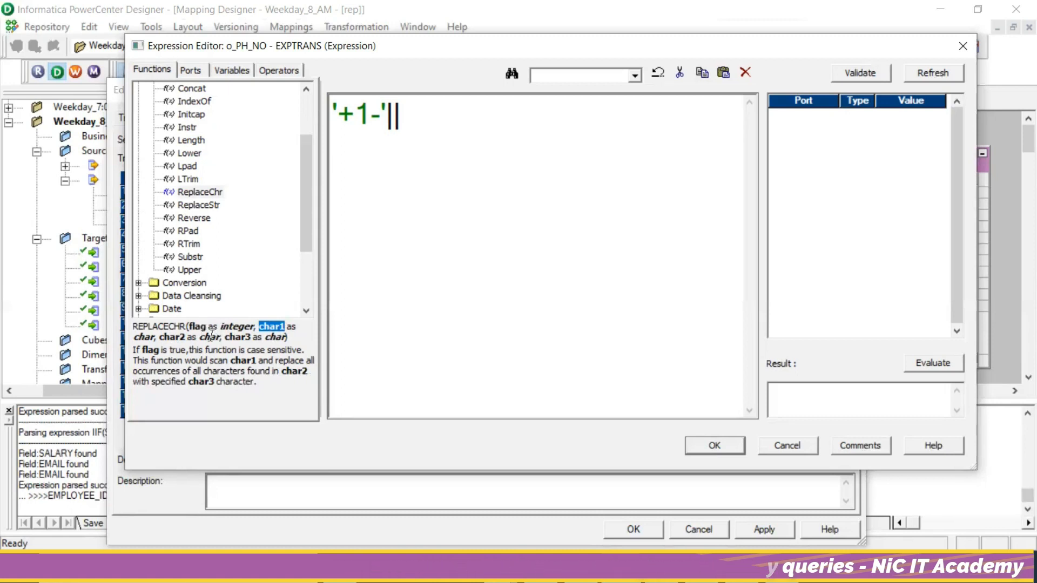
# Step: Complete the o_PH_NO expression by appending REPLACECHR(0,PHONE_NUMBER,'.','') after the '+1-' prefix, and validate it
pyautogui.click(416, 153)
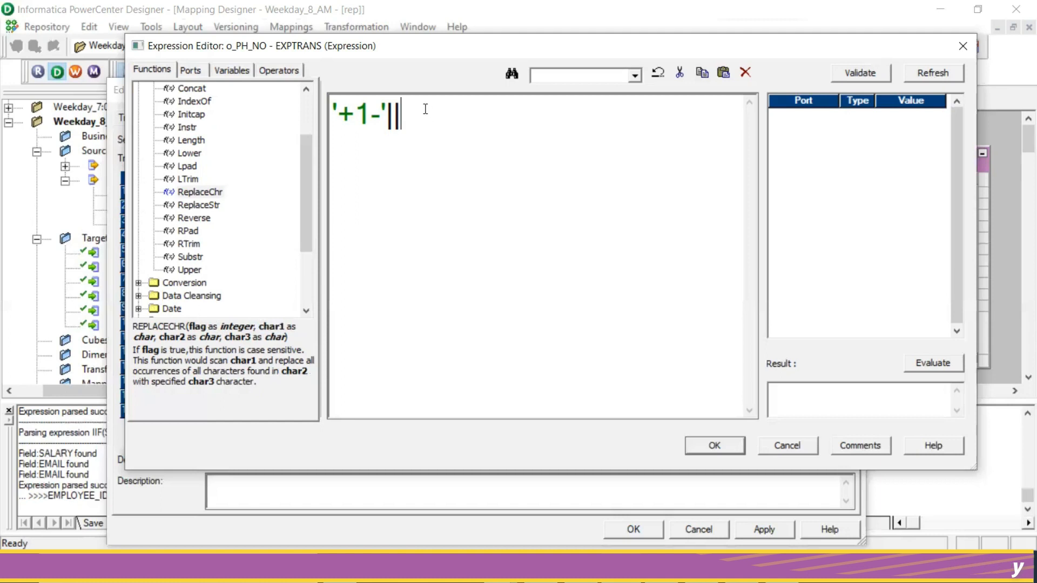
pyautogui.doubleClick(204, 193)
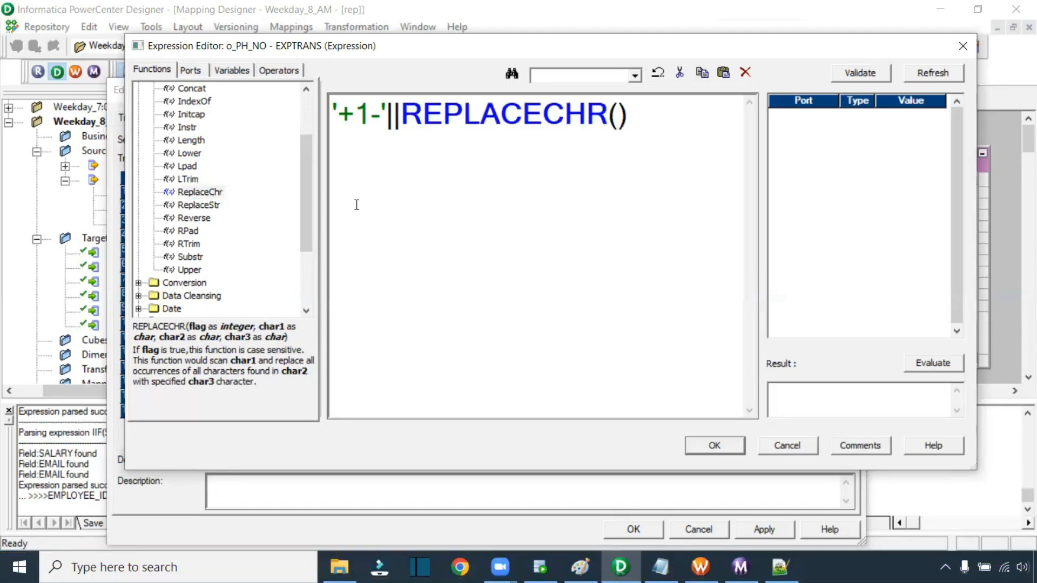
pyautogui.write('0,')
pyautogui.click(205, 68)
pyautogui.doubleClick(222, 152)
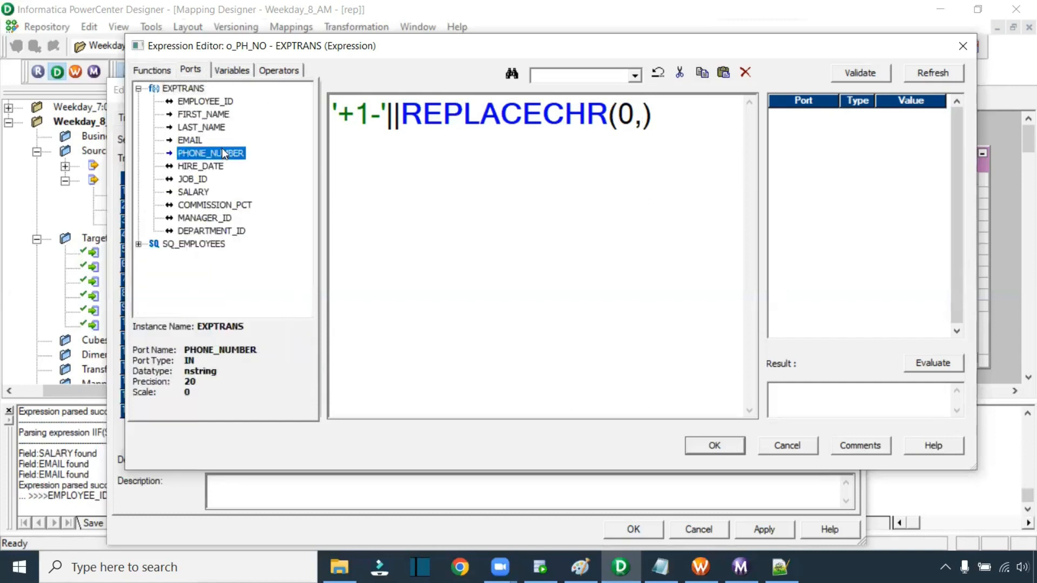
pyautogui.write(',')
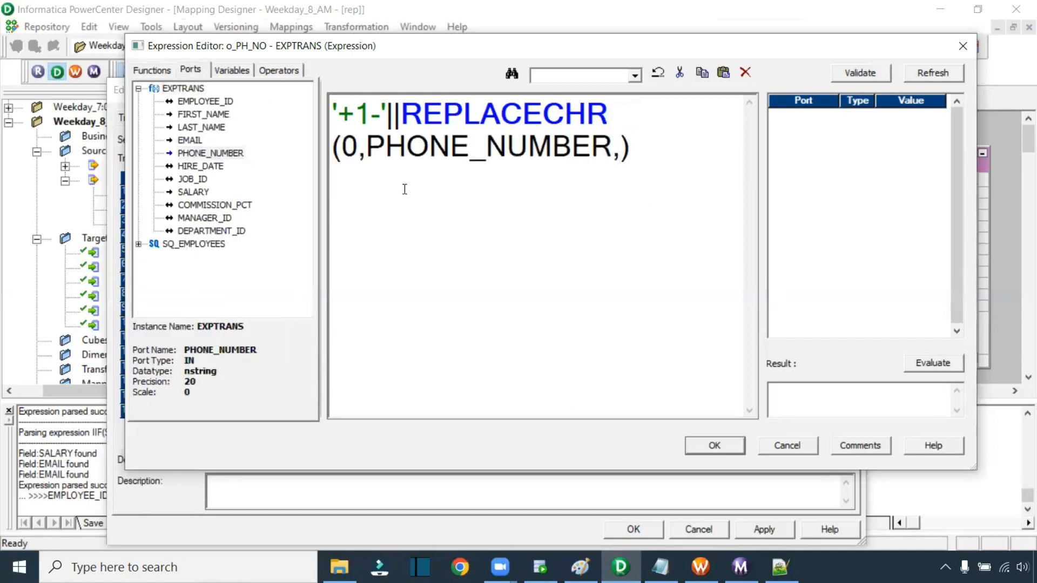
pyautogui.write("'.',''")
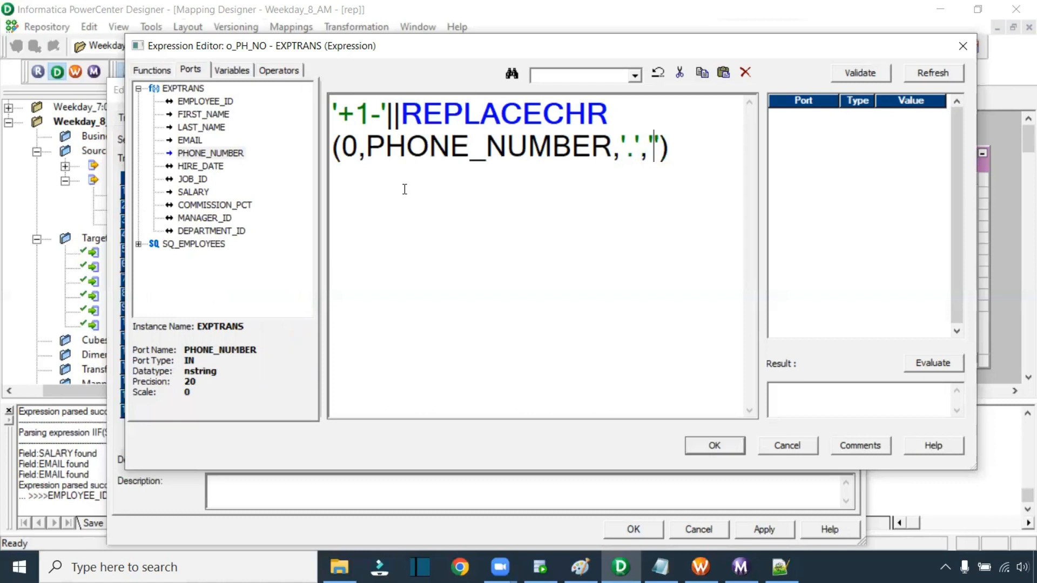
pyautogui.click(860, 74)
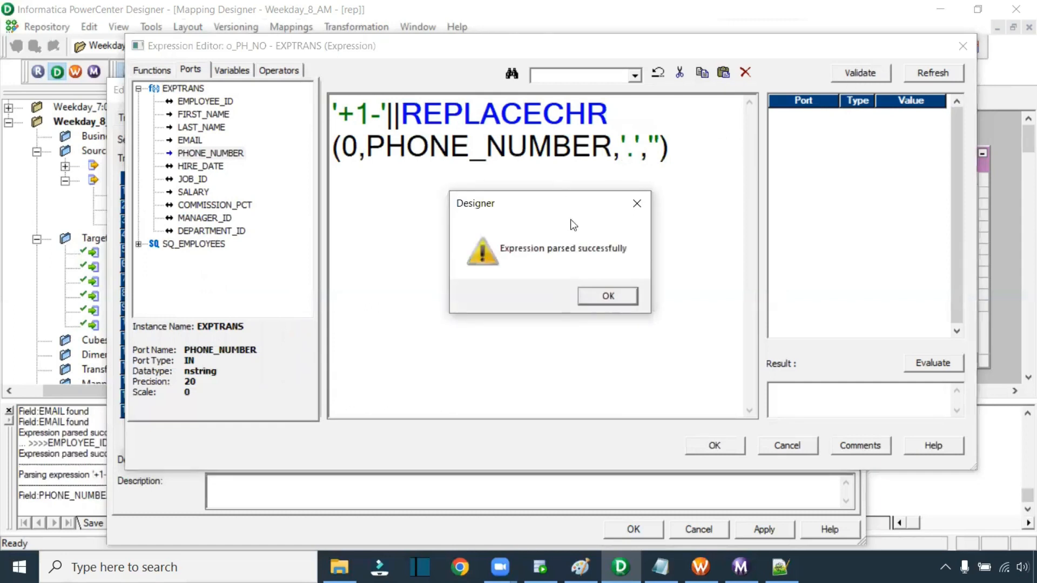
# Step: Dismiss the validation message and accept the expression for the o_PH_NO port
pyautogui.click(597, 292)
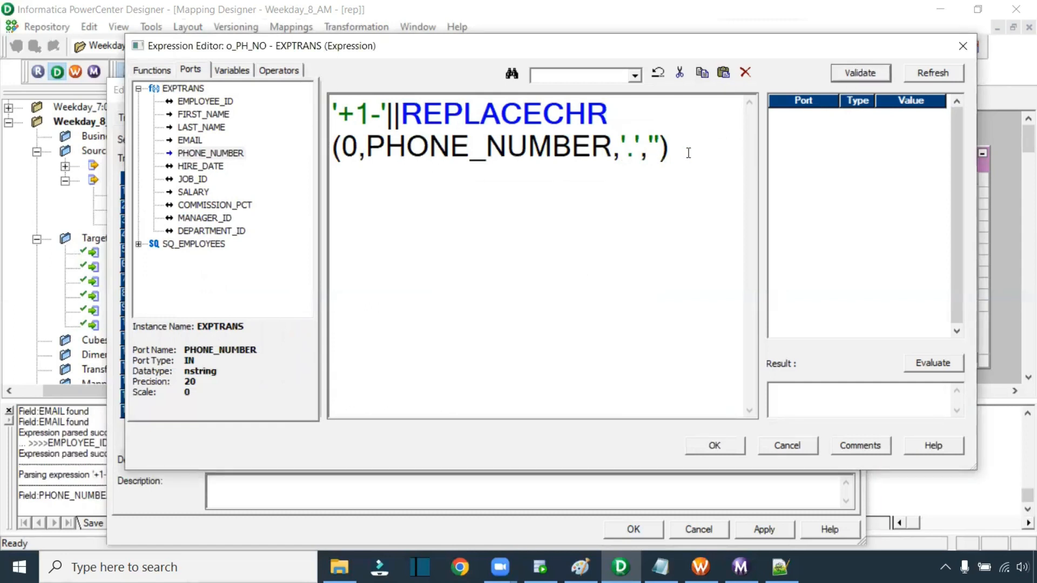
pyautogui.click(714, 445)
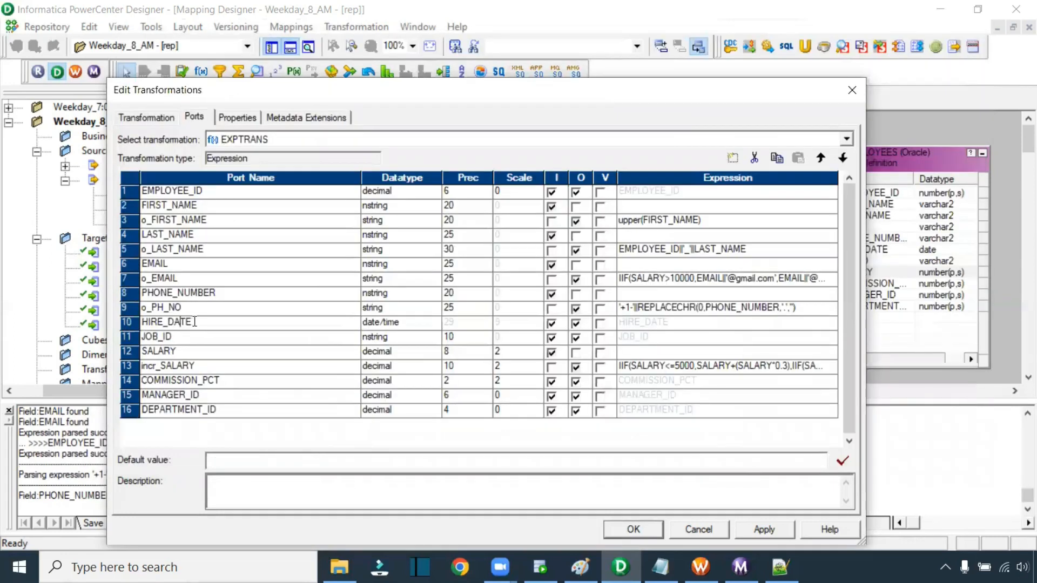
# Step: Add a new port below HIRE_DATE in the EXPTRANS transformation and name it o_LEAP
pyautogui.click(126, 318)
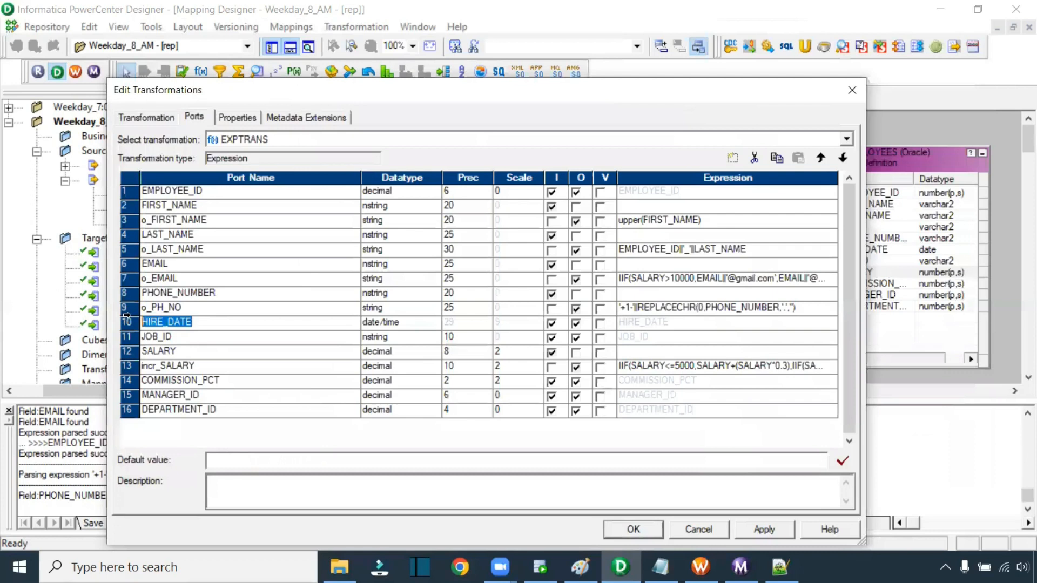
pyautogui.click(169, 336)
pyautogui.click(169, 337)
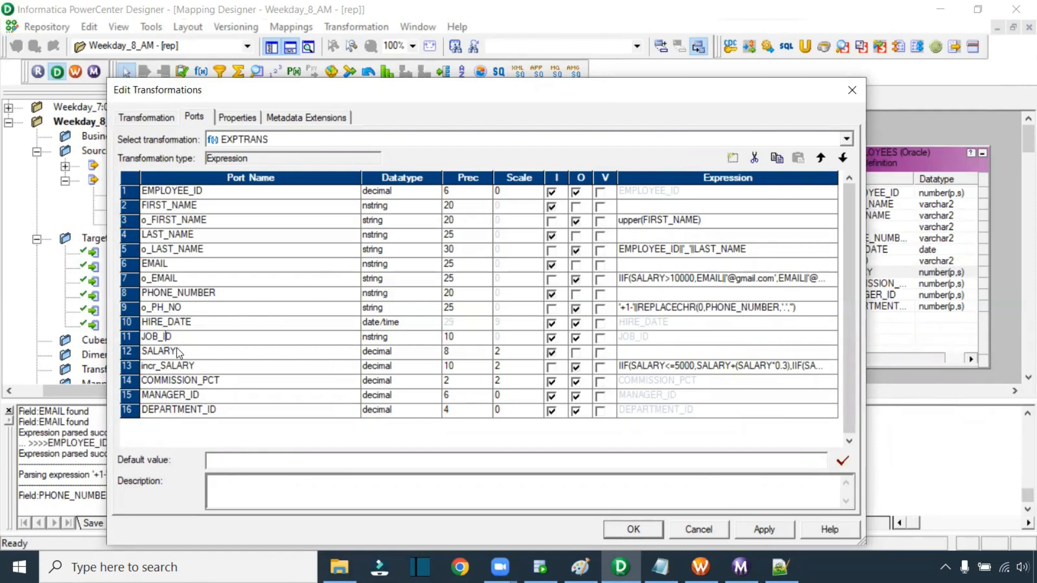
pyautogui.click(205, 324)
pyautogui.click(732, 158)
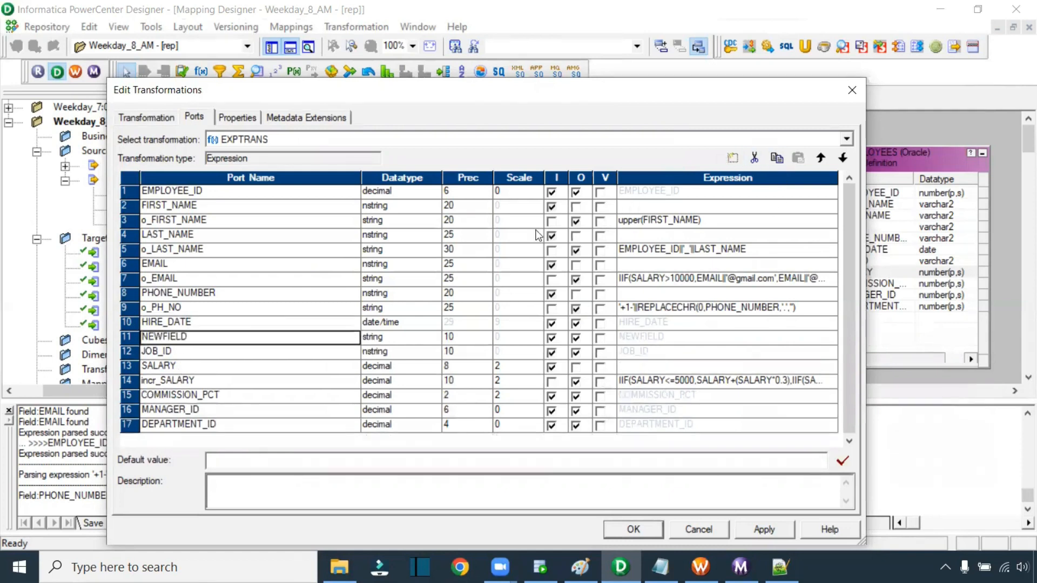
pyautogui.click(182, 339)
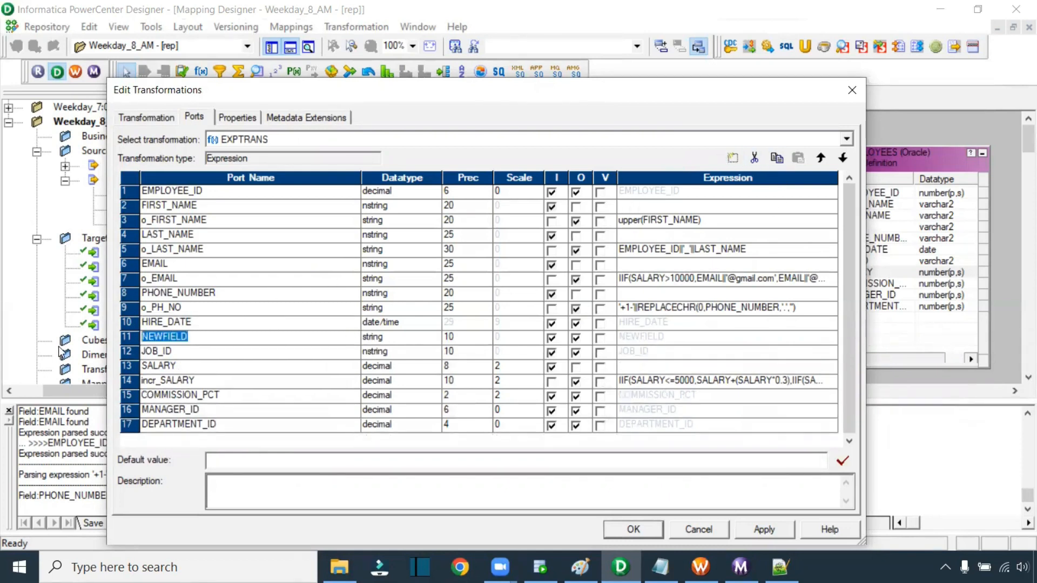
pyautogui.write('o_LEAP')
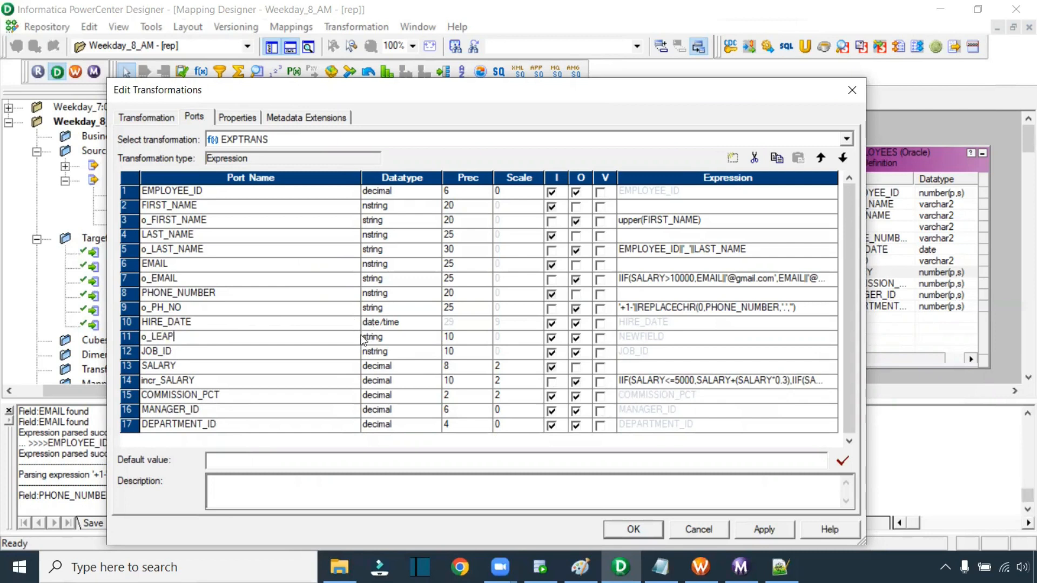
# Step: Make the o_LEAP port output-only and set its precision to 20
pyautogui.click(553, 339)
pyautogui.click(453, 337)
pyautogui.write('3')
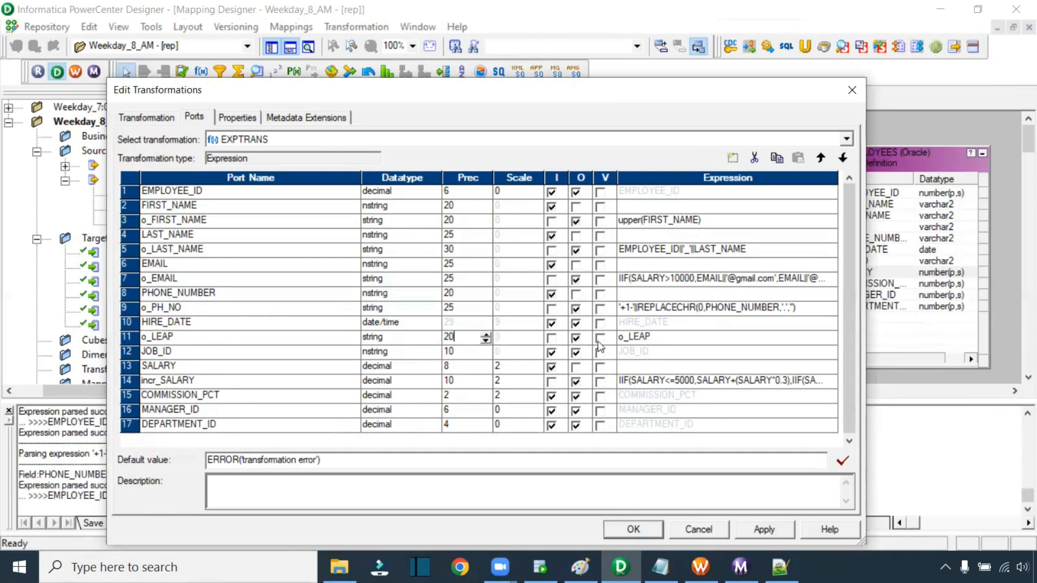
# Step: Replace the o_LEAP port's default expression with GET_DATE_PART(HIRE_DATE,'YYYY')
pyautogui.click(831, 342)
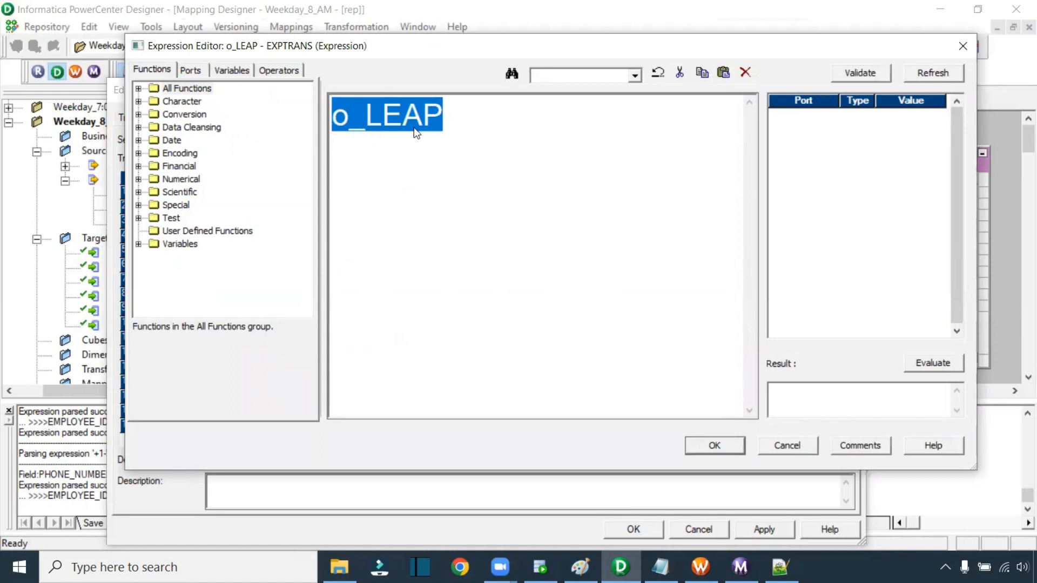
pyautogui.click(198, 71)
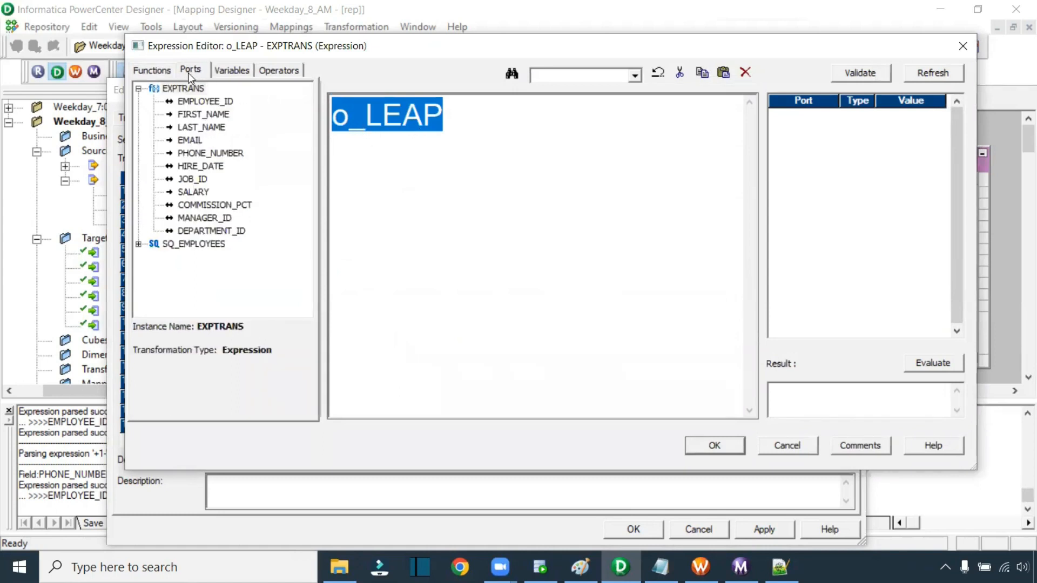
pyautogui.click(153, 71)
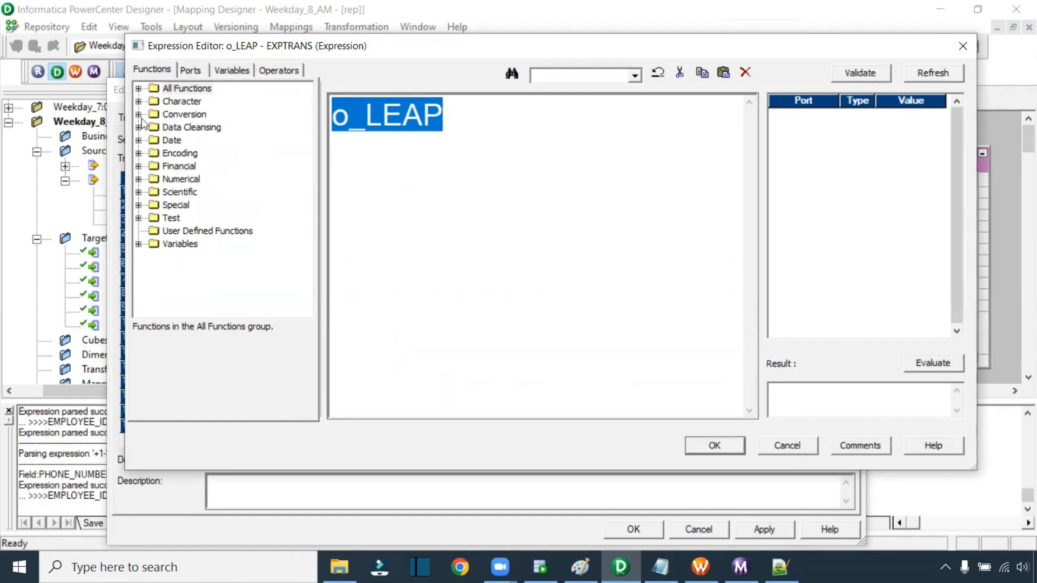
pyautogui.click(138, 140)
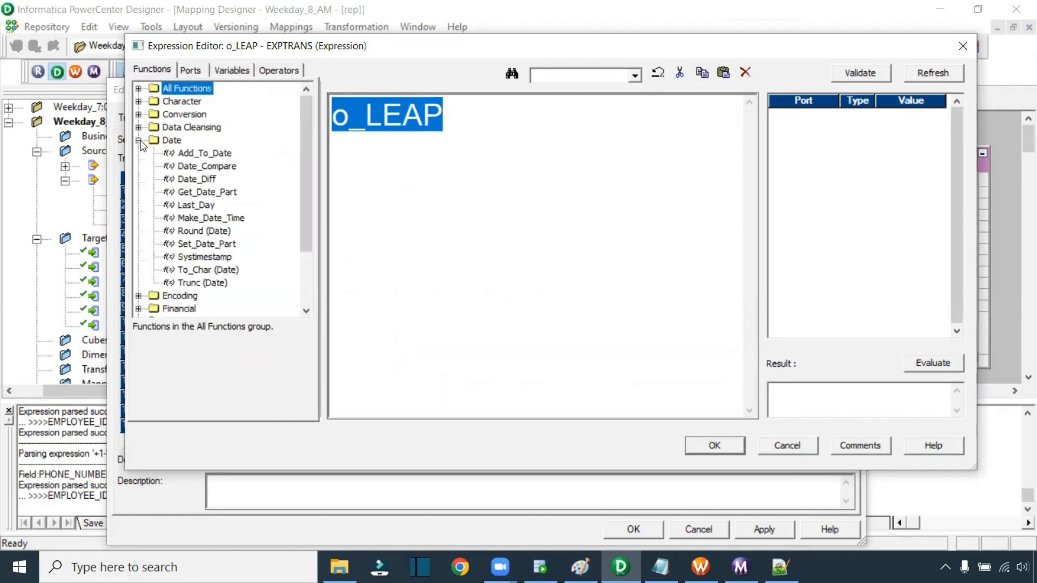
pyautogui.click(201, 193)
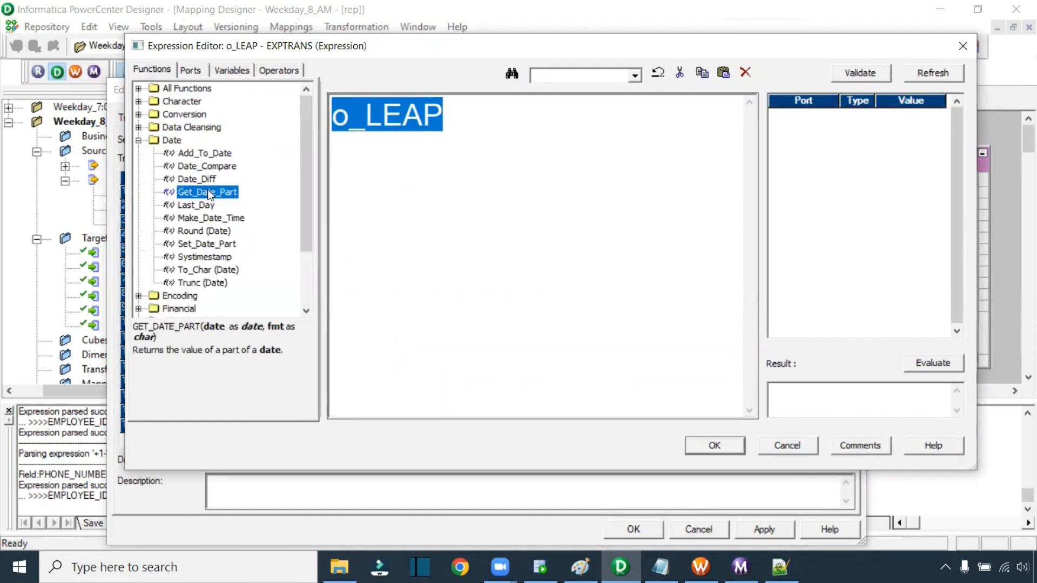
pyautogui.doubleClick(208, 192)
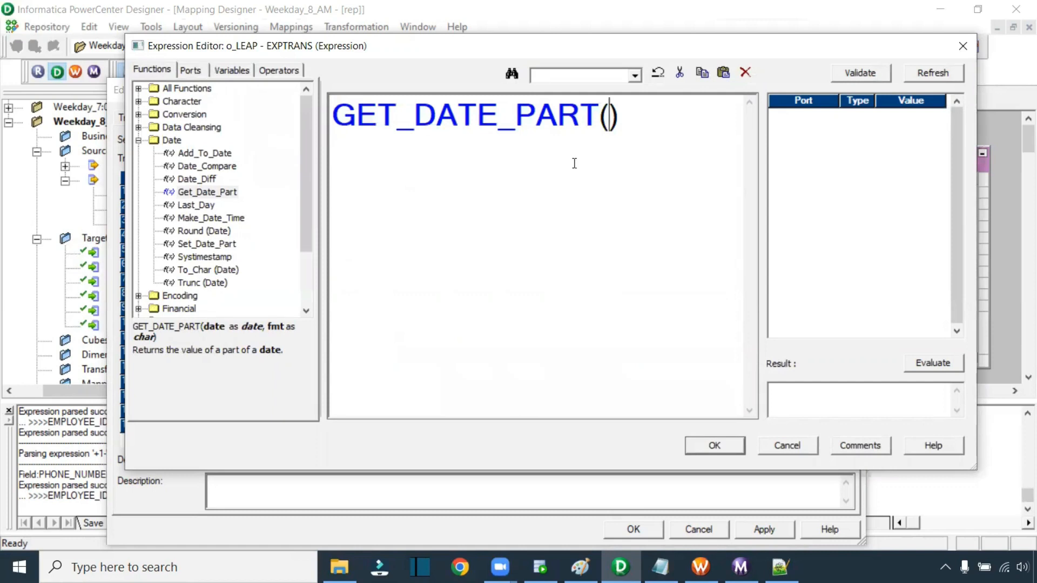
pyautogui.click(190, 70)
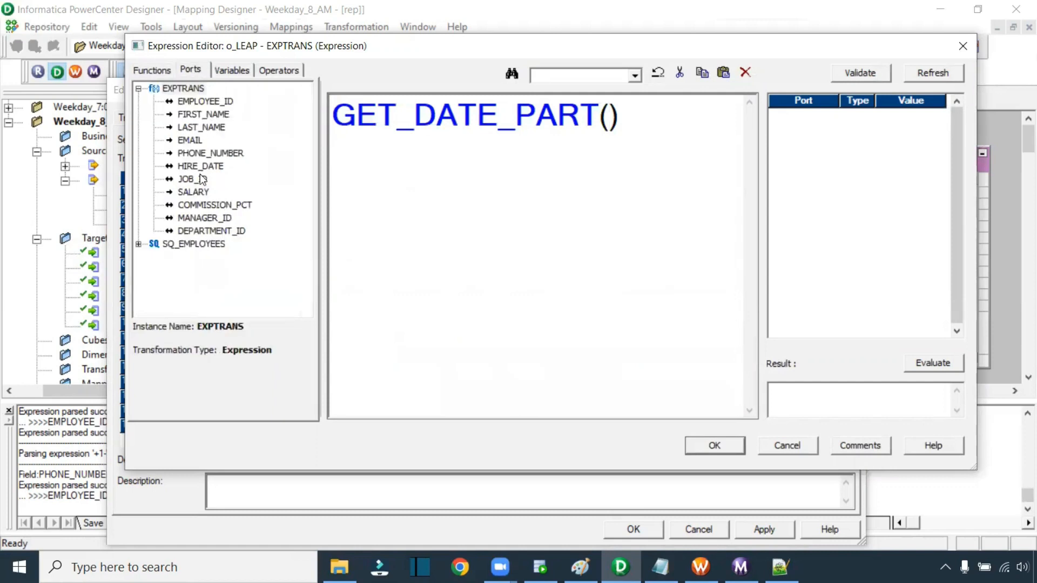
pyautogui.doubleClick(201, 166)
pyautogui.write(",'")
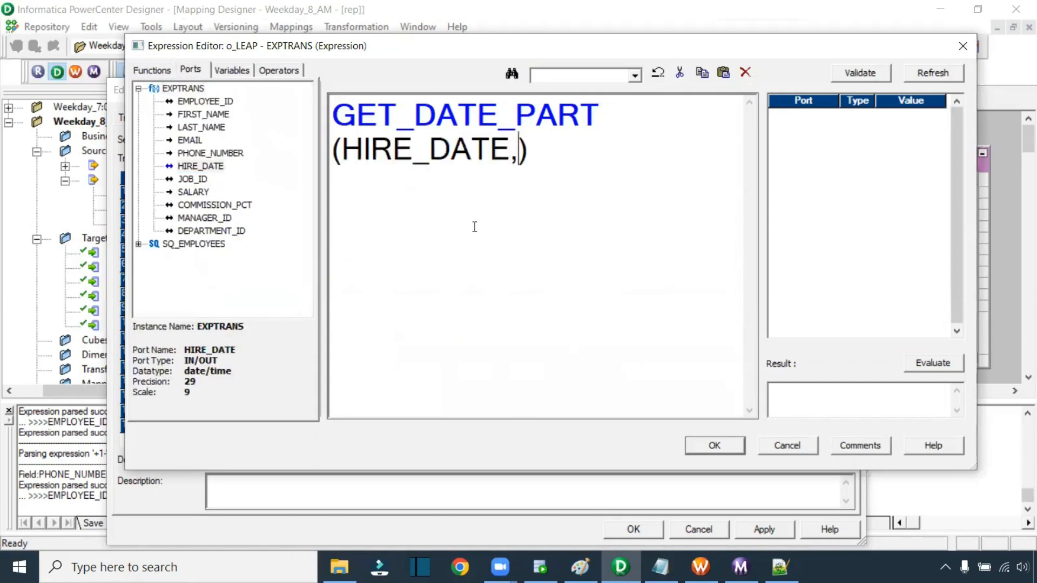
pyautogui.write("YYYY'")
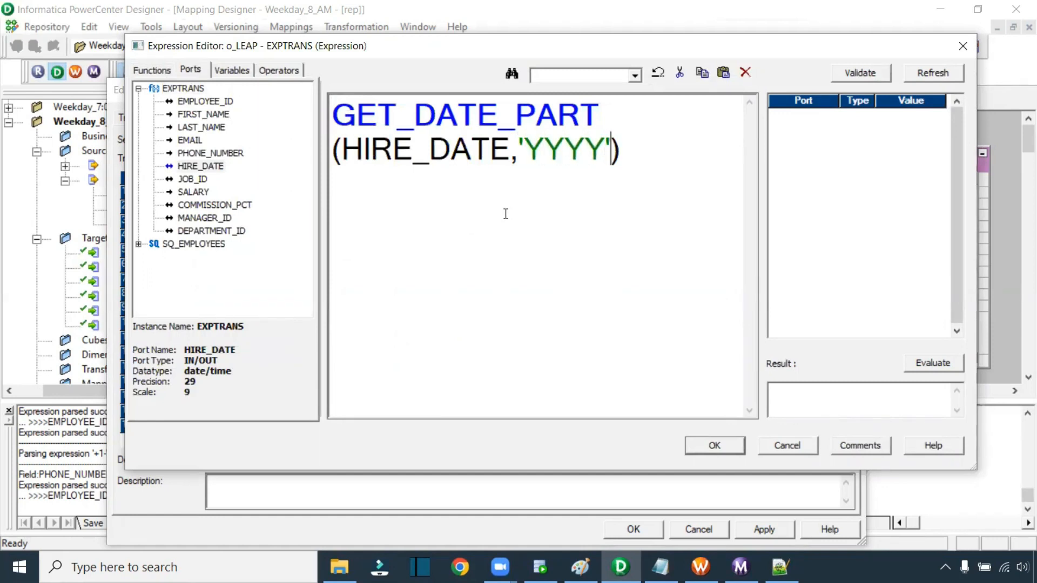
# Step: Wrap the GET_DATE_PART call in mod( ) with divisor 4 and compare the result with 0
pyautogui.scroll(-2, 536, 204)
pyautogui.scroll(-2, 430, 162)
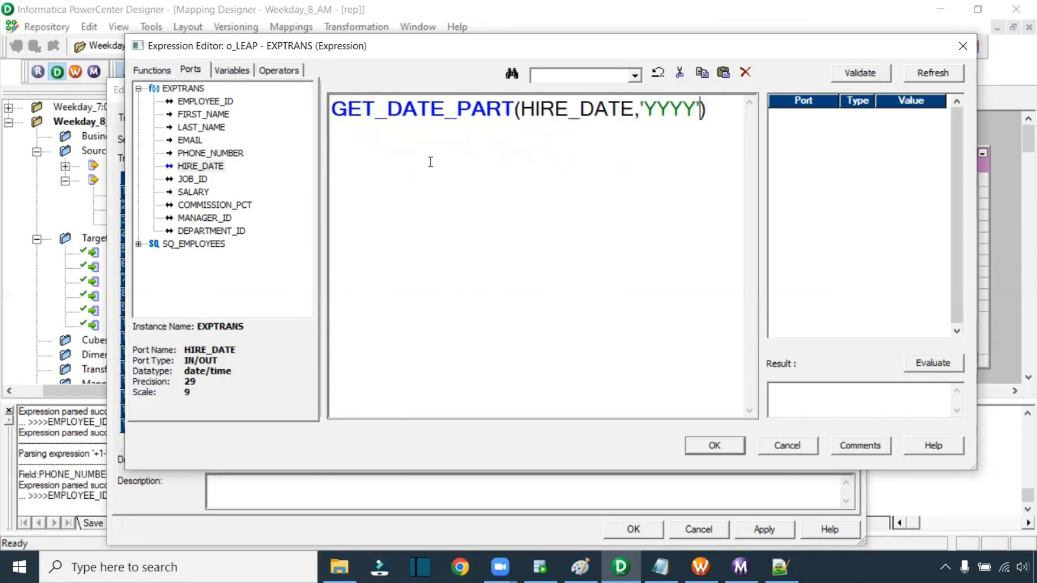
pyautogui.scroll(-1, 676, 119)
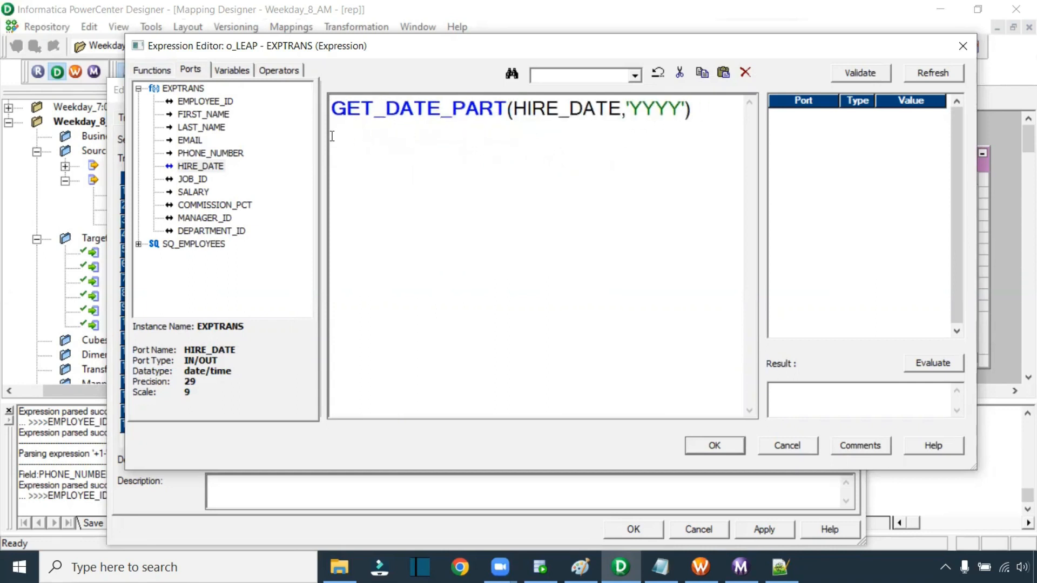
pyautogui.click(333, 114)
pyautogui.write('mod(')
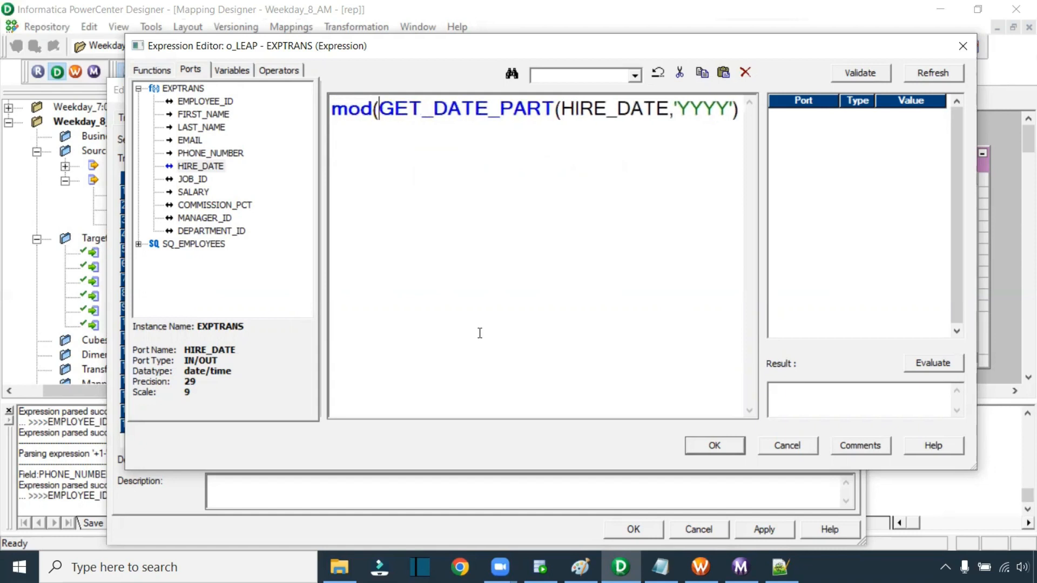
pyautogui.moveTo(378, 110); pyautogui.dragTo(738, 120)
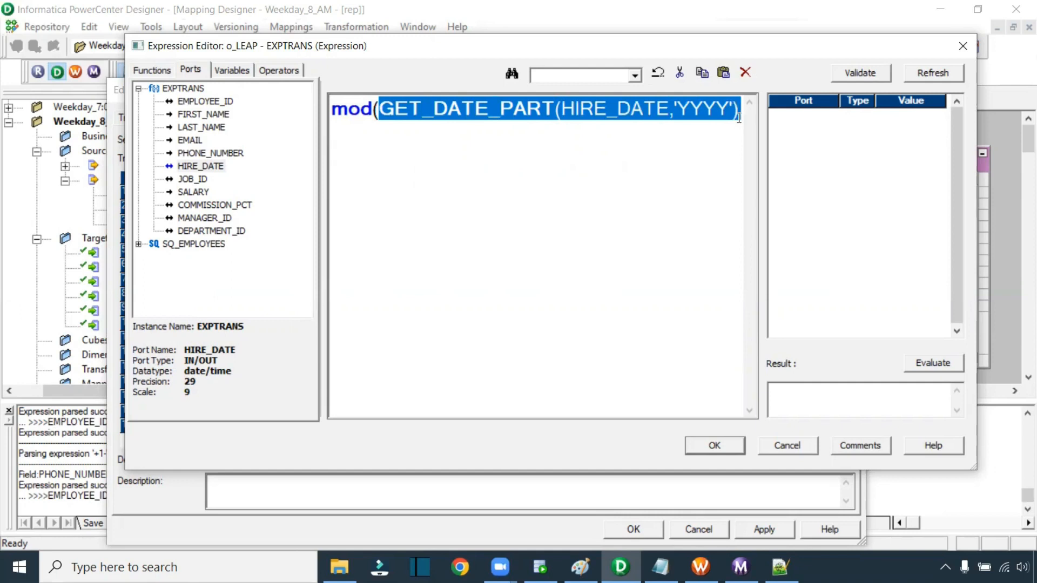
pyautogui.click(739, 120)
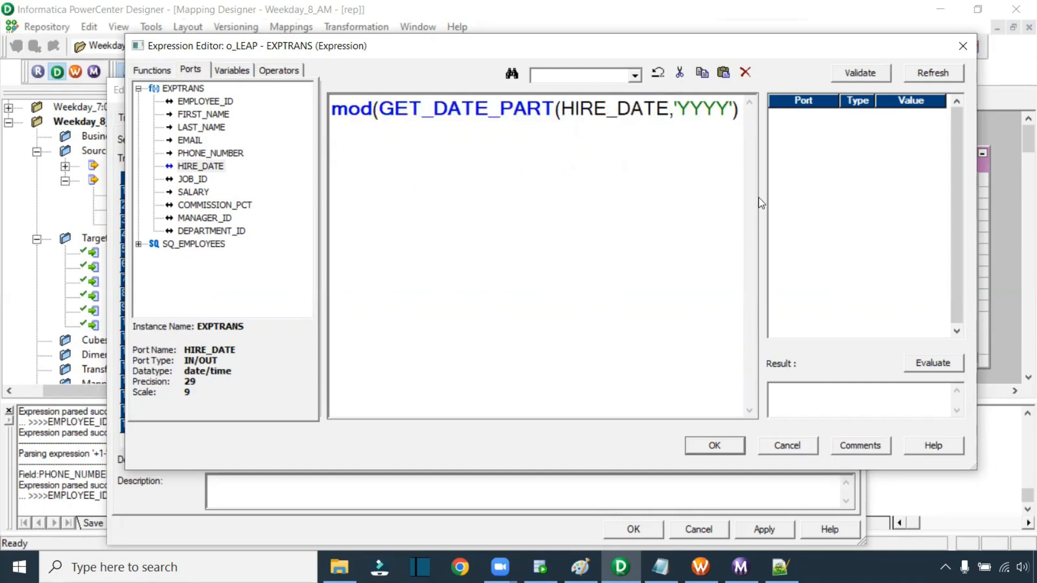
pyautogui.write(',4')
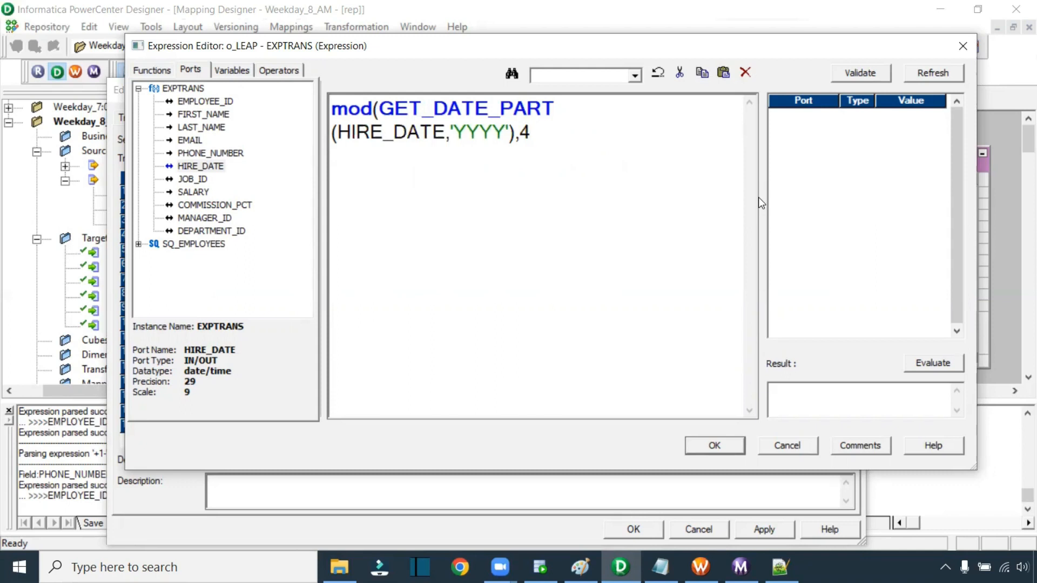
pyautogui.write(')=0')
# Step: Enclose the mod condition in an IIF that returns 'LEAP' or otherwise 'NON-LEAP', and validate the expression
pyautogui.click(324, 115)
pyautogui.click(330, 111)
pyautogui.write('||F(')
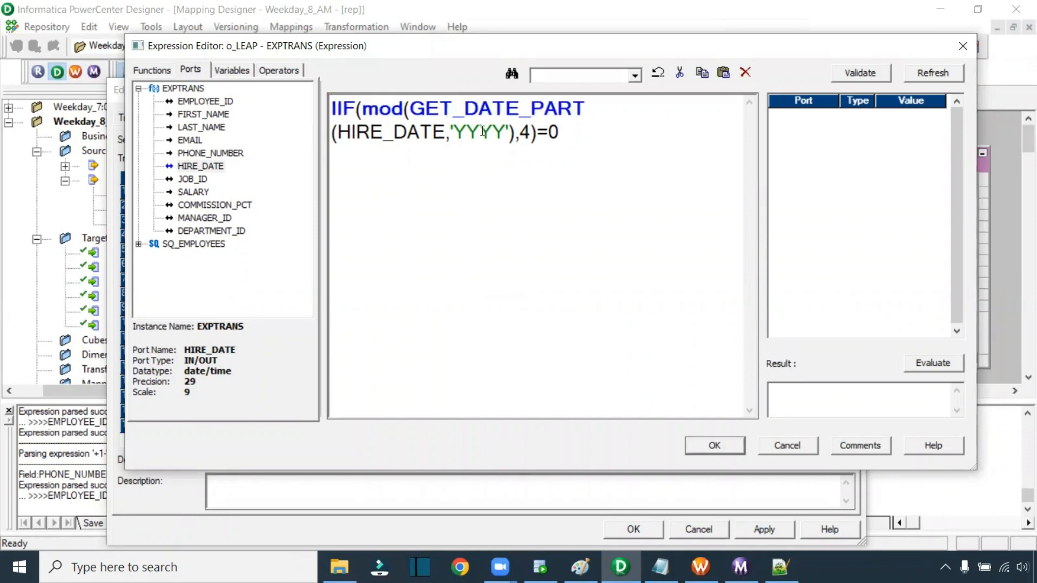
pyautogui.click(582, 151)
pyautogui.write(",'LEAP'")
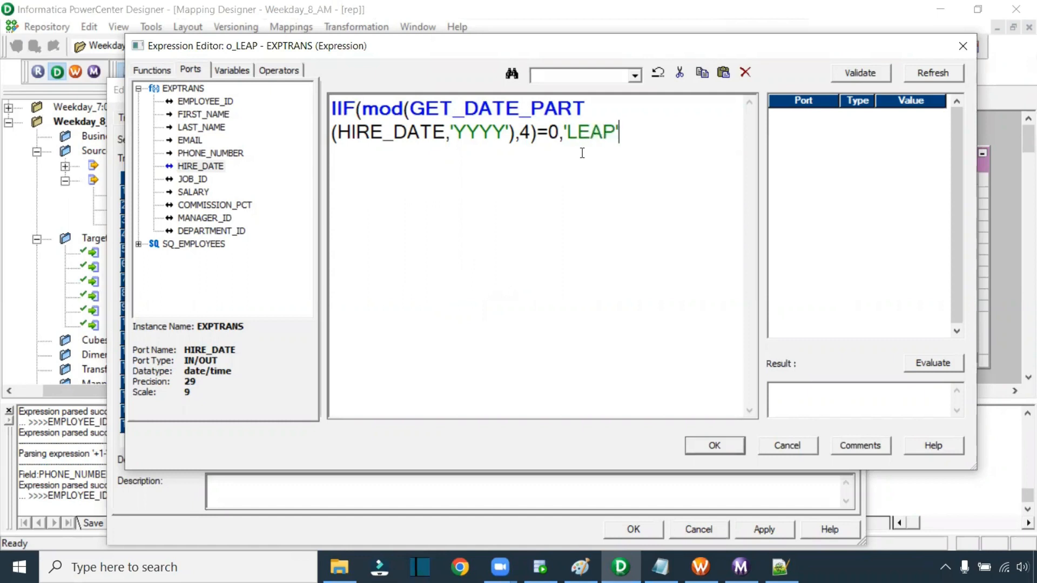
pyautogui.write(",'NON-L")
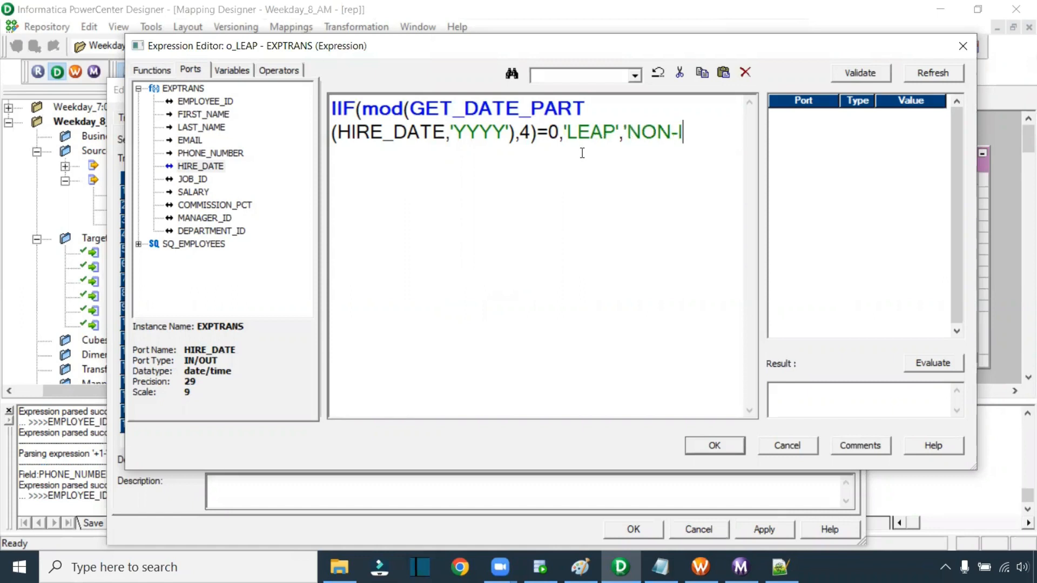
pyautogui.write("LEAP')")
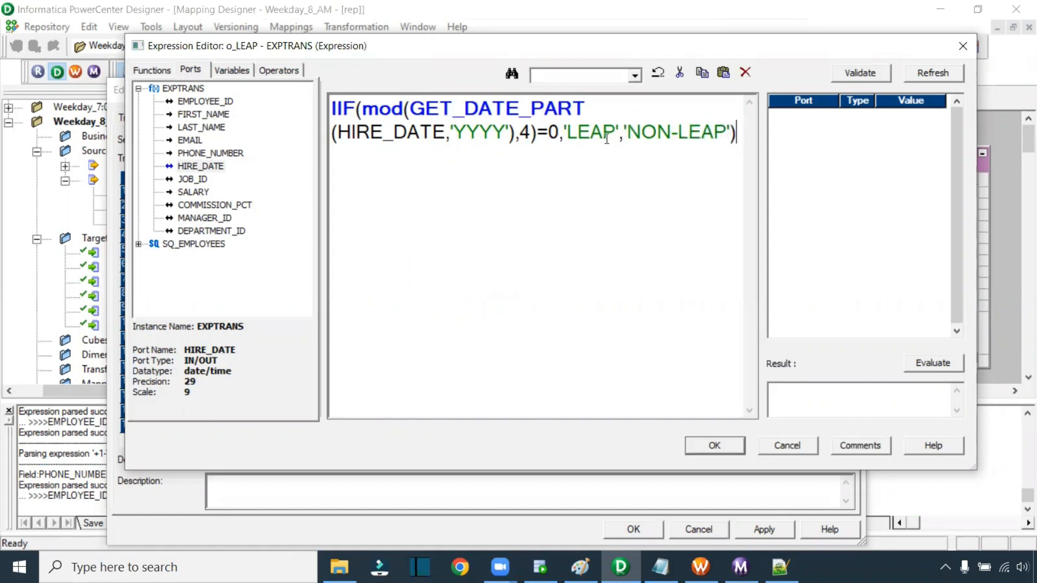
pyautogui.click(847, 71)
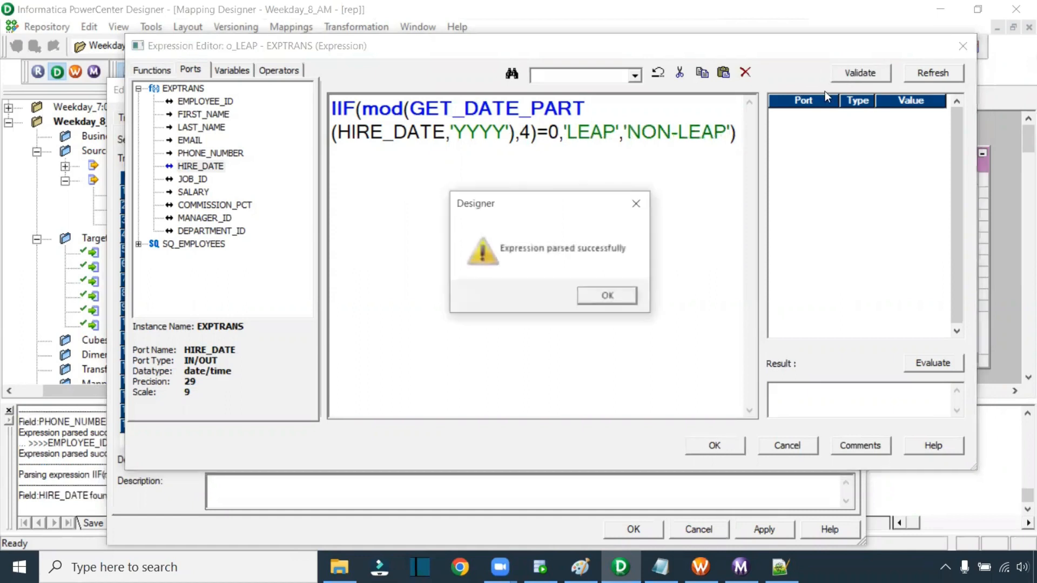
pyautogui.click(613, 293)
# Step: Copy the whole expression into the Transformation Notes file in Notepad, under "Hire_date - leap year", with blank lines after it, and save the file
pyautogui.scroll(-5, 479, 192)
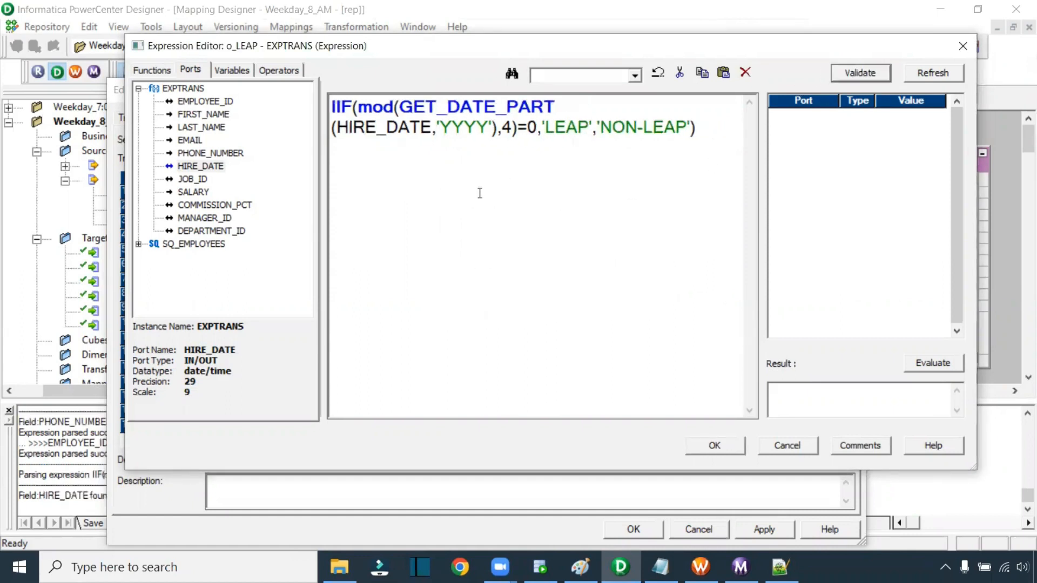
pyautogui.moveTo(480, 192); pyautogui.dragTo(354, 93)
pyautogui.hotkey('ctrl', 'c')
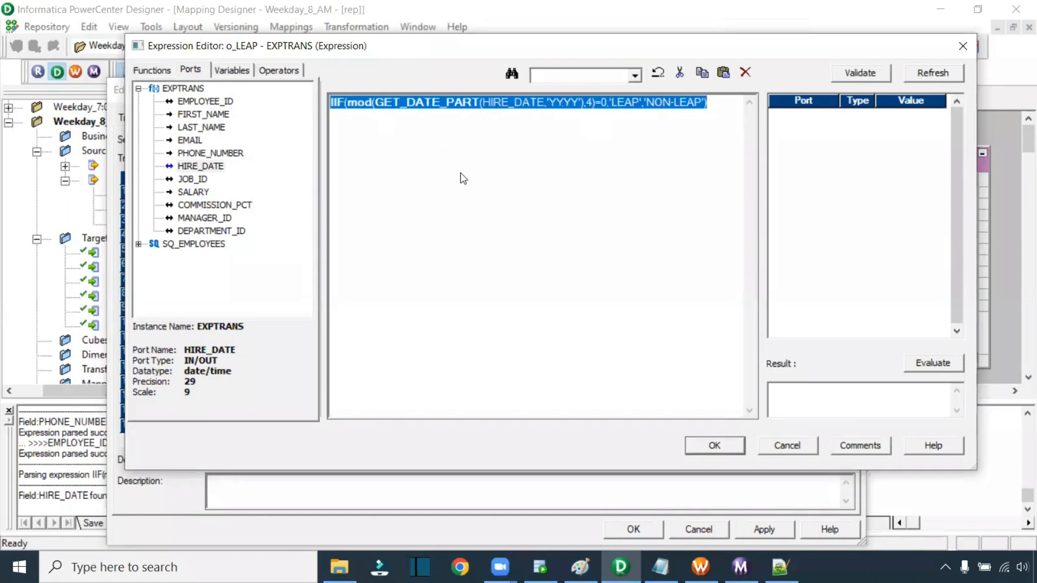
pyautogui.hotkey('alt', 'Tab')
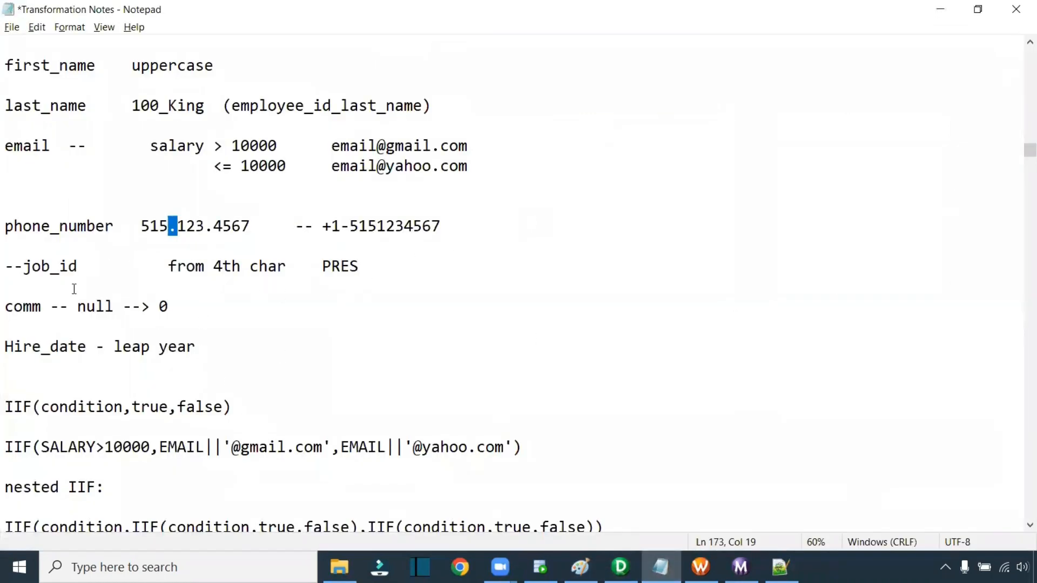
pyautogui.click(181, 366)
pyautogui.hotkey('ctrl', 'v')
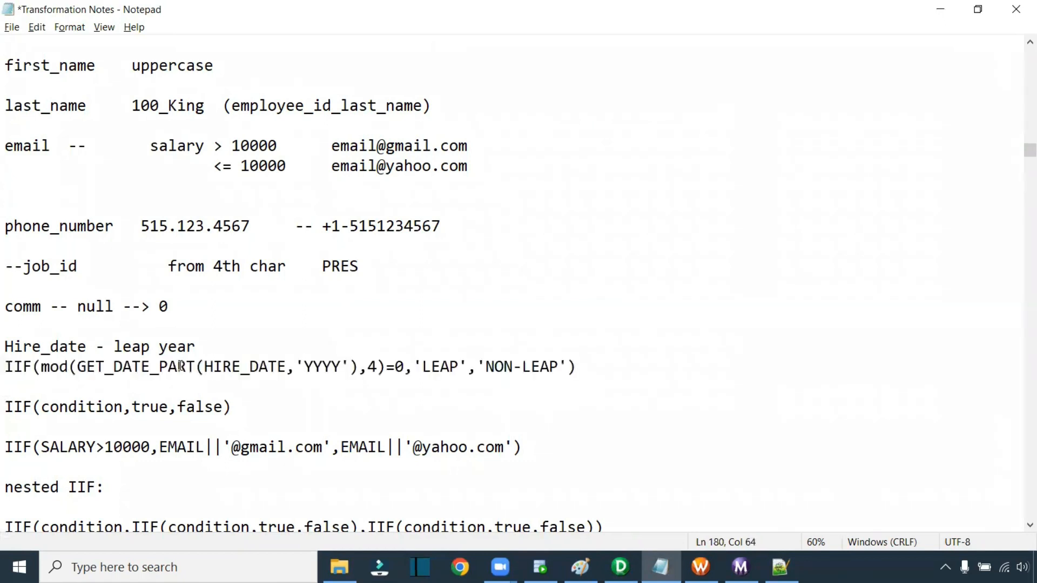
pyautogui.press('Return')
pyautogui.press('Return')
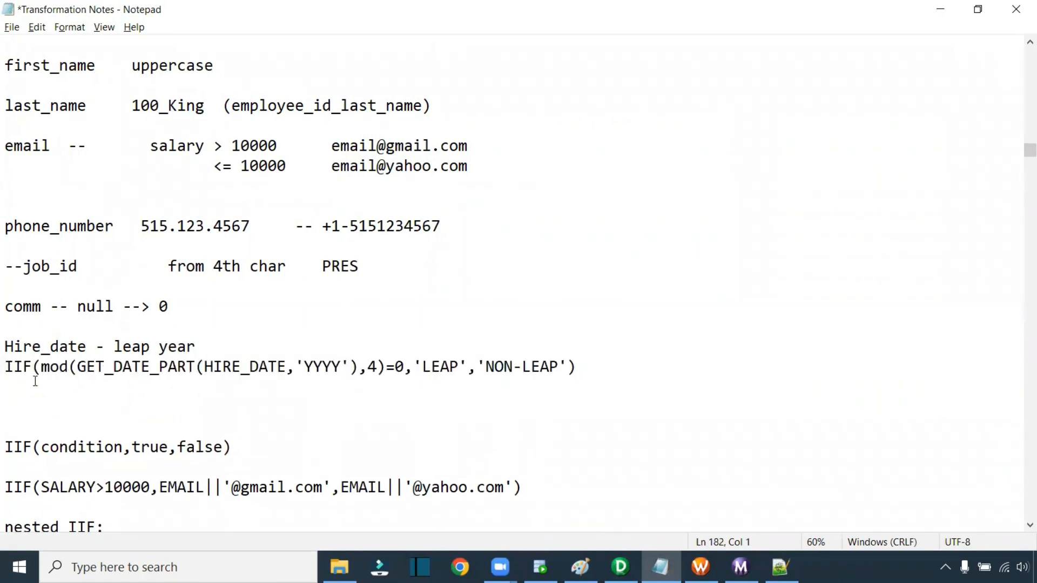
pyautogui.hotkey('ctrl', 's')
pyautogui.click(255, 339)
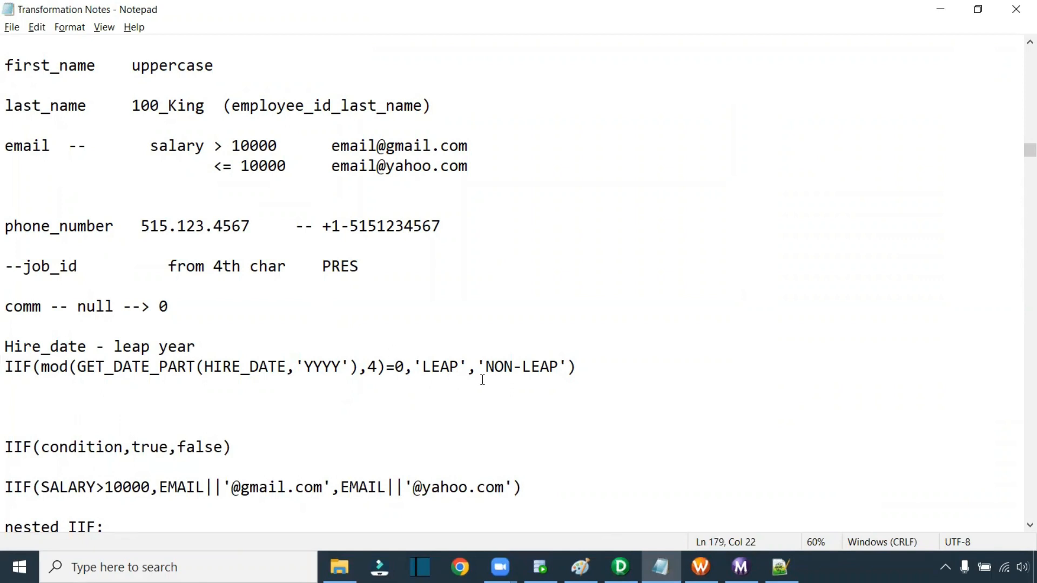
# Step: Switch back to PowerCenter Designer and accept the o_LEAP expression
pyautogui.hotkey('alt', 'Tab')
pyautogui.click(716, 445)
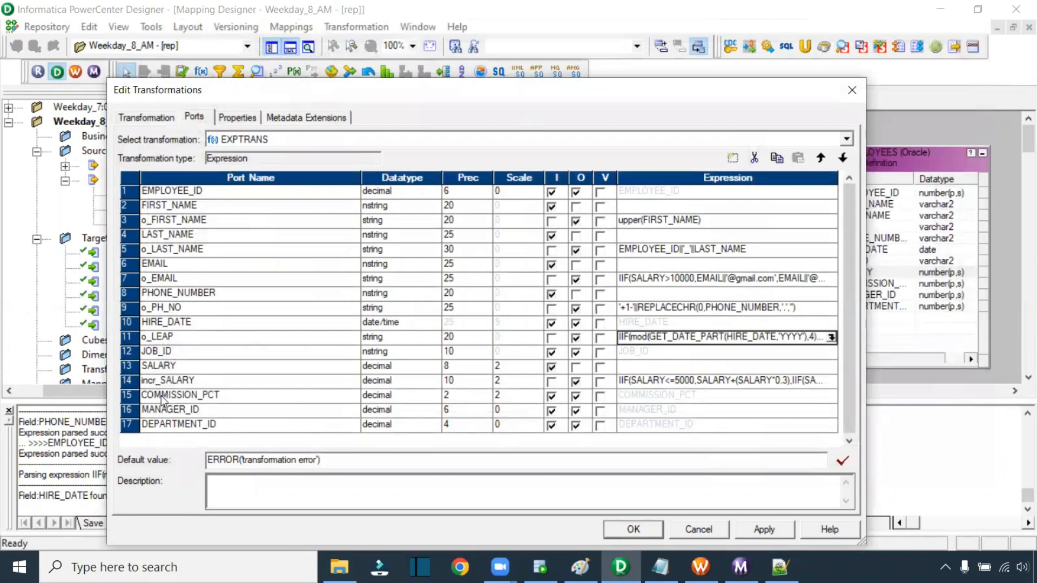
# Step: Add a new port directly below COMMISSION_PCT in EXPTRANS and name it o_COMM
pyautogui.click(171, 397)
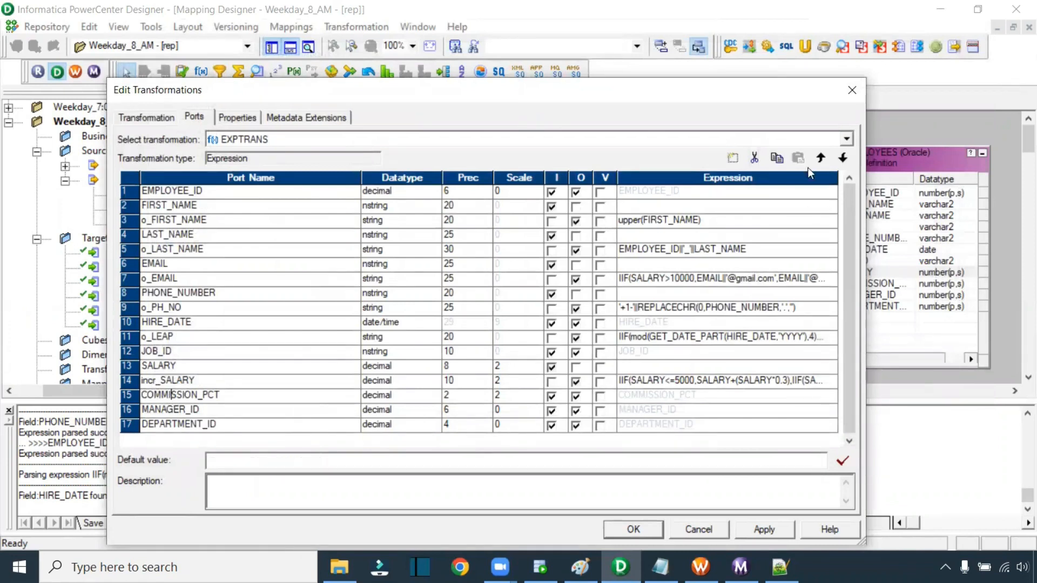
pyautogui.click(733, 158)
pyautogui.scroll(-1, 848, 341)
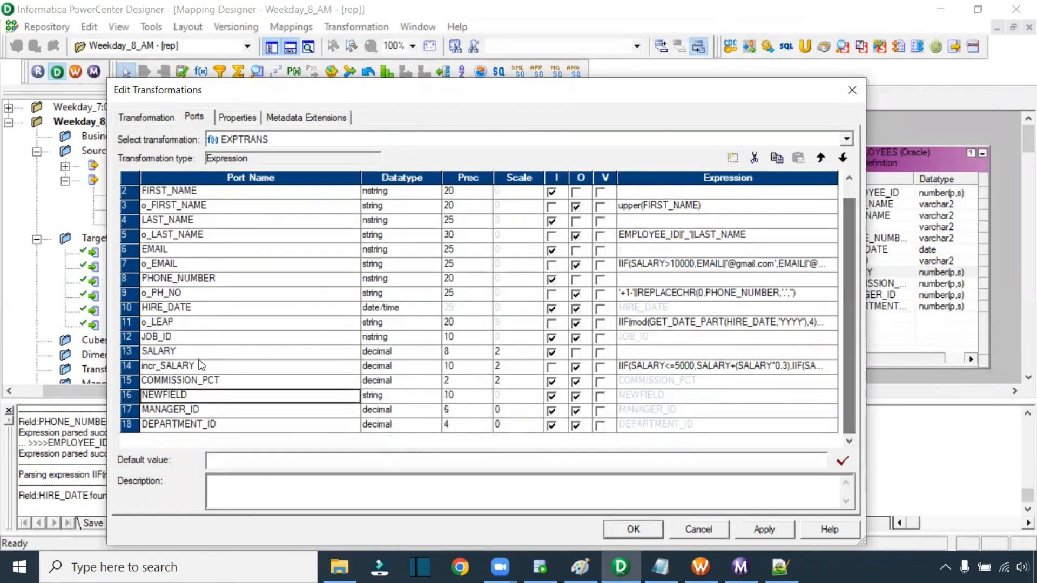
pyautogui.doubleClick(181, 397)
pyautogui.write('o_COMM')
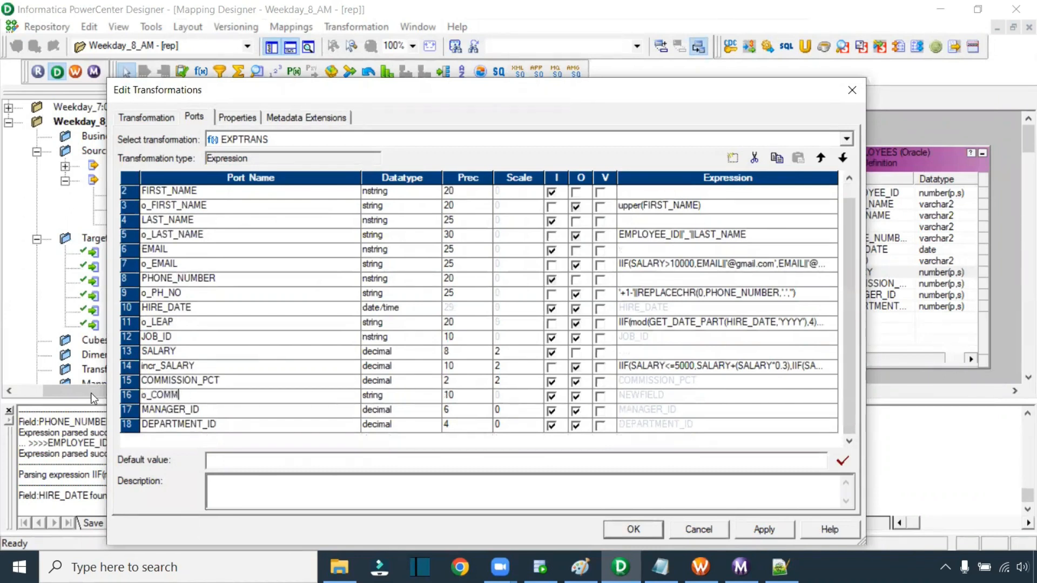
# Step: Set o_COMM to the decimal datatype as an output-only port, and make COMMISSION_PCT input-only
pyautogui.click(384, 397)
pyautogui.click(384, 397)
pyautogui.click(388, 401)
pyautogui.click(389, 443)
pyautogui.click(550, 395)
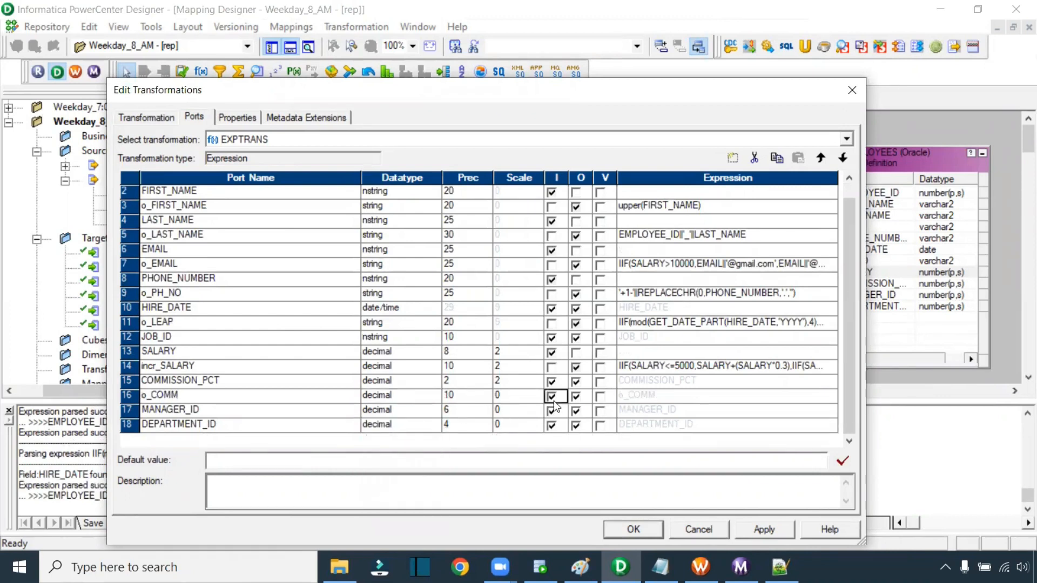
pyautogui.click(576, 381)
# Step: Write the o_COMM expression as IIF(ISNULL(COMMISSION_PCT),0,COMMISSION_PCT), using the COMMISSION_PCT port from EXPTRANS
pyautogui.click(832, 397)
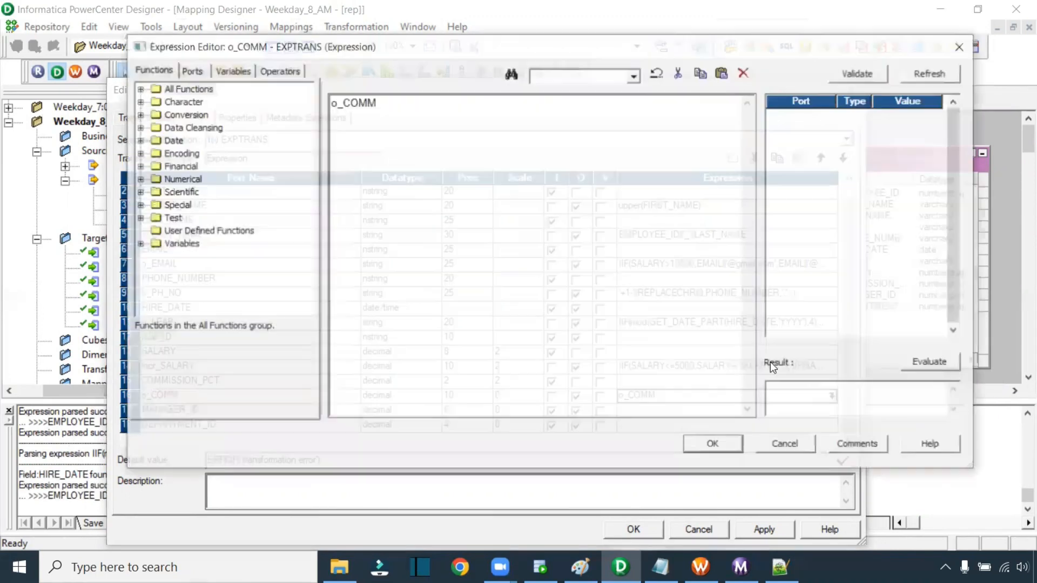
pyautogui.write('IIF(')
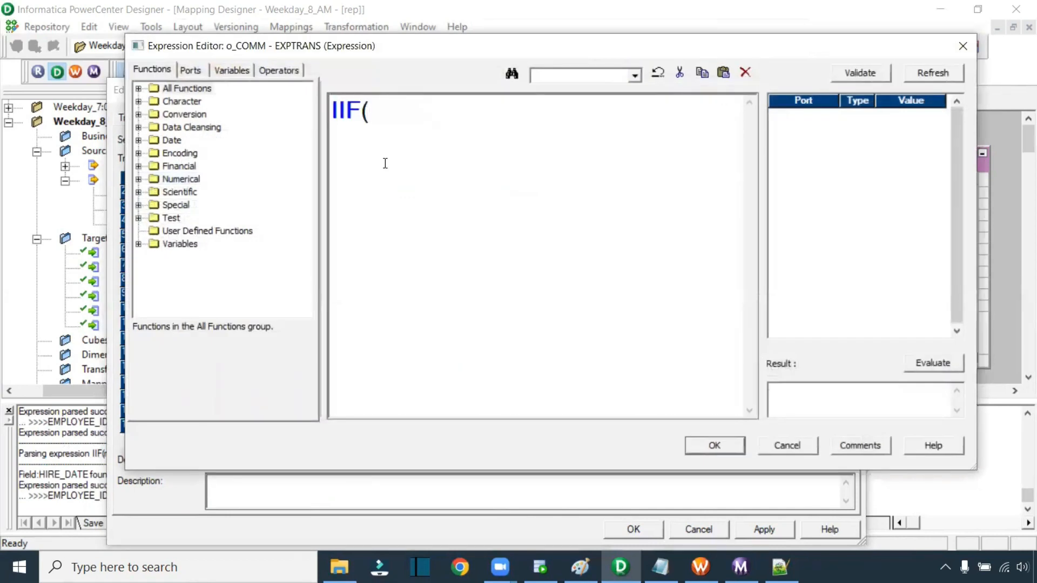
pyautogui.write('ISNULL(')
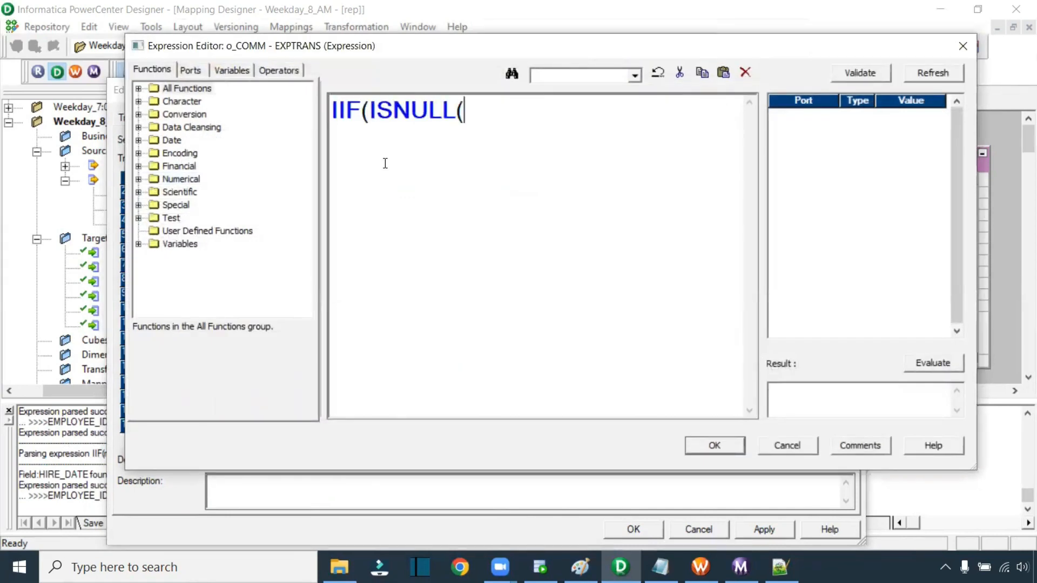
pyautogui.click(192, 71)
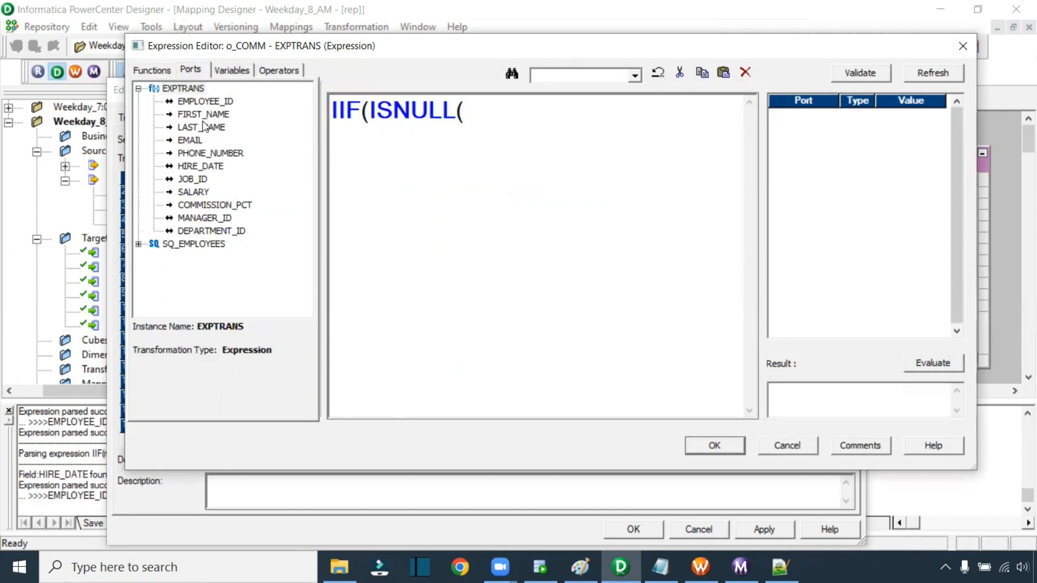
pyautogui.doubleClick(215, 205)
pyautogui.click(680, 115)
pyautogui.write('),')
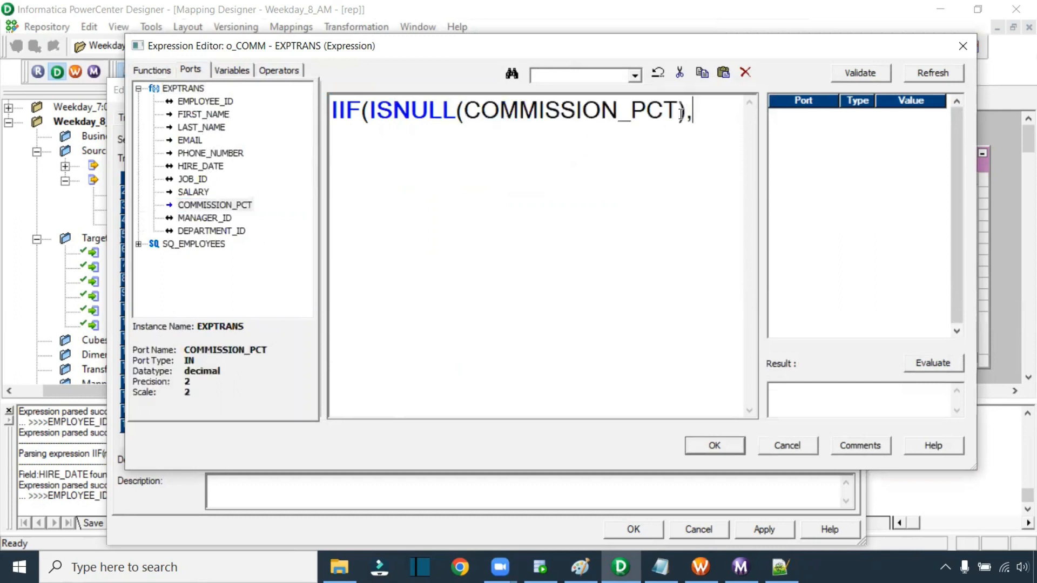
pyautogui.write('0,')
pyautogui.doubleClick(236, 198)
pyautogui.write(')')
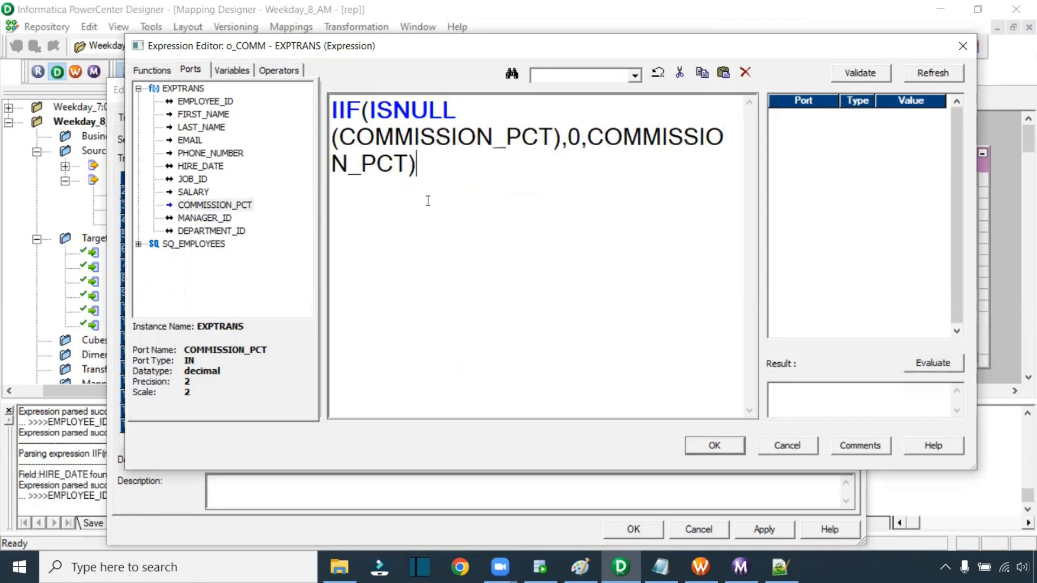
pyautogui.scroll(-3, 428, 200)
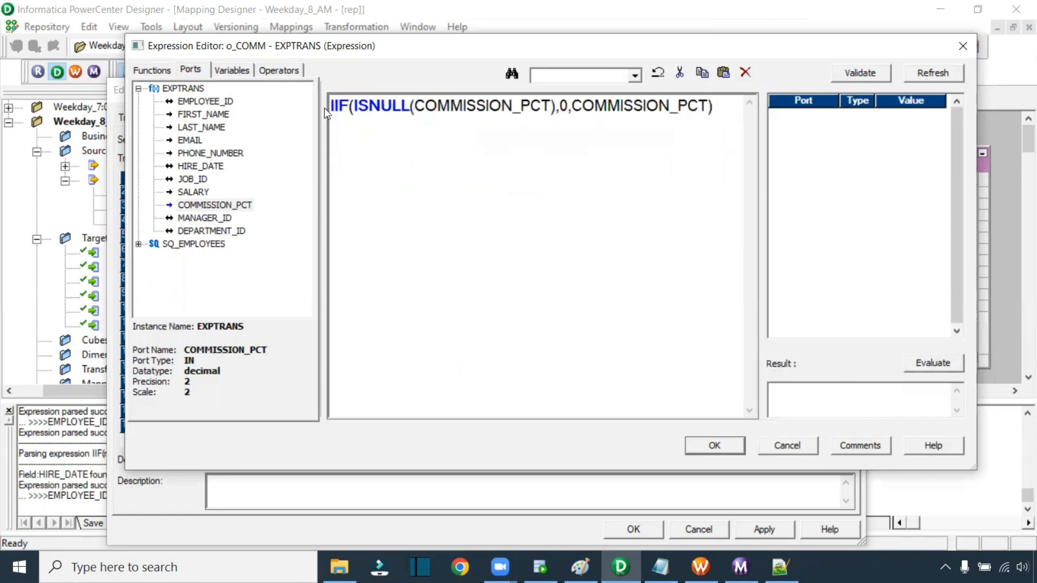
# Step: Validate and accept the o_COMM expression, and confirm the changes to the EXPTRANS transformation
pyautogui.click(861, 75)
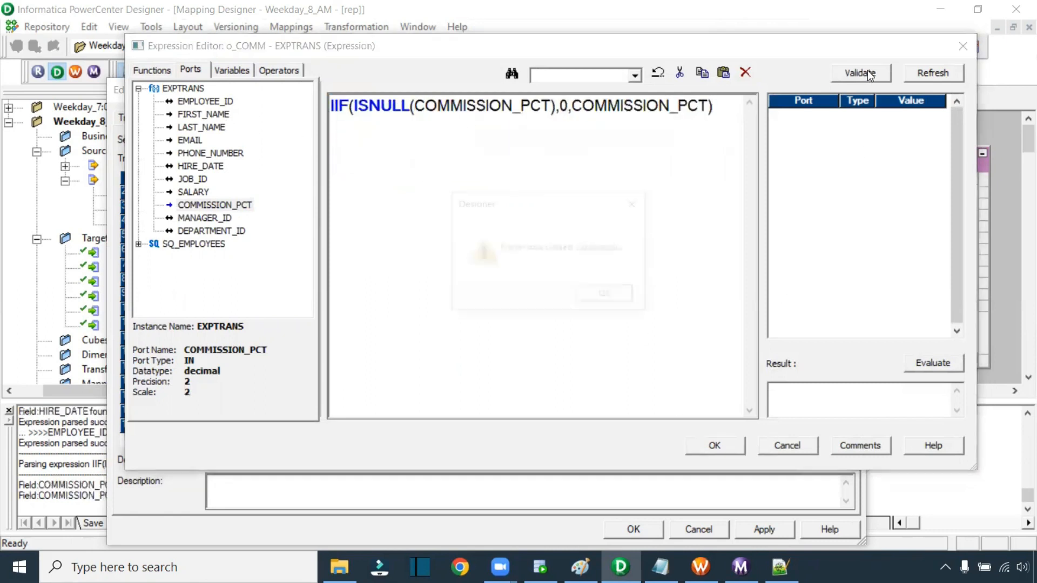
pyautogui.click(608, 297)
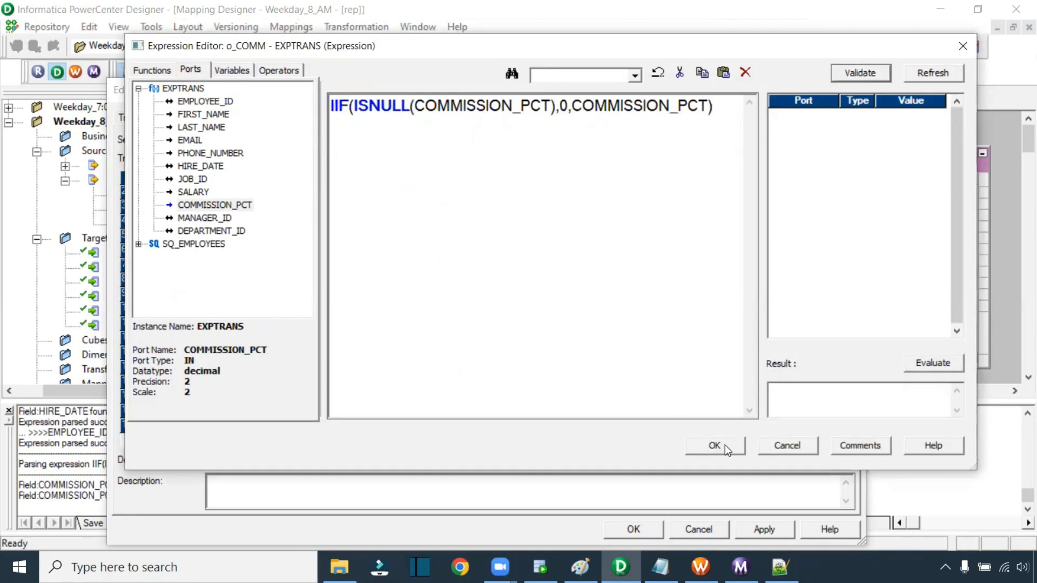
pyautogui.click(718, 445)
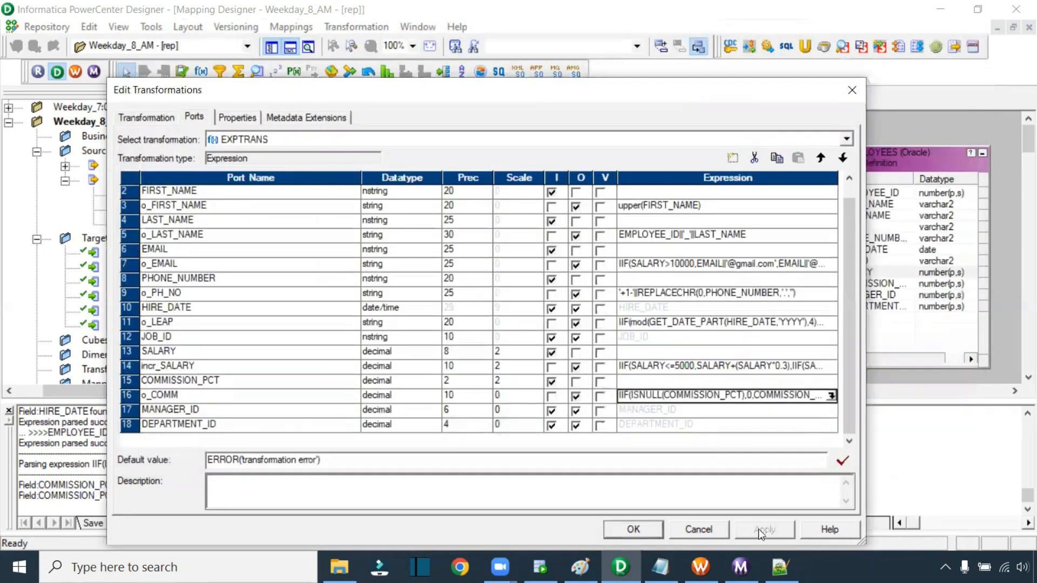
pyautogui.click(656, 531)
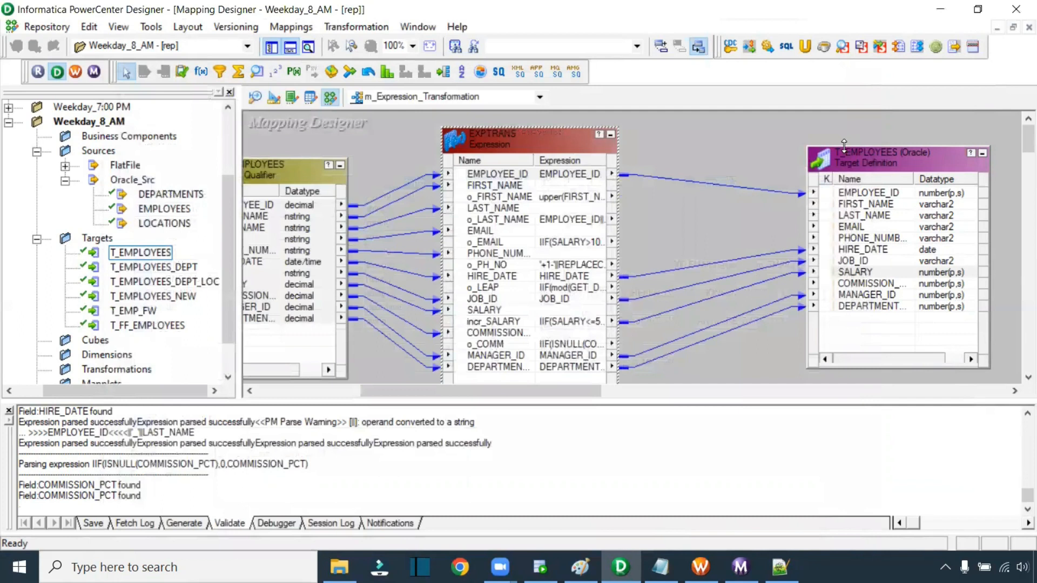
# Step: Extend the T_EMPLOYEES and EXPTRANS boxes upward, and link o_FIRST_NAME and o_LAST_NAME to the target's FIRST_NAME and LAST_NAME
pyautogui.moveTo(844, 146); pyautogui.dragTo(844, 118)
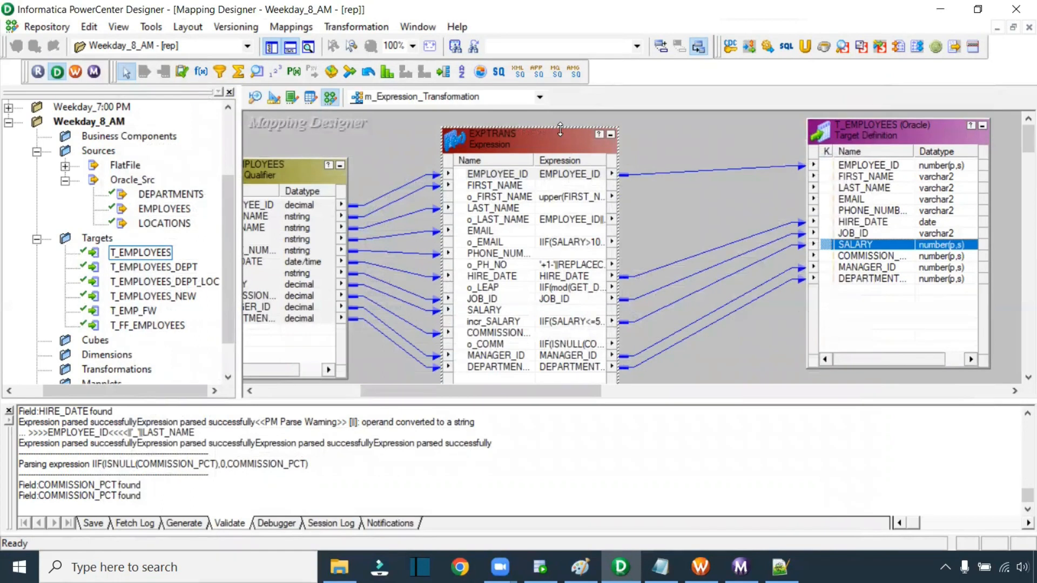
pyautogui.moveTo(560, 130); pyautogui.dragTo(560, 115)
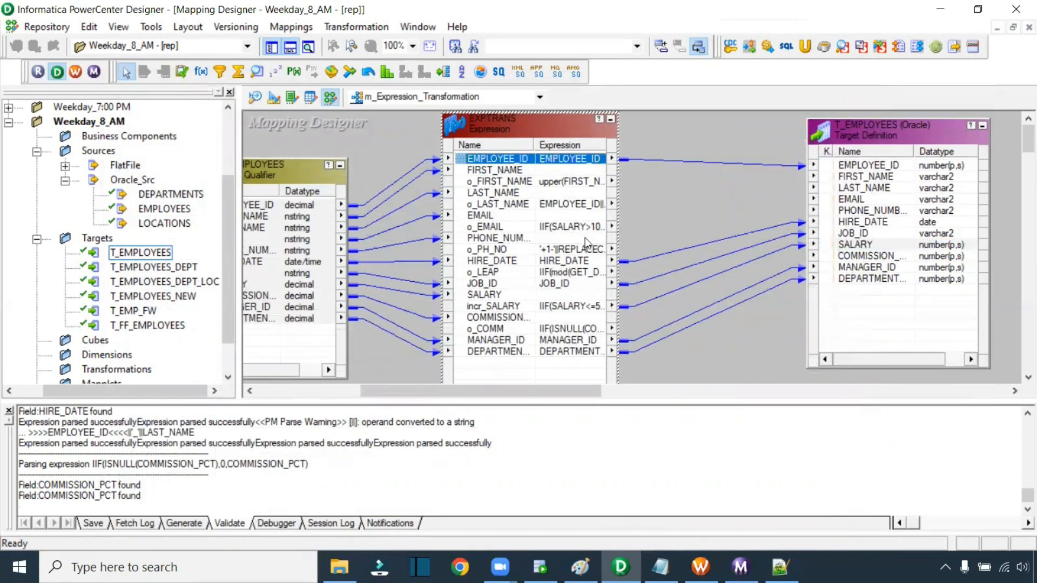
pyautogui.click(491, 181)
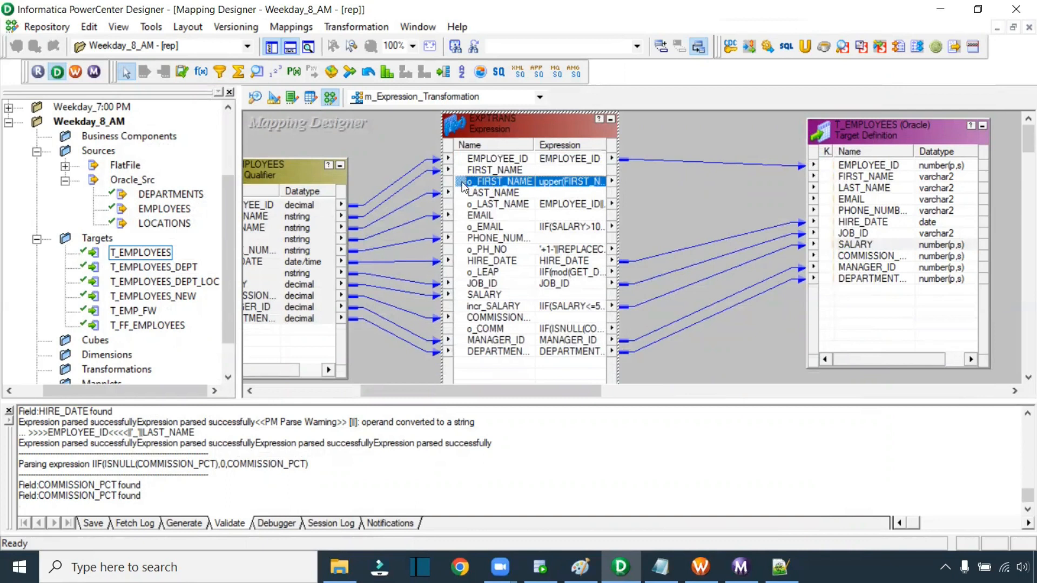
pyautogui.click(500, 169)
pyautogui.click(489, 184)
pyautogui.moveTo(461, 182); pyautogui.dragTo(848, 177)
pyautogui.click(511, 207)
pyautogui.moveTo(545, 204); pyautogui.dragTo(864, 188)
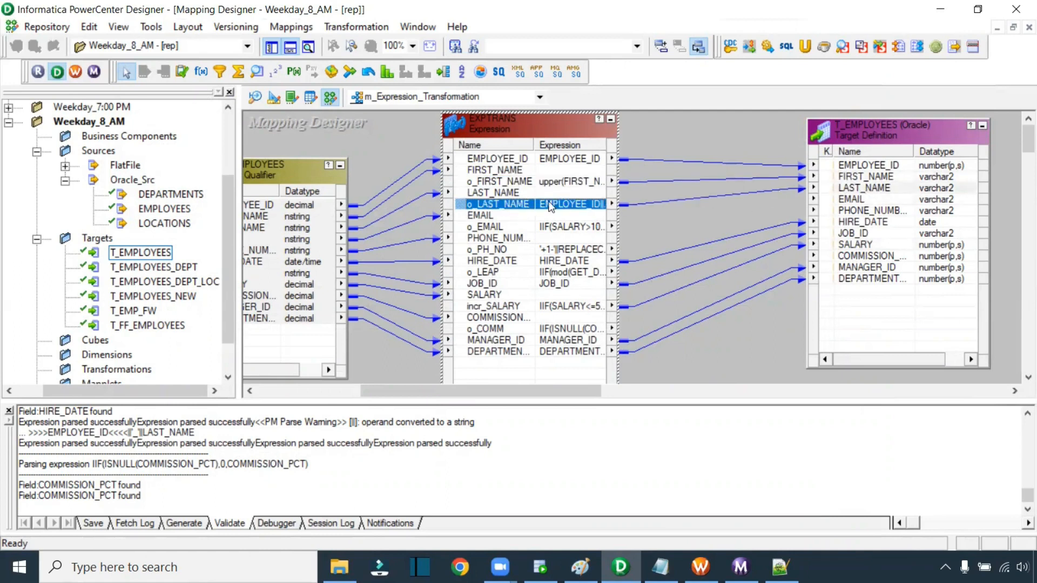
# Step: Link o_EMAIL, o_PH_NO and o_COMM in EXPTRANS to the EMAIL, phone number and commission columns of T_EMPLOYEES
pyautogui.click(494, 226)
pyautogui.moveTo(467, 226); pyautogui.dragTo(851, 199)
pyautogui.click(482, 249)
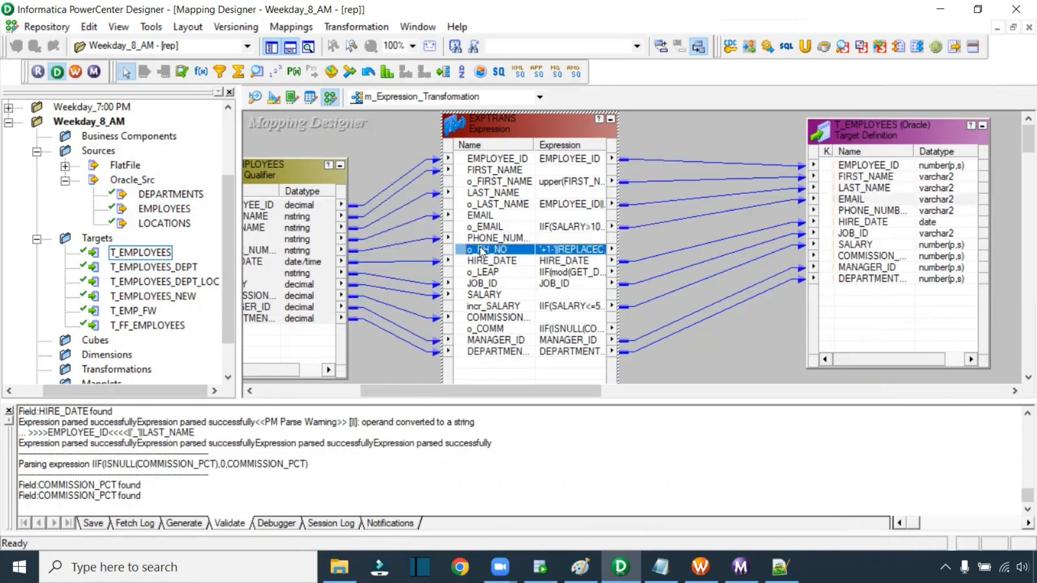
pyautogui.moveTo(463, 252); pyautogui.dragTo(851, 211)
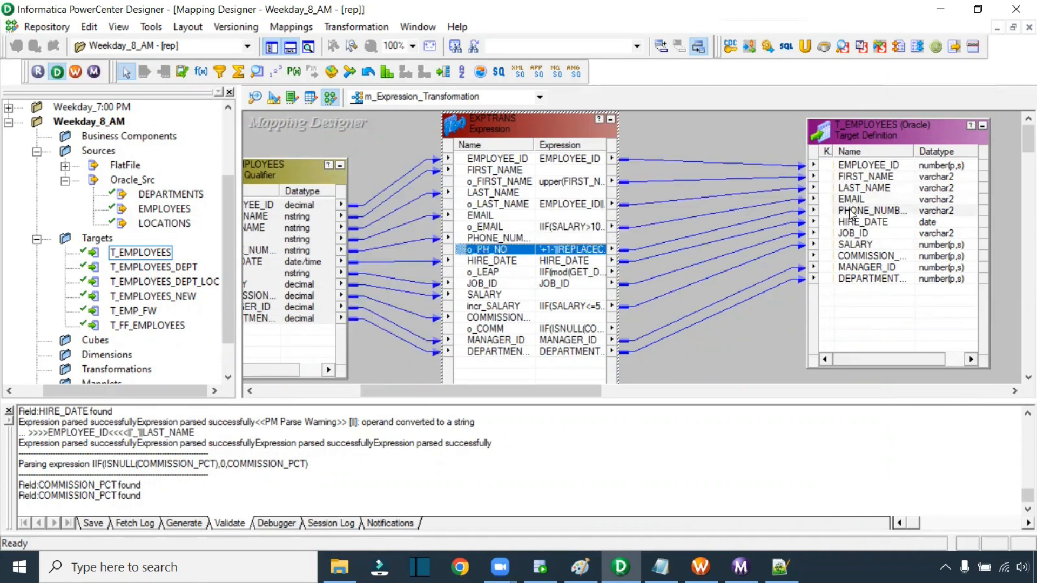
pyautogui.click(487, 328)
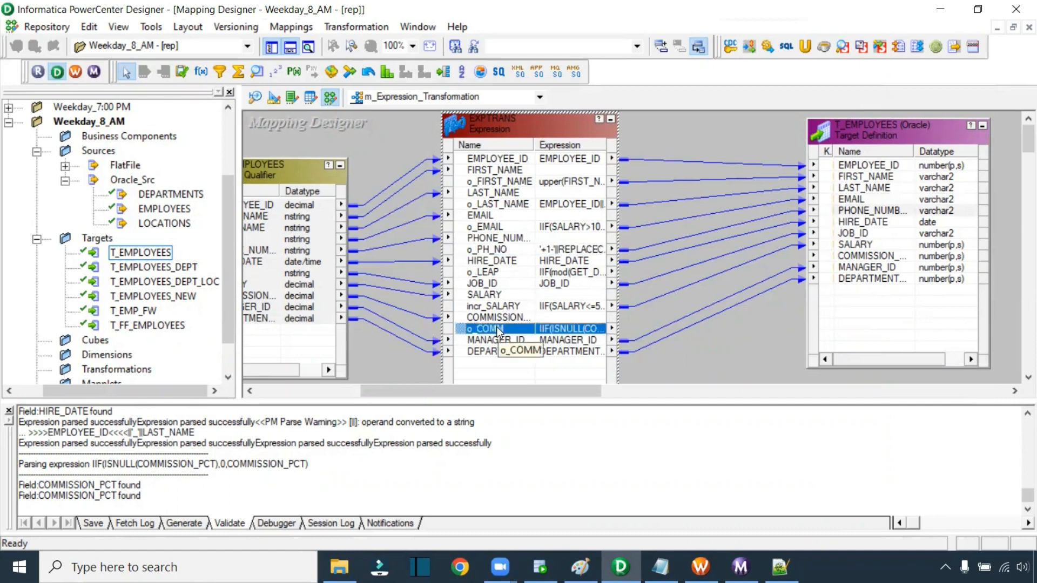
pyautogui.moveTo(487, 330); pyautogui.dragTo(863, 256)
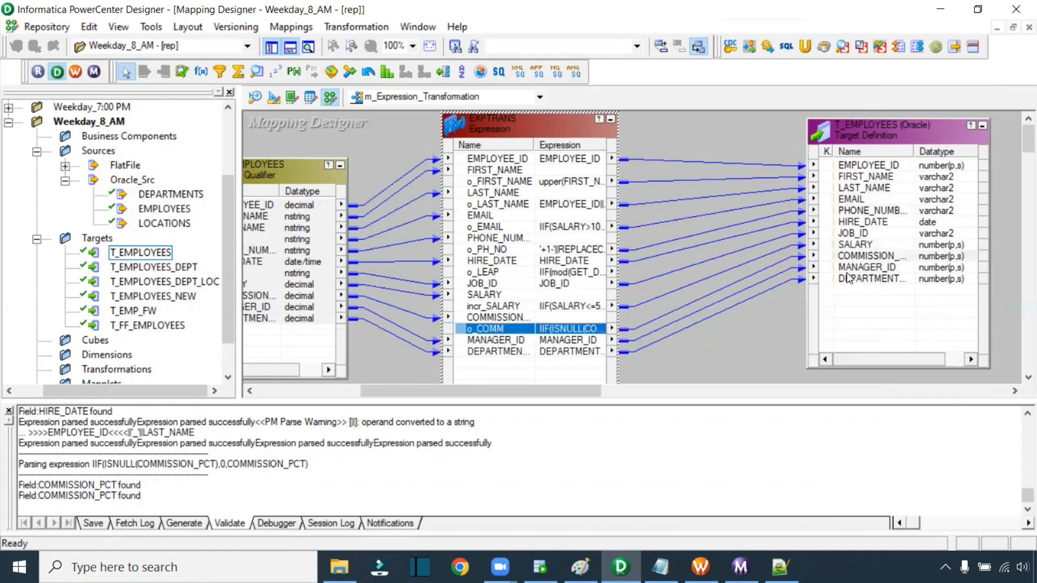
# Step: Replace the link into the target's JOB_ID with one from o_LEAP, and save the mapping
pyautogui.click(781, 240)
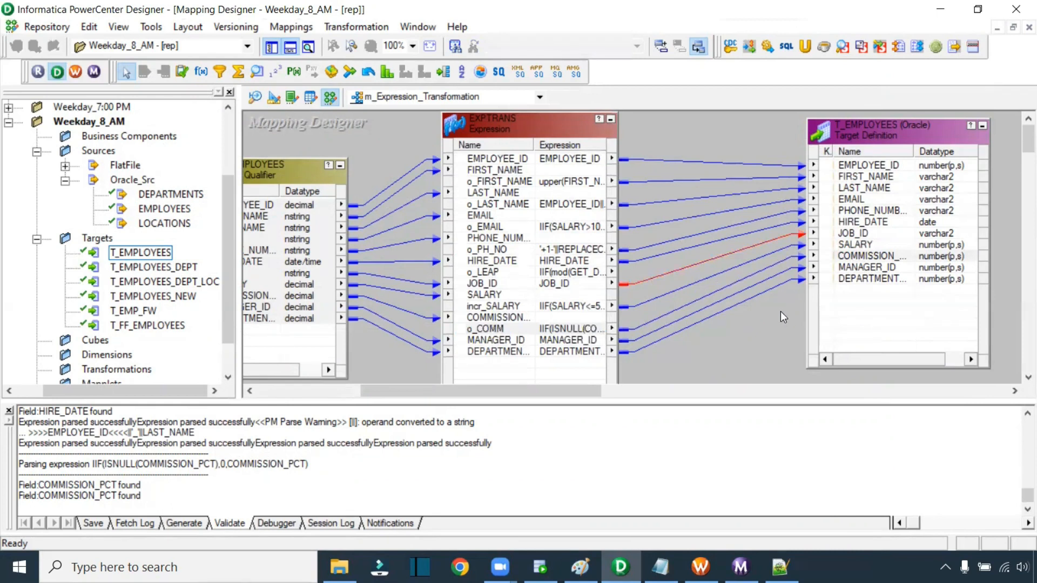
pyautogui.press('Delete')
pyautogui.click(480, 272)
pyautogui.moveTo(467, 277); pyautogui.dragTo(846, 241)
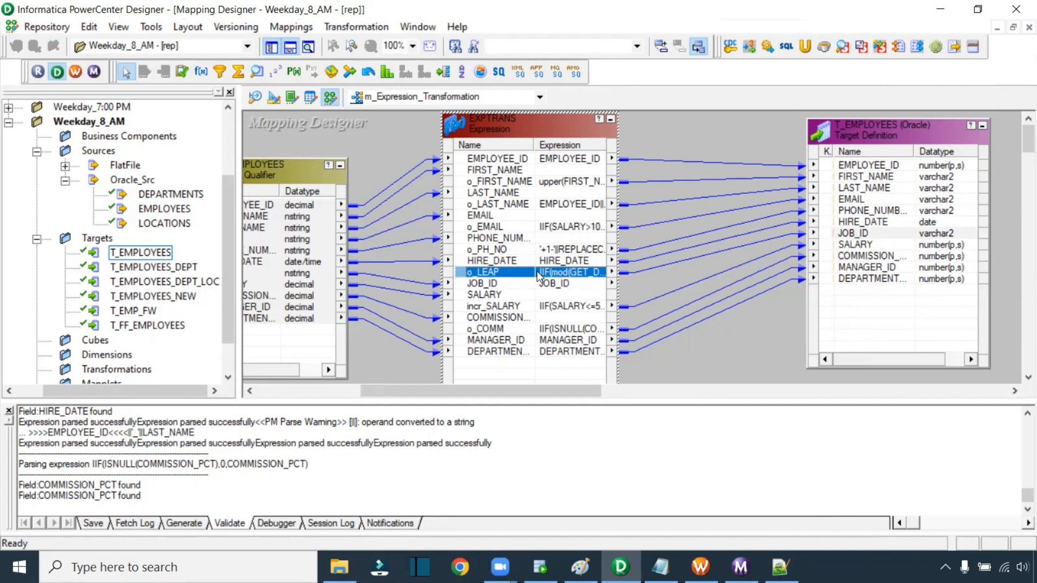
pyautogui.click(773, 238)
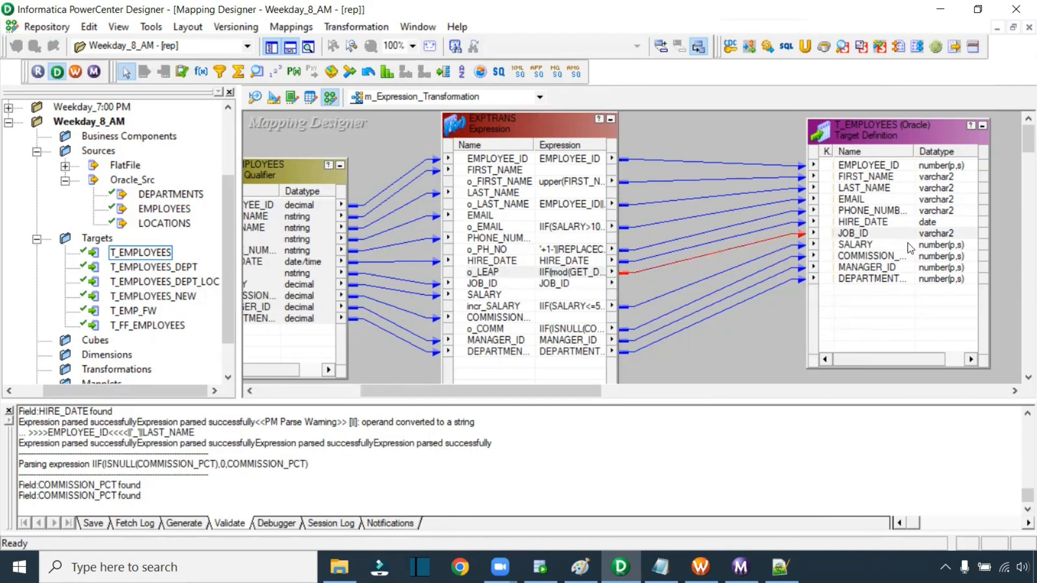
pyautogui.hotkey('ctrl', 's')
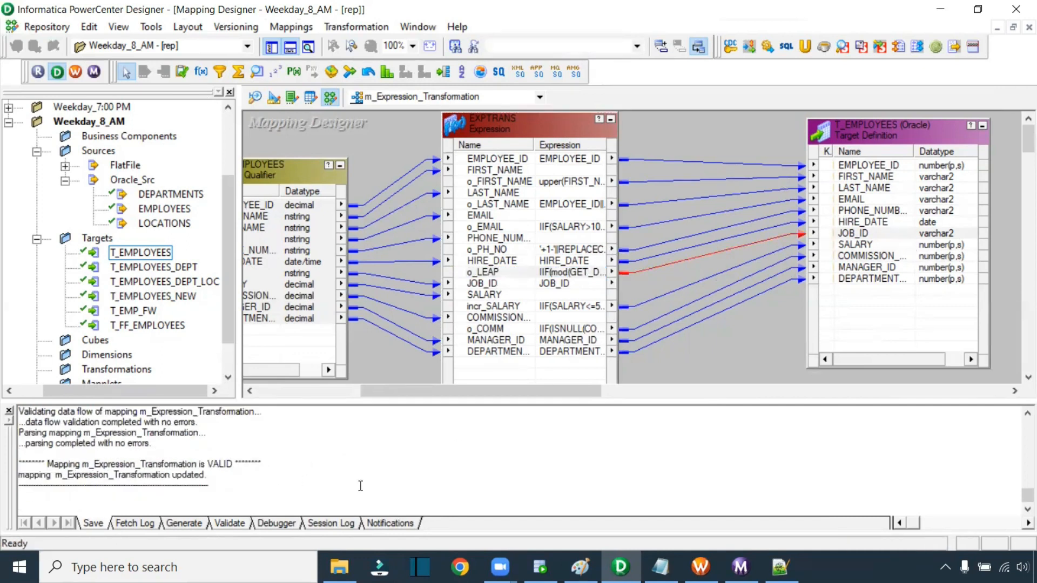
# Step: Switch to Workflow Manager, refresh the mapping of session s_m_Expression_Transformation, save the workflow and start it
pyautogui.click(700, 567)
pyautogui.rightClick(588, 164)
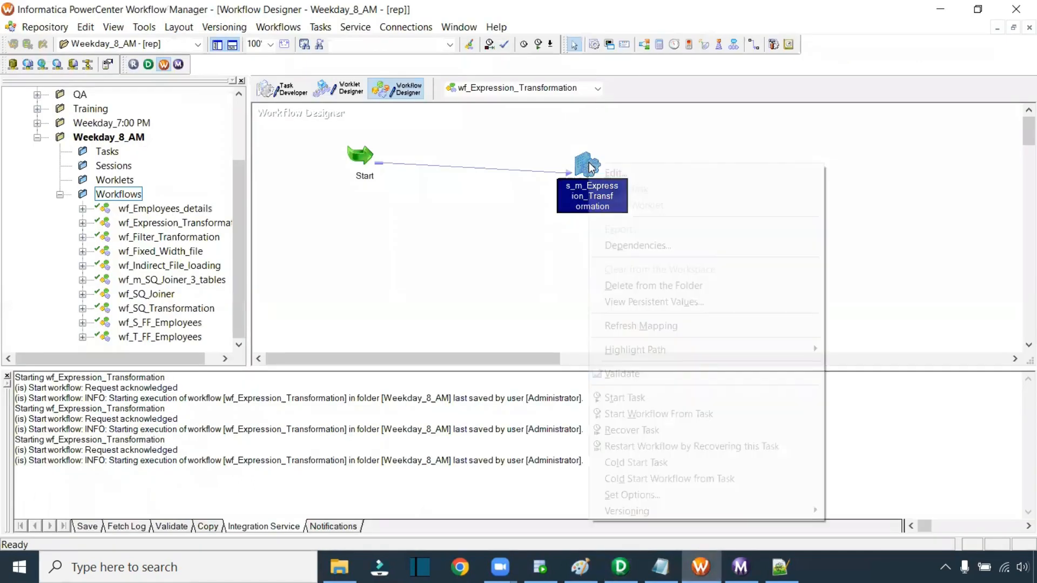
pyautogui.click(658, 318)
pyautogui.hotkey('ctrl', 's')
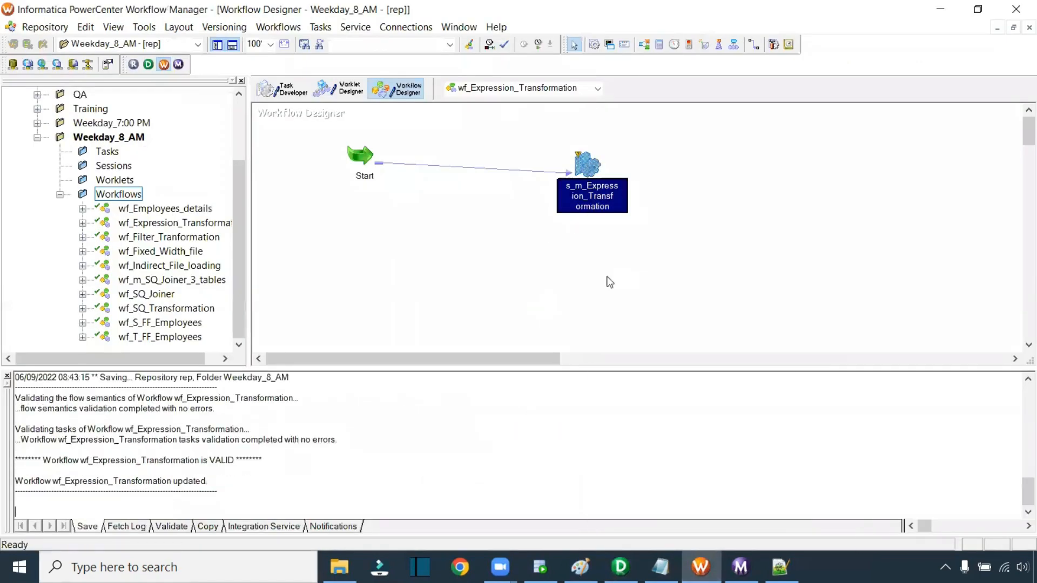
pyautogui.rightClick(610, 279)
pyautogui.click(548, 412)
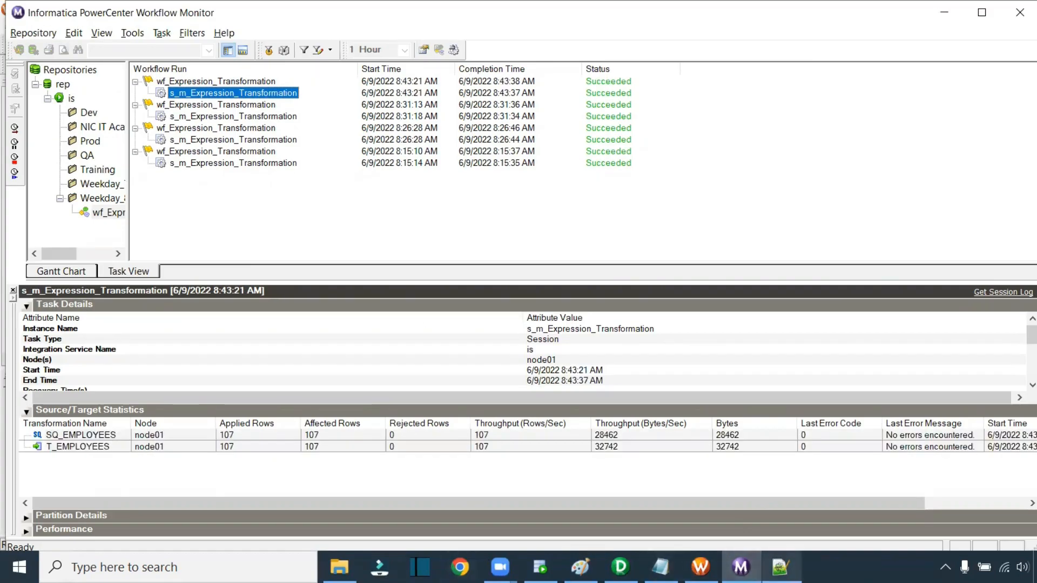
# Step: Switch to Oracle SQL Developer and run only the employee_id,salary query on core.t_employees from the ADMIN worksheet
pyautogui.click(541, 568)
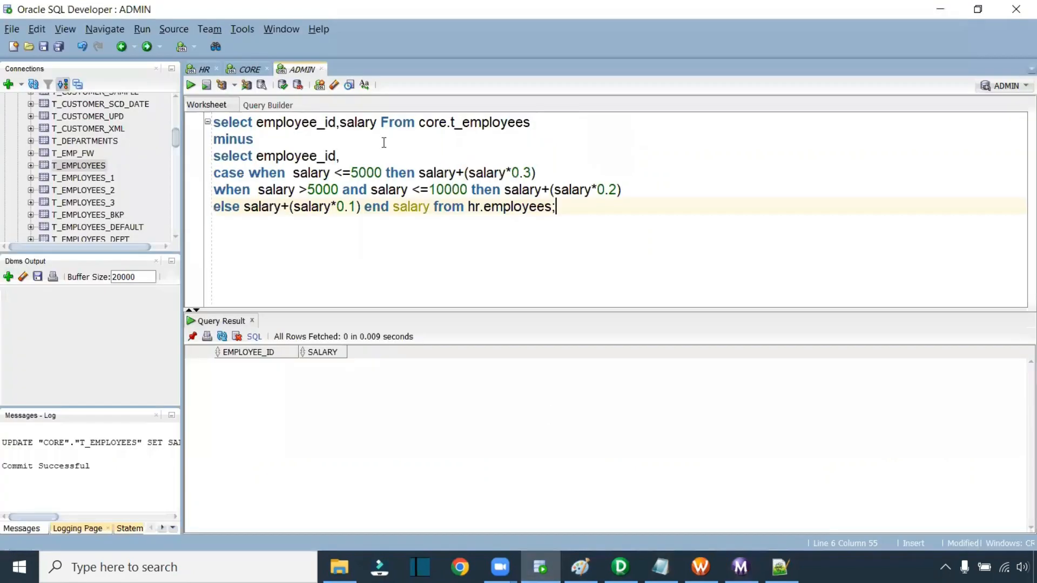
pyautogui.click(548, 132)
pyautogui.moveTo(548, 123); pyautogui.dragTo(177, 119)
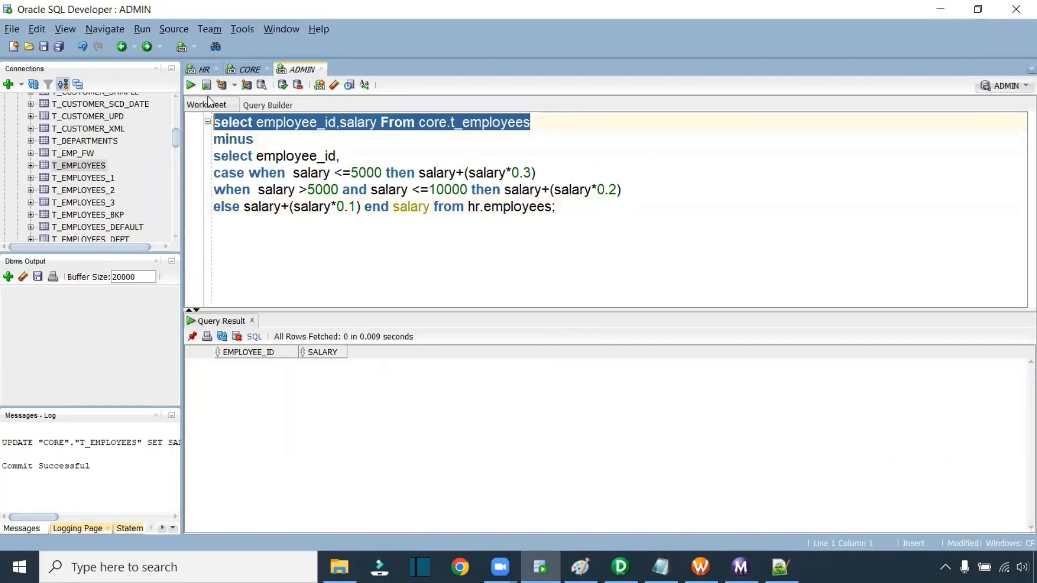
pyautogui.click(191, 84)
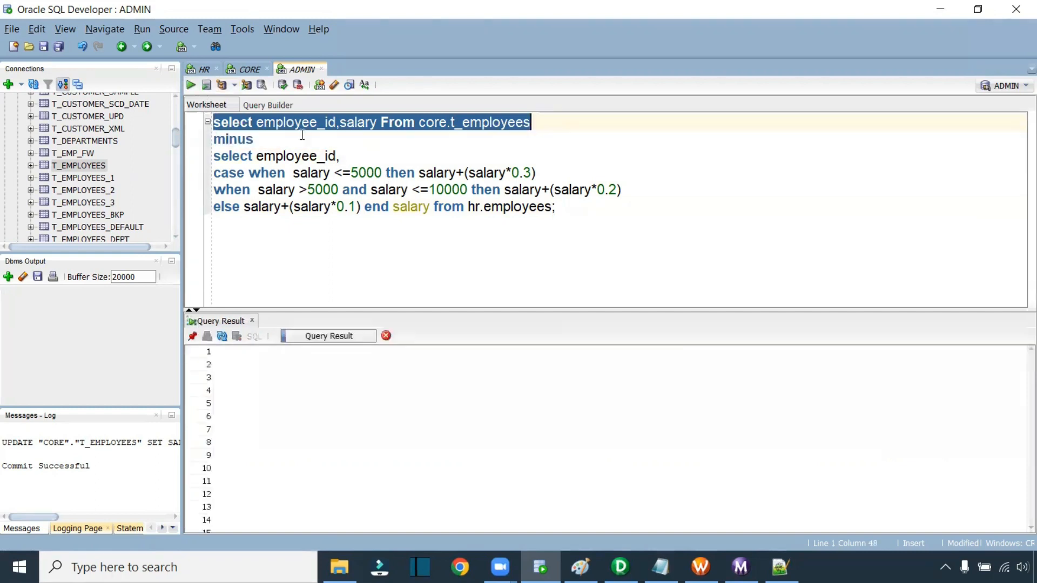
# Step: In the CORE worksheet, change the first query to select * From core.t_employees; and run it
pyautogui.click(244, 70)
pyautogui.click(345, 125)
pyautogui.moveTo(381, 123); pyautogui.dragTo(260, 124)
pyautogui.write('*')
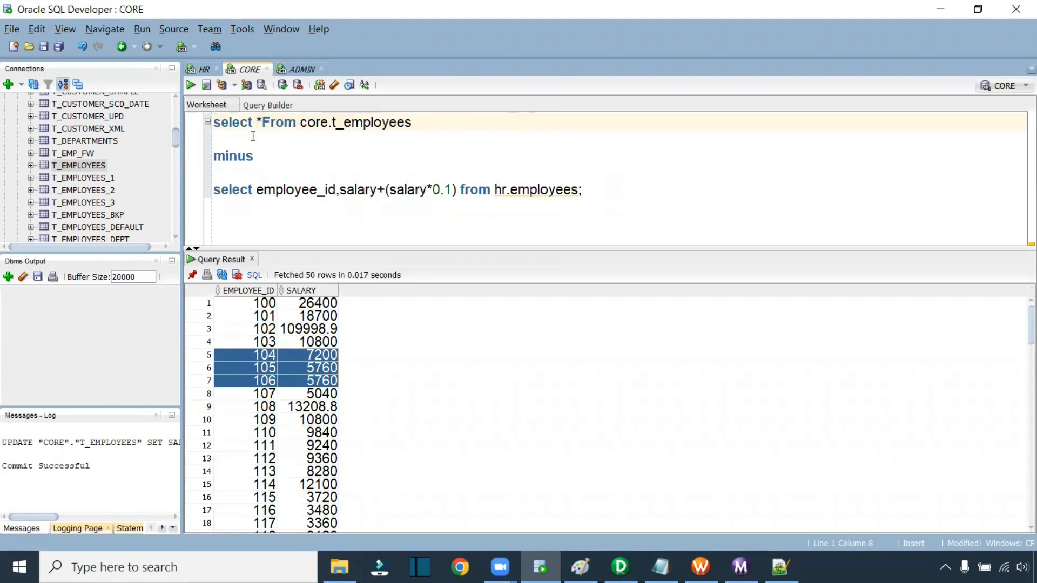
pyautogui.hotkey('ctrl', 'a')
pyautogui.hotkey('ctrl', 'Return')
pyautogui.click(441, 122)
pyautogui.hotkey('ctrl', 'Return')
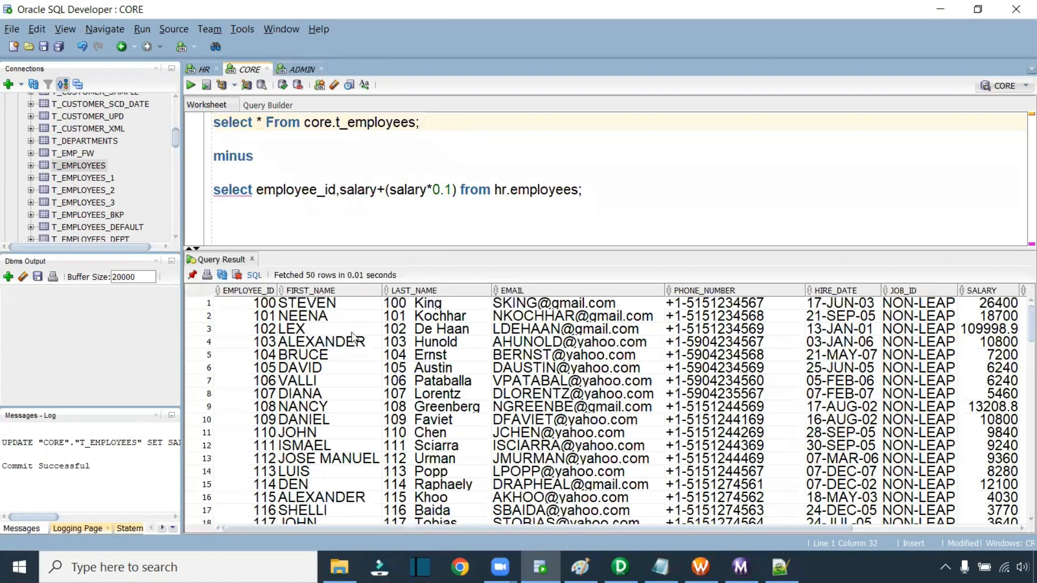
# Step: Inspect the FIRST_NAME, LAST_NAME, EMAIL and PHONE_NUMBER columns of the query result, viewing the first row's LAST_NAME value in full
pyautogui.moveTo(330, 305); pyautogui.dragTo(326, 407)
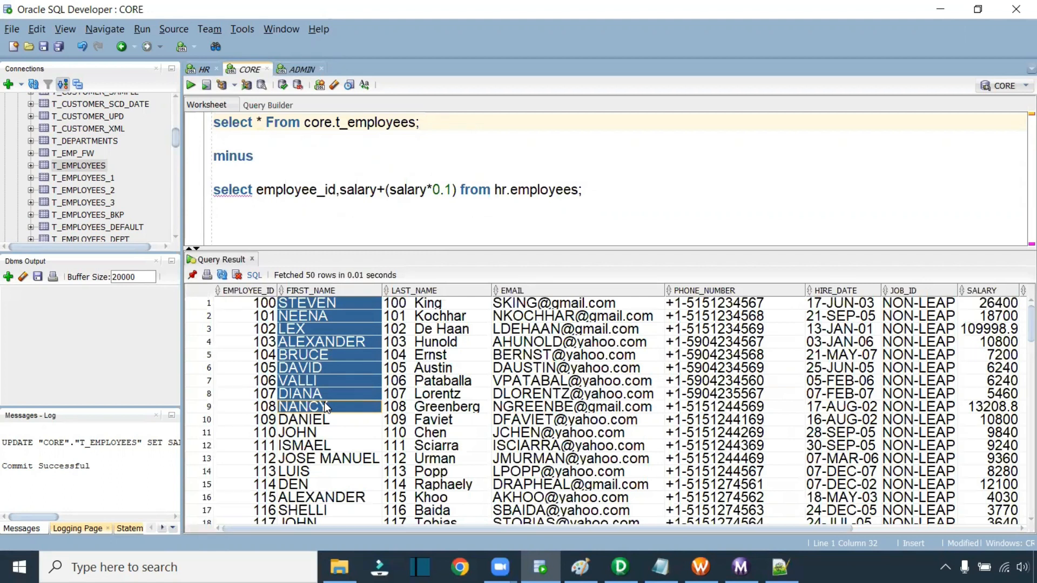
pyautogui.moveTo(443, 305); pyautogui.dragTo(439, 421)
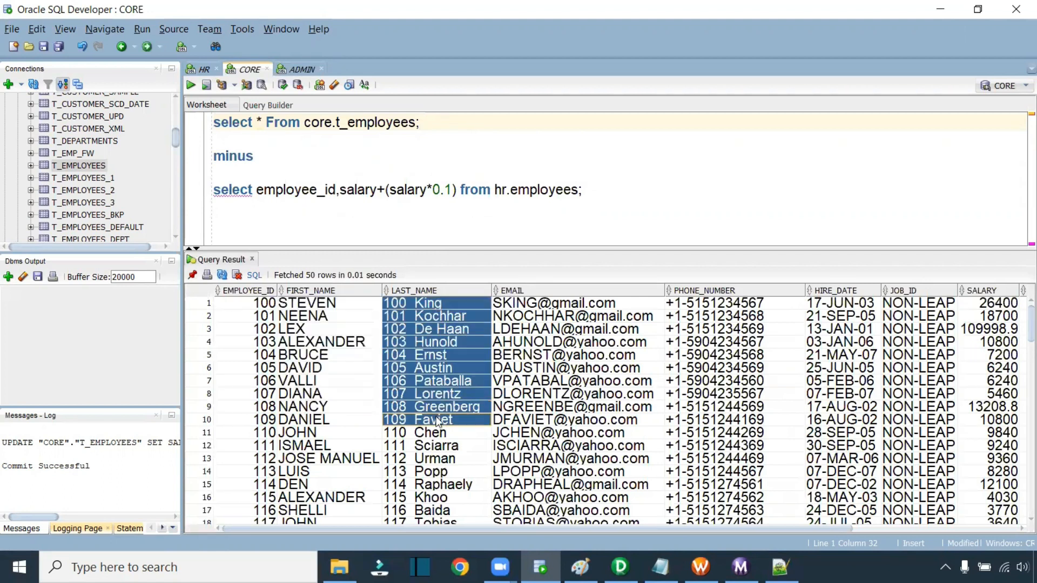
pyautogui.doubleClick(447, 303)
pyautogui.click(483, 303)
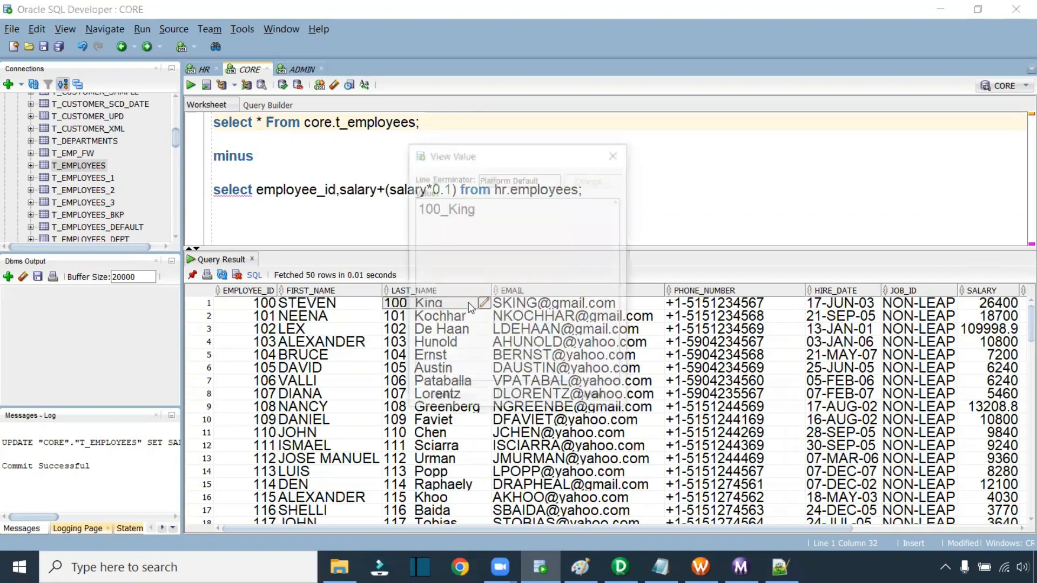
pyautogui.click(442, 212)
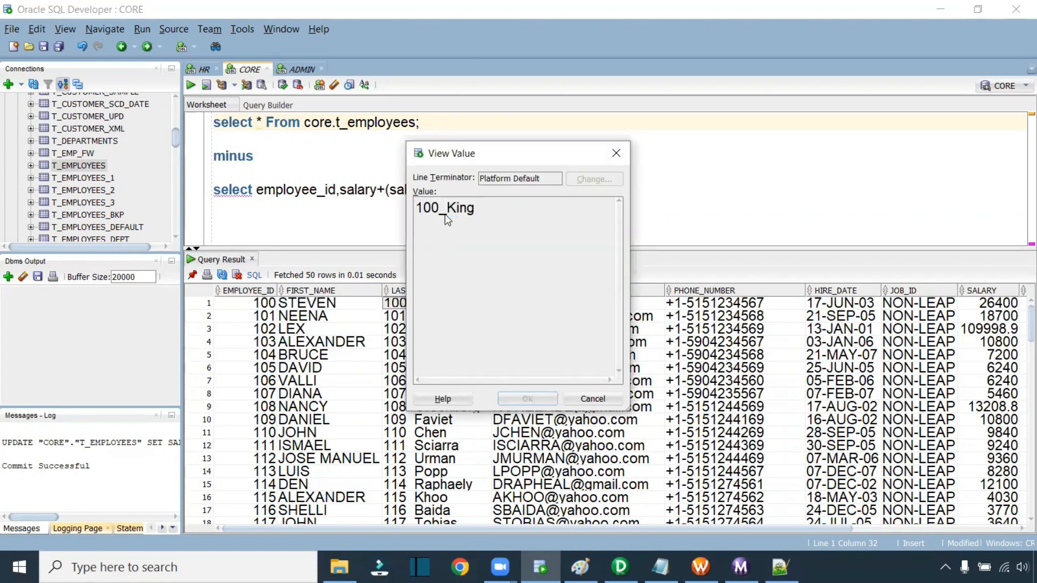
pyautogui.click(609, 401)
pyautogui.moveTo(551, 303); pyautogui.dragTo(550, 382)
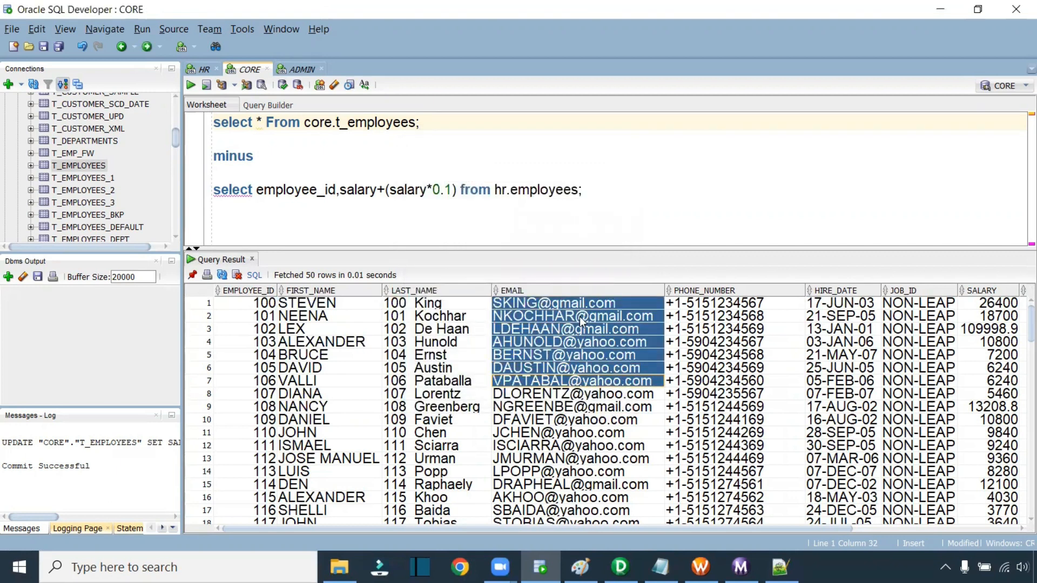
pyautogui.moveTo(593, 346); pyautogui.dragTo(602, 372)
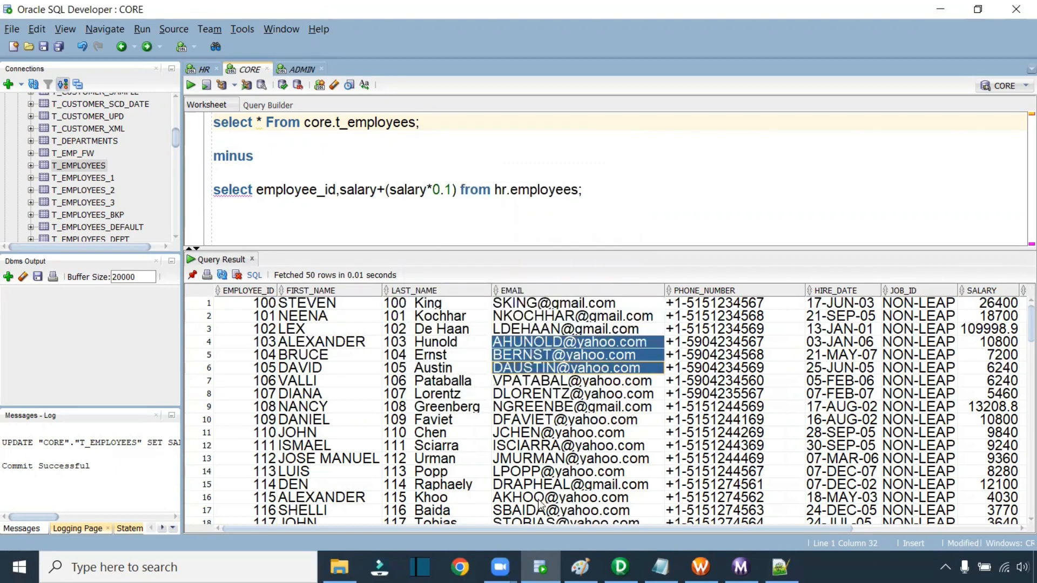
pyautogui.moveTo(529, 532); pyautogui.dragTo(572, 524)
pyautogui.click(621, 422)
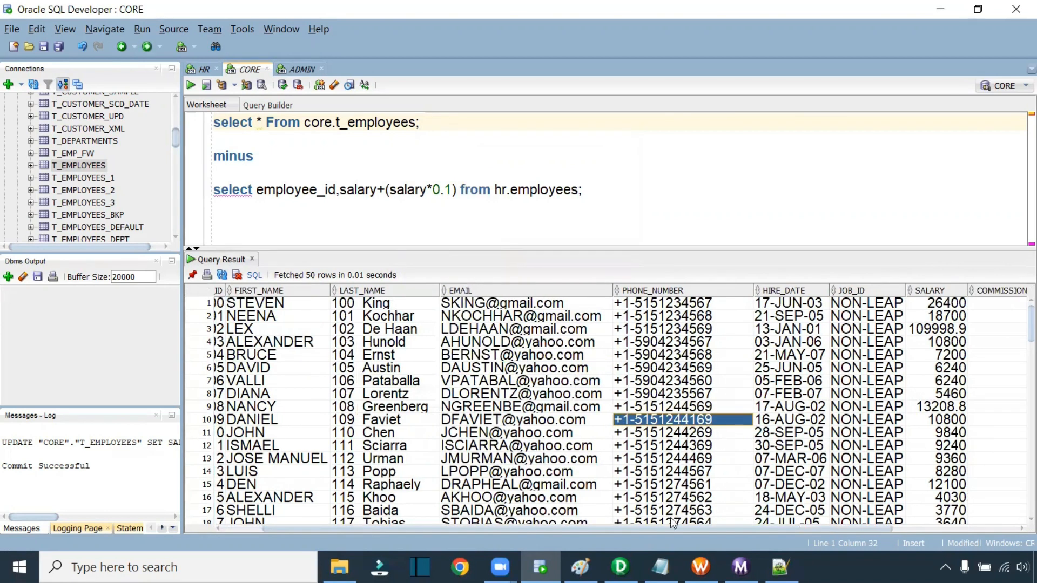
# Step: Check the leap-year flags in the JOB_ID column against the HIRE_DATE values of the loaded employees
pyautogui.moveTo(673, 529); pyautogui.dragTo(785, 529)
pyautogui.moveTo(666, 341); pyautogui.dragTo(678, 443)
pyautogui.moveTo(718, 304); pyautogui.dragTo(661, 452)
pyautogui.scroll(-6, 702, 448)
pyautogui.keyDown('ctrl'); pyautogui.click(674, 348); pyautogui.keyUp('ctrl')
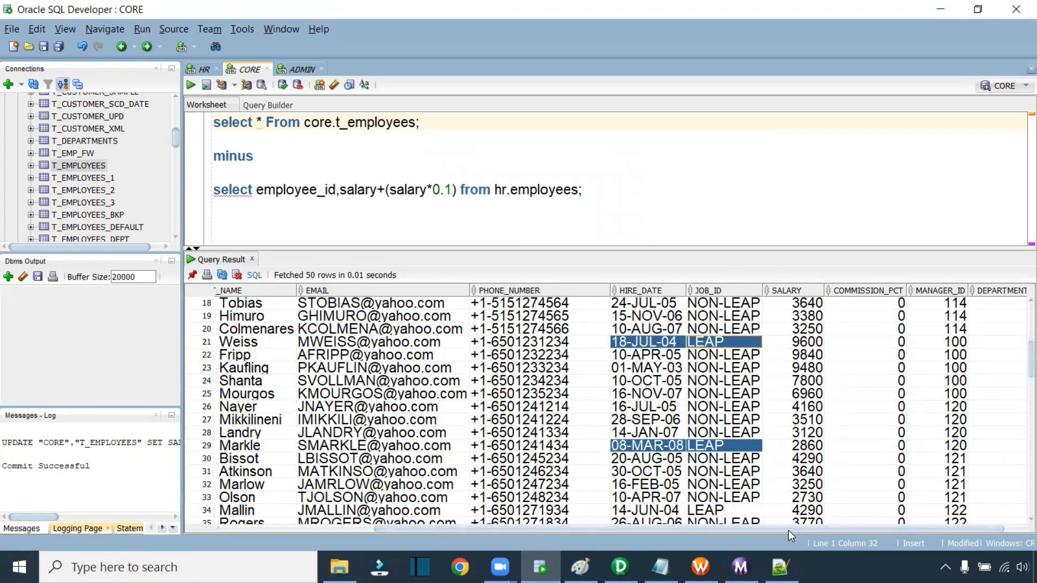
# Step: Examine the COMMISSION_PCT values across the loaded rows to check how missing commissions were handled
pyautogui.hscroll(1, 788, 530)
pyautogui.moveTo(870, 305); pyautogui.dragTo(876, 435)
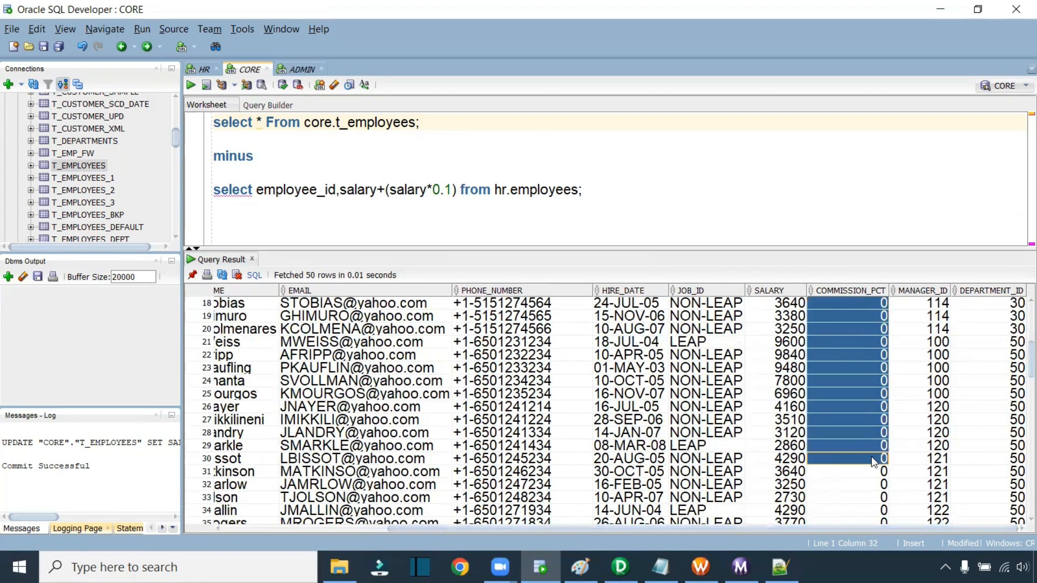
pyautogui.scroll(-17, 871, 456)
pyautogui.moveTo(873, 316); pyautogui.dragTo(873, 435)
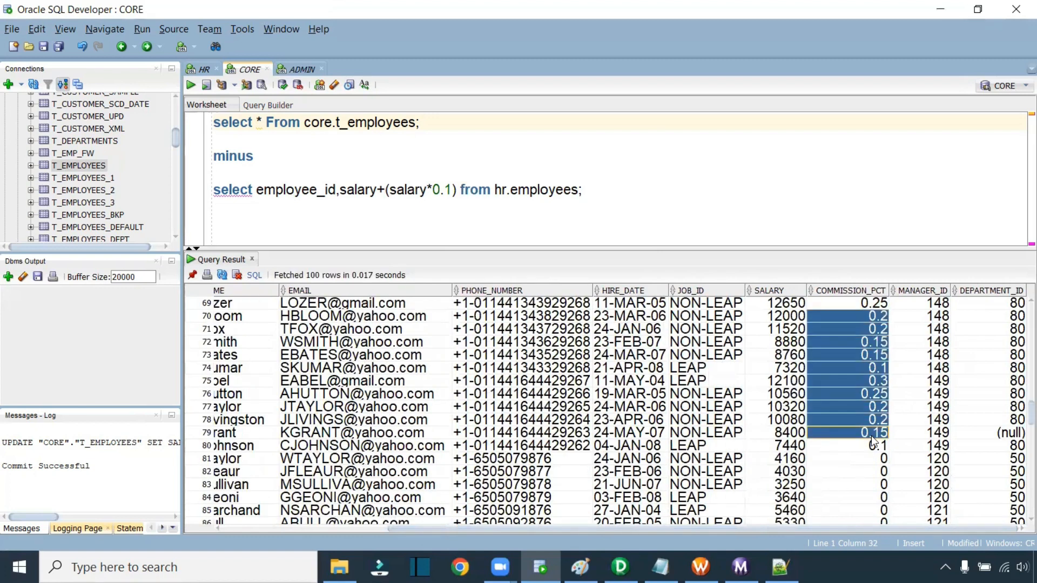
pyautogui.scroll(20, 879, 486)
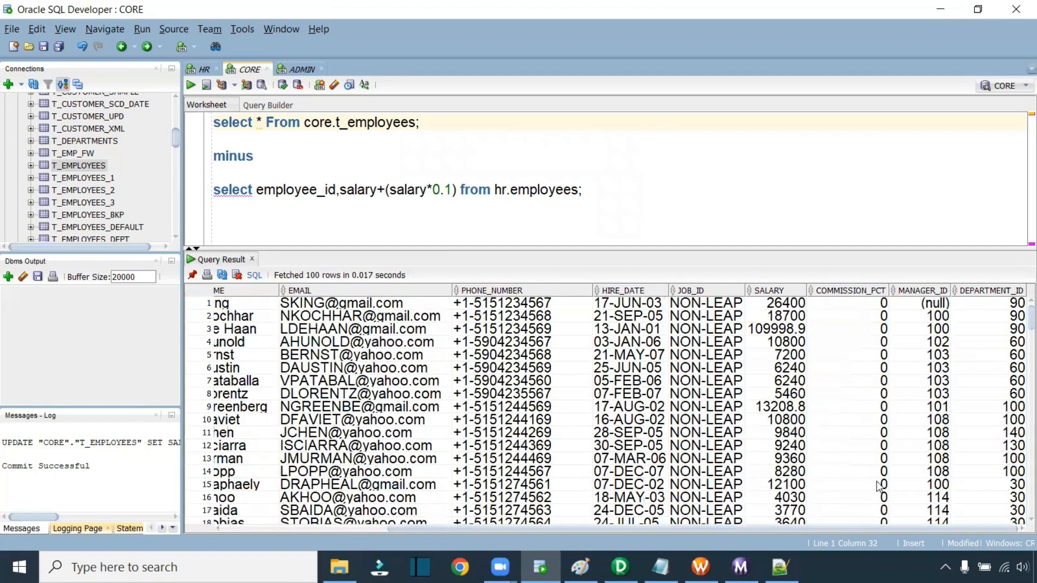
pyautogui.moveTo(854, 386); pyautogui.dragTo(864, 497)
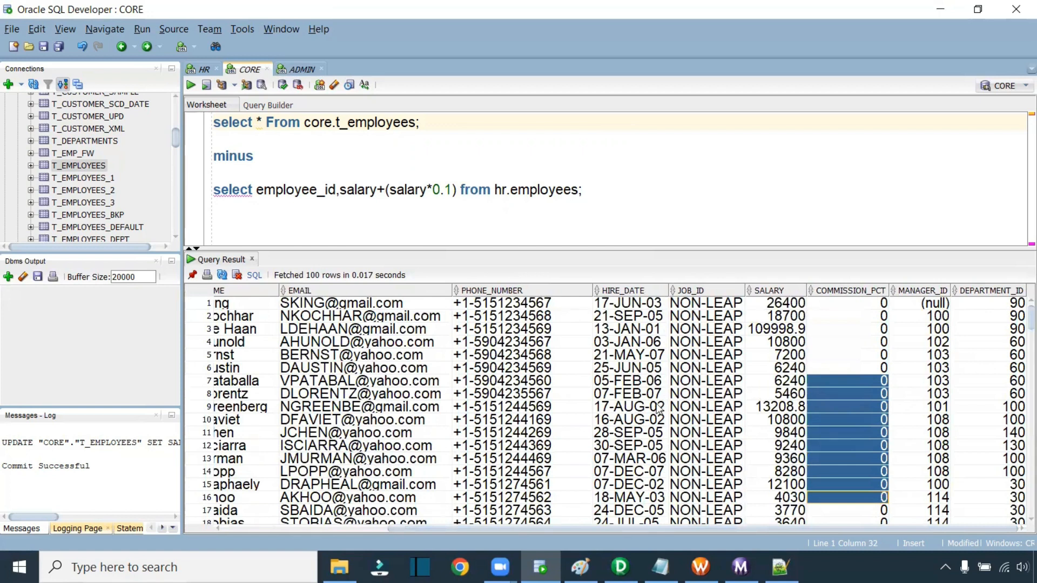
pyautogui.scroll(-6, 354, 414)
pyautogui.scroll(6, 363, 417)
# Step: Look over the transformed columns once more, then switch to Notepad and review the expression rules in Transformation Notes
pyautogui.moveTo(449, 526); pyautogui.dragTo(237, 526)
pyautogui.moveTo(302, 354); pyautogui.dragTo(895, 475)
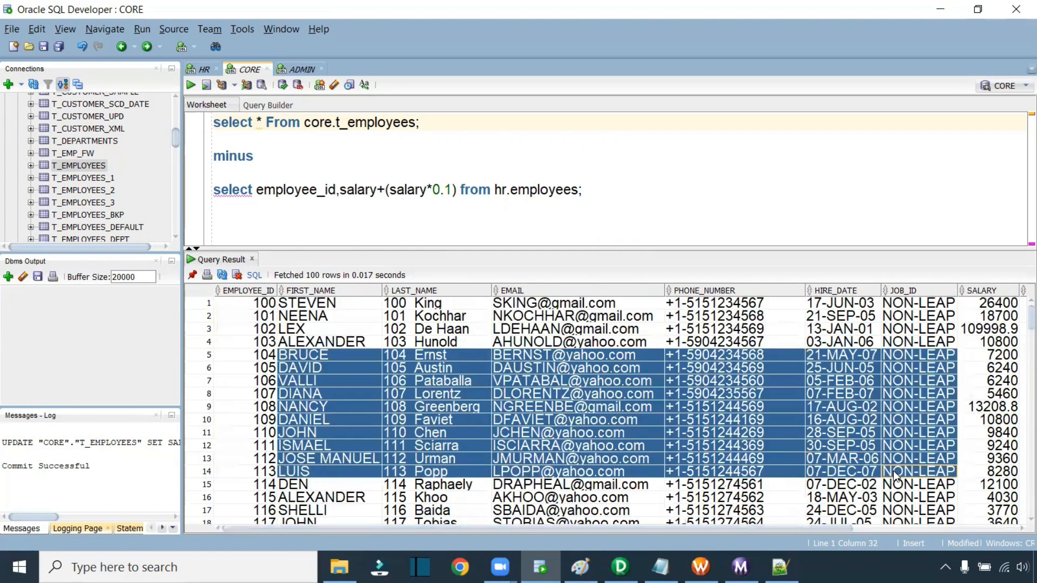
pyautogui.click(660, 567)
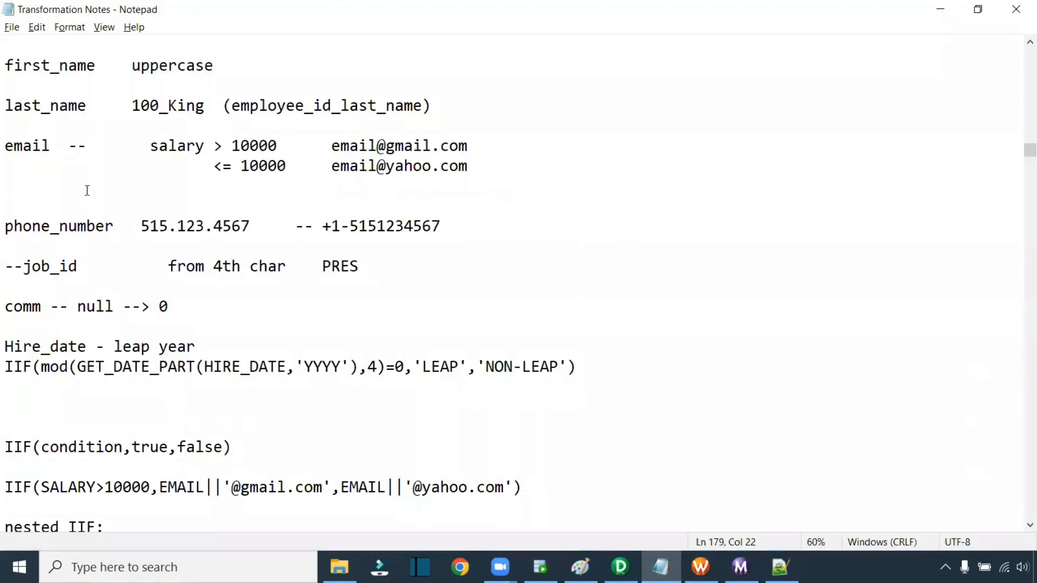
pyautogui.scroll(4, 1019, 153)
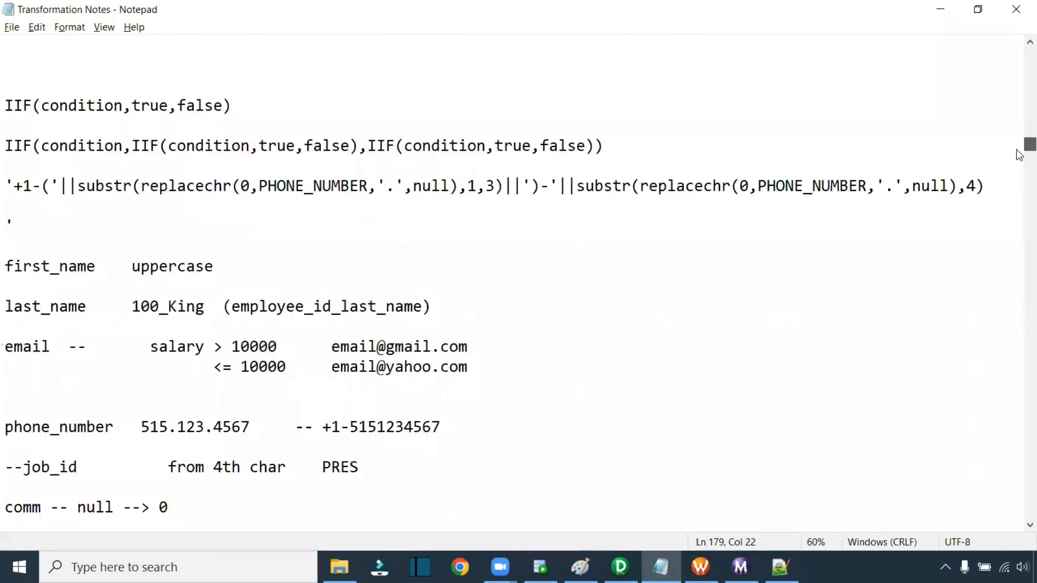
pyautogui.scroll(10, 1019, 153)
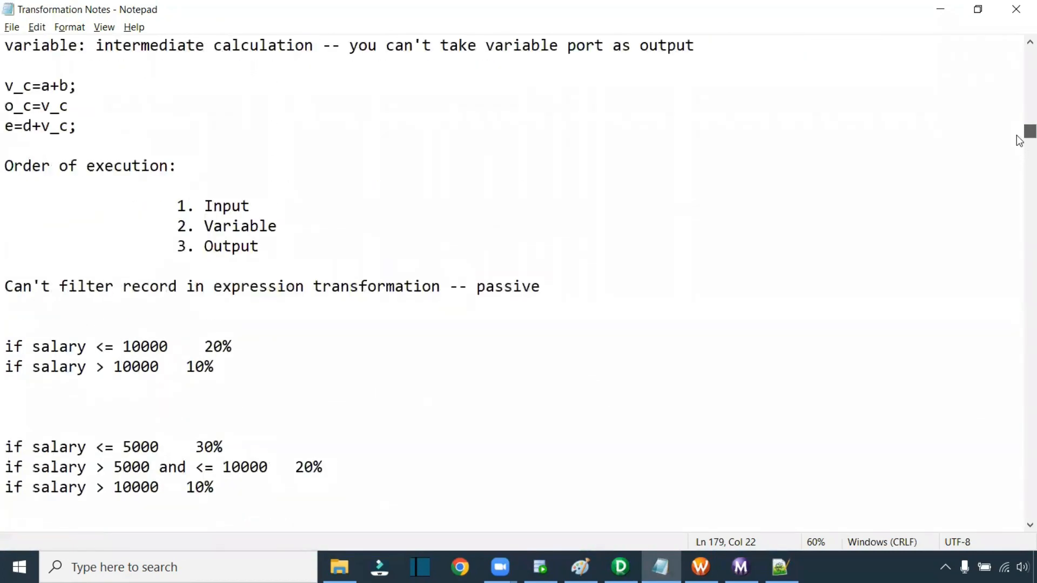
pyautogui.moveTo(1019, 136); pyautogui.dragTo(1019, 177)
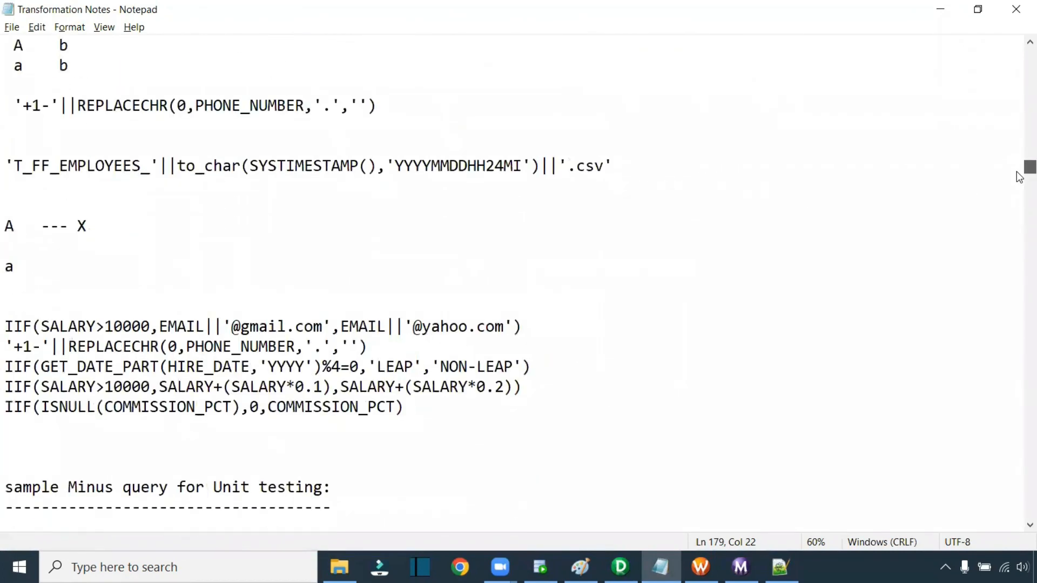
# Step: Switch back to Oracle SQL Developer and run select * From employees; in the HR worksheet
pyautogui.click(540, 567)
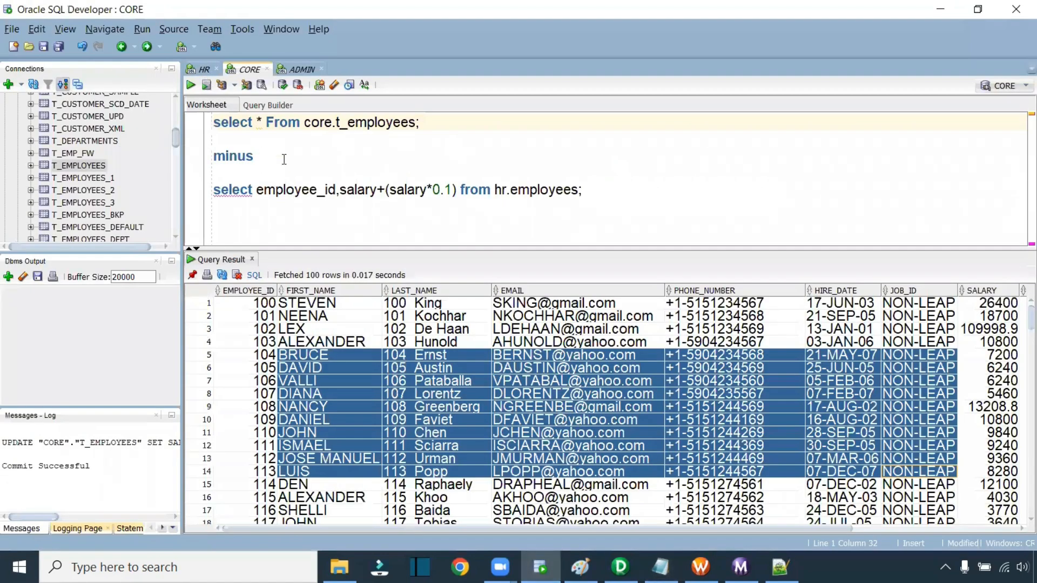
pyautogui.click(203, 69)
pyautogui.moveTo(382, 124); pyautogui.dragTo(175, 138)
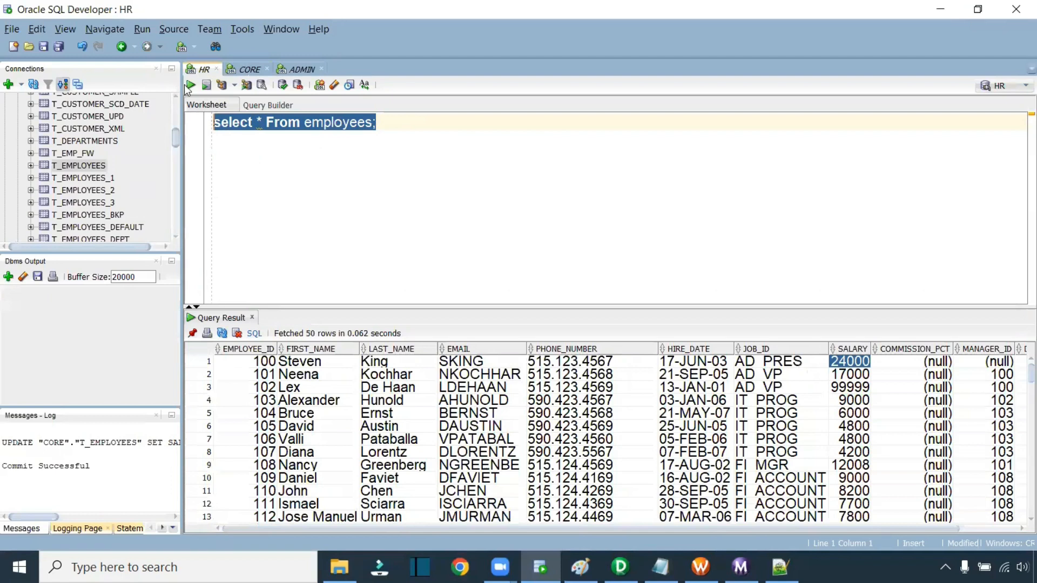
pyautogui.click(190, 85)
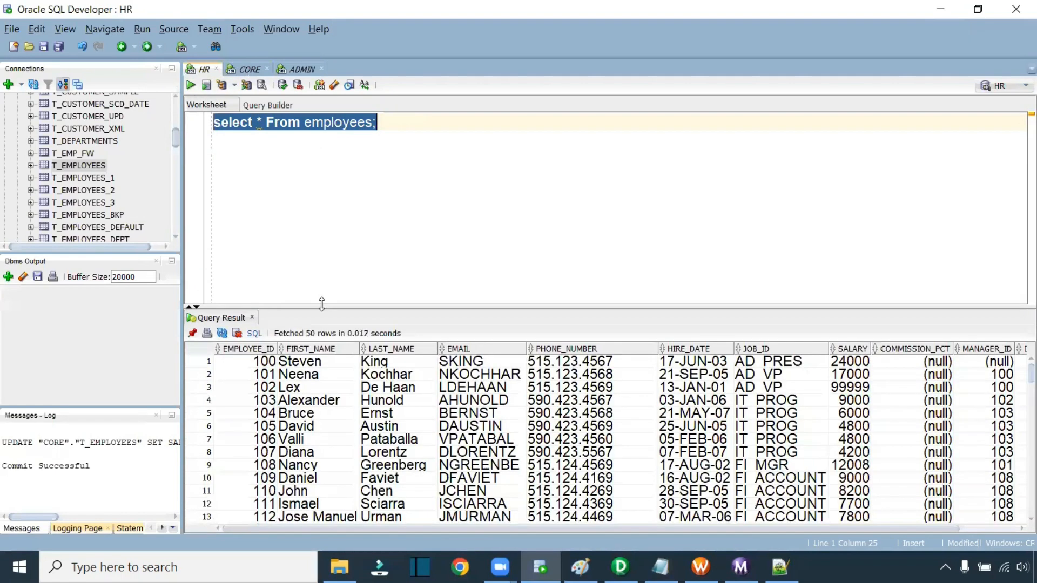
# Step: Collapse the CORE connection, expand the HR connection's tables, and open the data of the EMPLOYEES table
pyautogui.scroll(10, 177, 111)
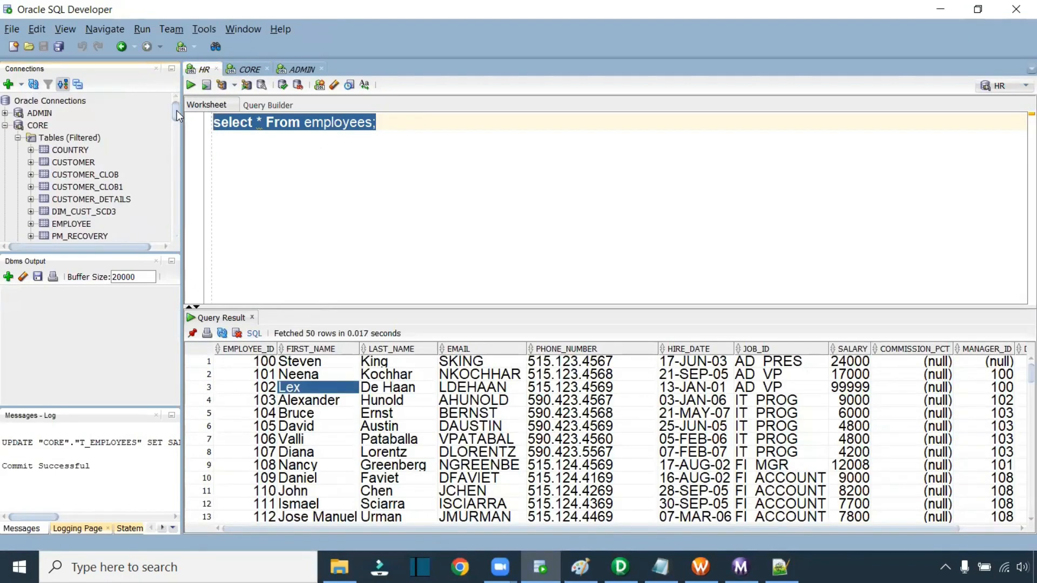
pyautogui.click(5, 125)
pyautogui.click(5, 138)
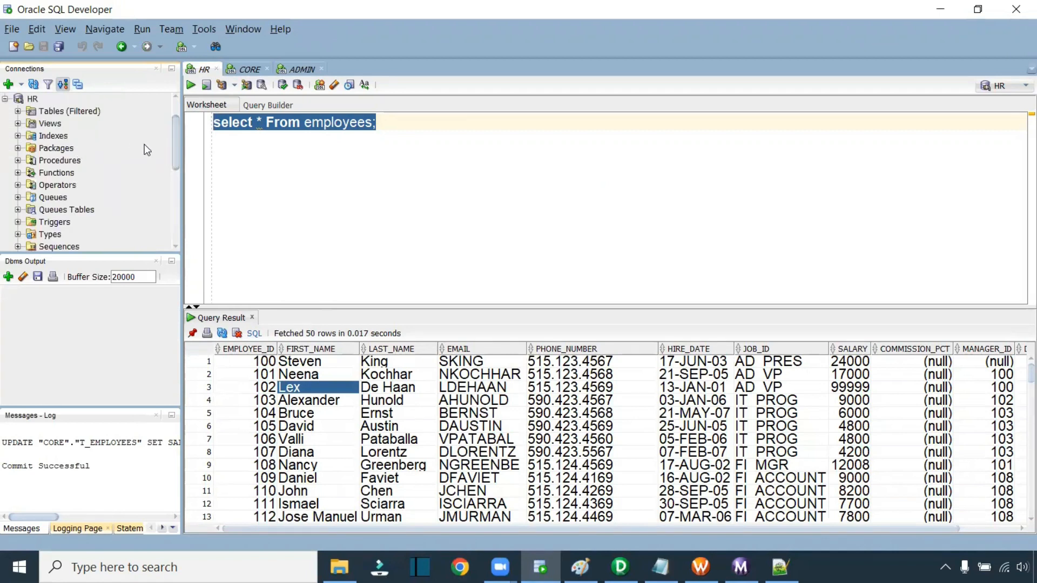
pyautogui.moveTo(175, 135); pyautogui.dragTo(175, 124)
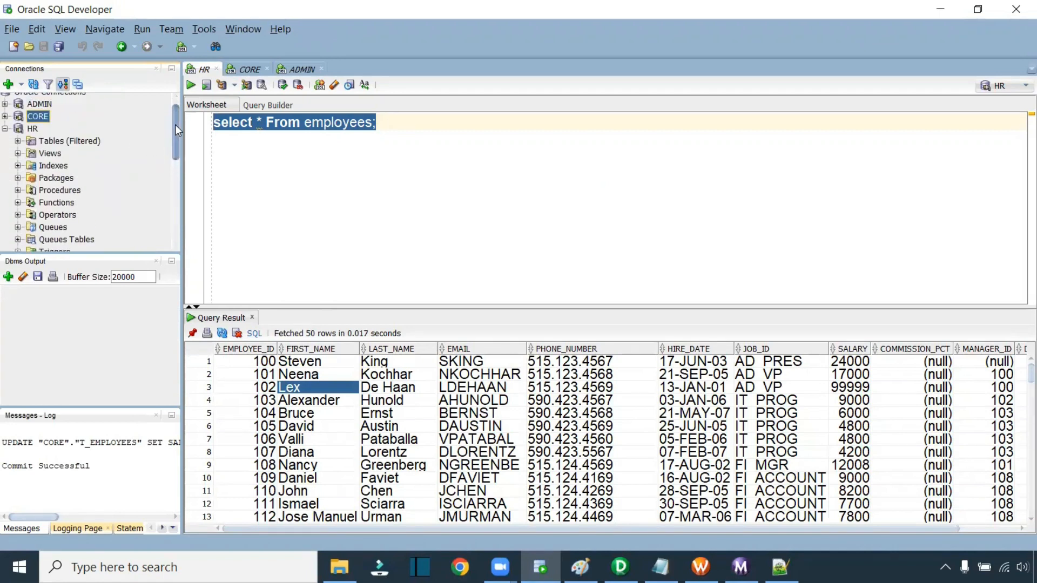
pyautogui.click(18, 141)
pyautogui.moveTo(179, 116); pyautogui.dragTo(186, 145)
pyautogui.doubleClick(85, 179)
pyautogui.click(231, 85)
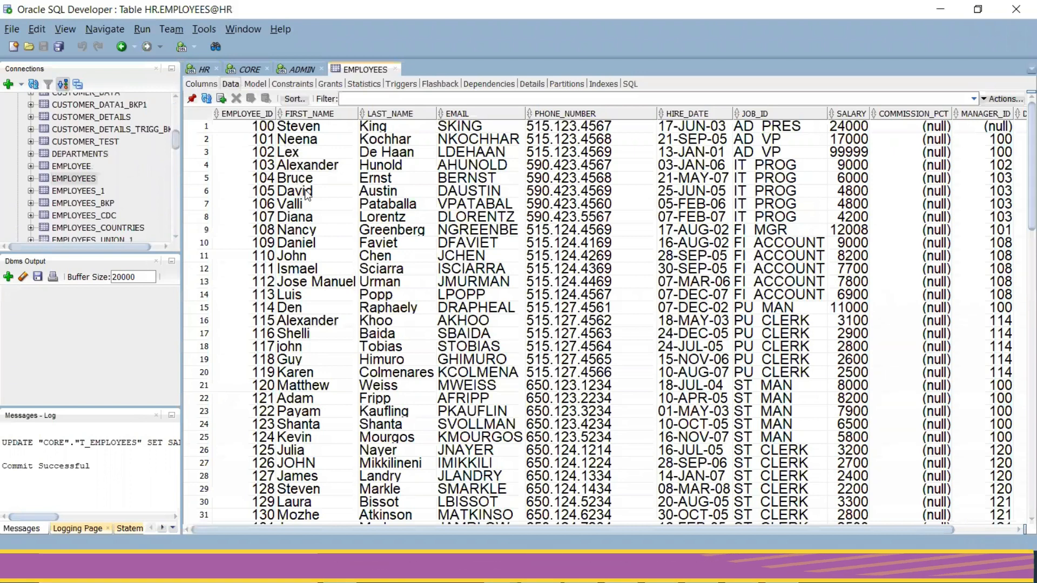
# Step: Set the FIRST_NAME in the fourth row of HR.EMPLOYEES to NIC IT ACADEMY and widen the column to fit it
pyautogui.click(311, 164)
pyautogui.click(335, 167)
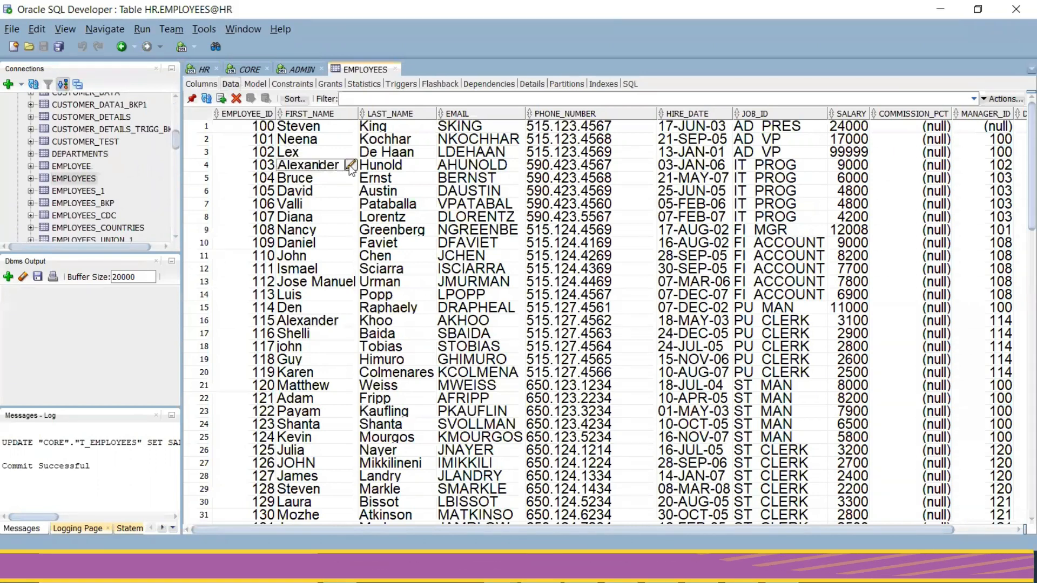
pyautogui.click(350, 165)
pyautogui.moveTo(496, 209); pyautogui.dragTo(361, 210)
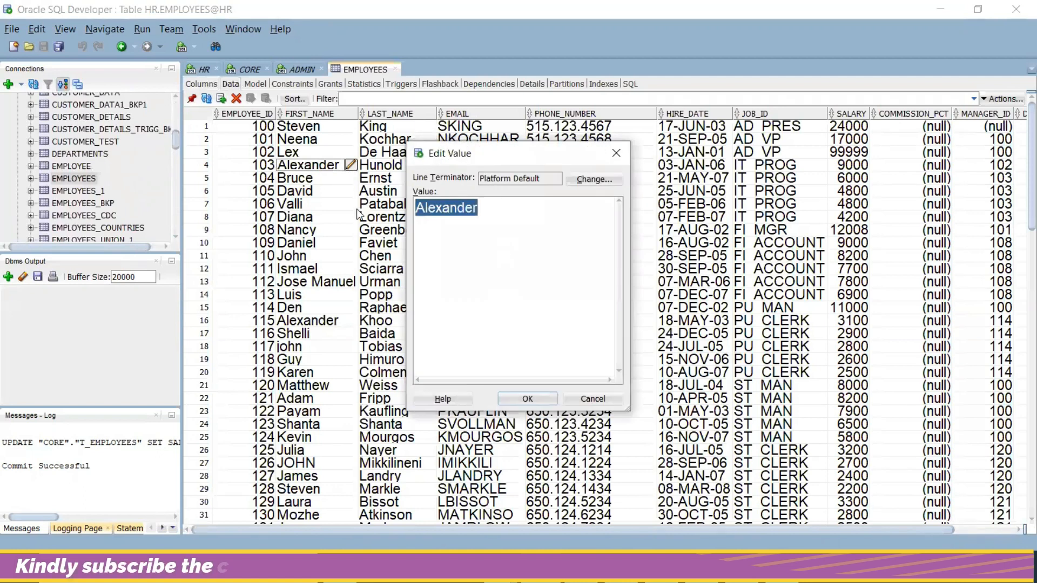
pyautogui.write('NI')
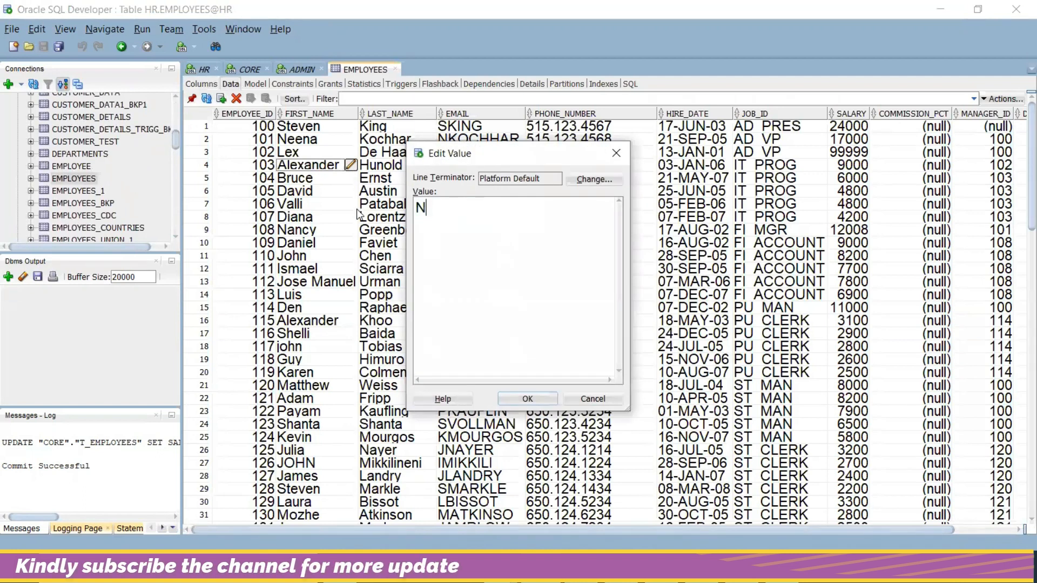
pyautogui.write('C')
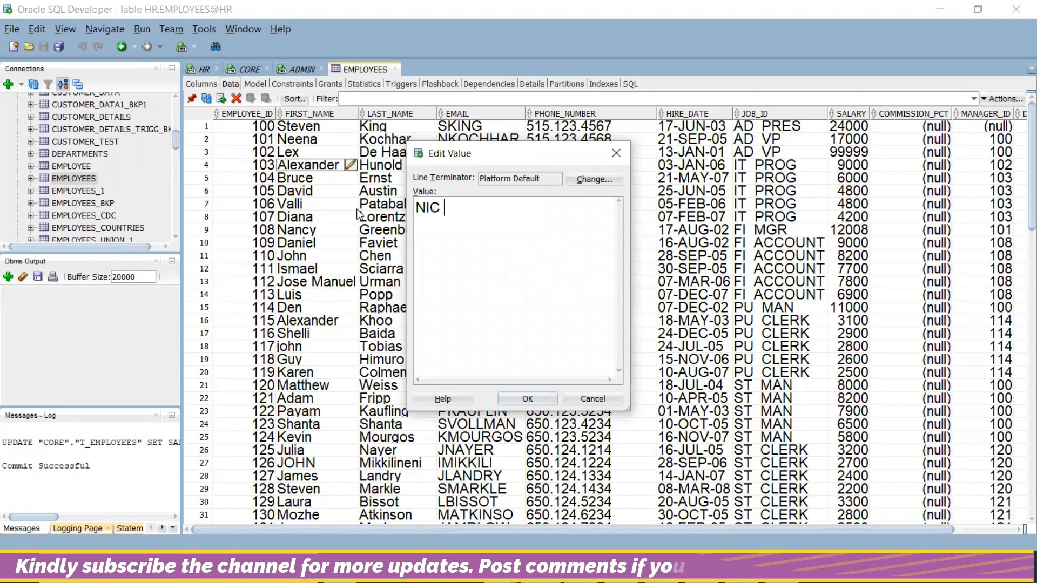
pyautogui.write(' IT ACA')
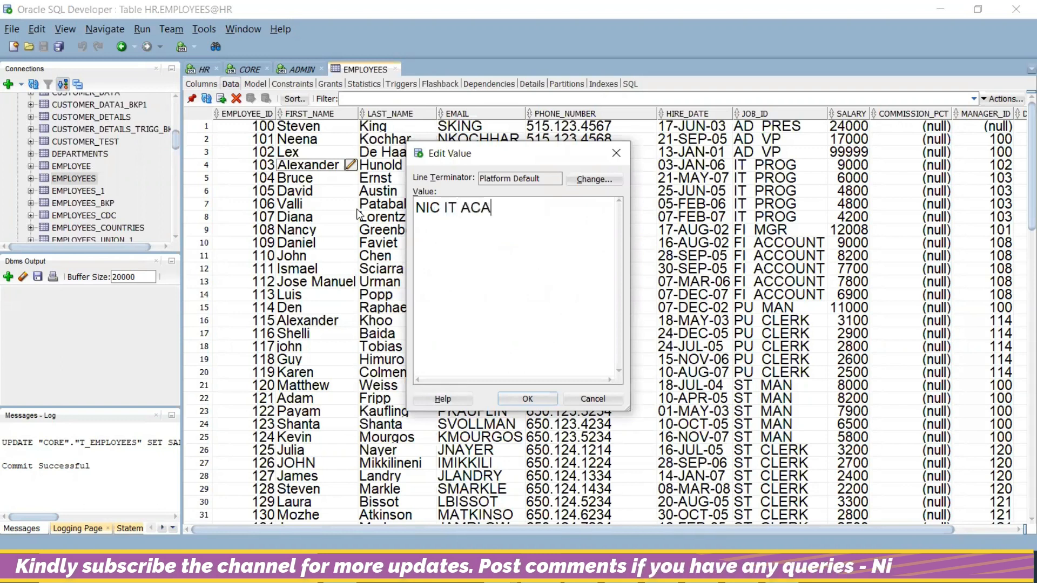
pyautogui.write('DEMY')
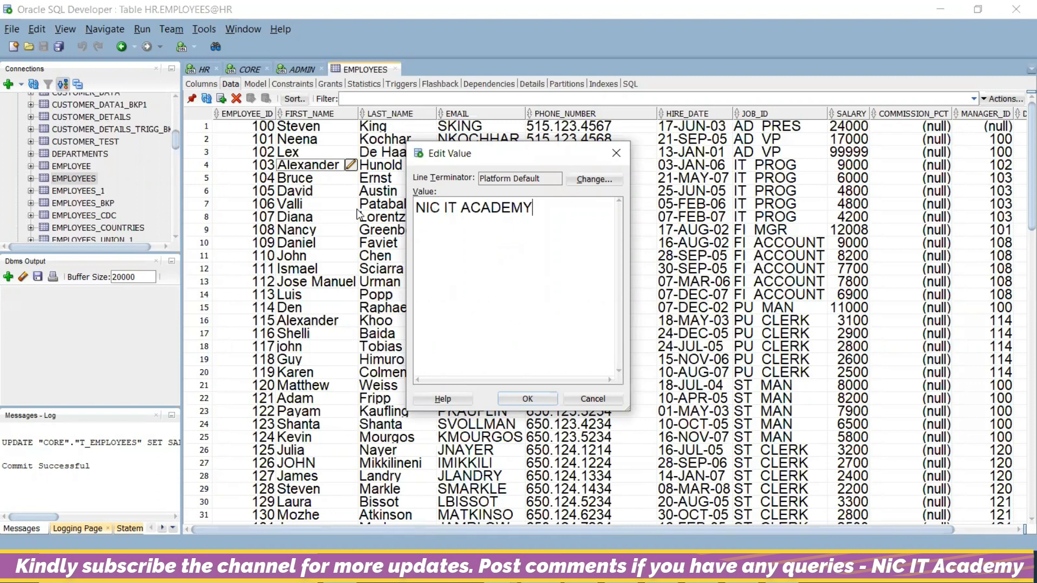
pyautogui.click(532, 399)
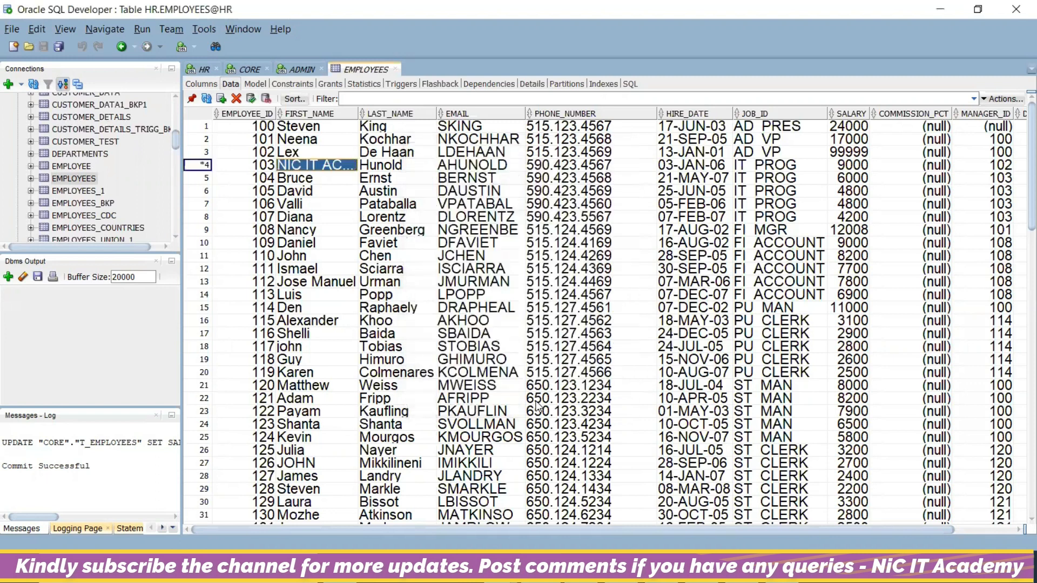
pyautogui.moveTo(359, 112); pyautogui.dragTo(421, 112)
# Step: Commit the FIRST_NAME change to the HR.EMPLOYEES table and close the table
pyautogui.press('F11')
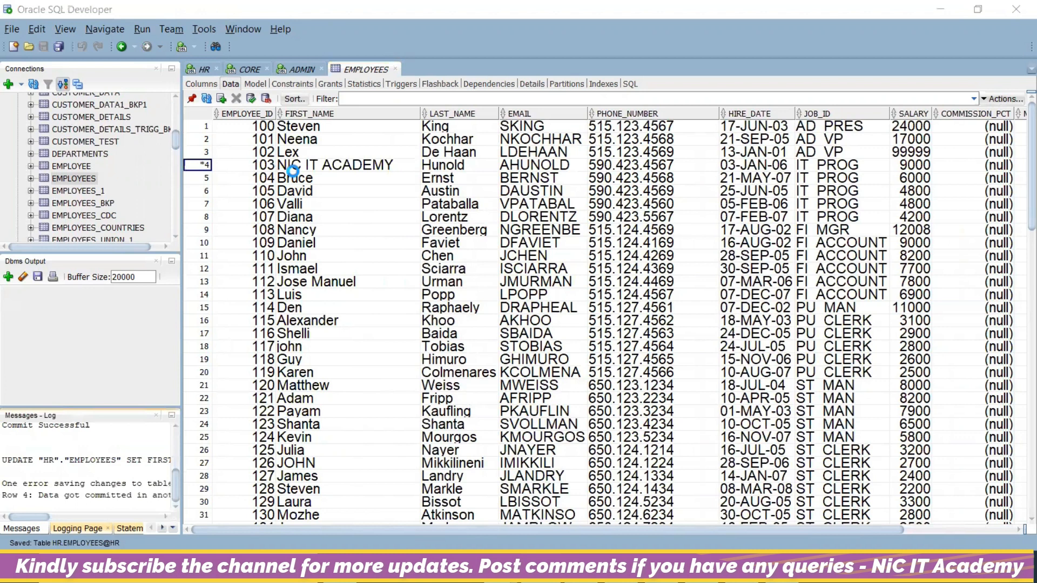
pyautogui.doubleClick(292, 169)
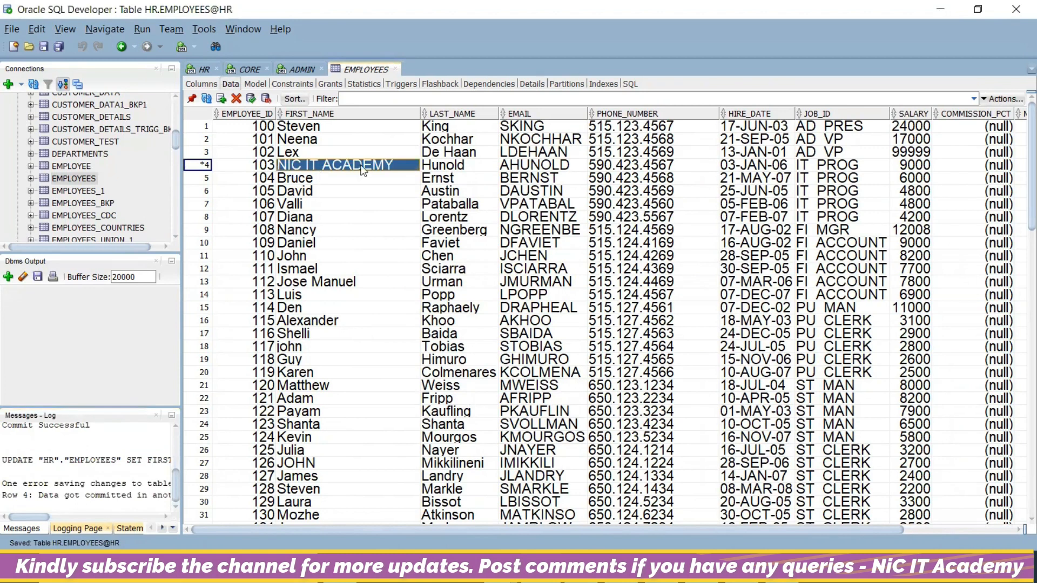
pyautogui.click(251, 100)
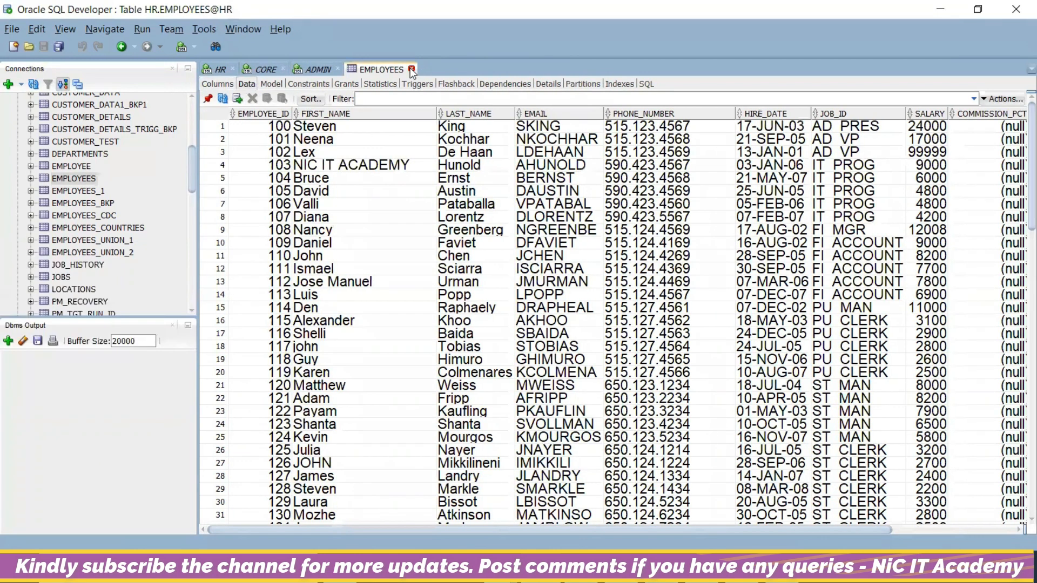
pyautogui.click(411, 69)
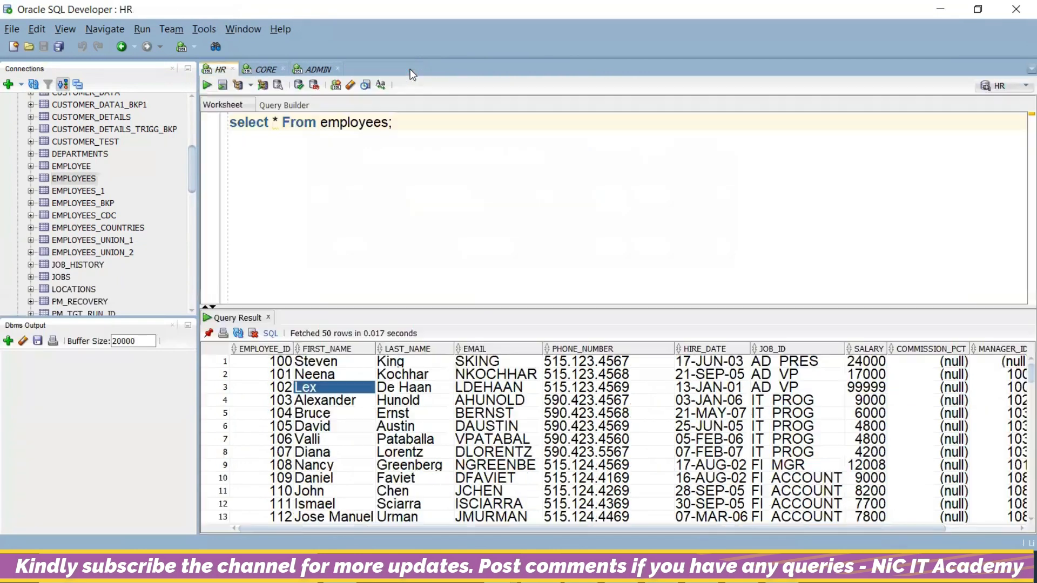
# Step: Rerun select * From employees; in the HR worksheet and select the FIRST_NAME value in the fourth result row
pyautogui.moveTo(395, 123); pyautogui.dragTo(156, 111)
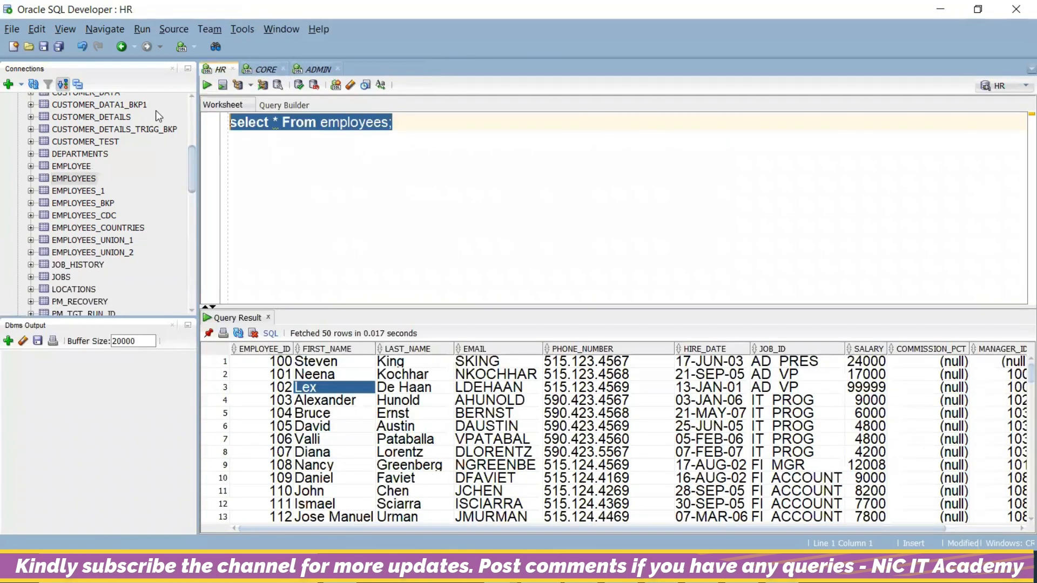
pyautogui.click(207, 85)
pyautogui.click(326, 401)
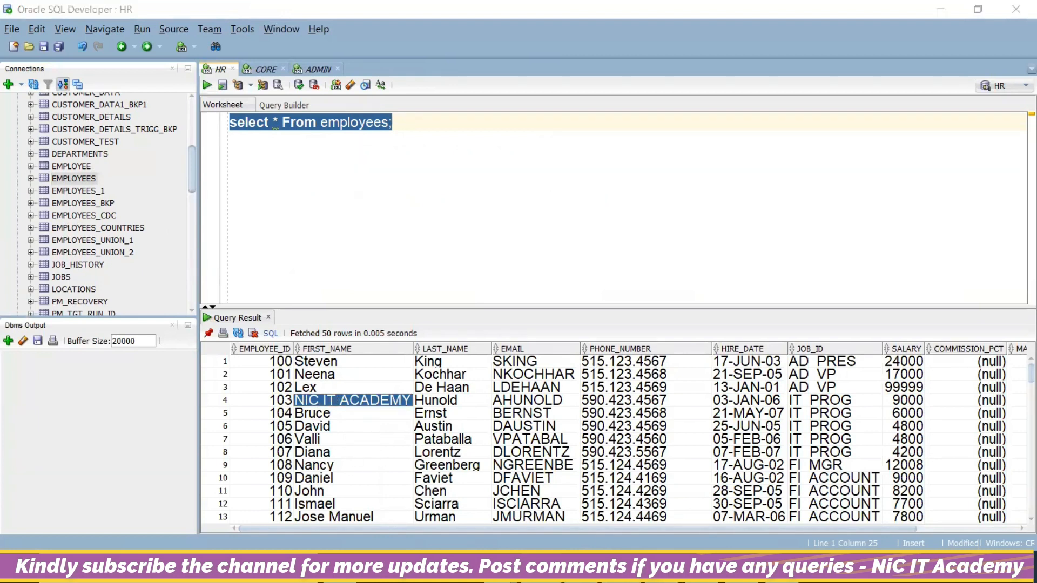
# Step: Switch to Informatica PowerCenter Designer and create a new mapping named m_Expression_2
pyautogui.hotkey('alt', 'Tab')
pyautogui.click(291, 28)
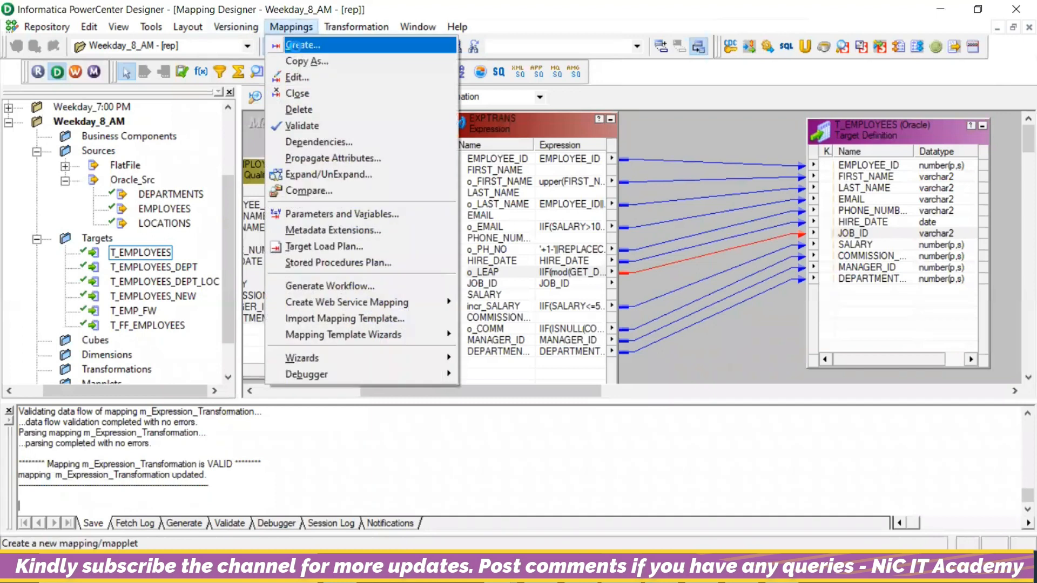
pyautogui.click(295, 47)
pyautogui.write('m')
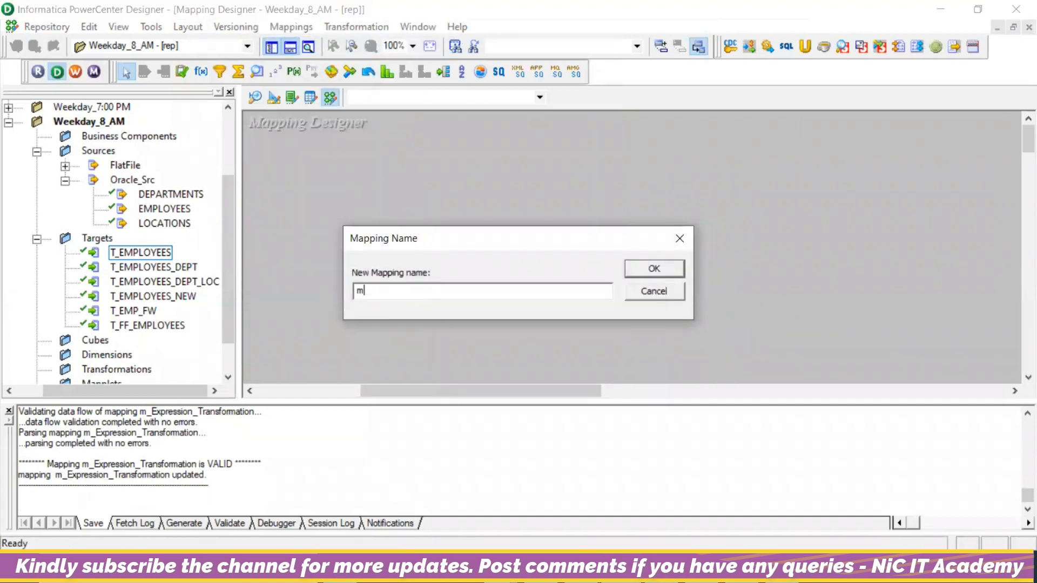
pyautogui.write('_Expre')
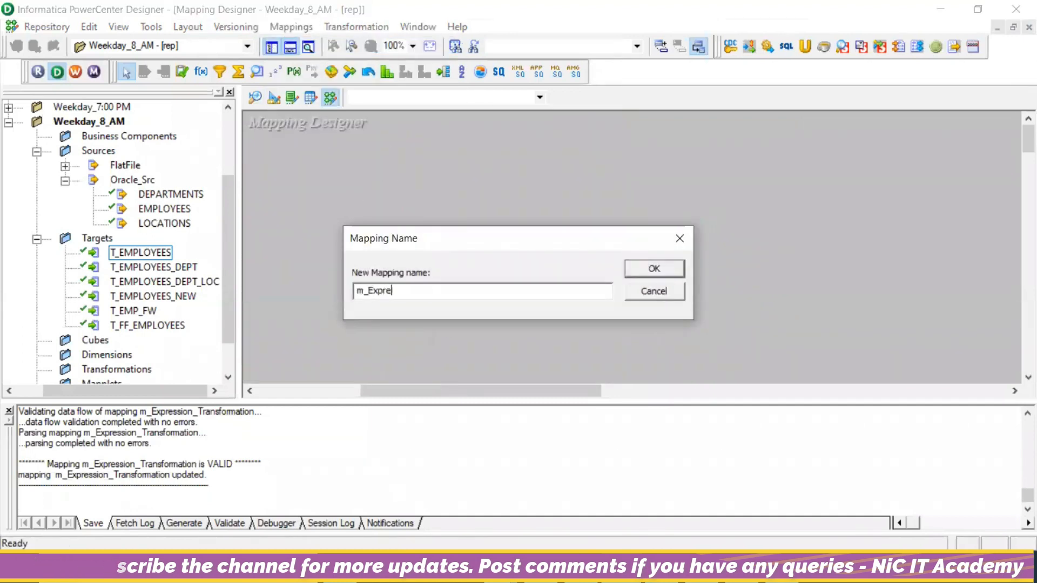
pyautogui.write('ssion_2')
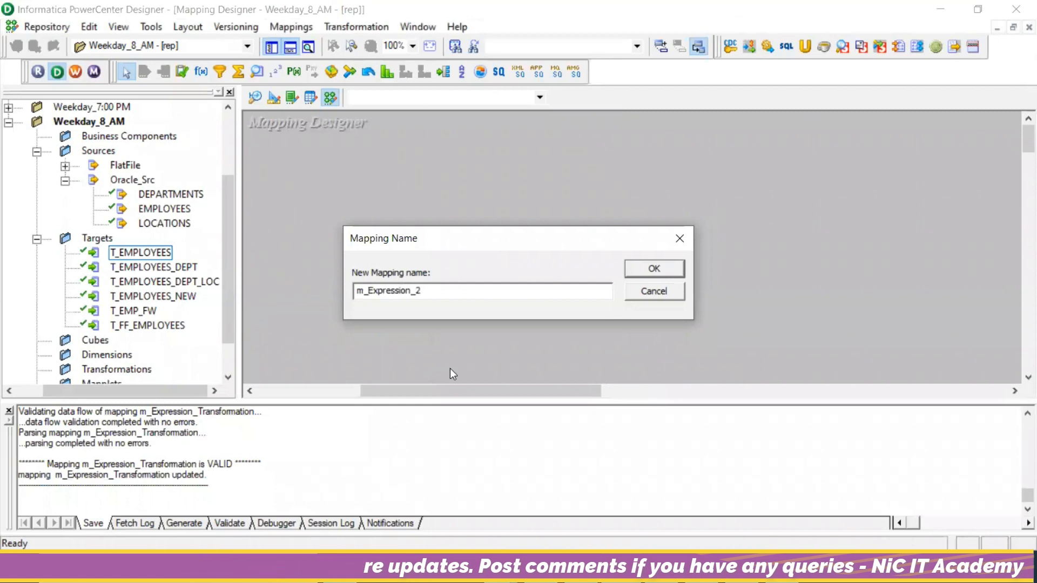
pyautogui.press('Return')
# Step: Place the EMPLOYEES source, the T_EMPLOYEES target and an Expression transformation between them in the m_Expression_2 mapping
pyautogui.moveTo(180, 209); pyautogui.dragTo(294, 210)
pyautogui.moveTo(723, 235); pyautogui.dragTo(751, 214)
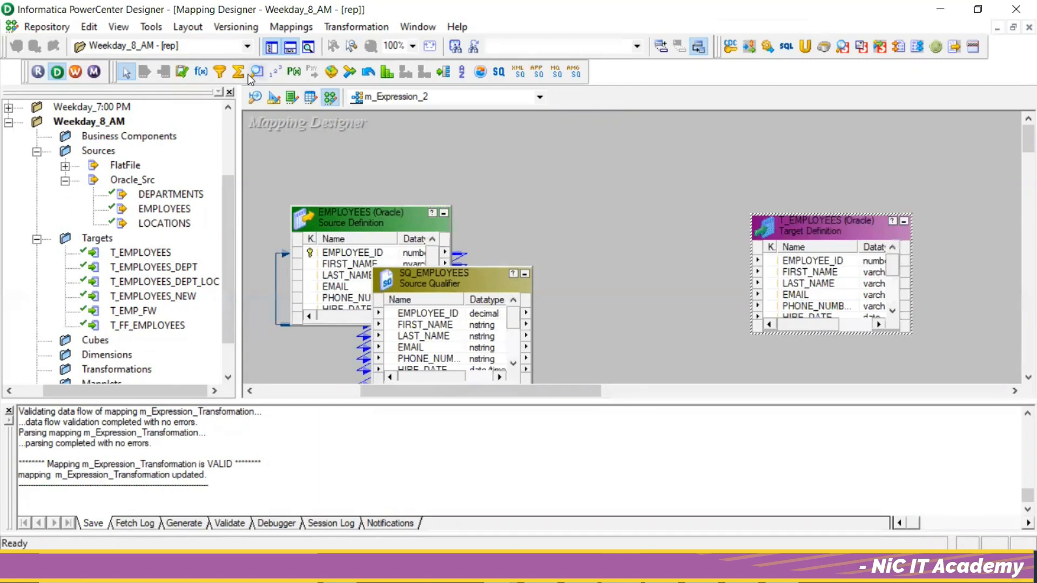
pyautogui.click(202, 71)
pyautogui.moveTo(559, 155); pyautogui.dragTo(714, 374)
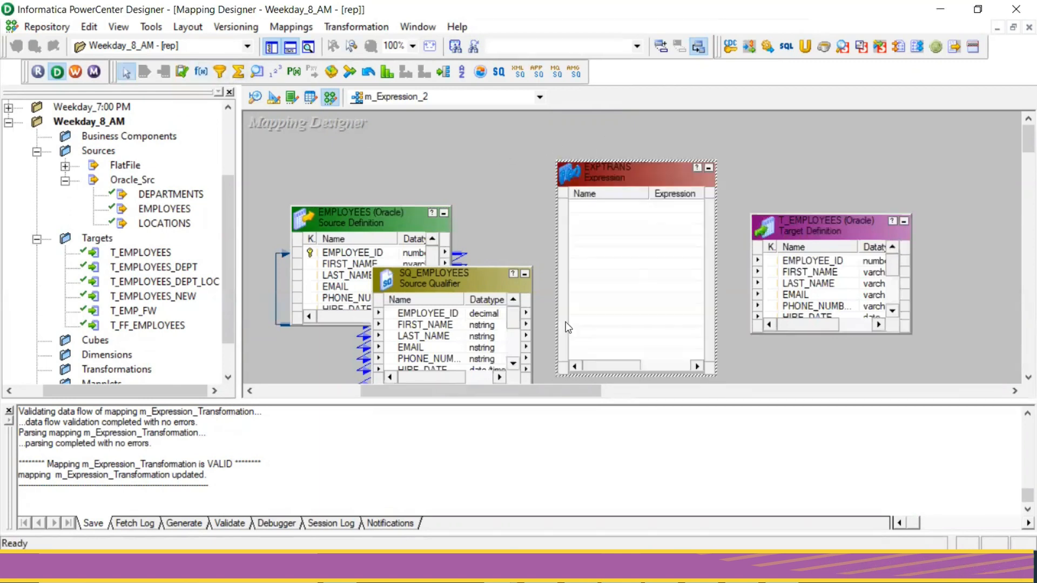
# Step: Copy all ports of the SQ_EMPLOYEES source qualifier into the EXPTRANS expression
pyautogui.rightClick(457, 314)
pyautogui.click(480, 325)
pyautogui.moveTo(454, 312); pyautogui.dragTo(640, 208)
# Step: Add an output-only string port o_FIRST_NAME with precision 25 below FIRST_NAME in EXPTRANS, and make FIRST_NAME input-only
pyautogui.doubleClick(639, 205)
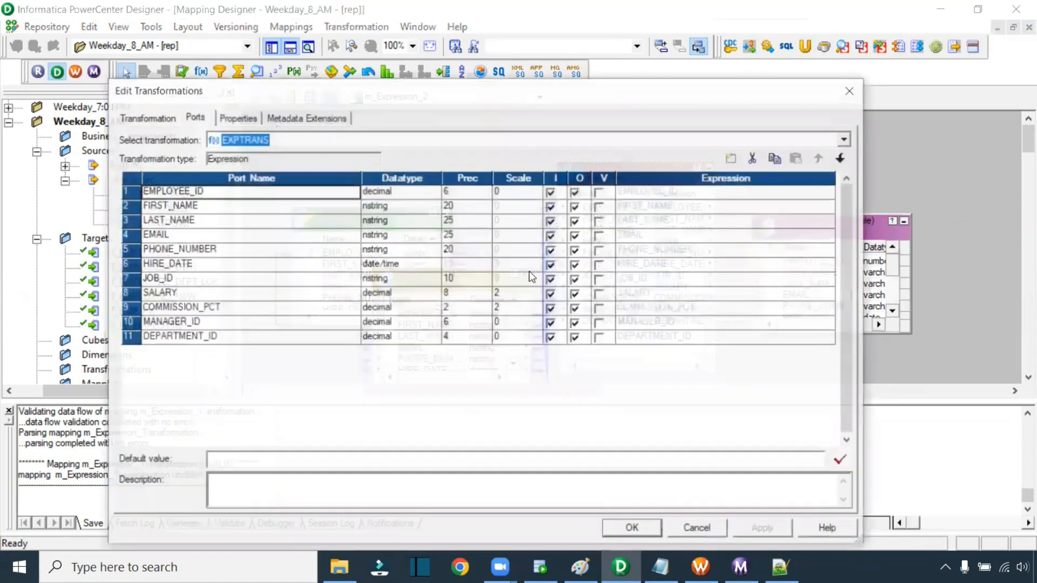
pyautogui.click(212, 206)
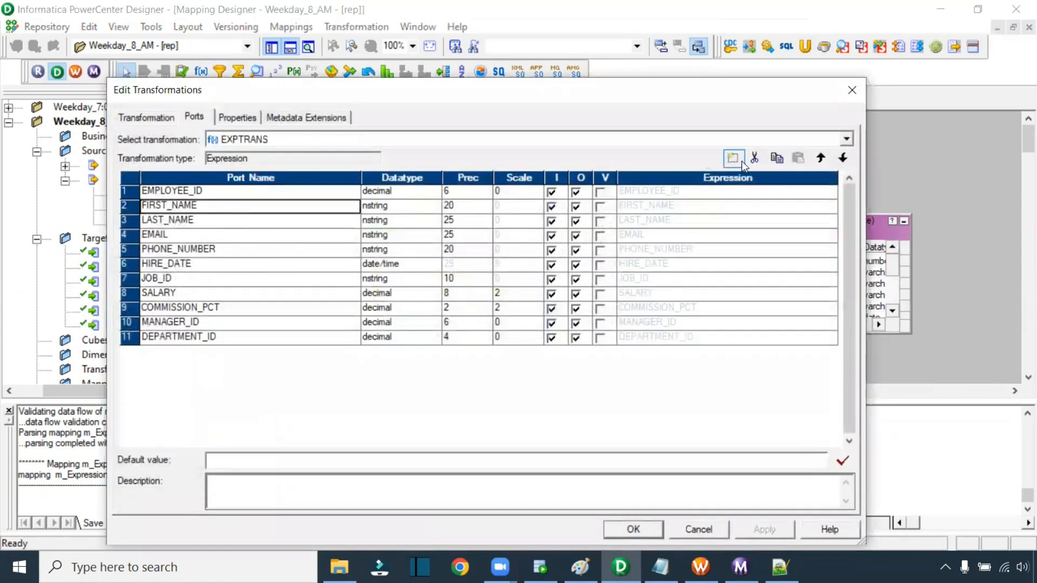
pyautogui.click(741, 161)
pyautogui.click(188, 216)
pyautogui.doubleClick(188, 216)
pyautogui.write('o_FIRST_N')
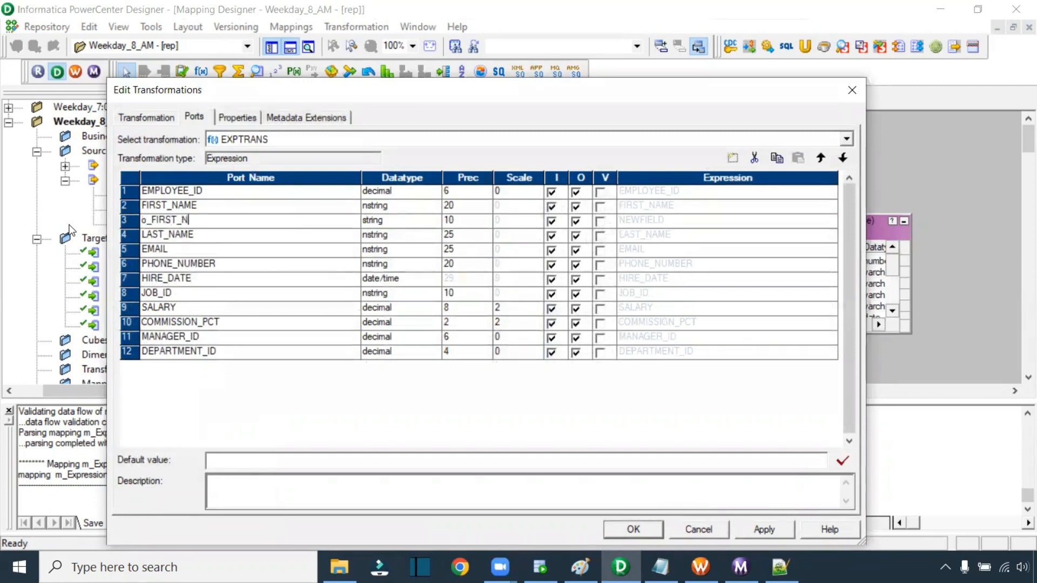
pyautogui.write('AME')
pyautogui.click(455, 220)
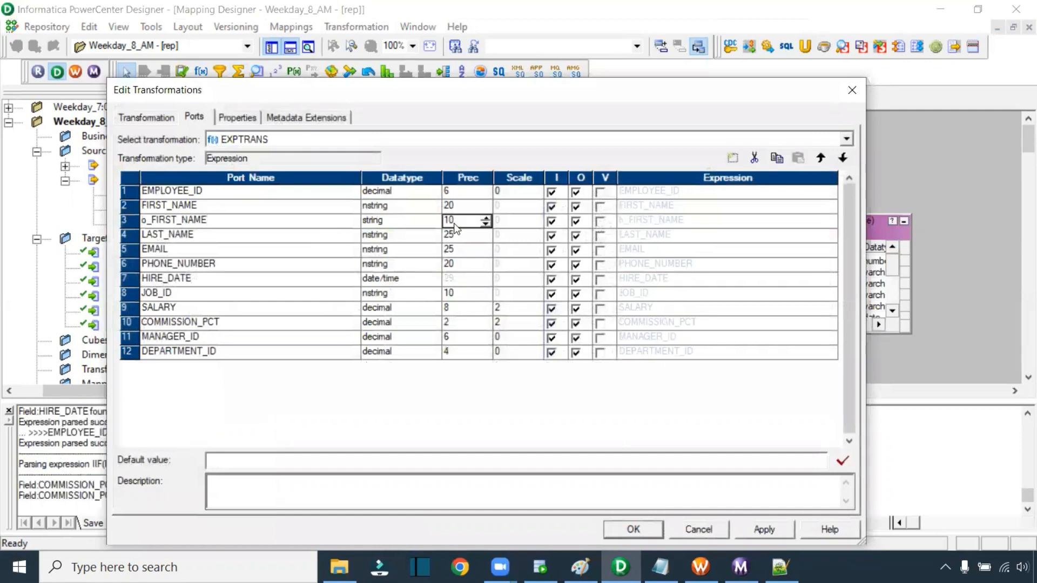
pyautogui.write('25')
pyautogui.click(551, 221)
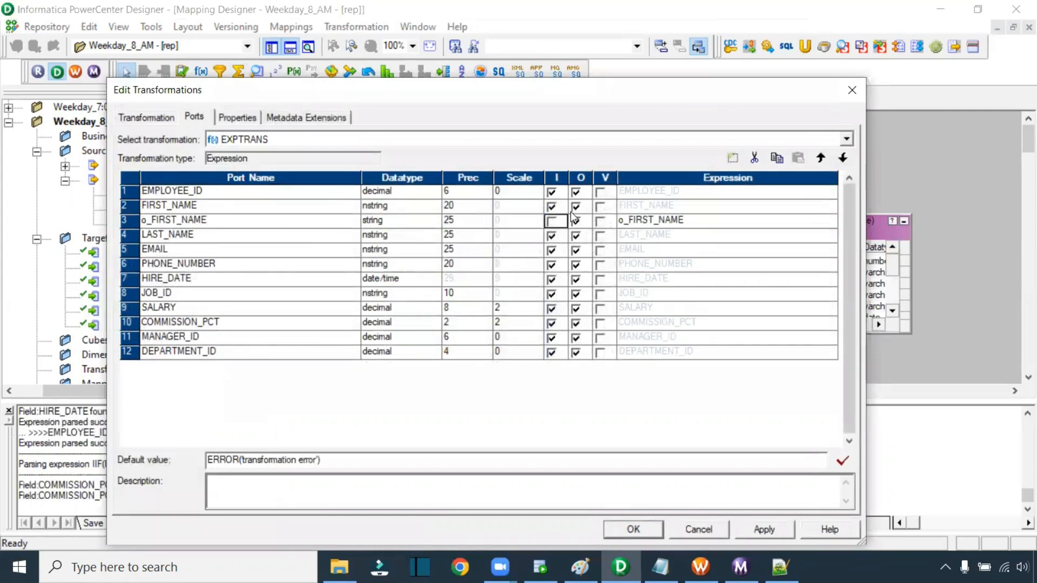
pyautogui.click(575, 207)
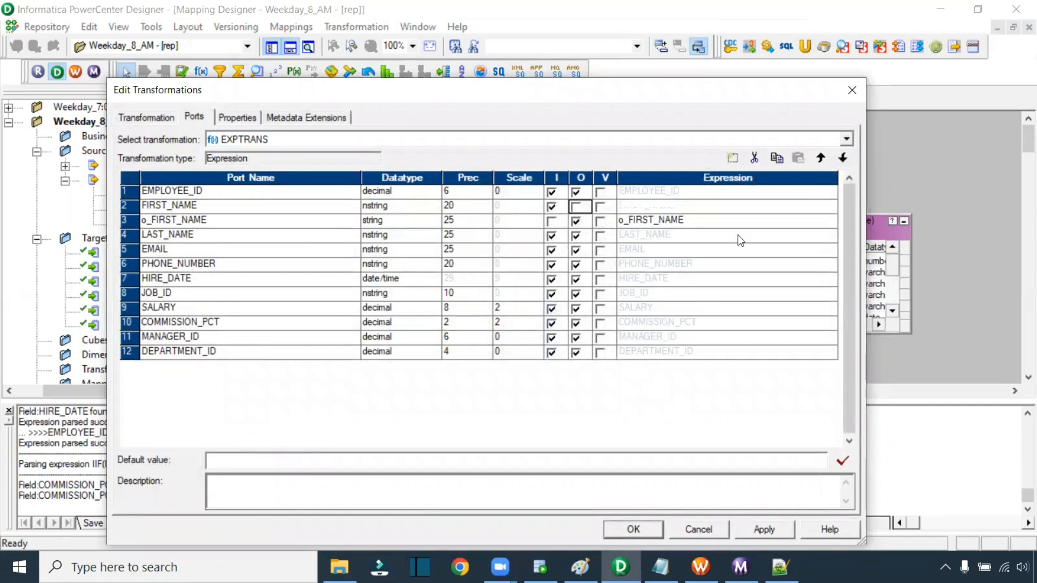
# Step: Replace the o_FIRST_NAME expression with the start of a condition: IIF(FIRST_NAME='NIC IT ACADEMY',
pyautogui.click(831, 221)
pyautogui.moveTo(427, 106); pyautogui.dragTo(313, 104)
pyautogui.scroll(5, 404, 194)
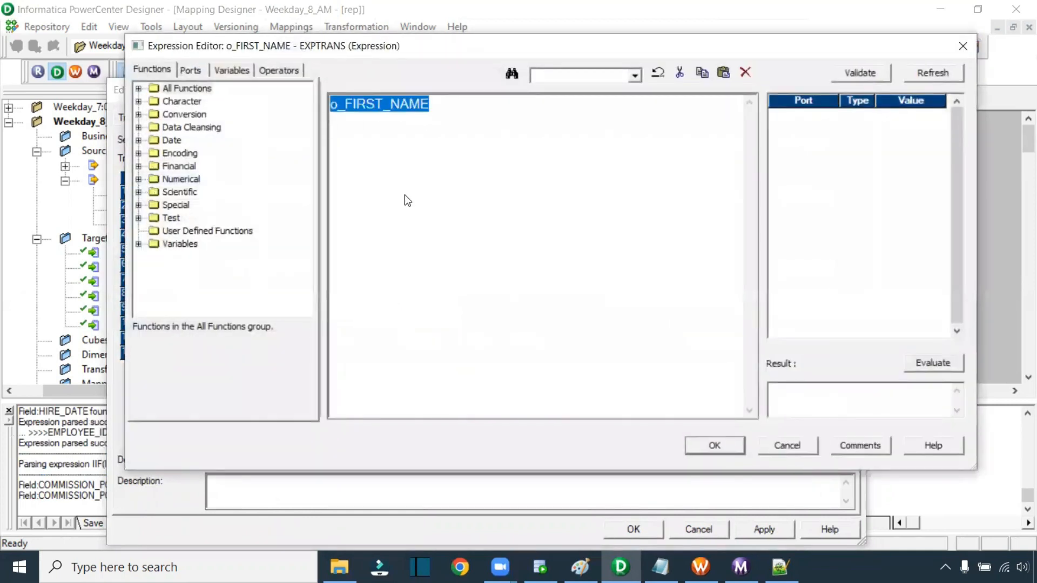
pyautogui.click(138, 89)
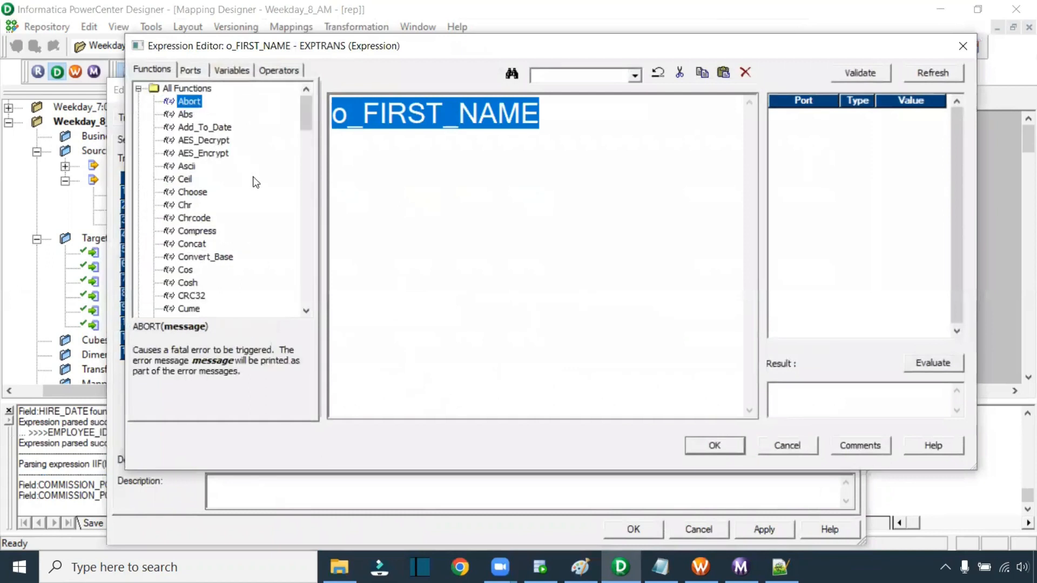
pyautogui.press('i')
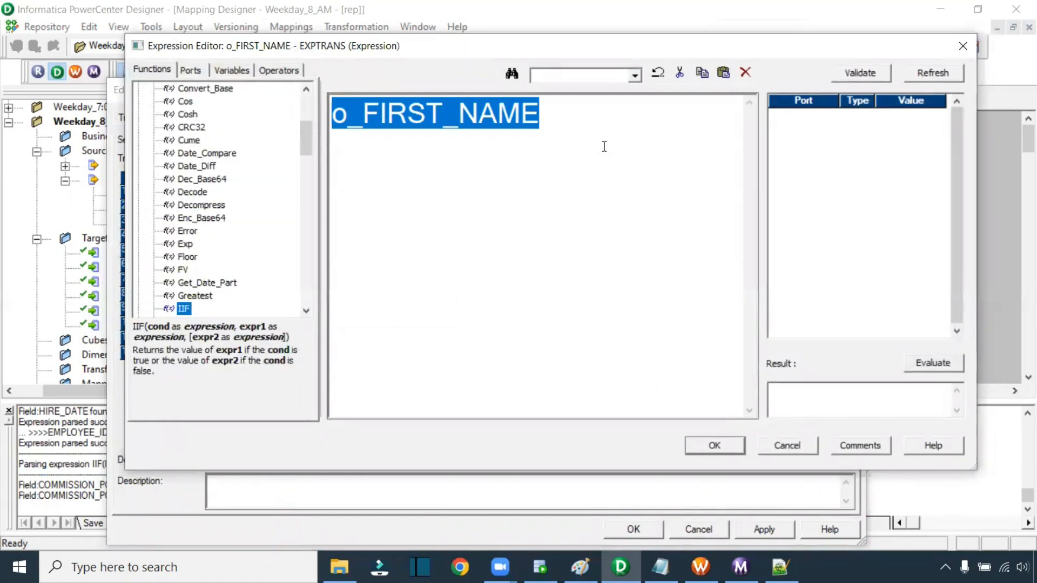
pyautogui.moveTo(574, 122); pyautogui.dragTo(260, 117)
pyautogui.write('IIF(')
pyautogui.scroll(5, 193, 119)
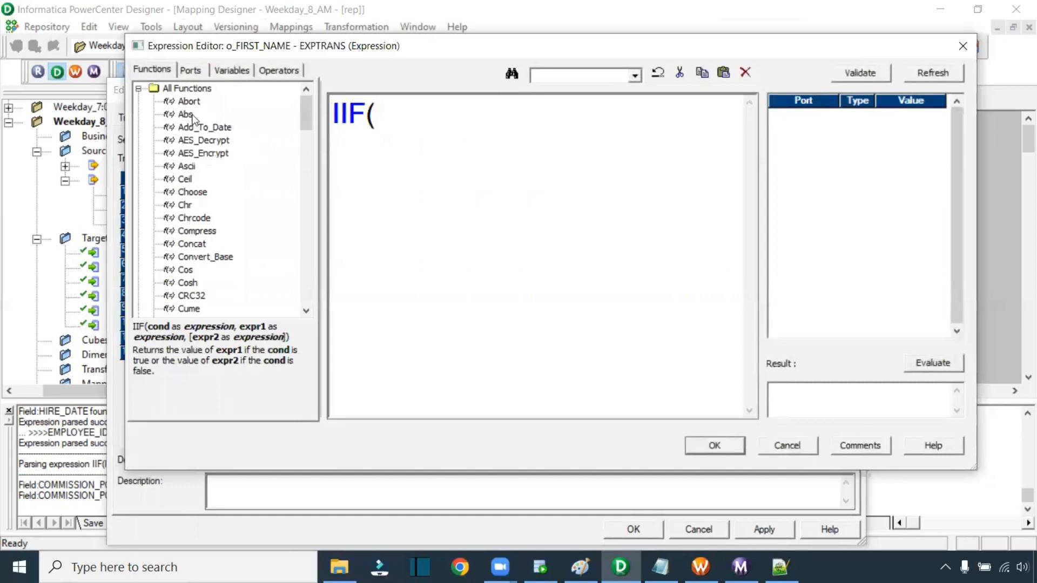
pyautogui.click(190, 70)
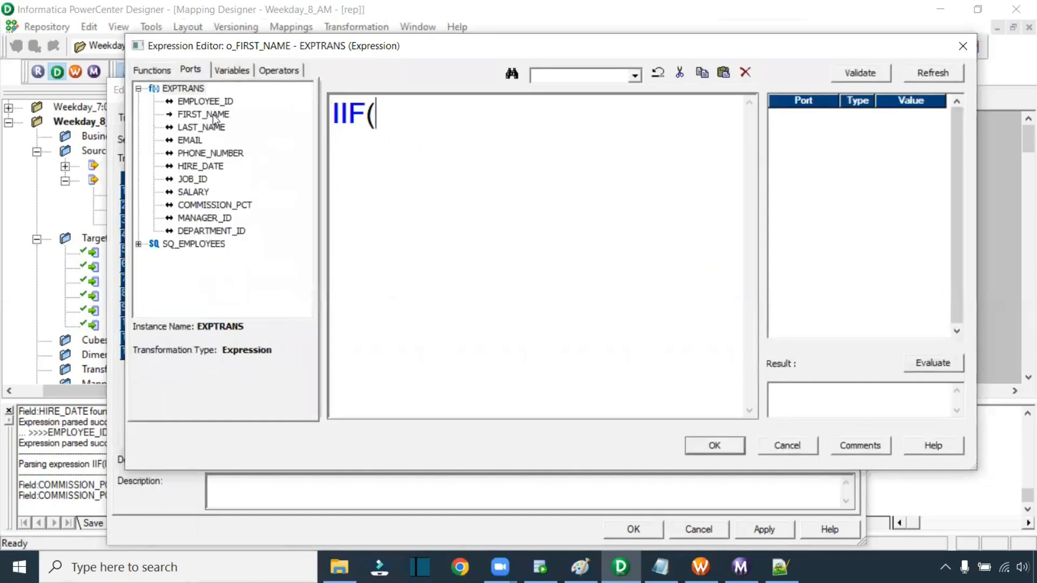
pyautogui.doubleClick(212, 114)
pyautogui.write("='")
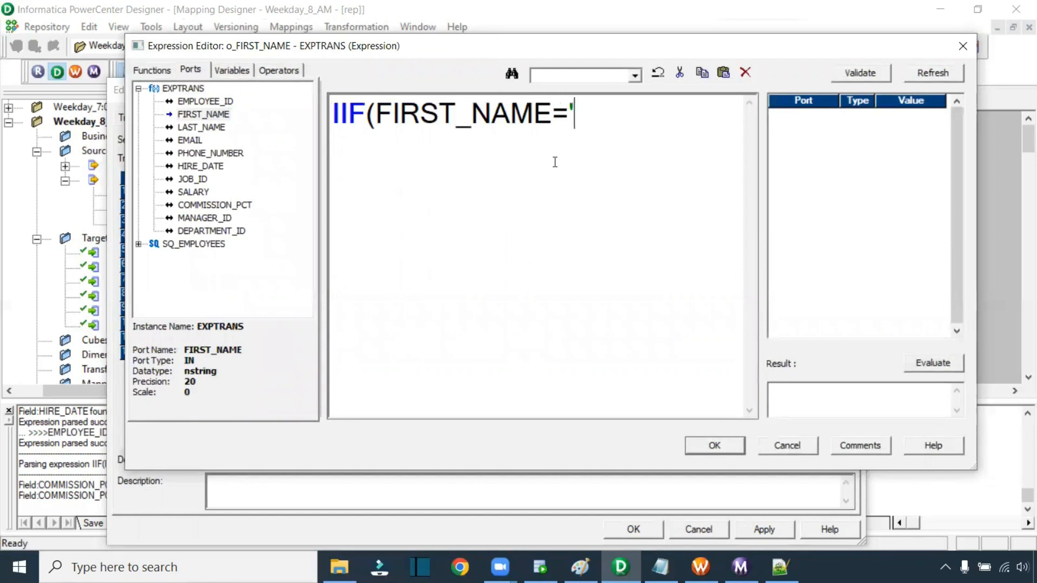
pyautogui.write('NIC IT ACADEMY')
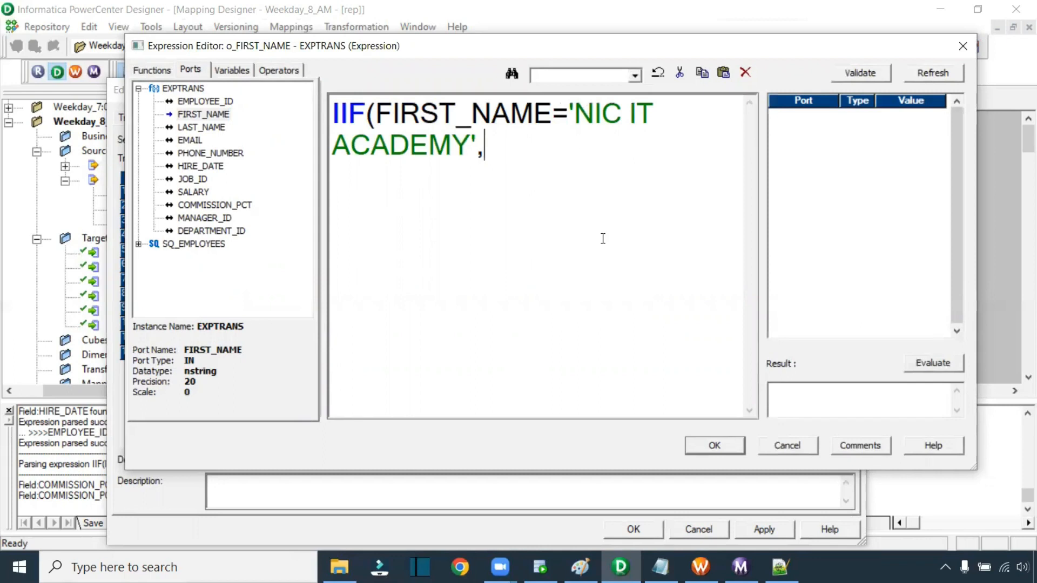
# Step: Add ABORT('Expression logic failed due to incorrect first_name'), as the true branch of the IIF expression
pyautogui.scroll(-2, 601, 239)
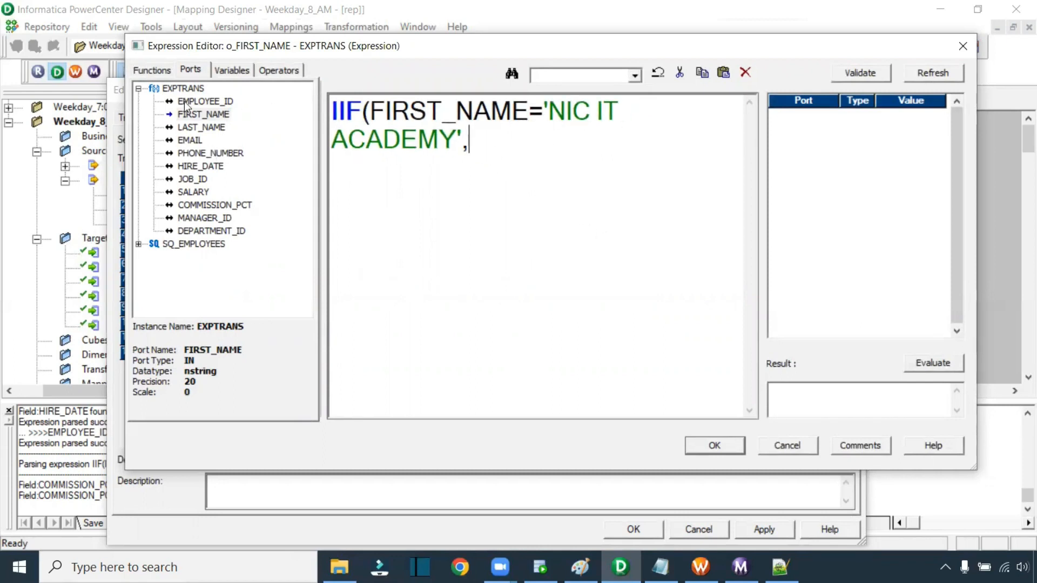
pyautogui.click(154, 70)
pyautogui.doubleClick(203, 104)
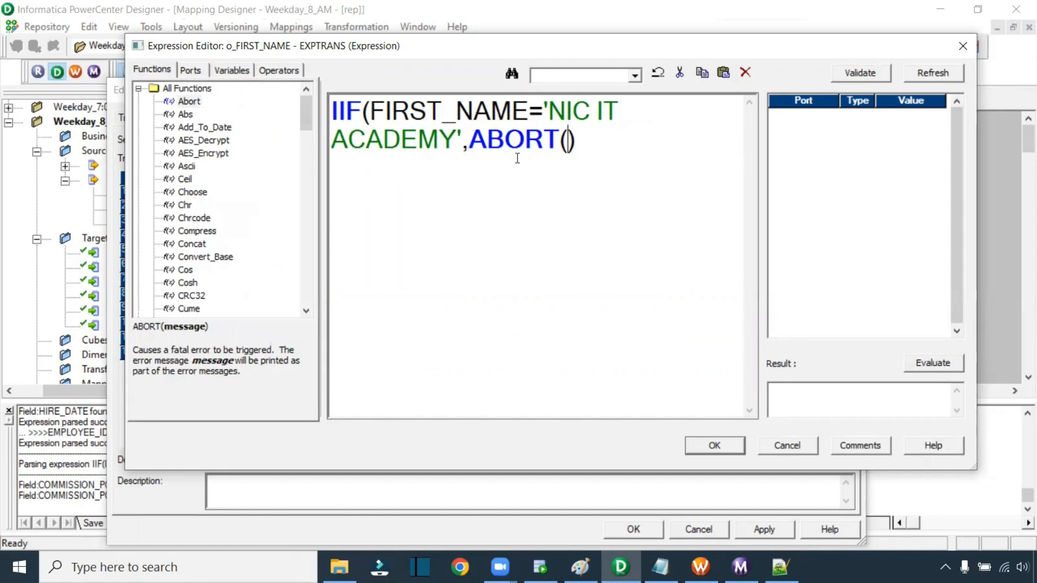
pyautogui.click(195, 102)
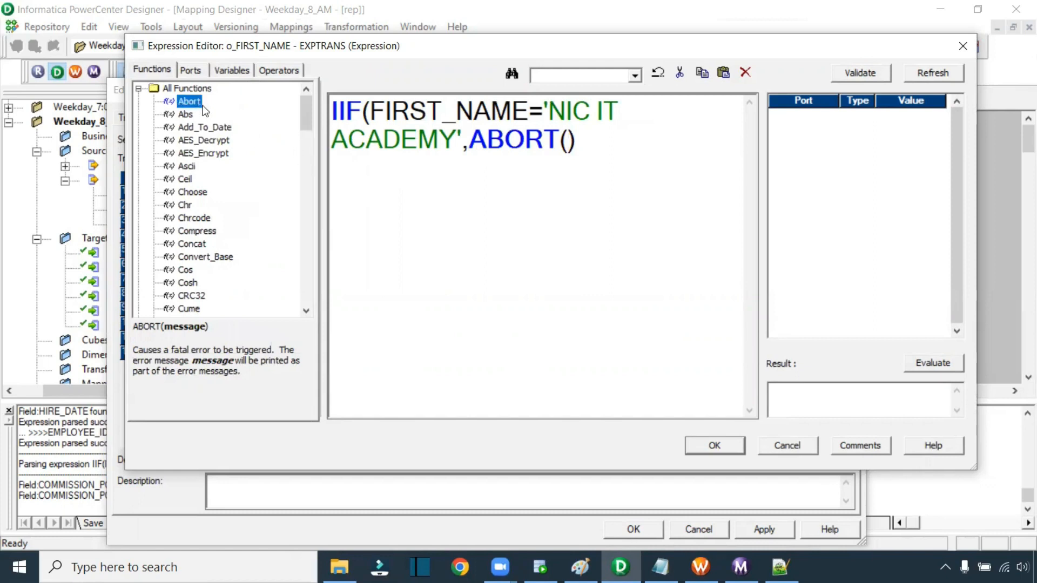
pyautogui.click(569, 138)
pyautogui.write("'Expression ")
pyautogui.write('loig')
pyautogui.press('BackSpace')
pyautogui.press('BackSpace')
pyautogui.write('gic failed due to inc')
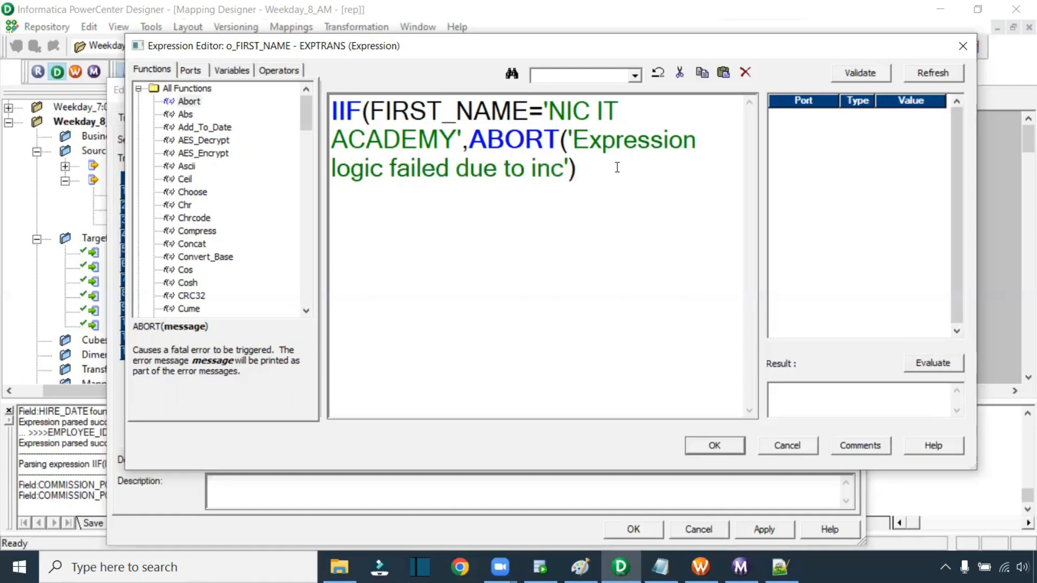
pyautogui.write('orrect ')
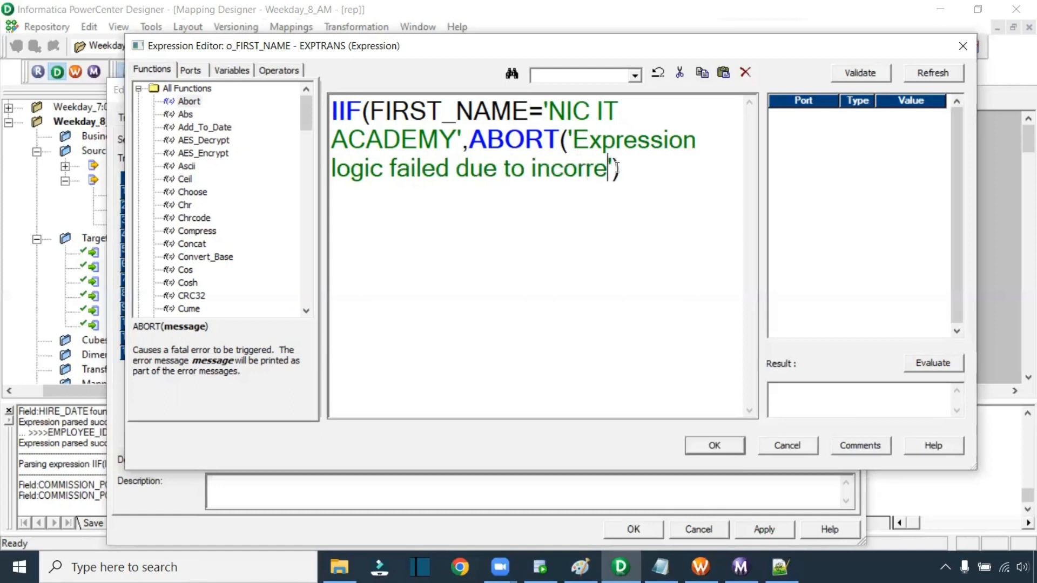
pyautogui.write('first_')
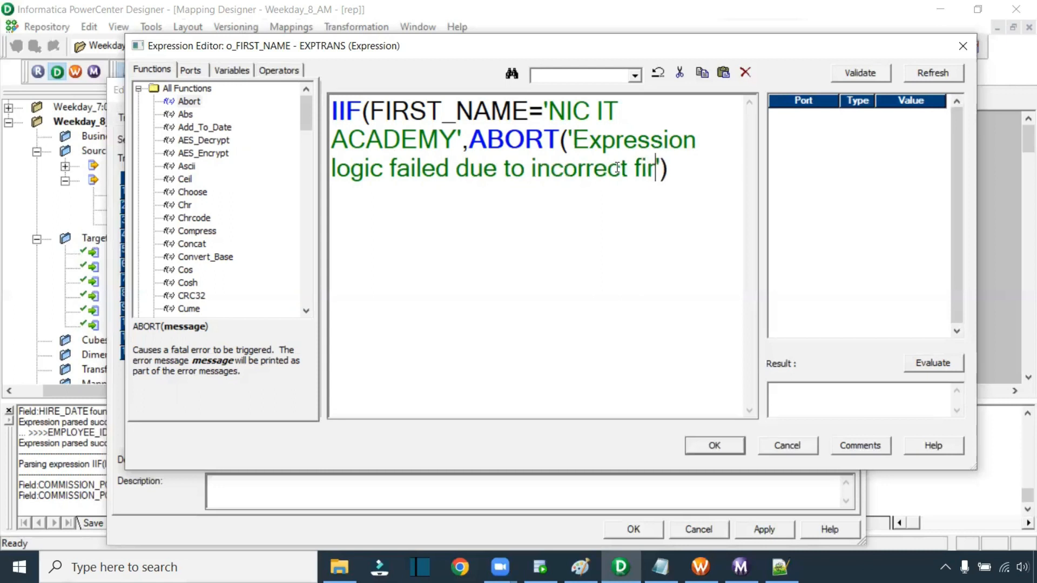
pyautogui.write('naem')
pyautogui.press('BackSpace')
pyautogui.press('BackSpace')
pyautogui.write('me')
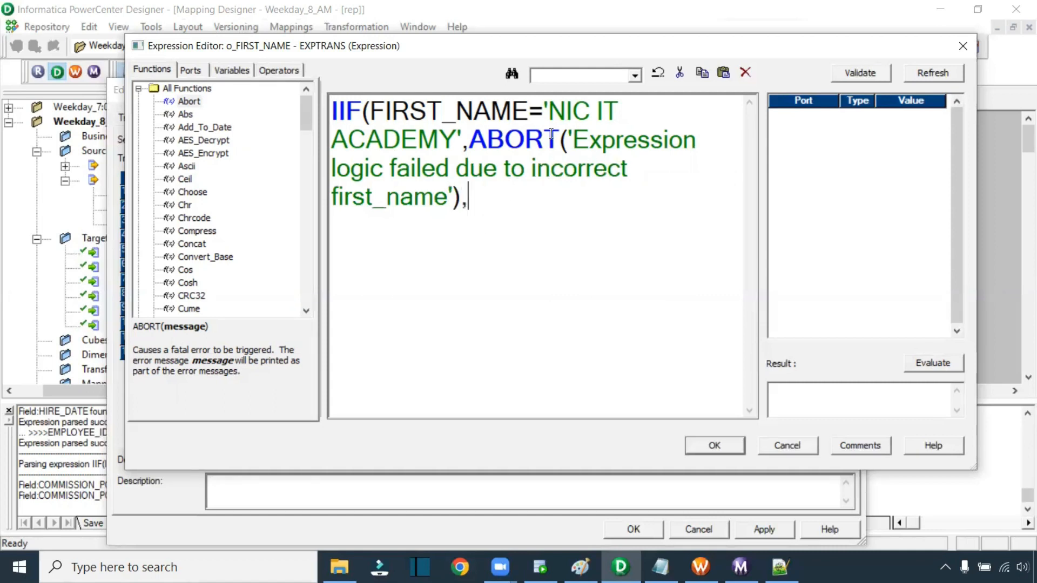
# Step: Complete the IIF expression with FIRST_NAME as the false branch and a closing parenthesis, and validate it
pyautogui.moveTo(532, 118); pyautogui.dragTo(370, 116)
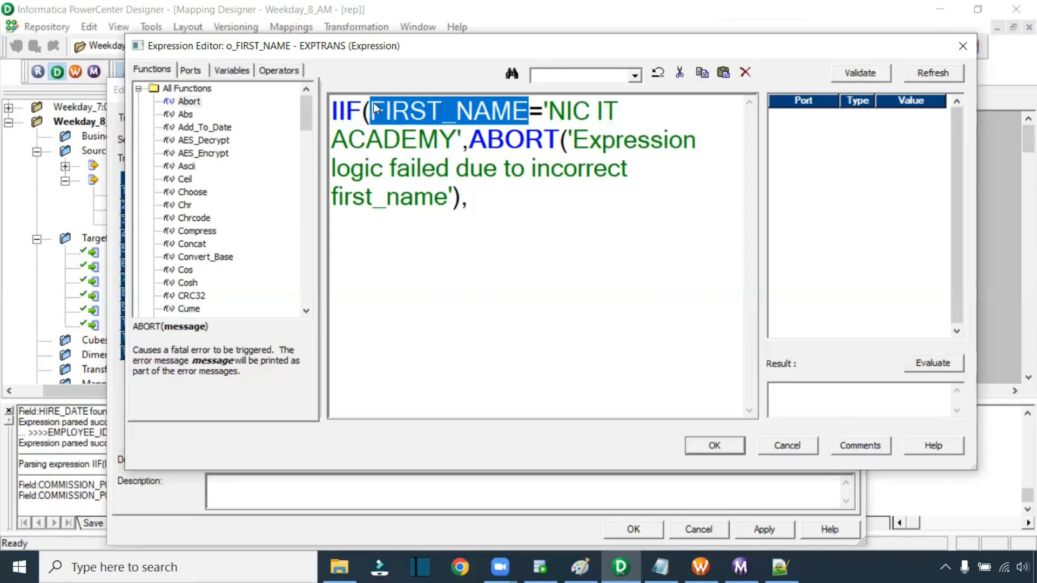
pyautogui.hotkey('ctrl', 'c')
pyautogui.click(492, 232)
pyautogui.hotkey('ctrl', 'v')
pyautogui.write(')')
pyautogui.click(853, 72)
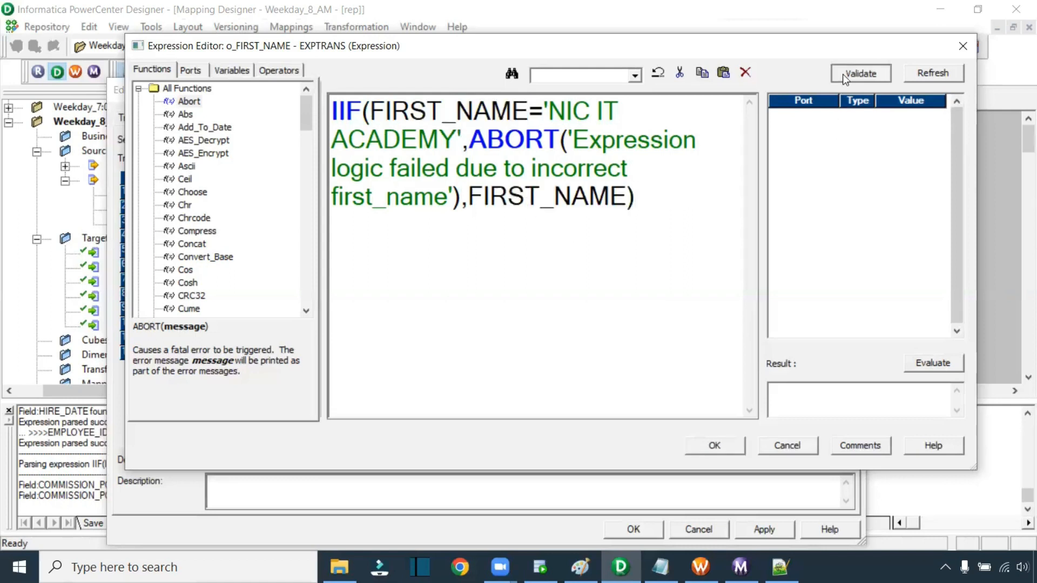
pyautogui.click(607, 295)
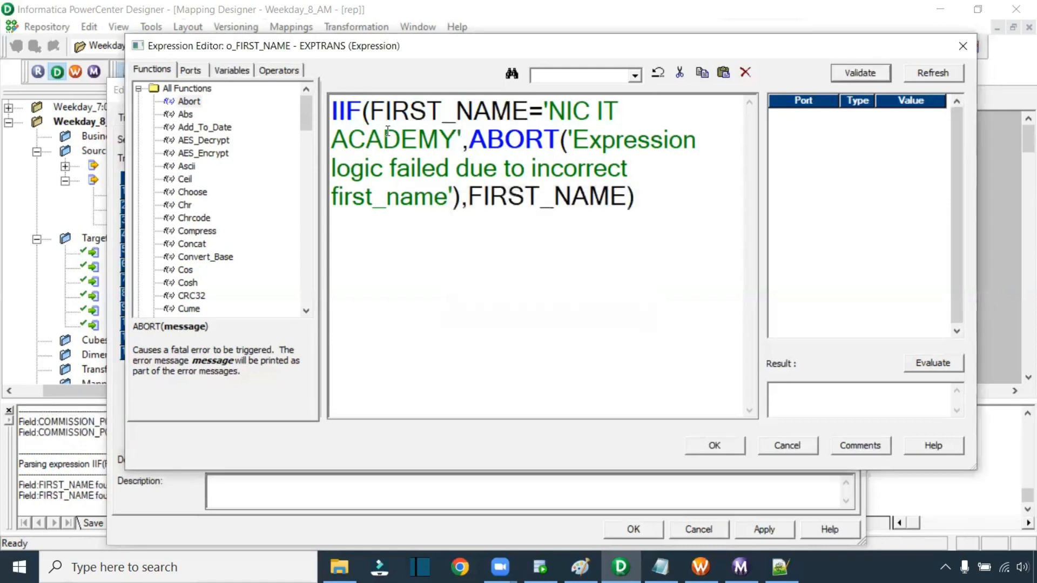
# Step: Review the condition and false branch, accept the o_FIRST_NAME expression, and apply the EXPTRANS port changes
pyautogui.moveTo(367, 110); pyautogui.dragTo(460, 127)
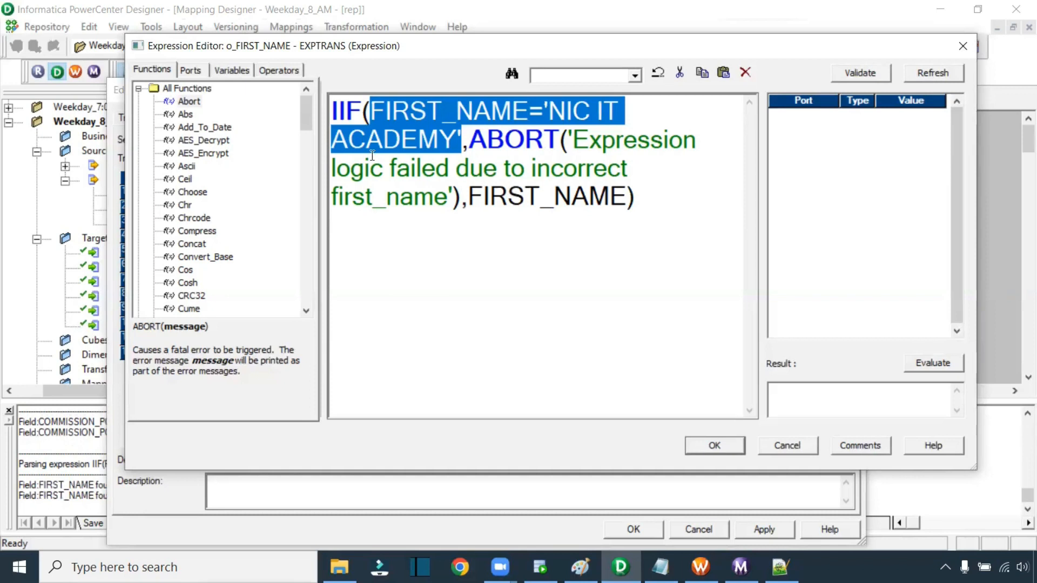
pyautogui.moveTo(470, 195); pyautogui.dragTo(623, 196)
pyautogui.click(734, 445)
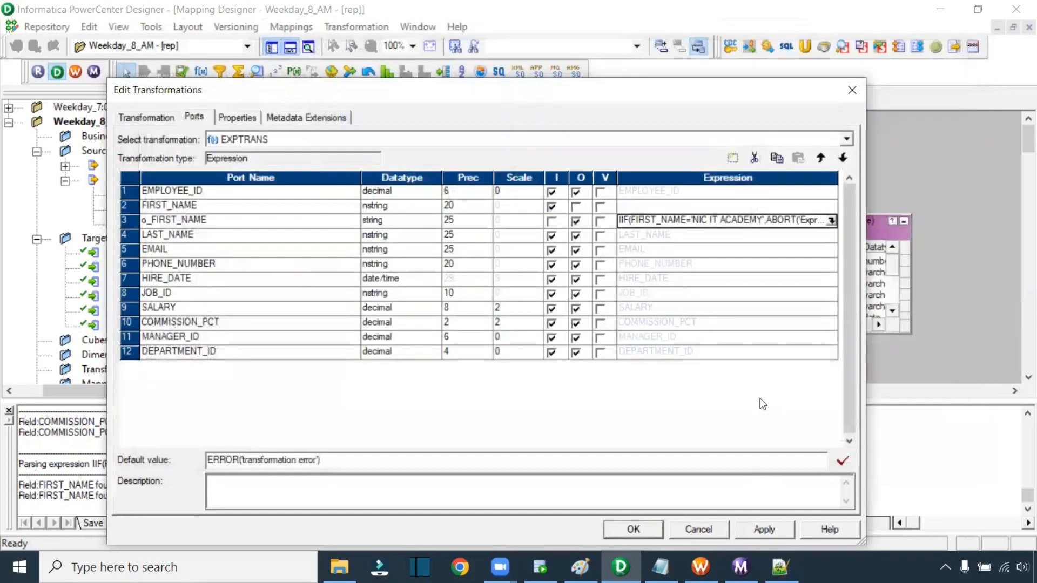
pyautogui.click(652, 531)
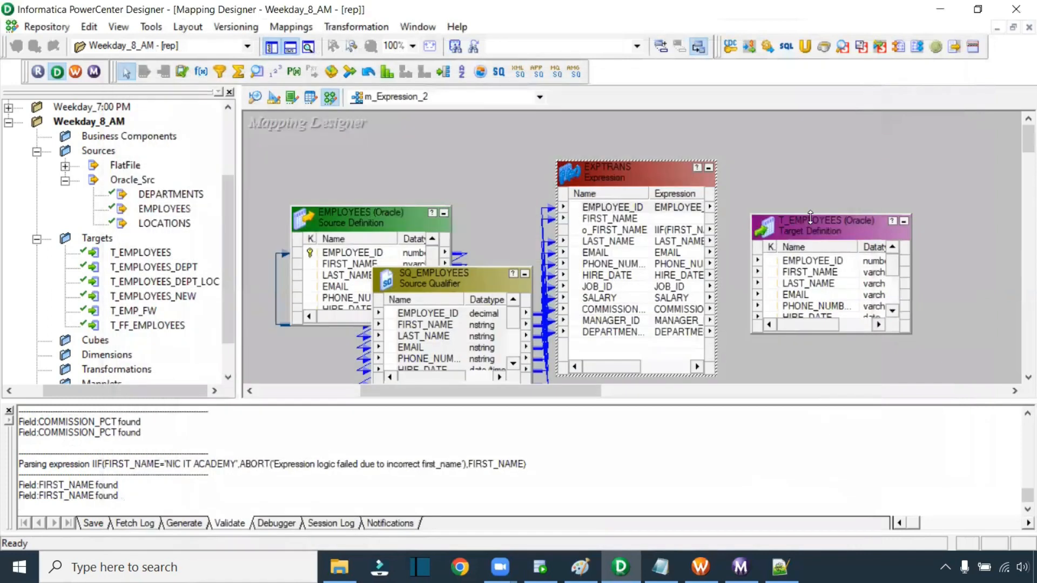
# Step: Enlarge the T_EMPLOYEES target and link EXPTRANS ports EMPLOYEE_ID and o_FIRST_NAME to its EMPLOYEE_ID and FIRST_NAME columns
pyautogui.moveTo(810, 216); pyautogui.dragTo(815, 148)
pyautogui.moveTo(633, 207); pyautogui.dragTo(871, 204)
pyautogui.click(631, 233)
pyautogui.moveTo(631, 233); pyautogui.dragTo(896, 215)
# Step: Link the EXPTRANS ports LAST_NAME through DEPARTMENT_ID to the matching T_EMPLOYEES columns and save the mapping
pyautogui.click(599, 244)
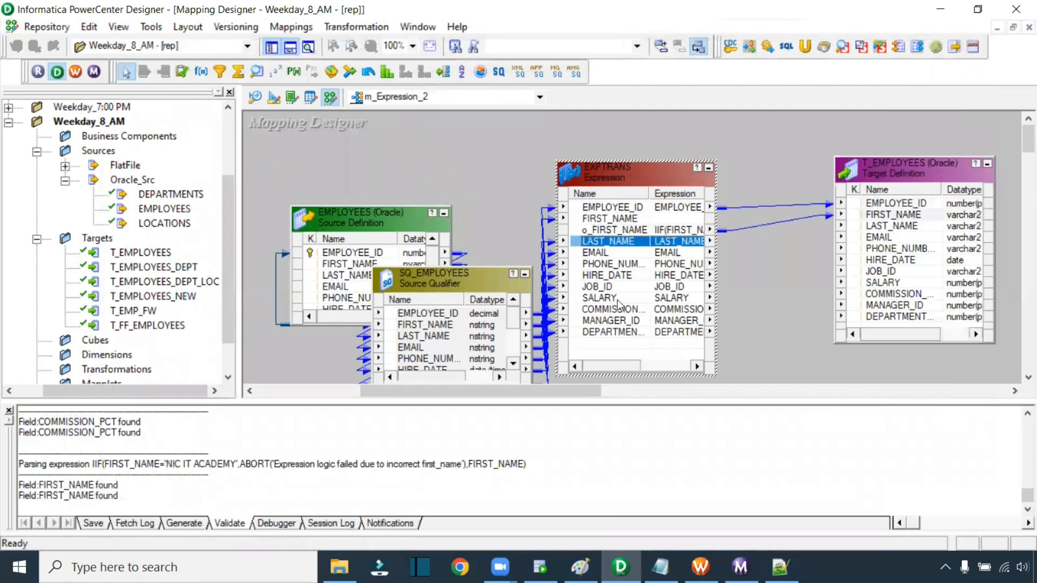
pyautogui.keyDown('shift'); pyautogui.click(622, 330); pyautogui.keyUp('shift')
pyautogui.moveTo(581, 247); pyautogui.dragTo(936, 241)
pyautogui.hotkey('ctrl', 's')
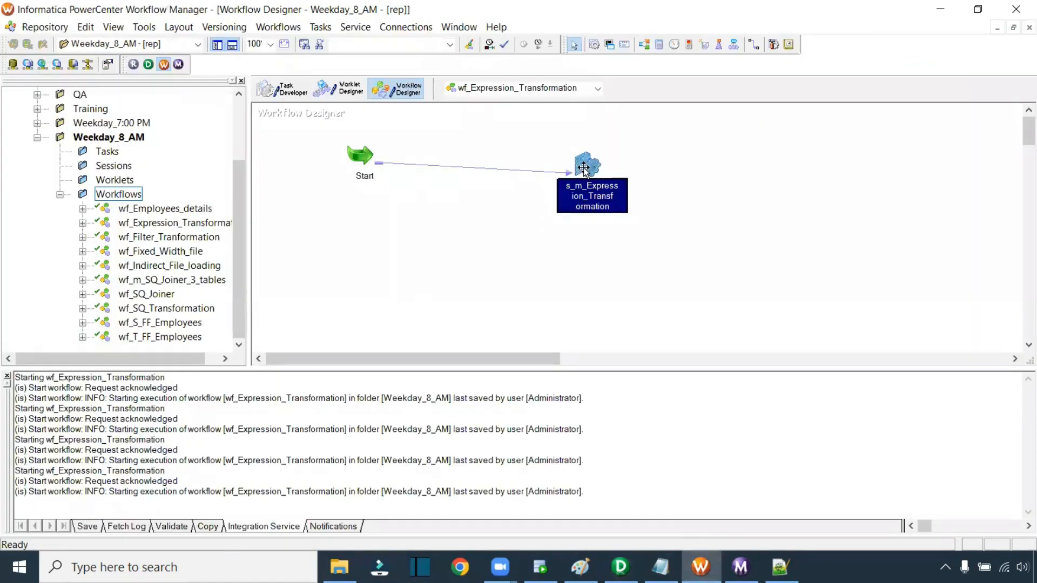
# Step: In Workflow Manager, create a new workflow named wf_Expression_2
pyautogui.click(278, 27)
pyautogui.click(300, 45)
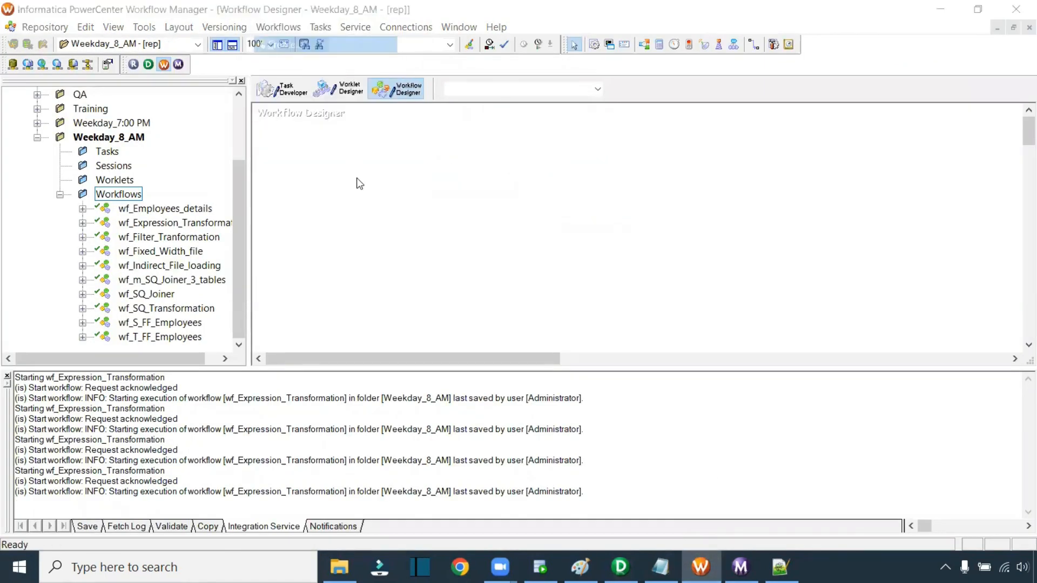
pyautogui.write('wf')
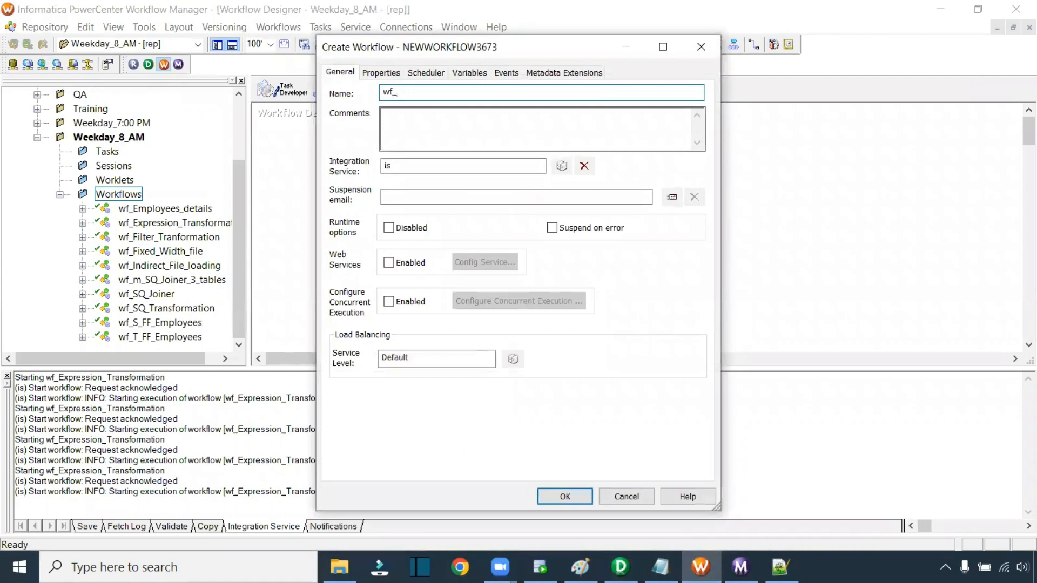
pyautogui.write('_Expression_2')
pyautogui.press('Return')
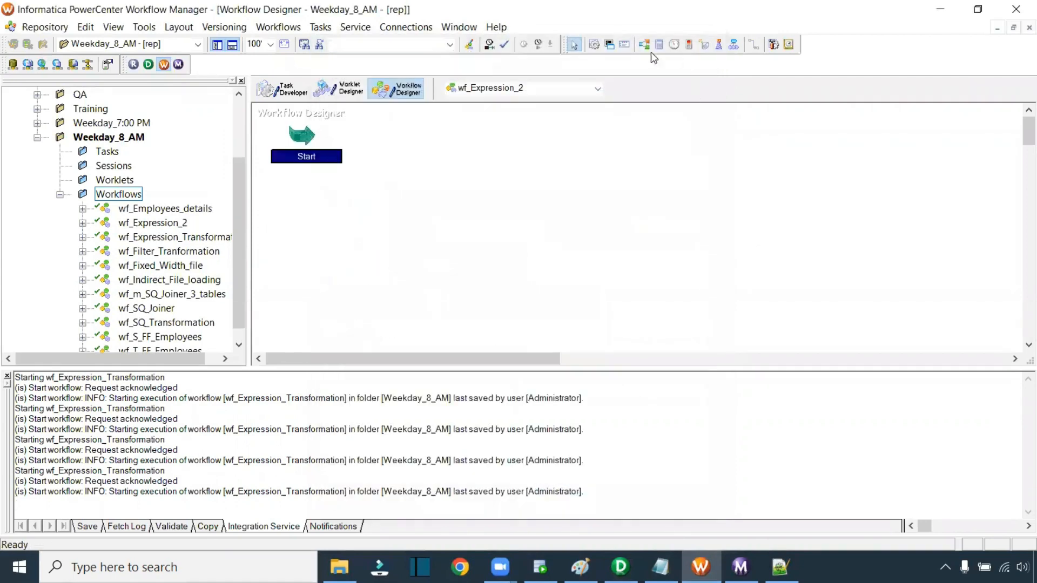
# Step: Add a session task to wf_Expression_2 and associate it with the m_Expression_2 mapping
pyautogui.click(594, 44)
pyautogui.click(555, 162)
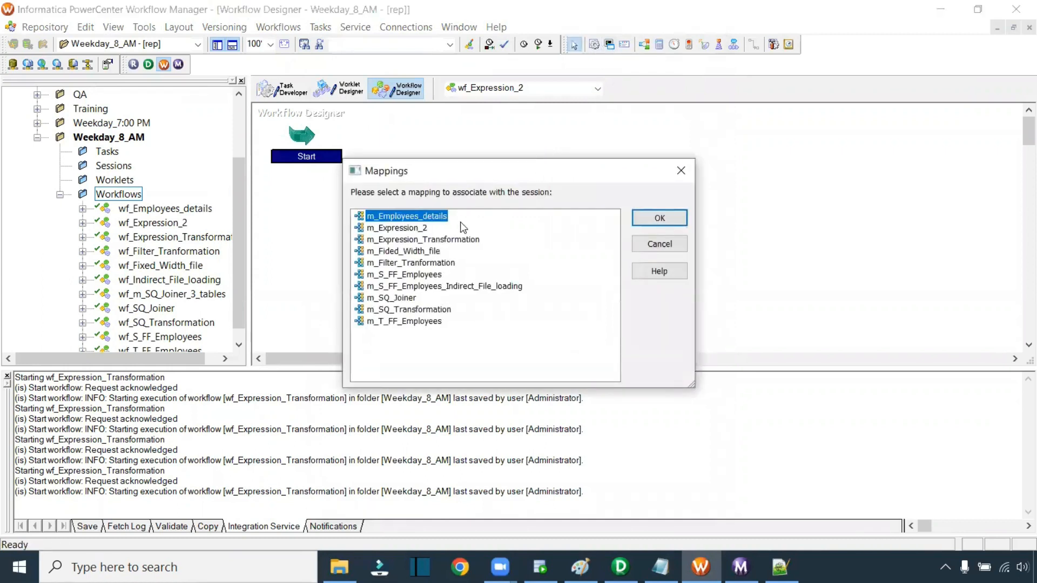
pyautogui.click(433, 227)
pyautogui.click(660, 218)
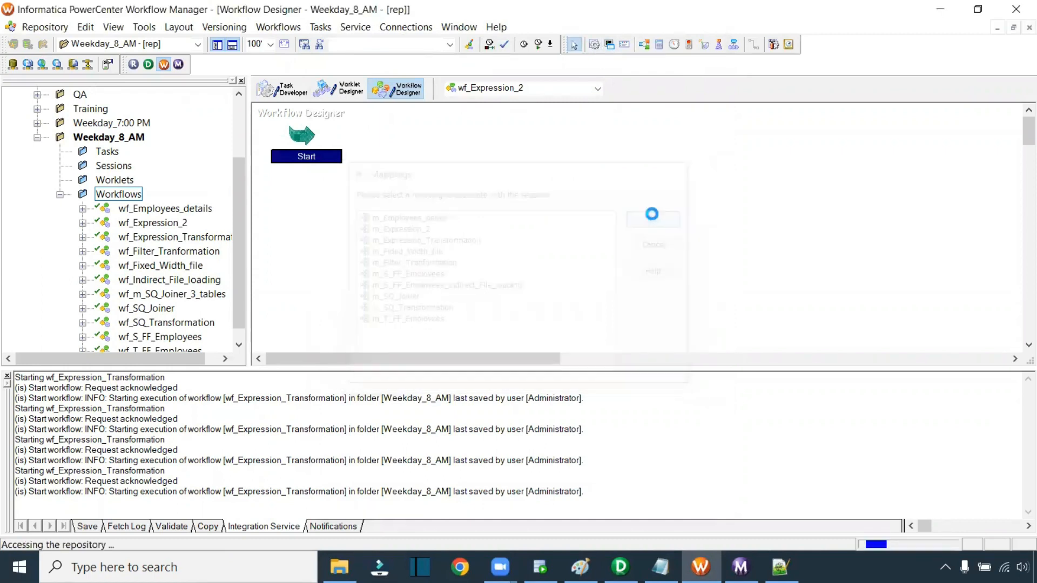
# Step: In the mapping settings of session s_m_Expression_2, assign the Oracle_Tgt connection to the T_EMPLOYEES target
pyautogui.doubleClick(576, 167)
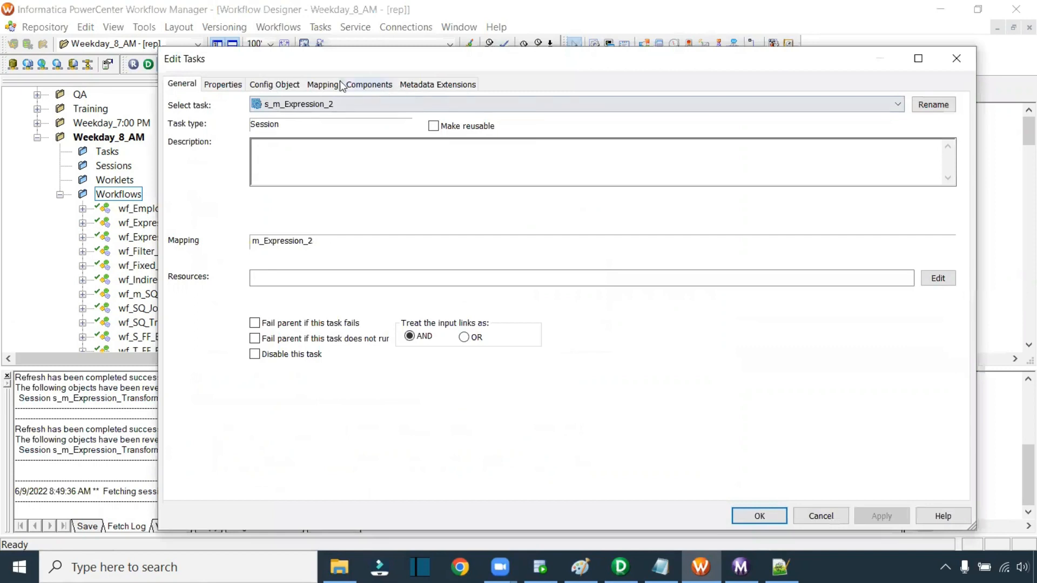
pyautogui.click(322, 84)
pyautogui.click(258, 203)
pyautogui.click(232, 225)
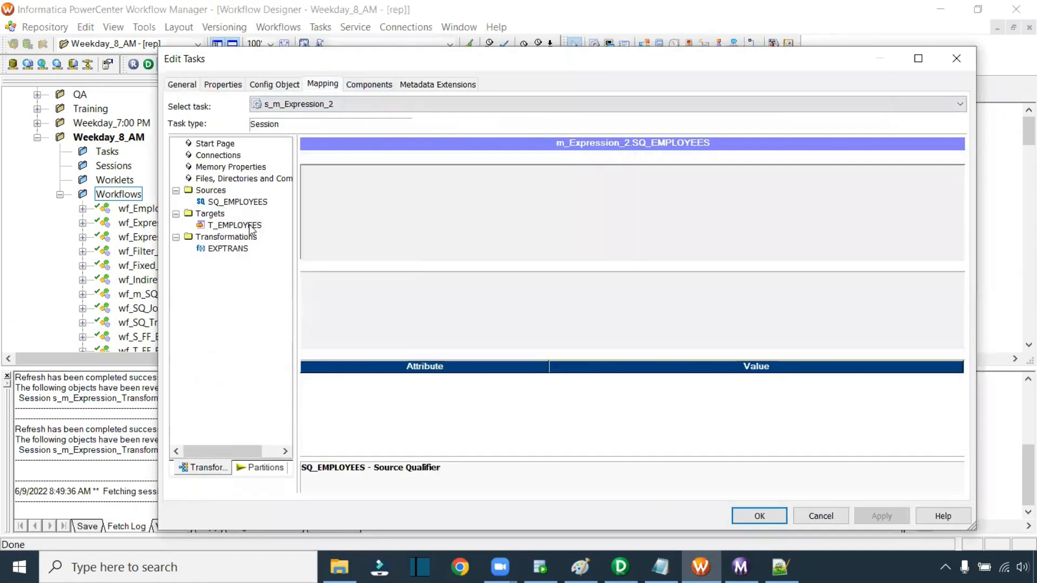
pyautogui.click(754, 292)
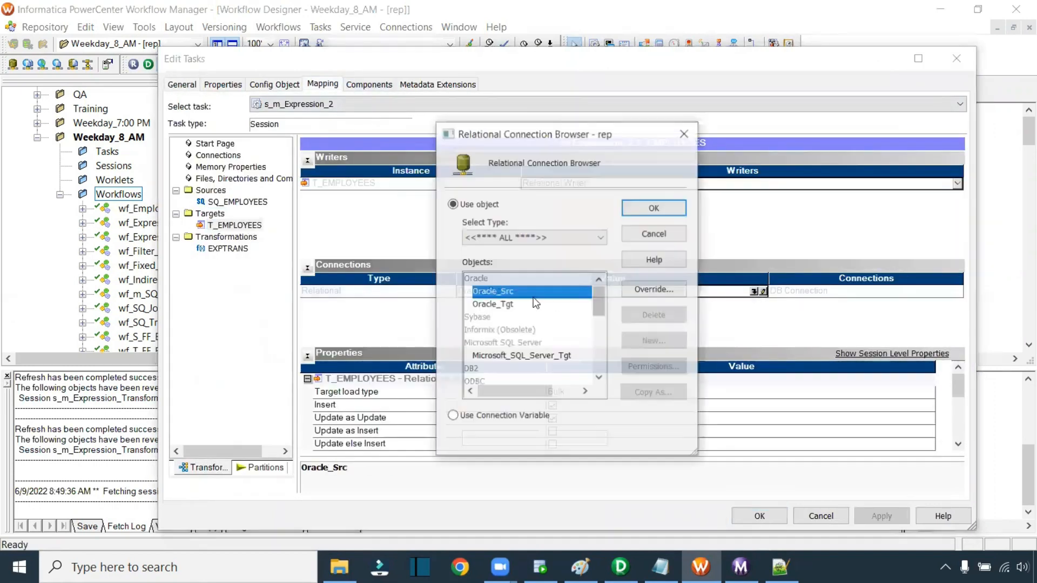
pyautogui.click(653, 207)
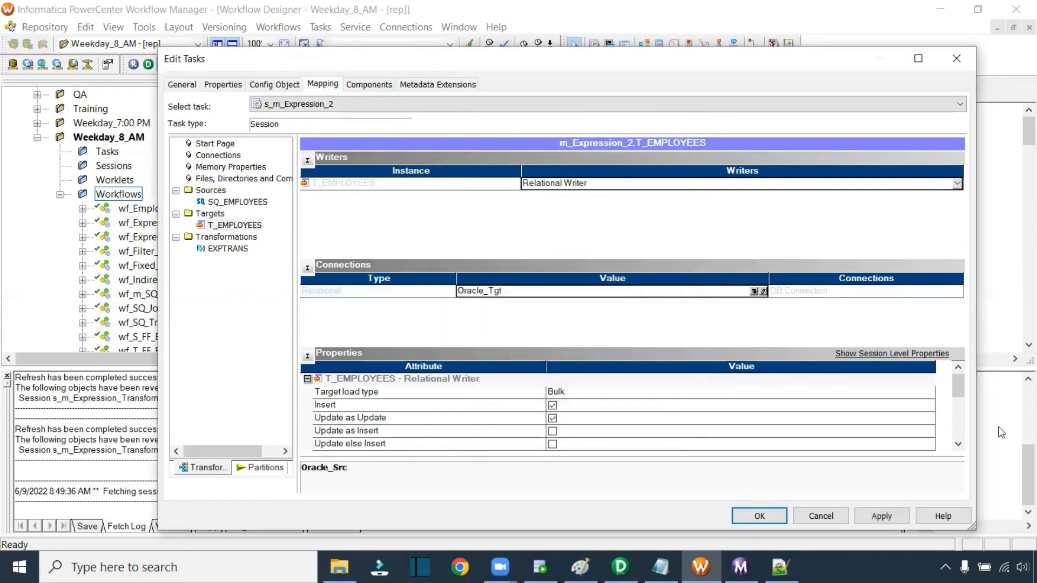
# Step: Enable the truncate target table option for T_EMPLOYEES and accept the session settings
pyautogui.moveTo(957, 391); pyautogui.dragTo(957, 409)
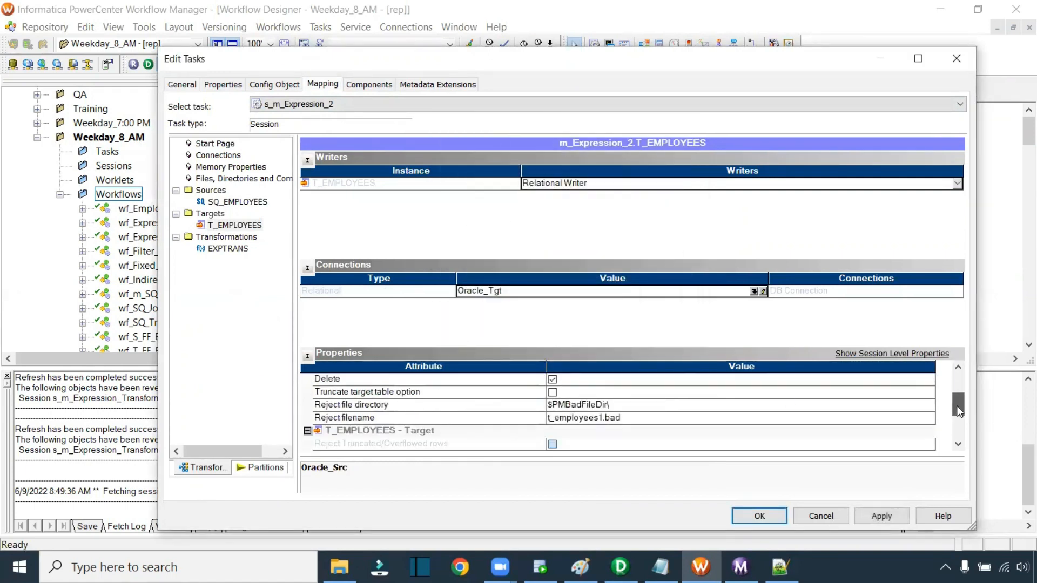
pyautogui.click(552, 392)
pyautogui.click(864, 519)
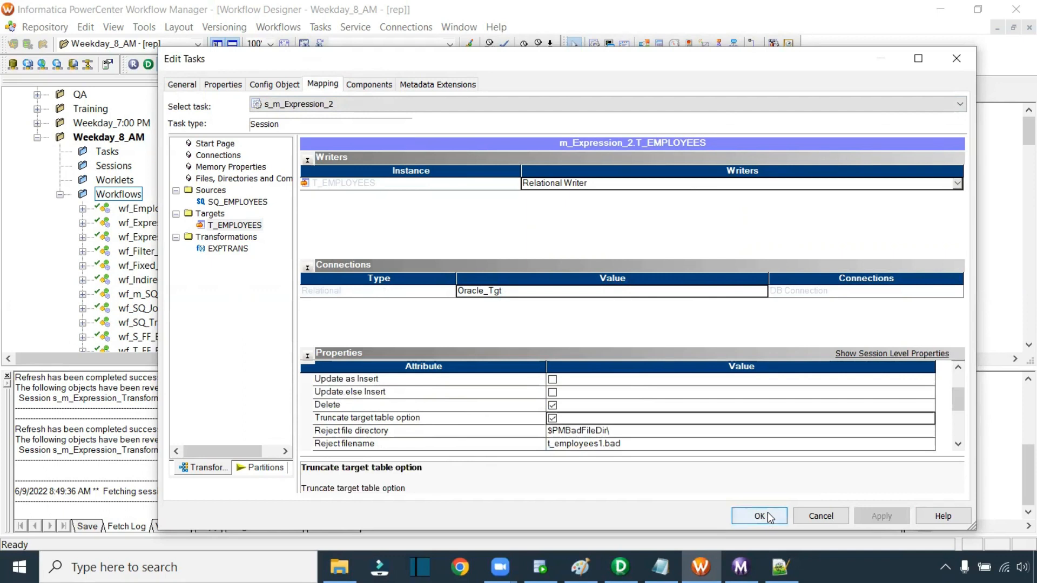
pyautogui.click(760, 516)
# Step: Start wf_Expression_2 and display its run in Workflow Monitor
pyautogui.rightClick(481, 221)
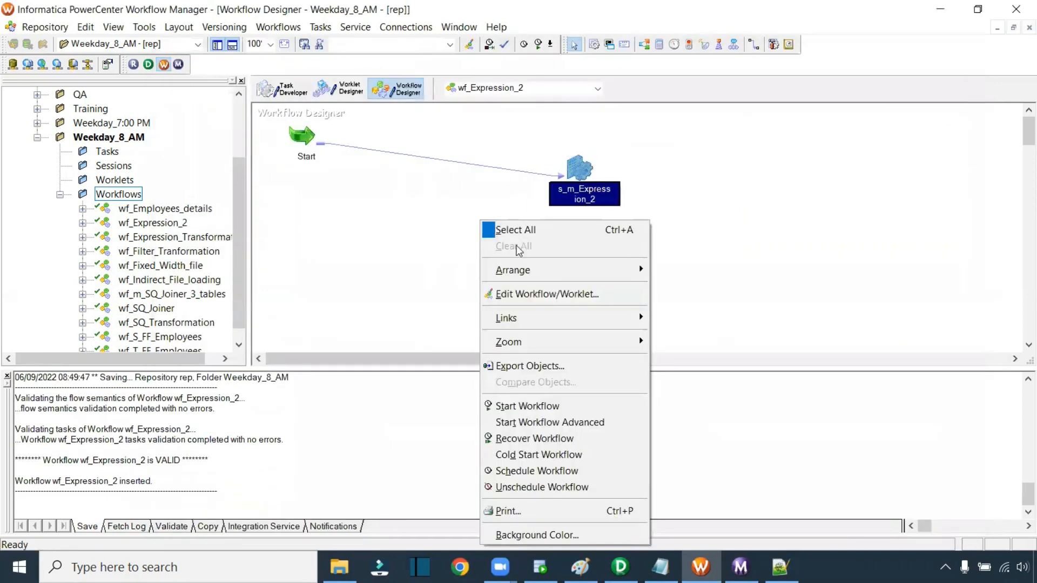
pyautogui.click(528, 406)
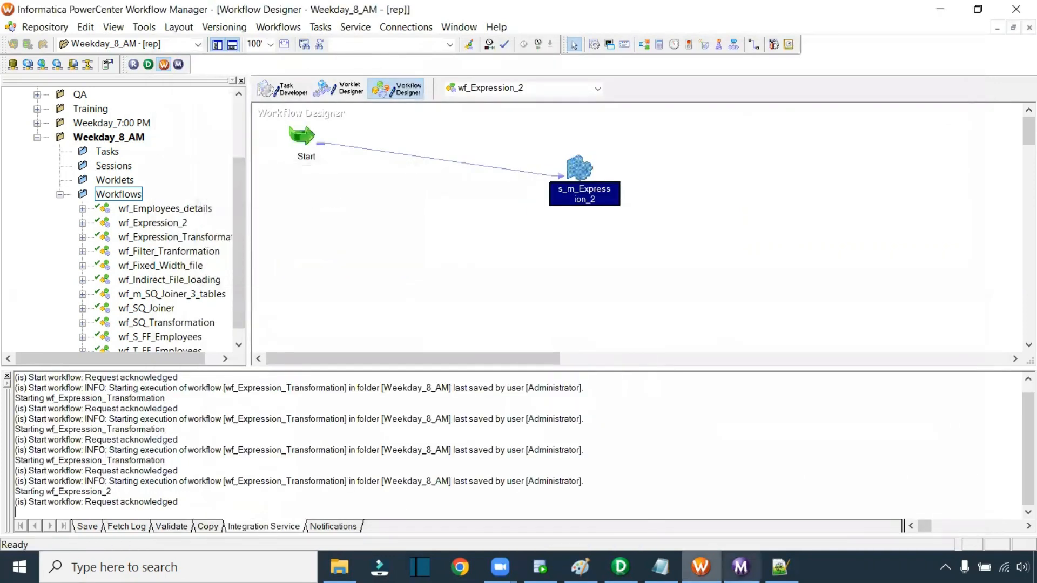
pyautogui.moveTo(128, 125); pyautogui.dragTo(173, 137)
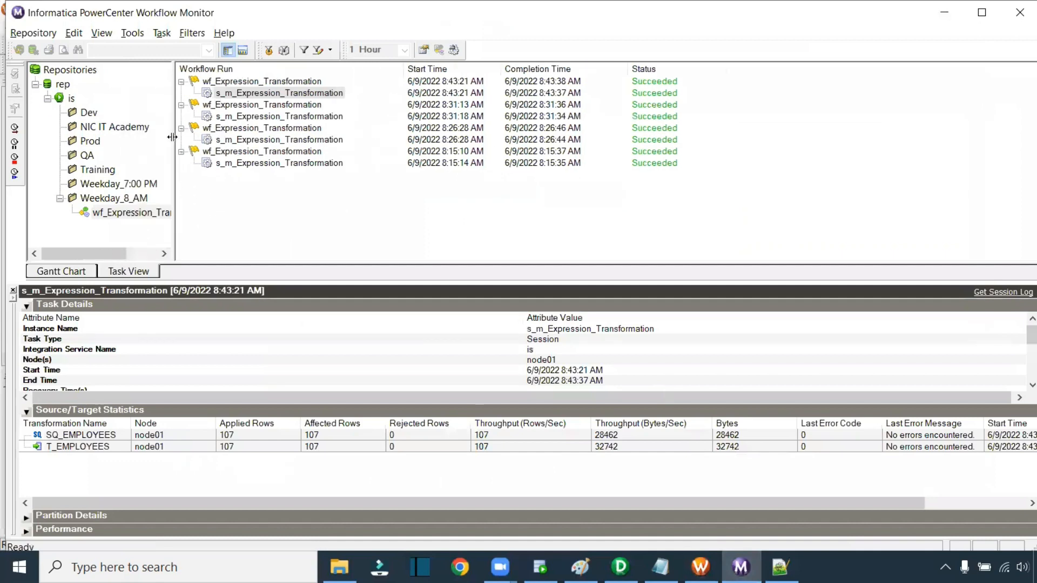
pyautogui.click(145, 213)
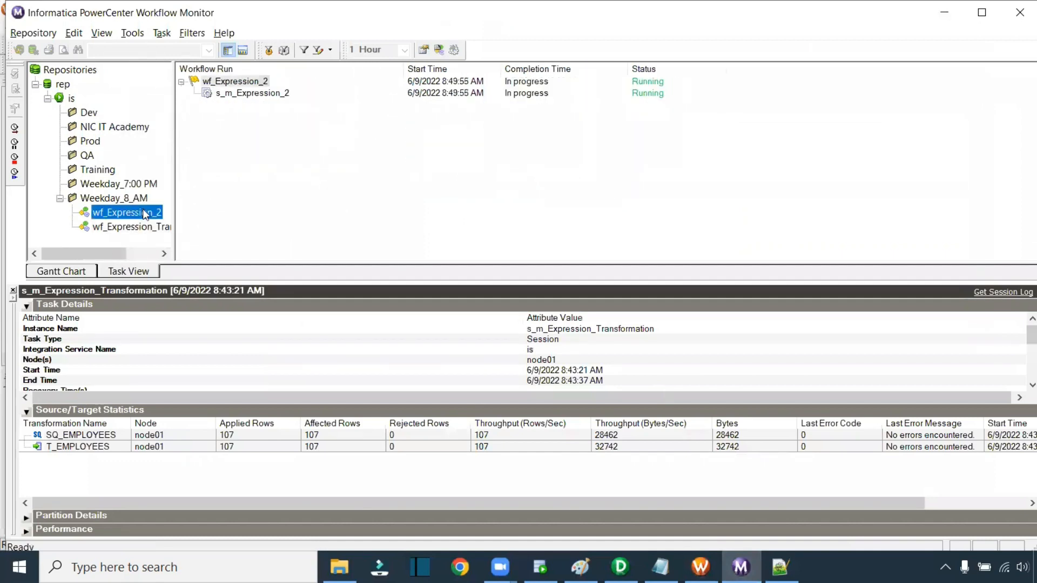
# Step: Examine the s_m_Expression_2 session run's status, first error message and source/target row statistics
pyautogui.click(248, 95)
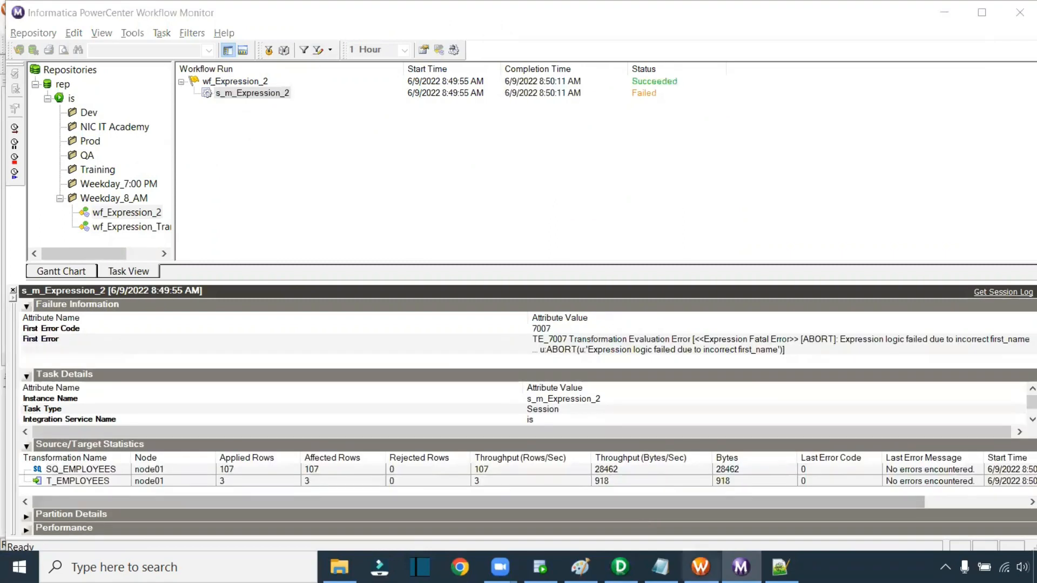
pyautogui.click(247, 81)
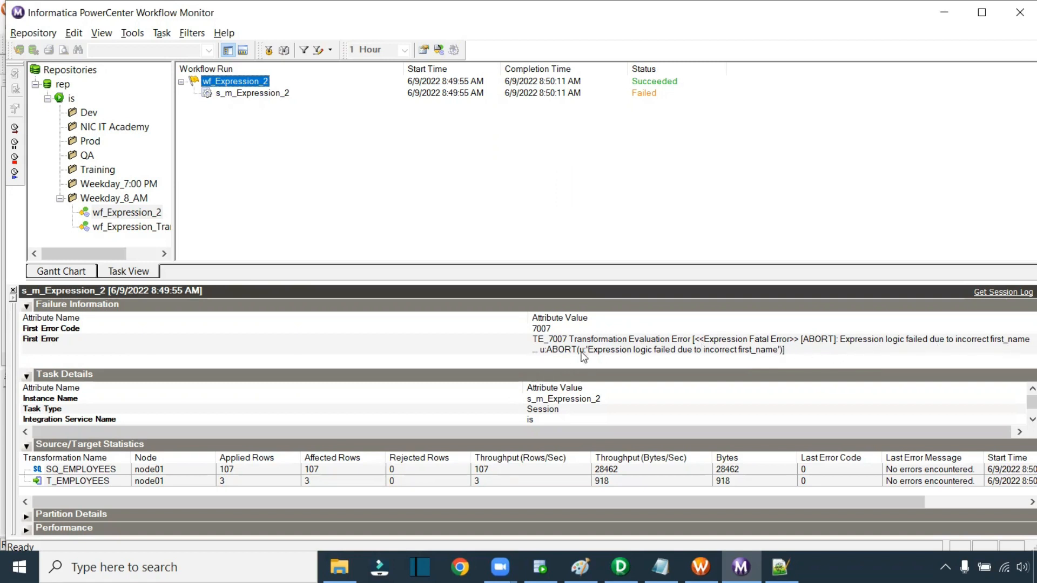
pyautogui.click(758, 357)
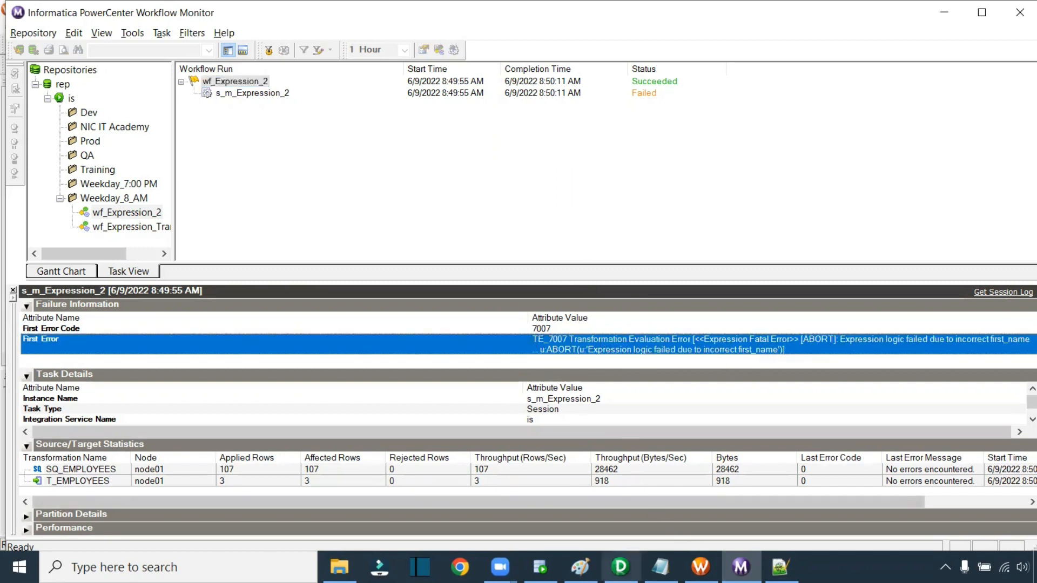
# Step: In SQL Developer, change the FIRST_NAME value NIC IT ACADEMY in the HR EMPLOYEES table data to NIC and commit the change
pyautogui.click(539, 566)
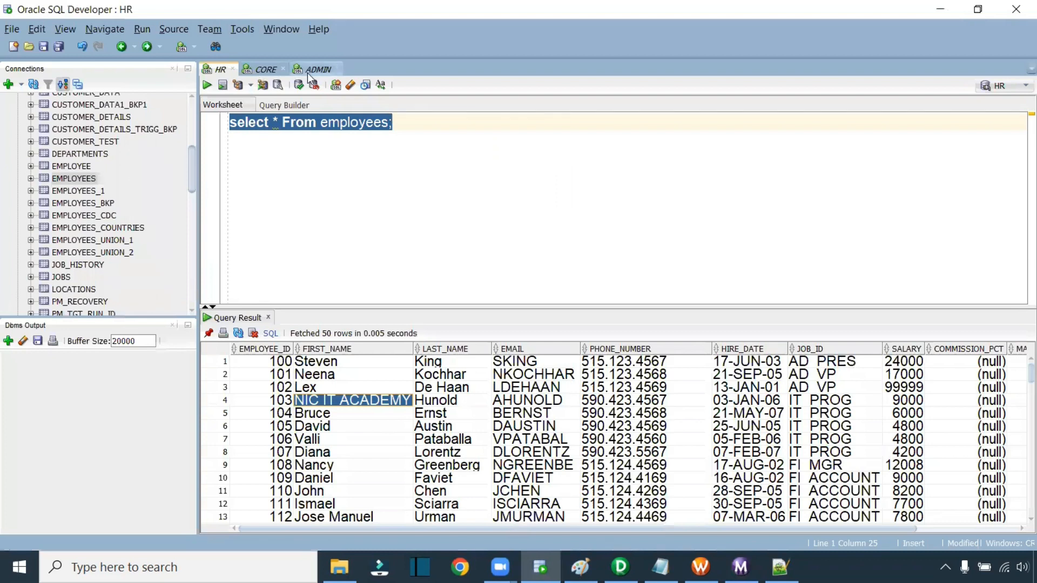
pyautogui.click(71, 177)
pyautogui.click(246, 84)
pyautogui.doubleClick(388, 163)
pyautogui.click(429, 165)
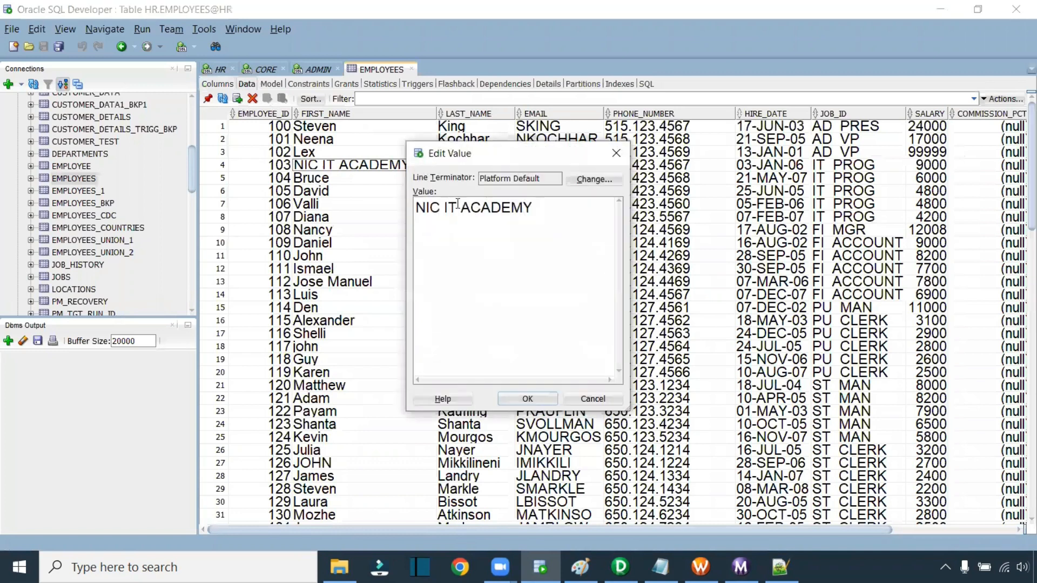
pyautogui.moveTo(539, 209); pyautogui.dragTo(440, 209)
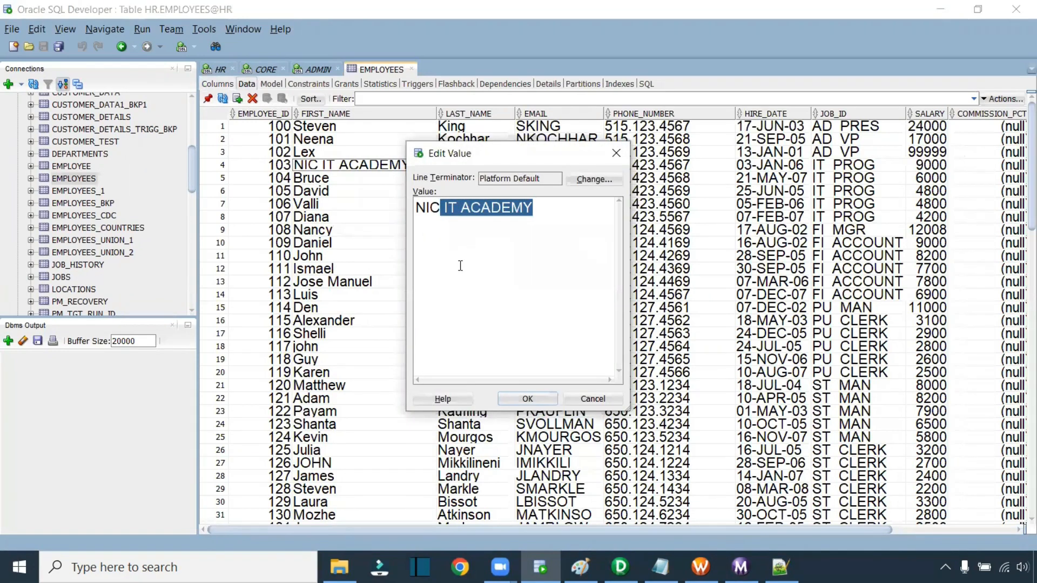
pyautogui.press('Return')
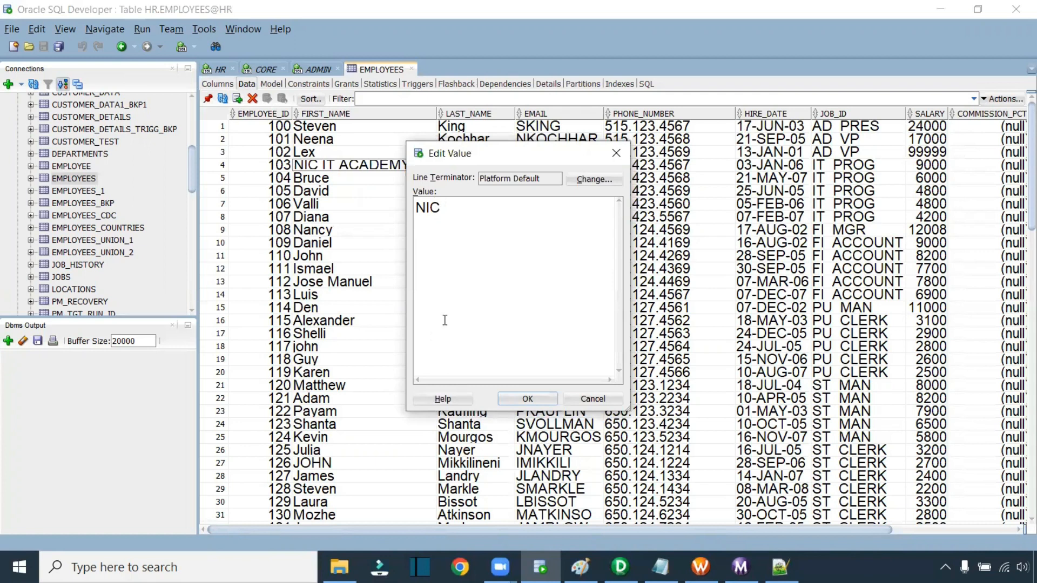
pyautogui.click(530, 399)
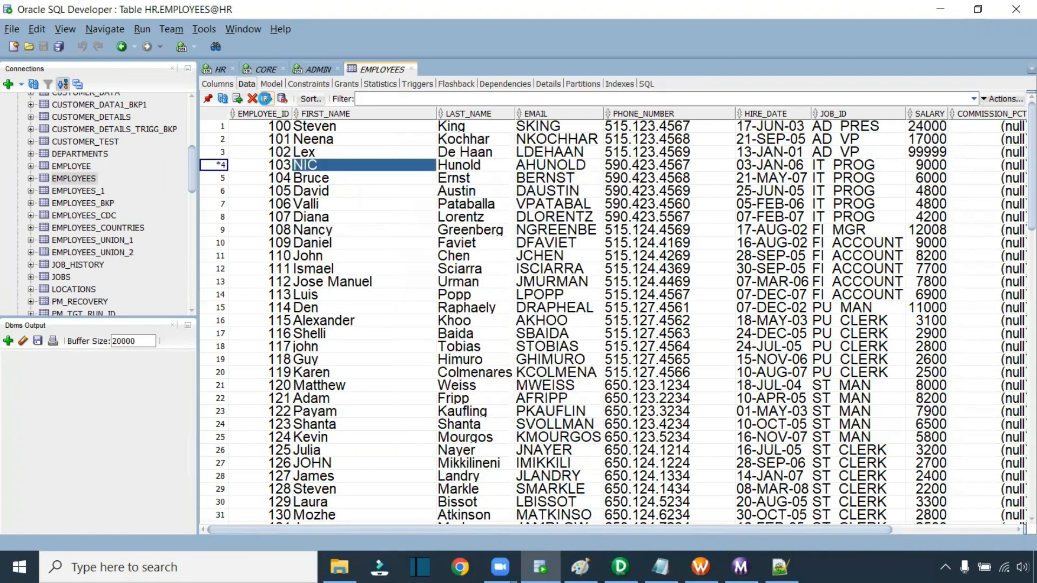
pyautogui.click(265, 98)
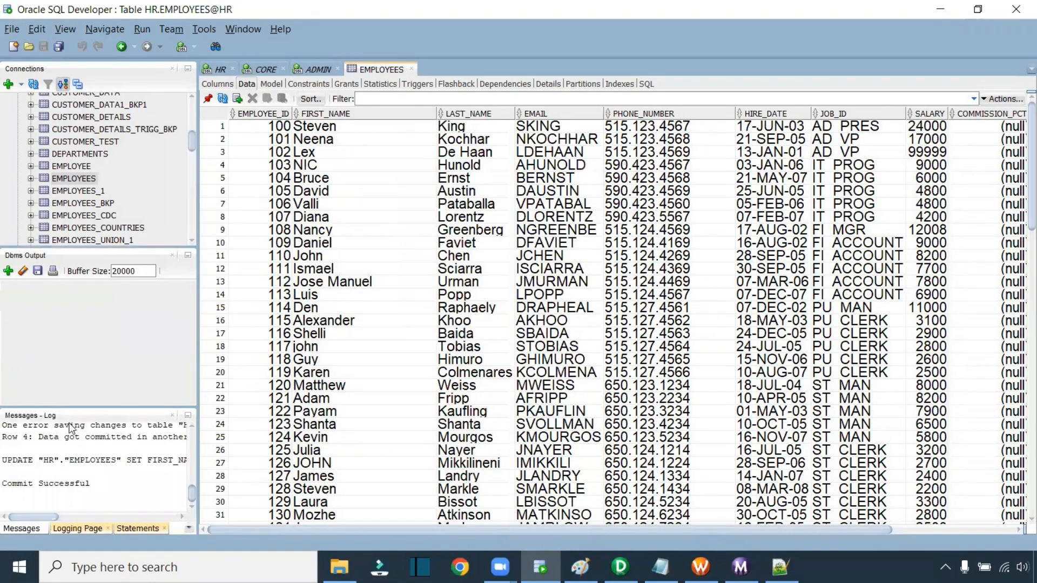
pyautogui.click(172, 416)
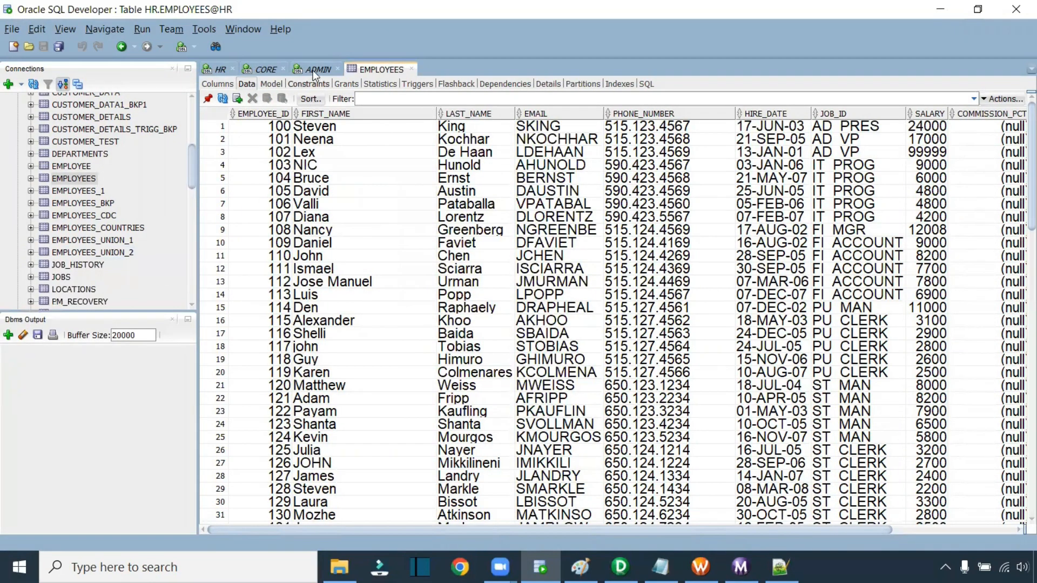
# Step: Start wf_Expression_2 again from Workflow Manager and check the new session run's T_EMPLOYEES load statistics in Workflow Monitor
pyautogui.click(701, 567)
pyautogui.rightClick(442, 235)
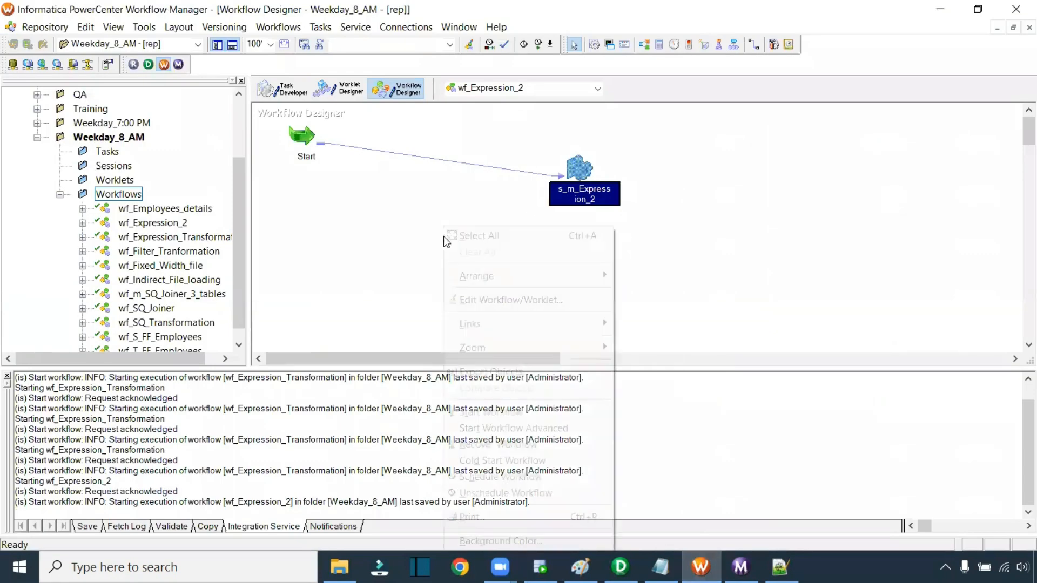
pyautogui.click(510, 411)
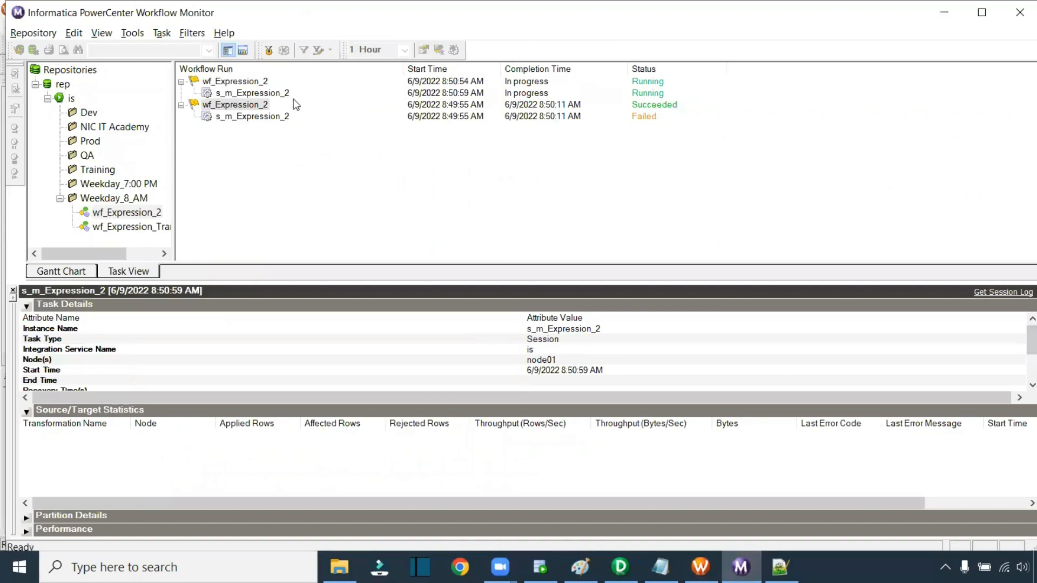
pyautogui.click(288, 95)
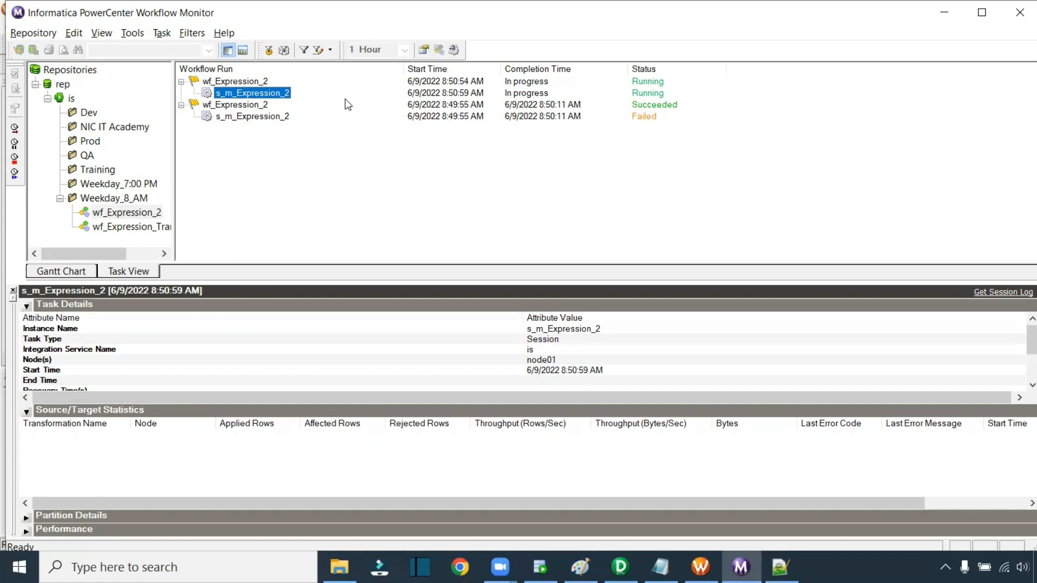
pyautogui.click(281, 447)
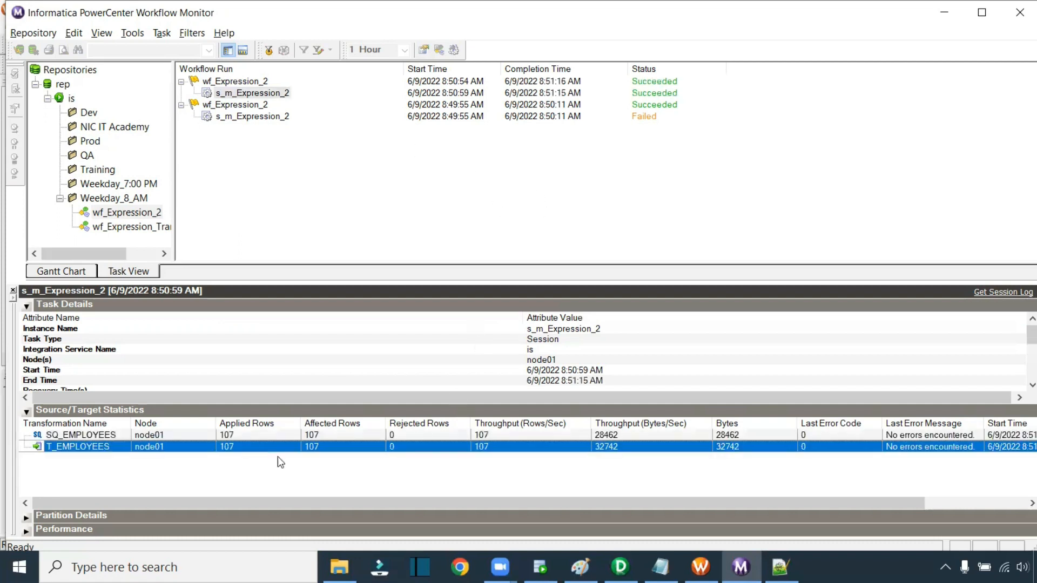
# Step: Return to the EMPLOYEES table data in SQL Developer and examine the DEPARTMENT_ID values across the rows
pyautogui.click(540, 567)
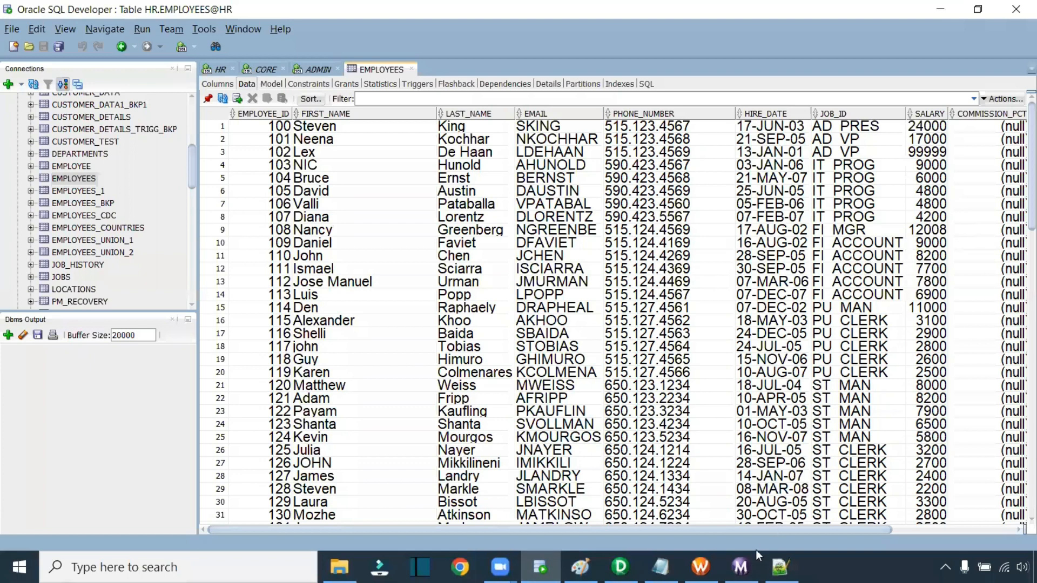
pyautogui.moveTo(760, 531); pyautogui.dragTo(961, 530)
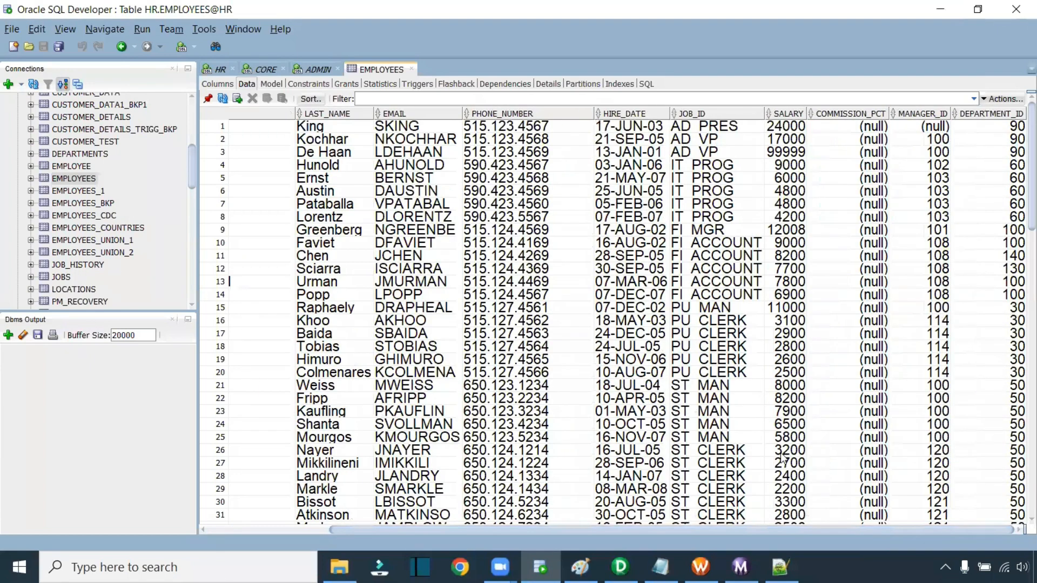
pyautogui.hotkey('alt', 'Tab')
pyautogui.hotkey('alt', 'Tab')
pyautogui.moveTo(1008, 140); pyautogui.dragTo(1015, 346)
pyautogui.click(1015, 130)
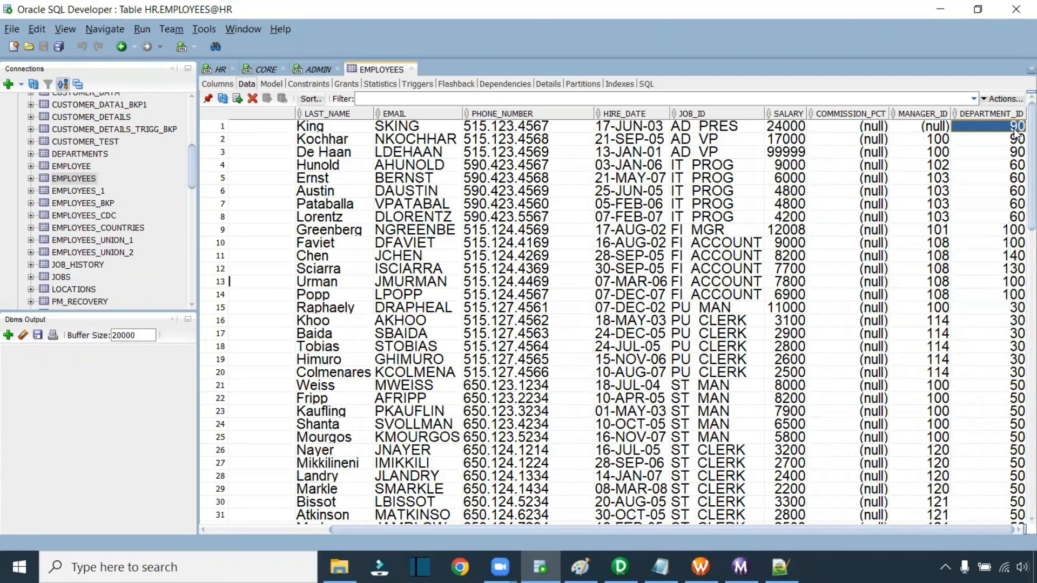
pyautogui.moveTo(1005, 304); pyautogui.dragTo(1000, 128)
pyautogui.scroll(-6, 986, 265)
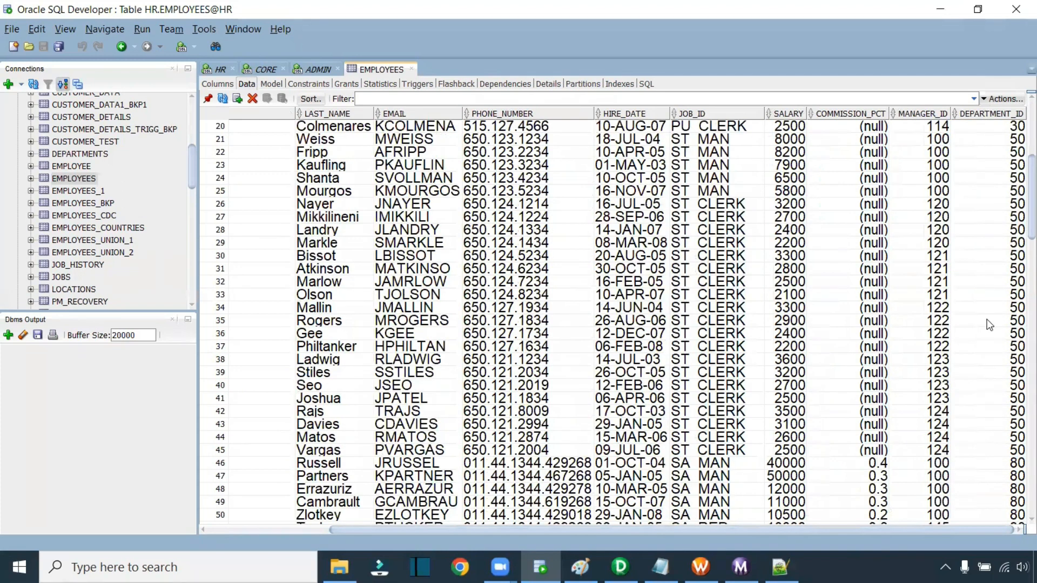
# Step: Look through the remaining EMPLOYEES rows for a null DEPARTMENT_ID and select that cell
pyautogui.scroll(-12, 991, 324)
pyautogui.scroll(-6, 994, 318)
pyautogui.click(1008, 157)
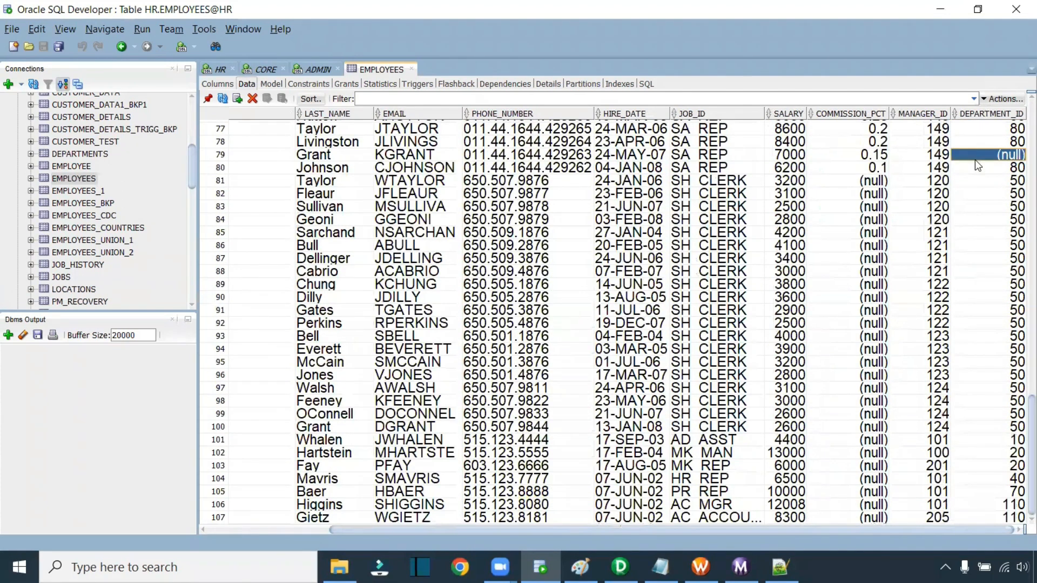
pyautogui.moveTo(1007, 198); pyautogui.dragTo(1000, 146)
pyautogui.click(1006, 157)
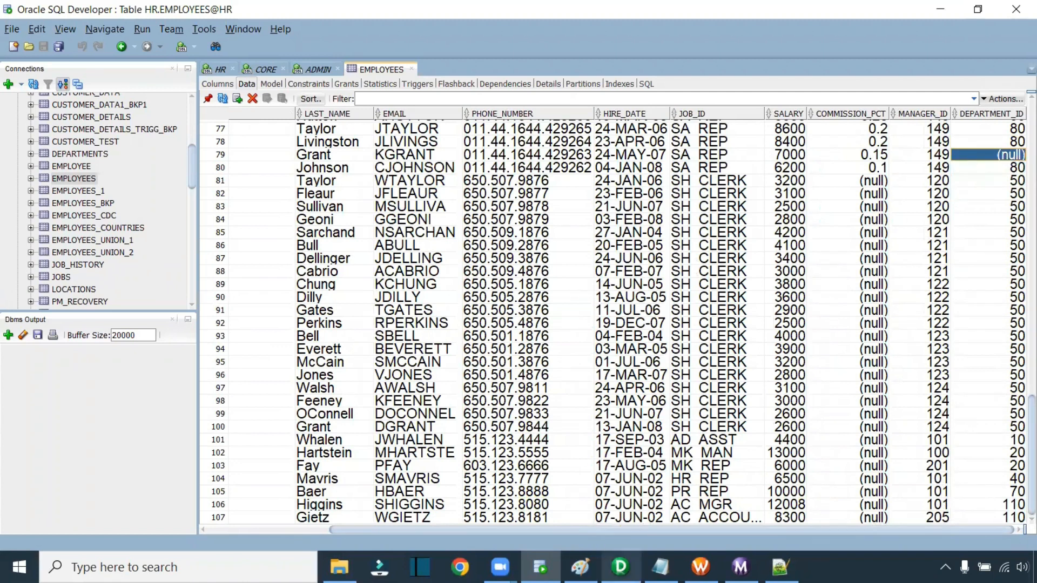
# Step: Switch to PowerCenter Designer and add a new port named o_DEPT_NO to the EXPTRANS expression transformation
pyautogui.click(620, 566)
pyautogui.doubleClick(709, 184)
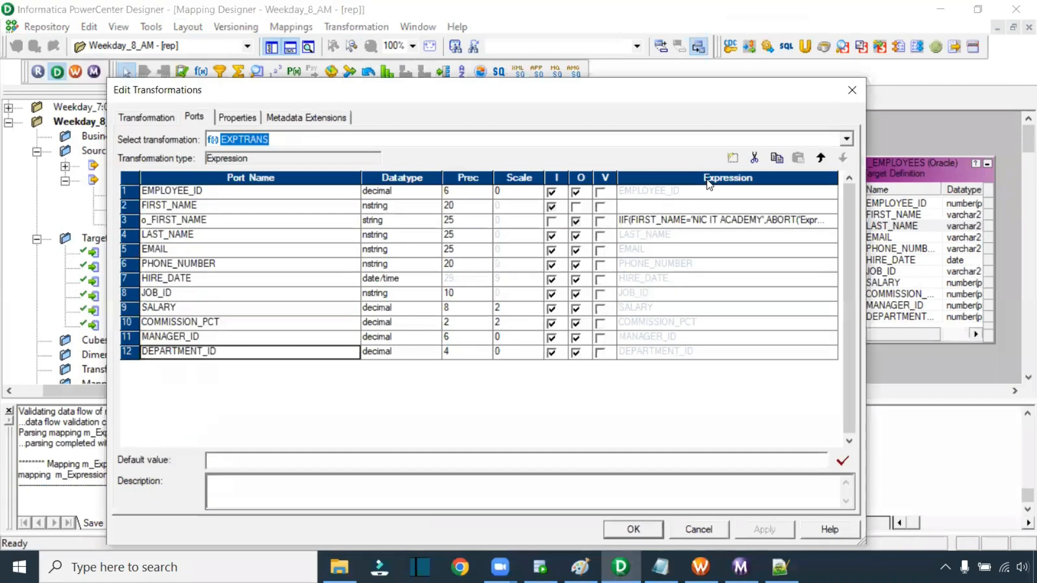
pyautogui.click(732, 158)
pyautogui.doubleClick(187, 367)
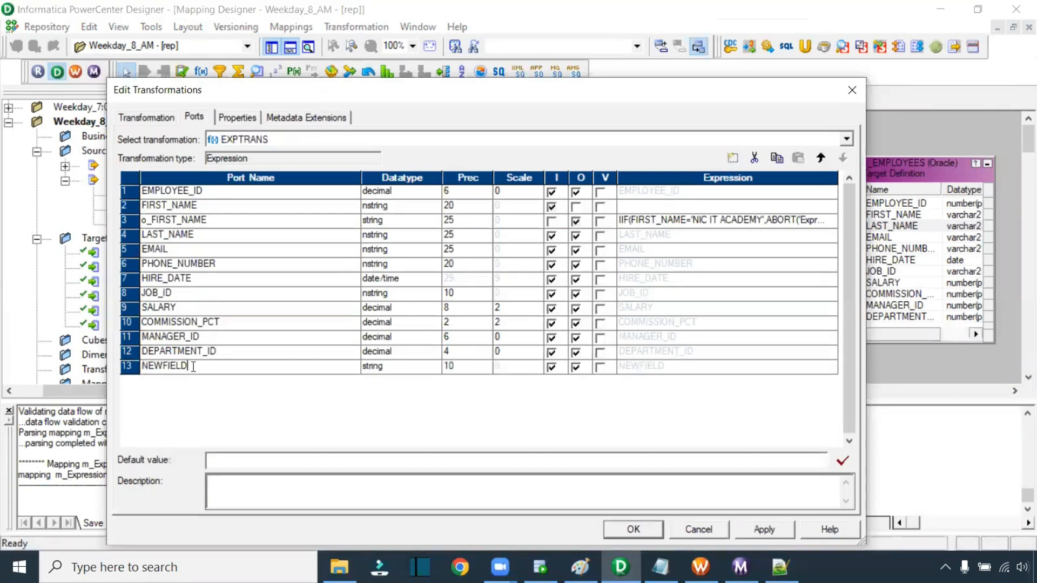
pyautogui.write('o_DE')
pyautogui.write('T')
pyautogui.press('BackSpace')
pyautogui.press('BackSpace')
pyautogui.write('EPT_NO')
# Step: Set the o_DEPT_NO port's datatype to decimal and make it output-only
pyautogui.click(386, 369)
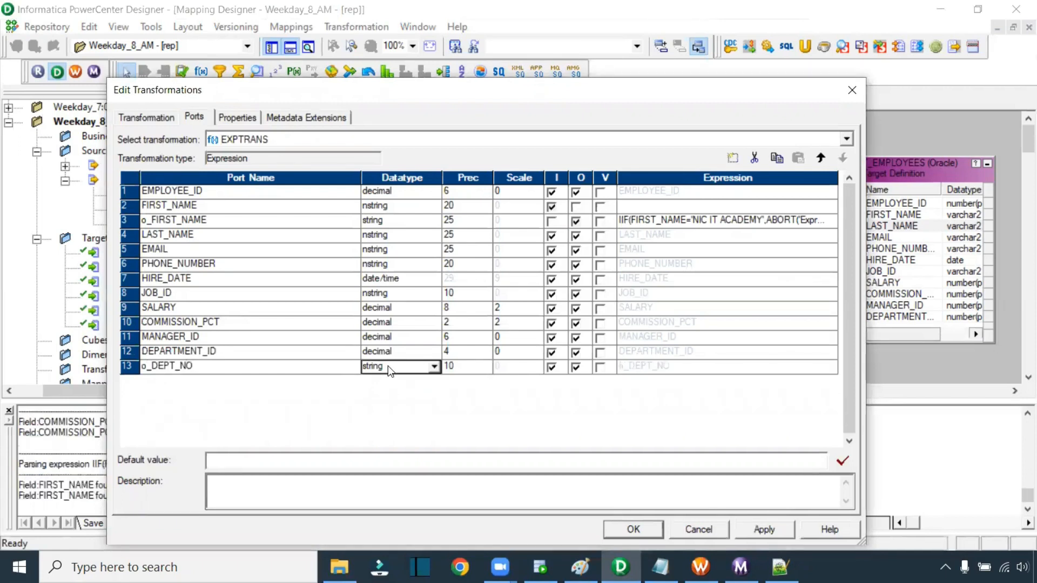
pyautogui.click(405, 368)
pyautogui.click(401, 416)
pyautogui.click(558, 368)
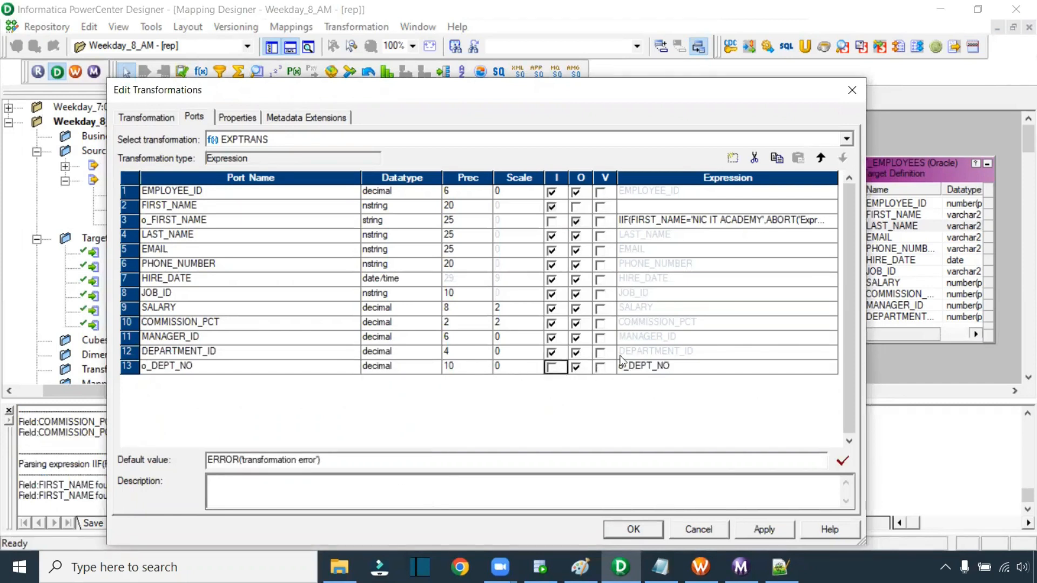
# Step: Replace the o_DEPT_NO port's default expression with the opening condition IIF(ISNULL(DEPARTMENT_ID),
pyautogui.click(830, 369)
pyautogui.moveTo(425, 107); pyautogui.dragTo(263, 103)
pyautogui.scroll(15, 410, 214)
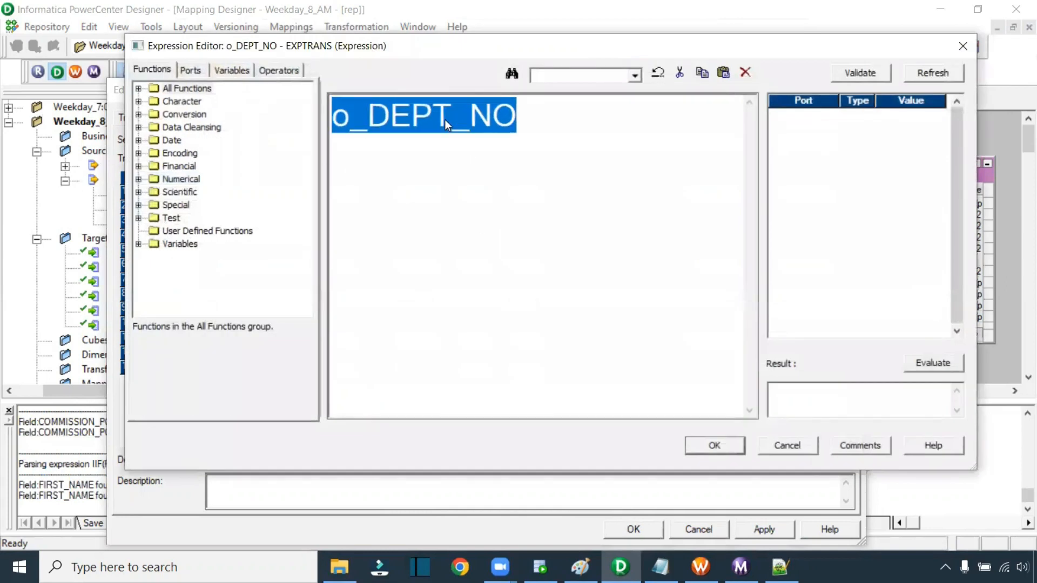
pyautogui.press('BackSpace')
pyautogui.write('IIF(ISNULL(')
pyautogui.click(208, 74)
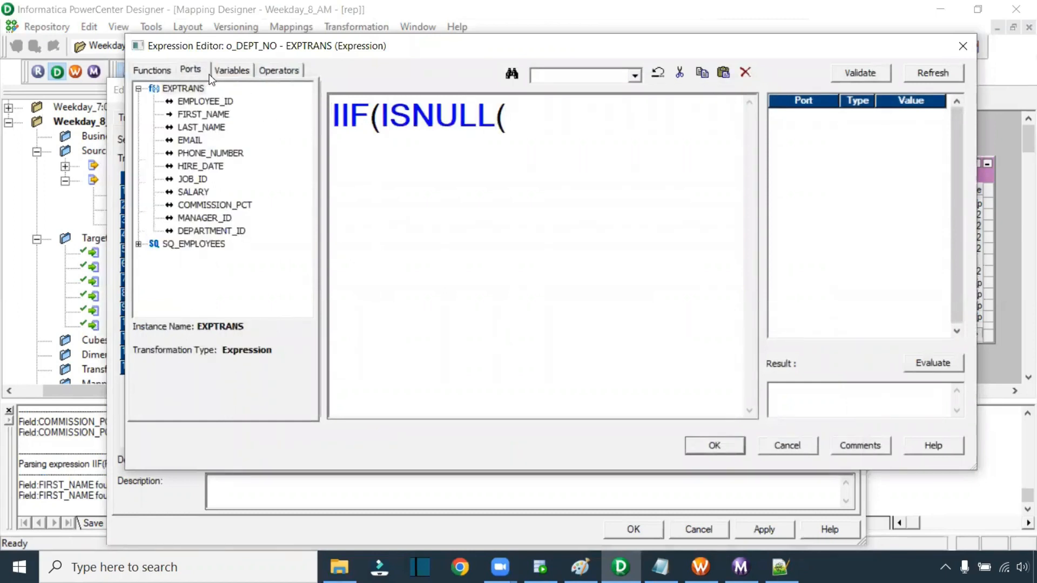
pyautogui.doubleClick(225, 231)
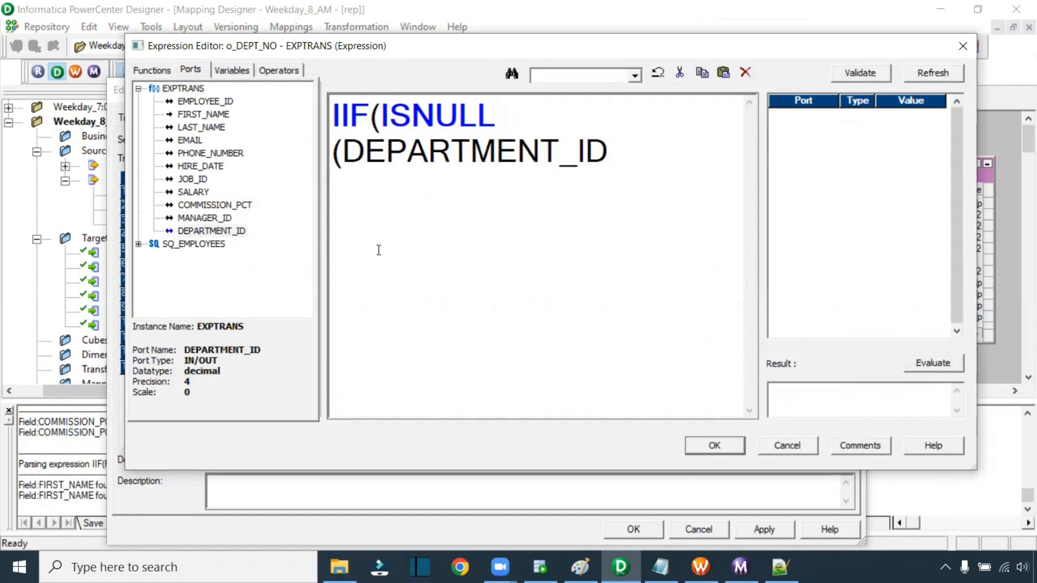
pyautogui.write('),')
# Step: Add the ABORT function as the true result with the message 'Department_id has null value'
pyautogui.click(153, 70)
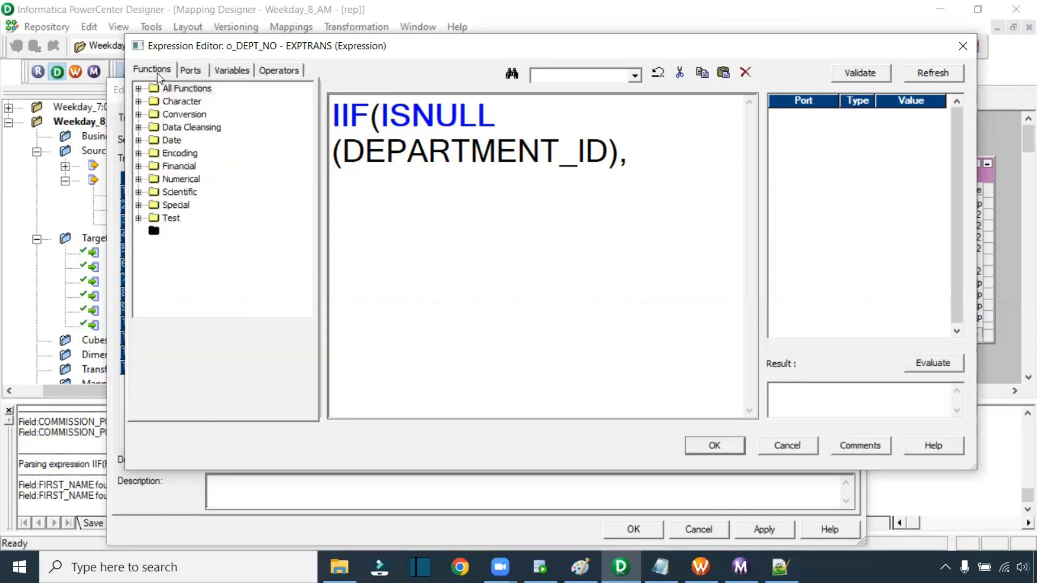
pyautogui.doubleClick(183, 88)
pyautogui.doubleClick(186, 102)
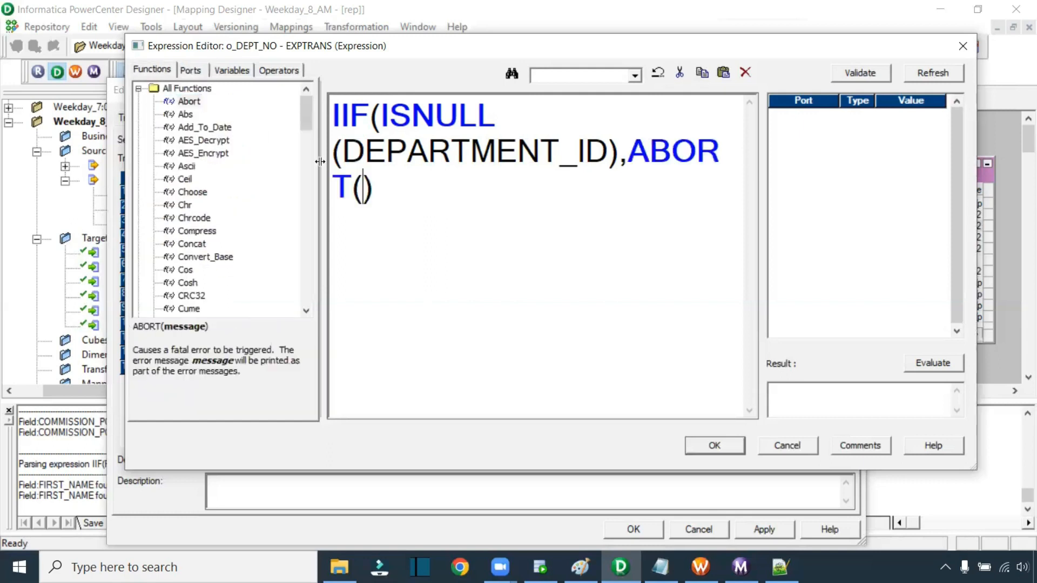
pyautogui.write("'Department")
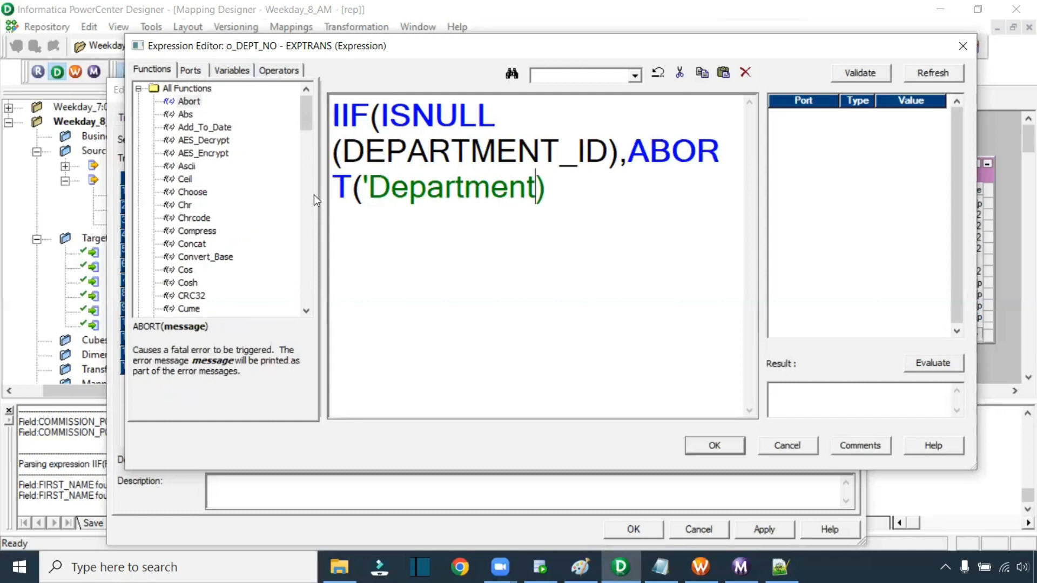
pyautogui.write('_id is nu')
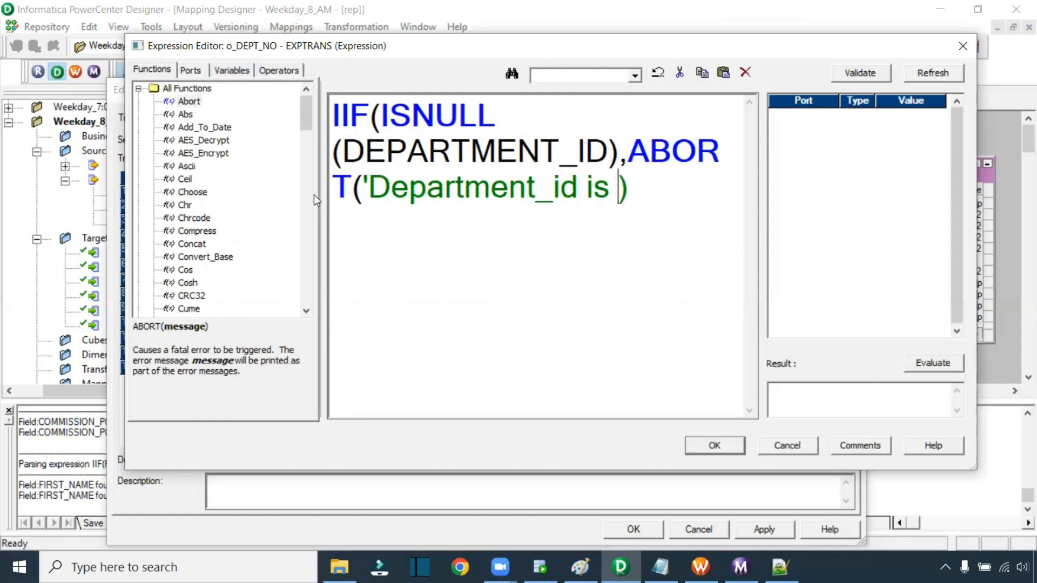
pyautogui.write('ll v')
pyautogui.press('BackSpace')
pyautogui.press('BackSpace')
pyautogui.press('BackSpace')
pyautogui.press('BackSpace')
pyautogui.press('BackSpace')
pyautogui.press('BackSpace')
pyautogui.press('BackSpace')
pyautogui.press('BackSpace')
pyautogui.press('BackSpace')
pyautogui.write('j')
pyautogui.press('BackSpace')
pyautogui.write('has null')
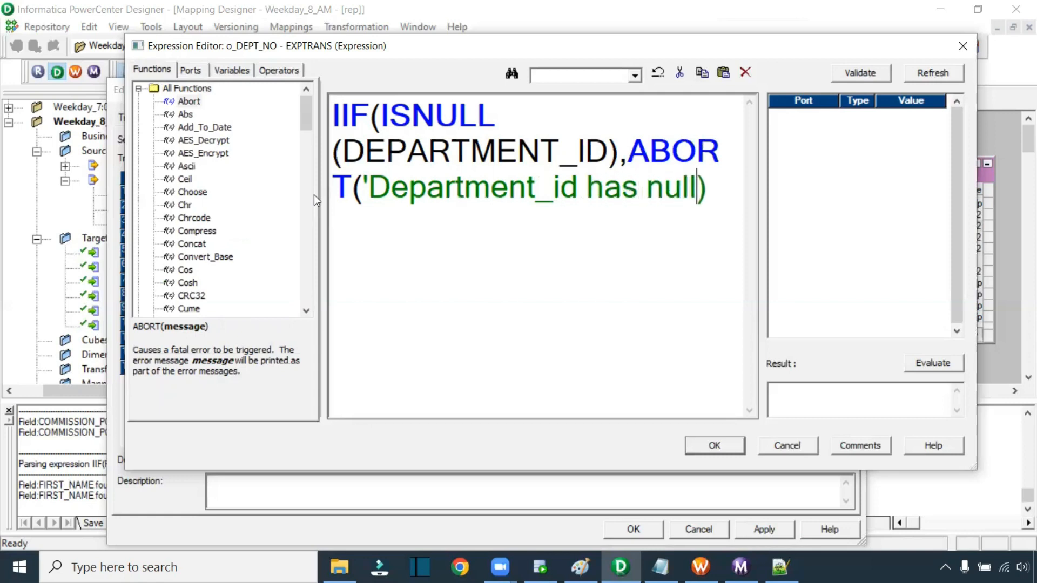
pyautogui.write(" value'")
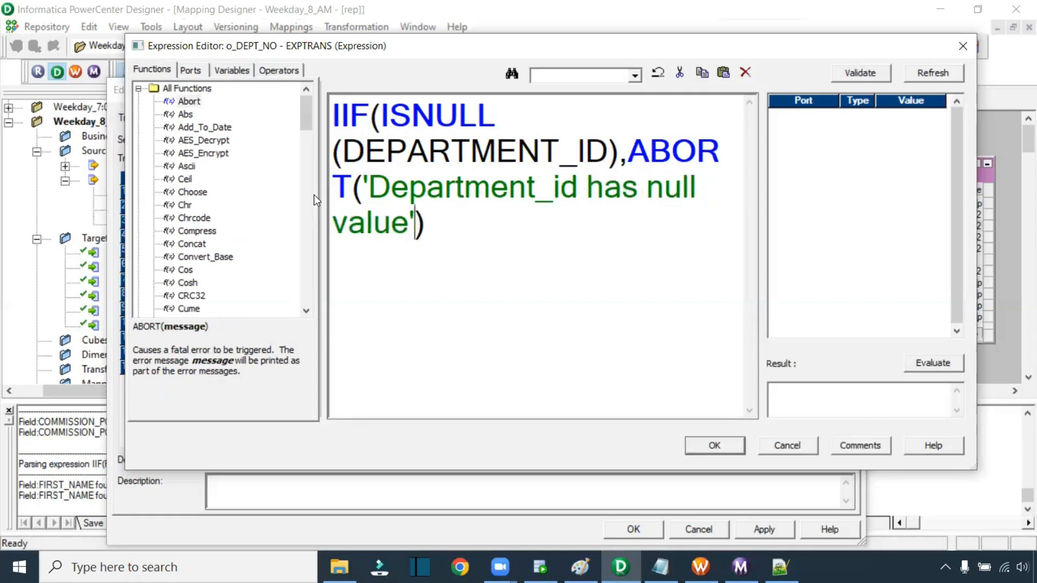
# Step: Complete the IIF expression with DEPARTMENT_ID as the false result and a closing parenthesis
pyautogui.click(456, 221)
pyautogui.write(',')
pyautogui.moveTo(609, 153); pyautogui.dragTo(347, 154)
pyautogui.hotkey('ctrl', 'c')
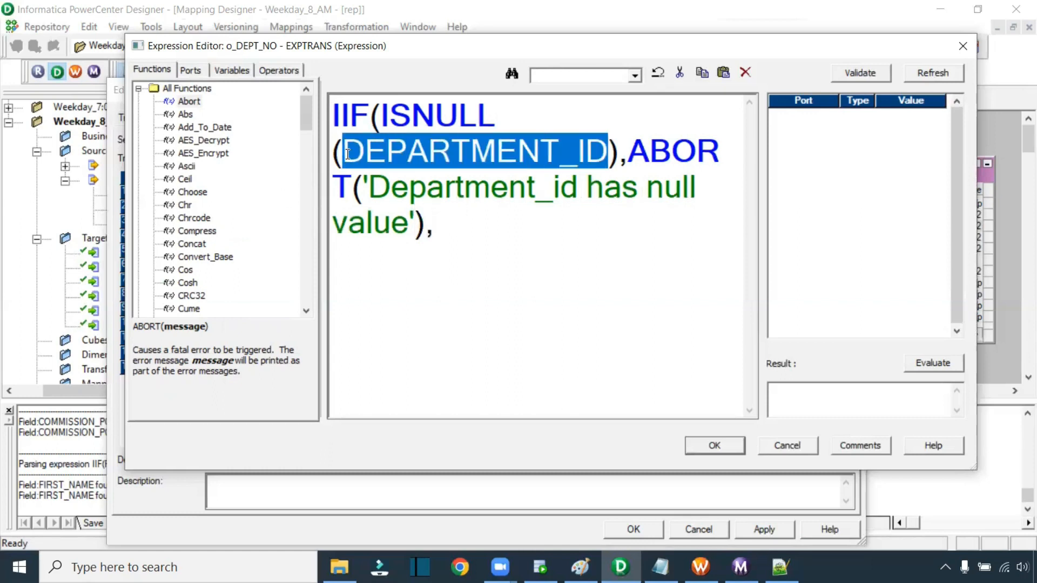
pyautogui.click(449, 224)
pyautogui.hotkey('ctrl', 'v')
pyautogui.write(')')
# Step: Validate the o_DEPT_NO expression and save m_Expression_2 with o_DEPT_NO linked to the department port of T_EMPLOYEES
pyautogui.click(844, 76)
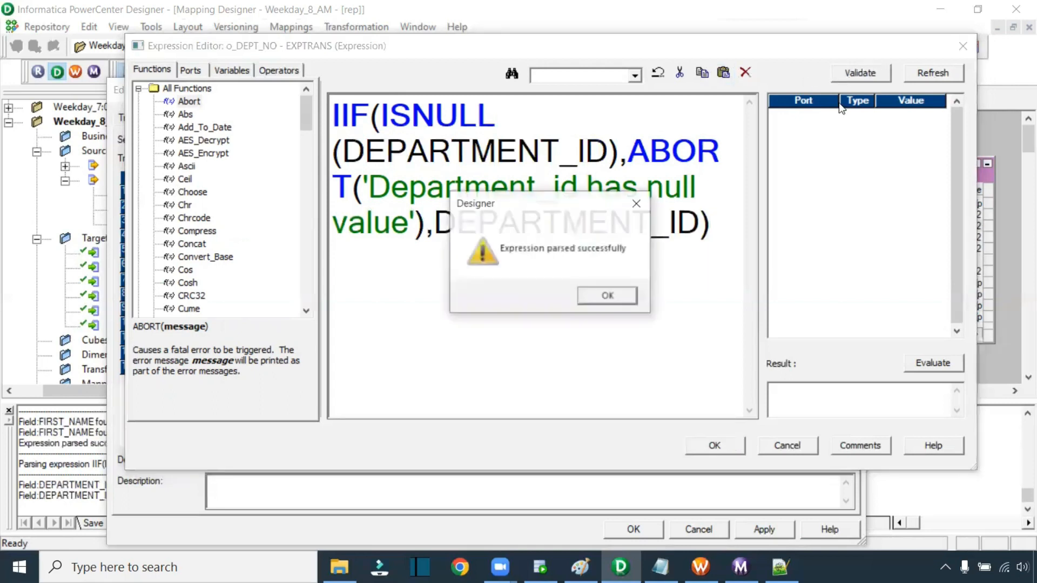
pyautogui.click(605, 295)
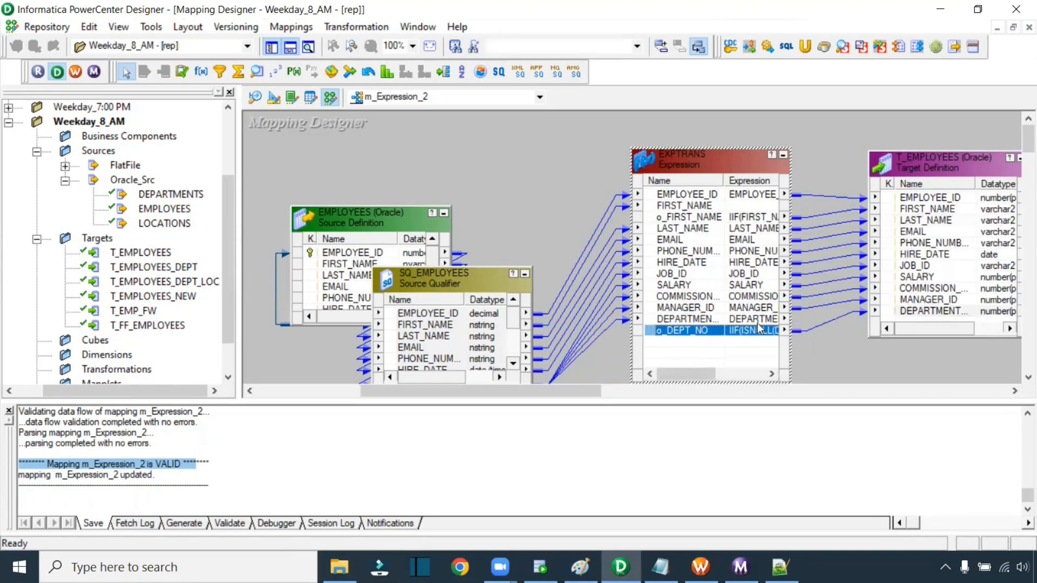
pyautogui.hotkey('ctrl', 's')
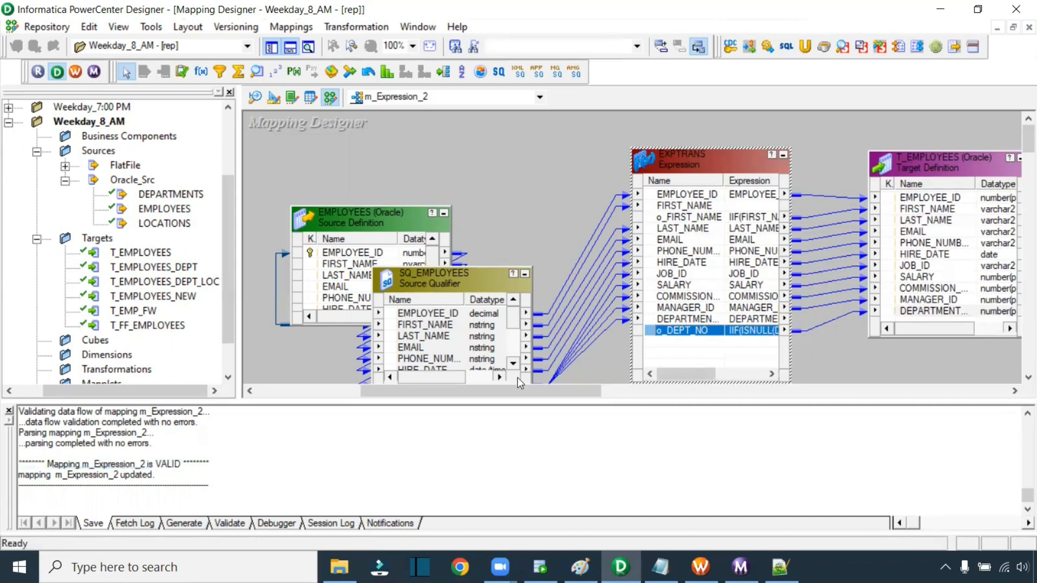
# Step: In Workflow Manager, open the s_m_Expression_2 session for editing and enable Fail parent if this task fails
pyautogui.click(701, 567)
pyautogui.rightClick(582, 174)
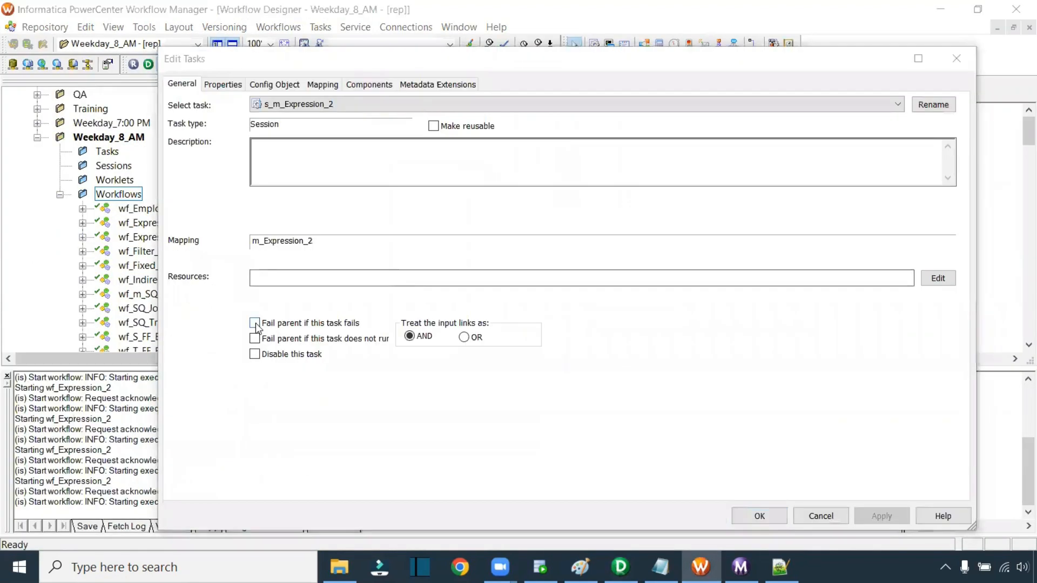
pyautogui.click(607, 180)
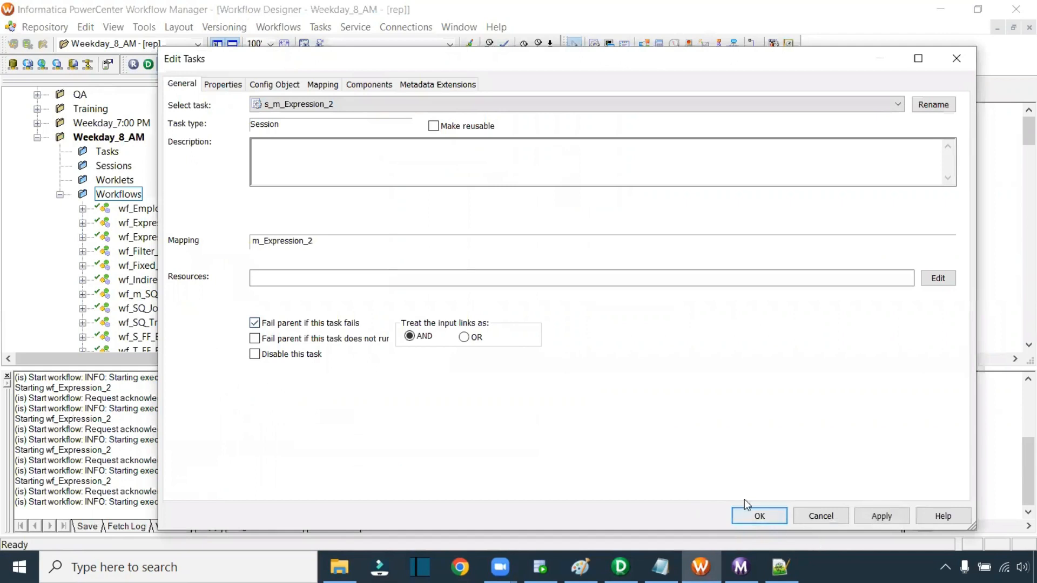
pyautogui.click(322, 85)
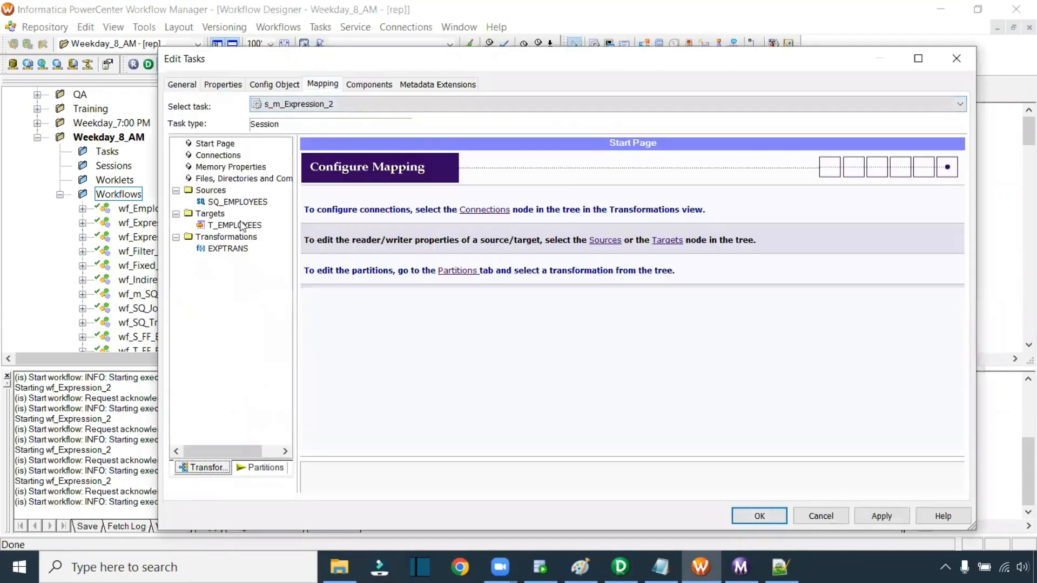
# Step: Set the session's Stop on errors threshold to 1, then save and run wf_Expression_2
pyautogui.click(275, 84)
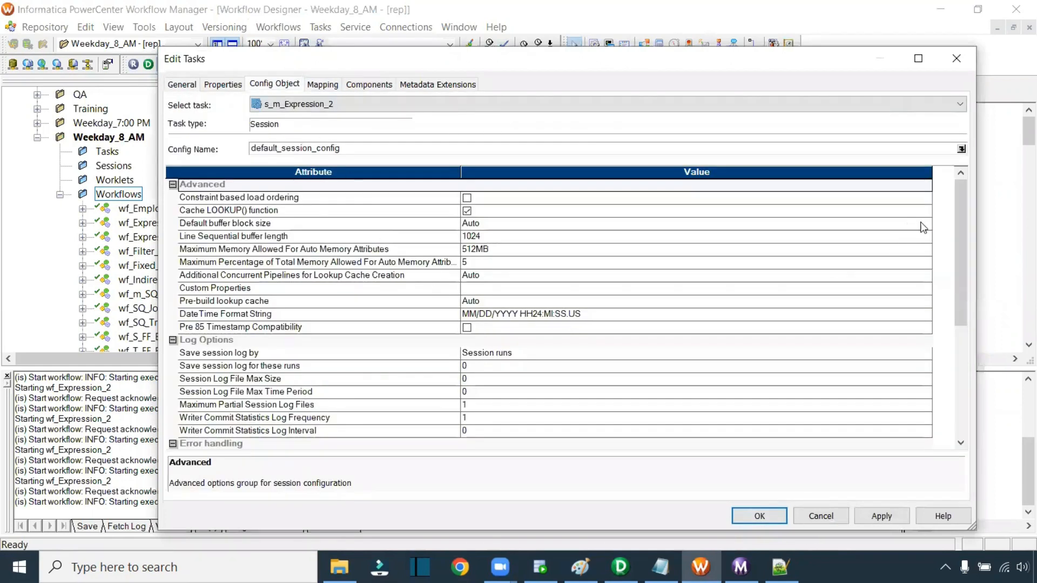
pyautogui.moveTo(961, 241); pyautogui.dragTo(953, 318)
pyautogui.click(447, 313)
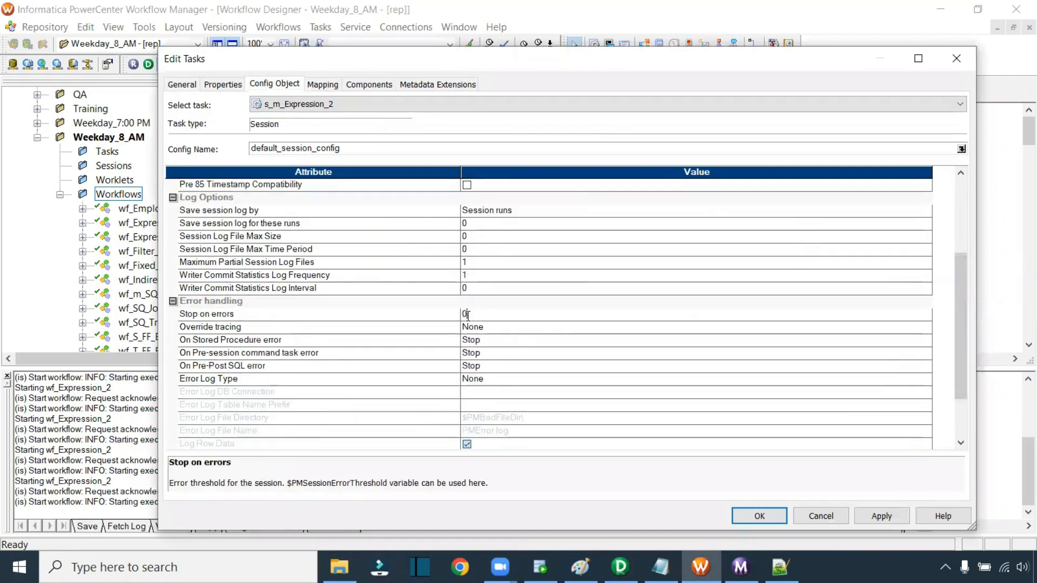
pyautogui.write('1')
pyautogui.click(744, 512)
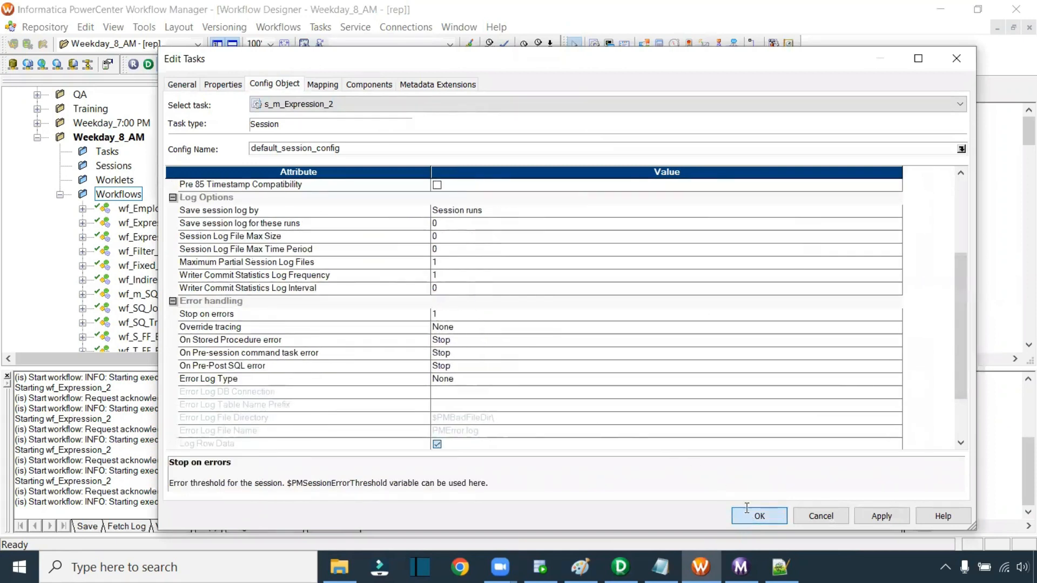
pyautogui.hotkey('ctrl', 's')
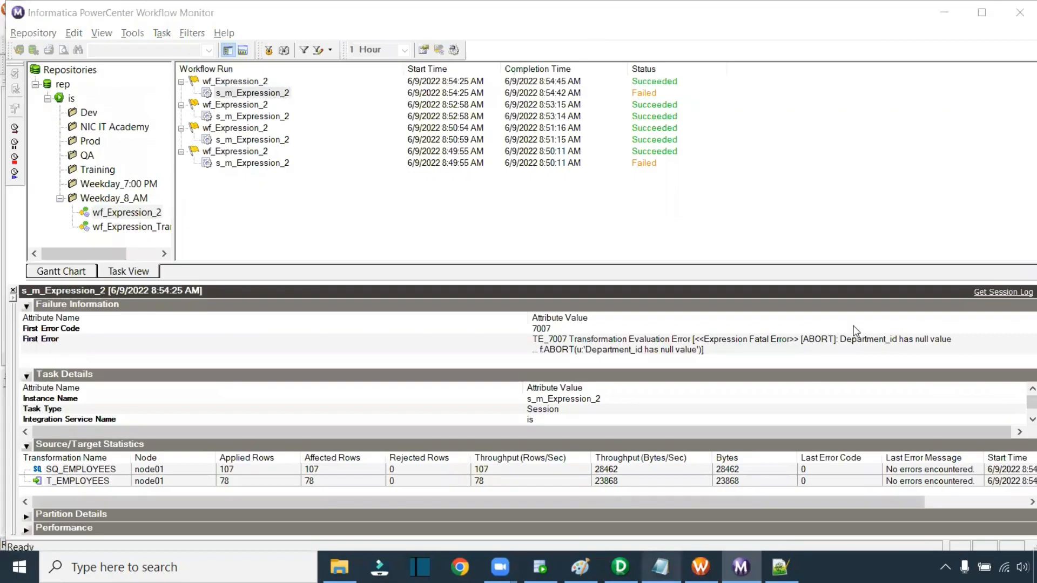
# Step: Examine the latest s_m_Expression_2 run's first error and row statistics in Workflow Monitor, comparing it with the previous run
pyautogui.hotkey('alt', 'Tab')
pyautogui.hotkey('alt', 'Tab')
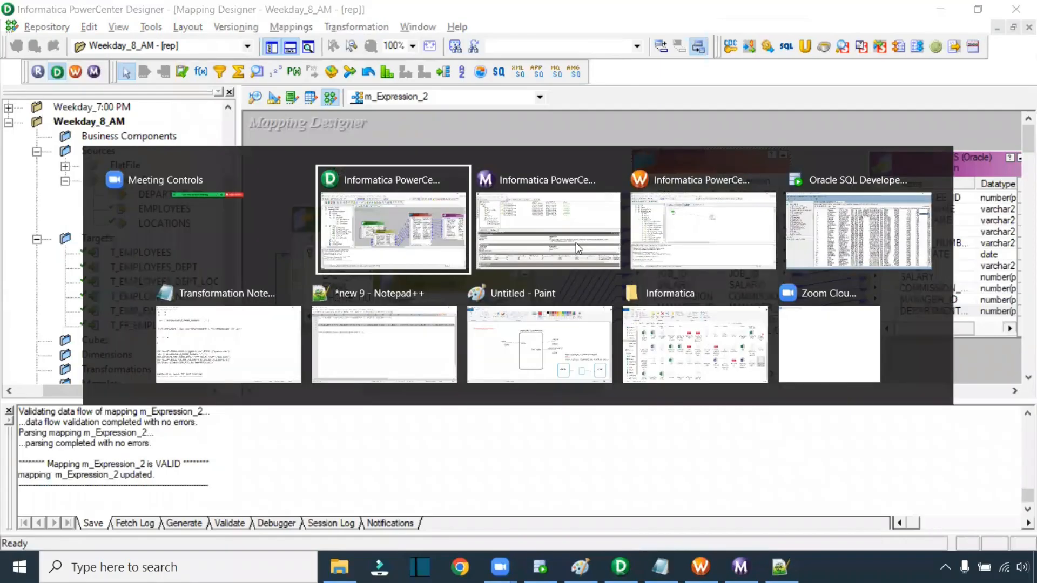
pyautogui.hotkey('alt', 'Tab')
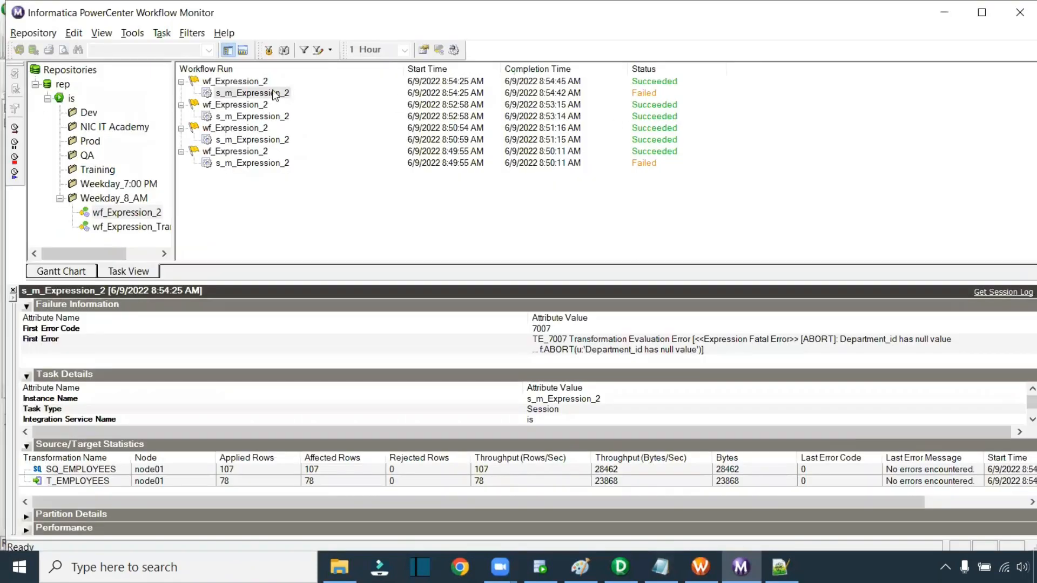
pyautogui.click(738, 346)
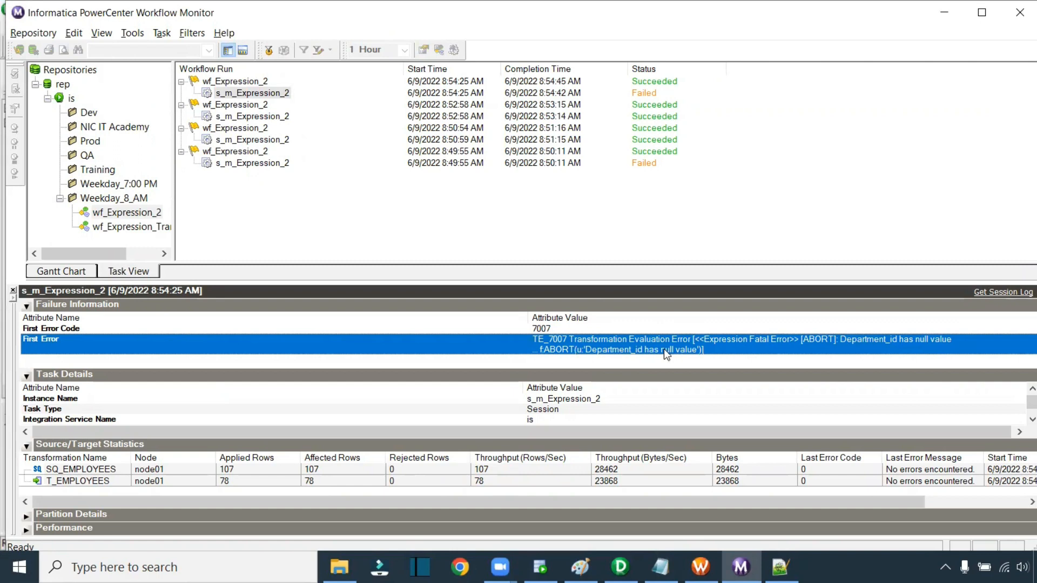
pyautogui.click(254, 116)
pyautogui.click(262, 93)
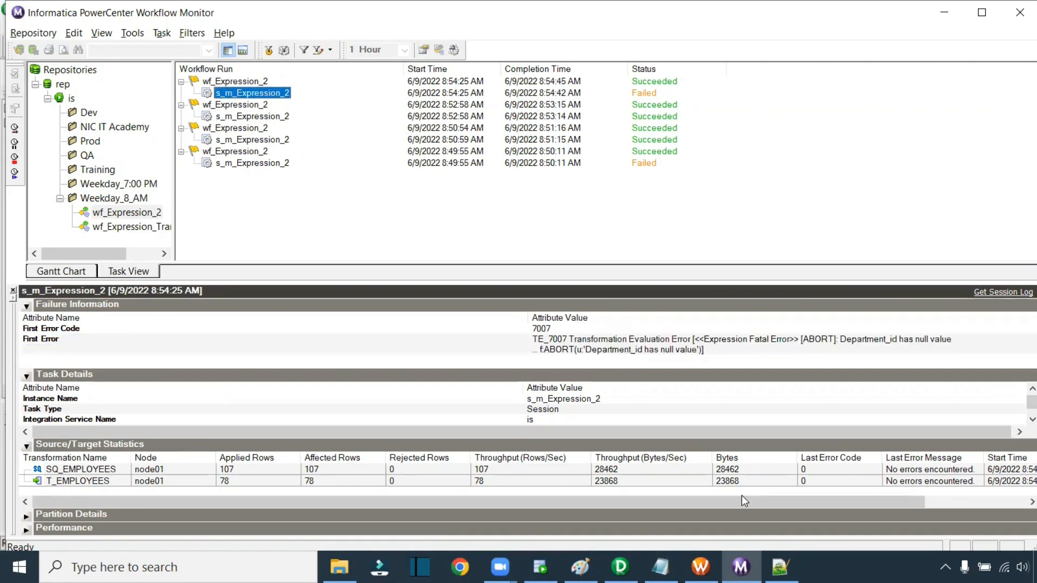